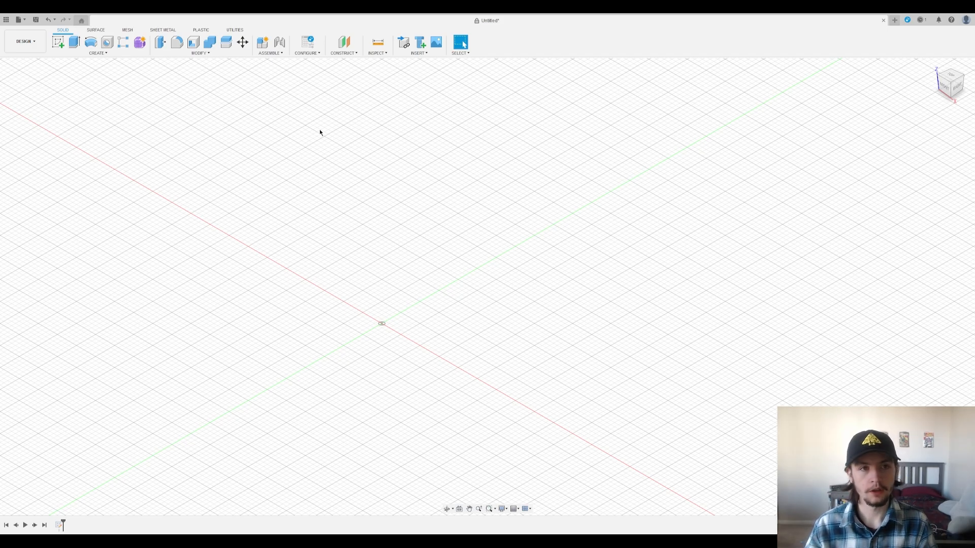
Step: Start a sketch on the horizontal plane and draw a rectangle from the origin, 61.70 mm wide and 103.30 mm high
{"action": "left_click", "coordinate": [58, 42]}
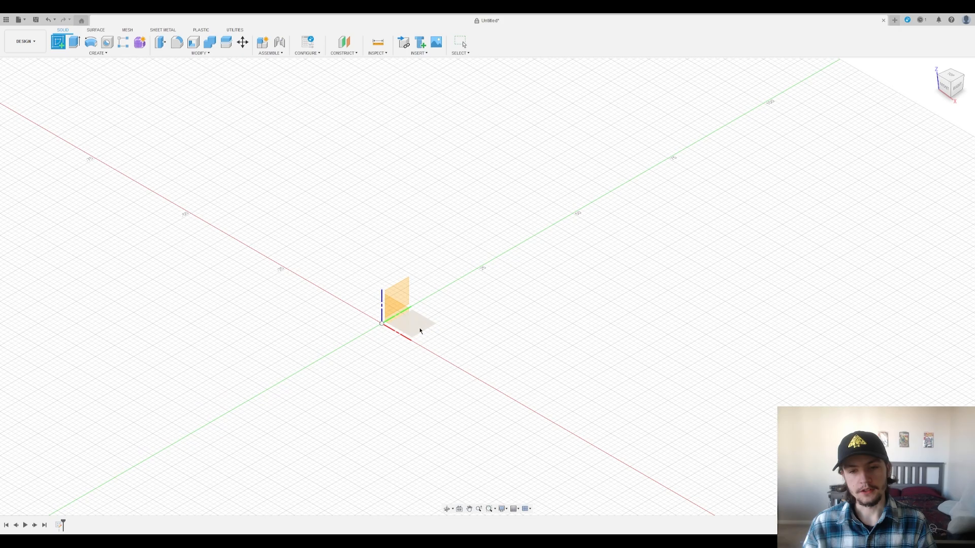
{"action": "left_click", "coordinate": [447, 328]}
{"action": "key", "text": "r"}
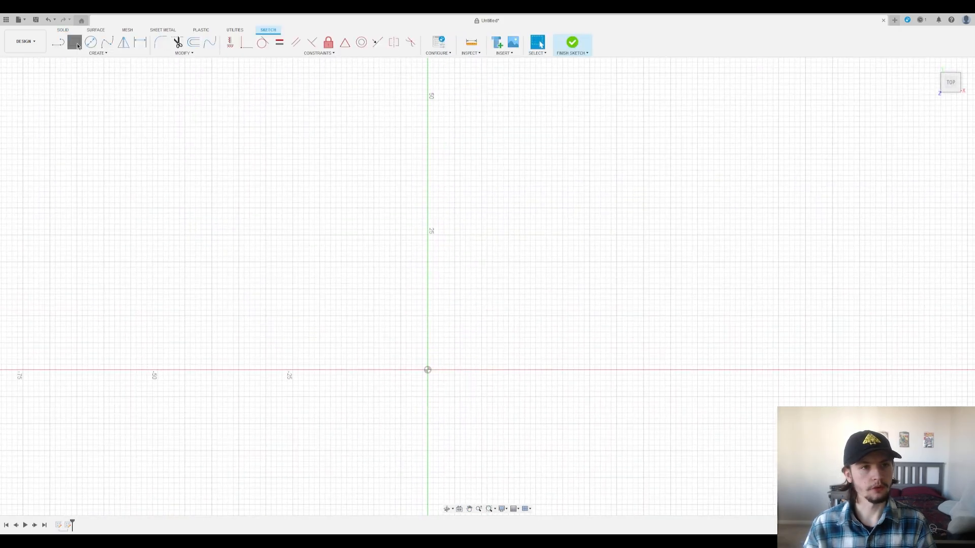
{"action": "left_click", "coordinate": [428, 370]}
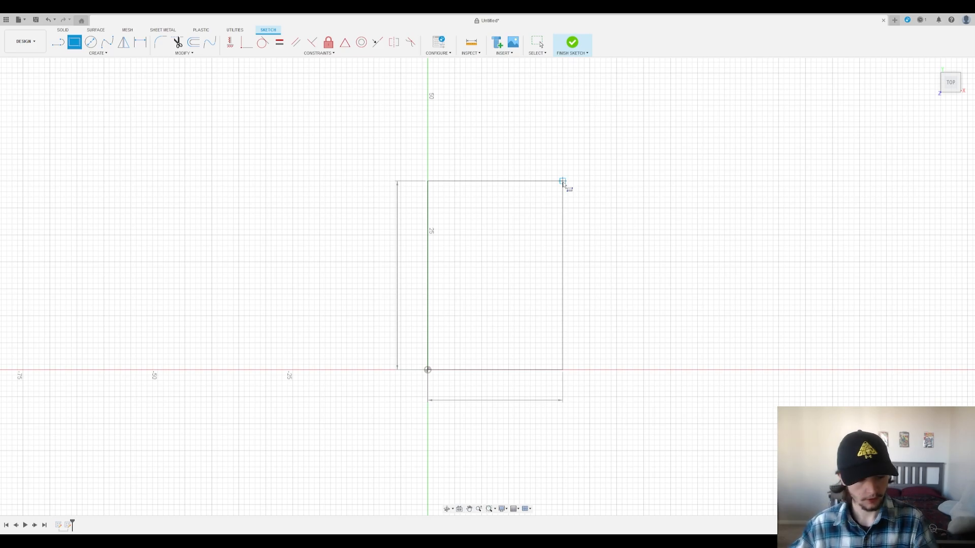
{"action": "type", "text": "61"}
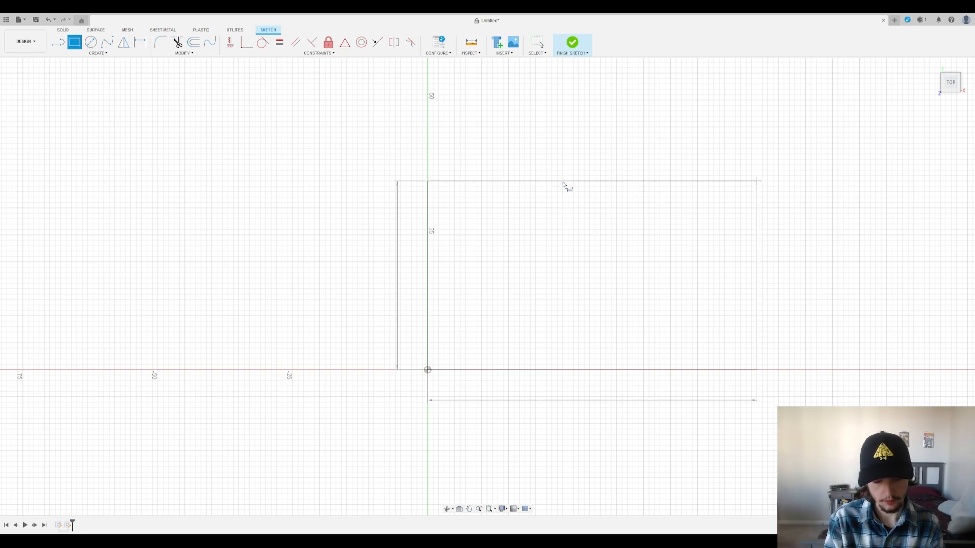
{"action": "type", "text": ".75"}
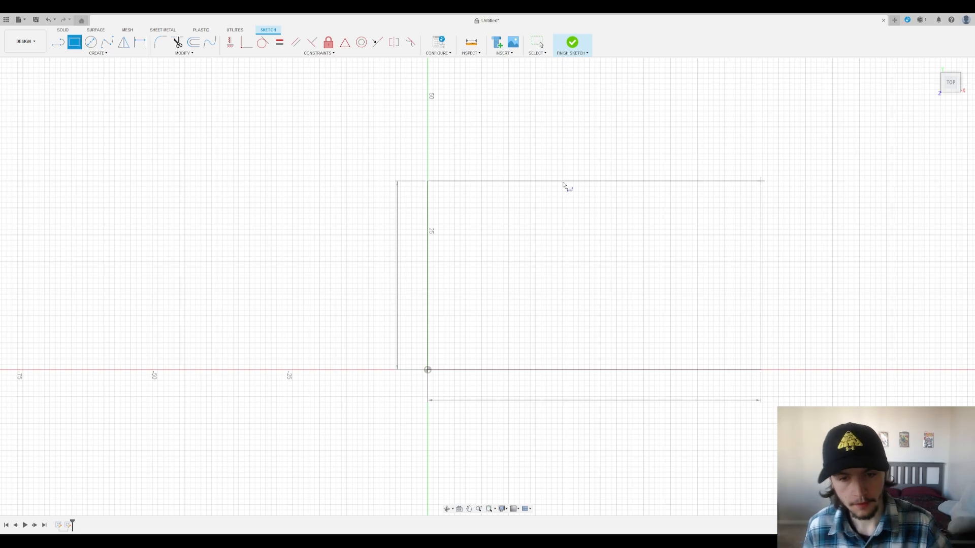
{"action": "type", "text": "103.3"}
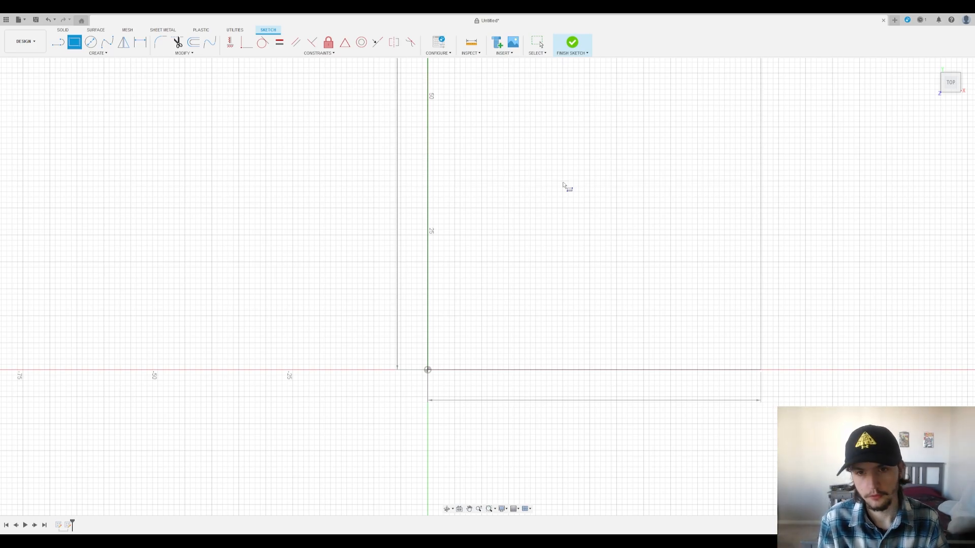
{"action": "key", "text": "Return"}
{"action": "scroll", "coordinate": [368, 394], "scroll_direction": "down", "scroll_amount": 5}
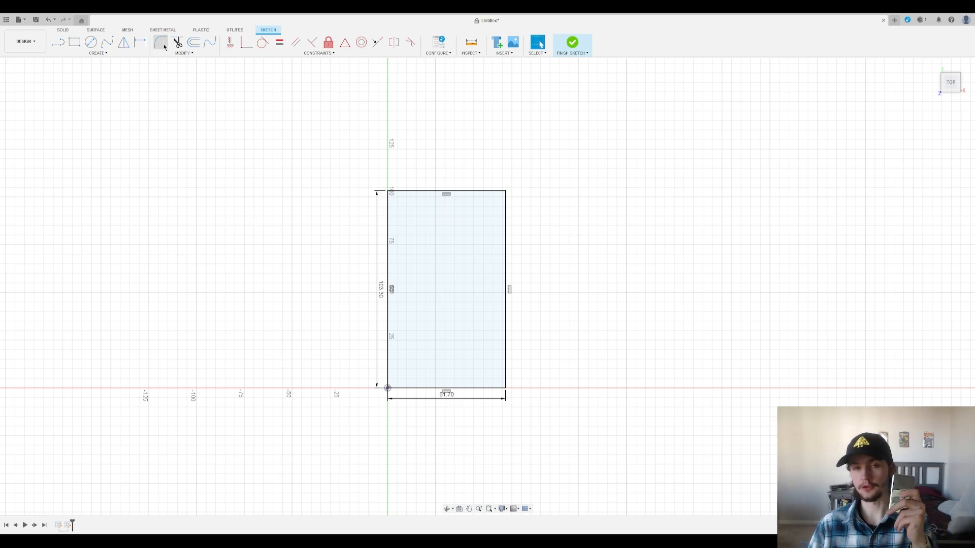
Step: Fillet all four corners of the rectangle with a 5 mm radius
{"action": "left_click", "coordinate": [164, 45]}
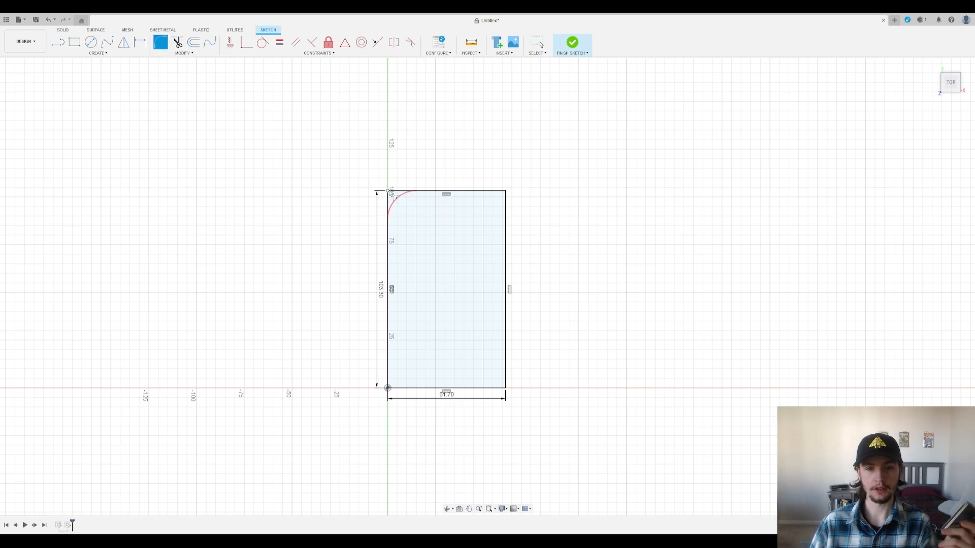
{"action": "left_click", "coordinate": [389, 193]}
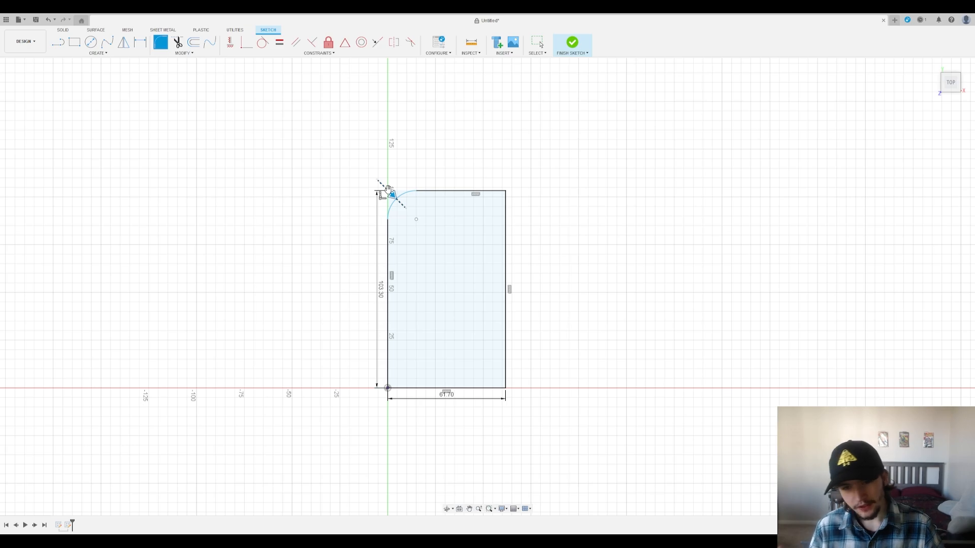
{"action": "left_click_drag", "start_coordinate": [389, 191], "coordinate": [383, 189]}
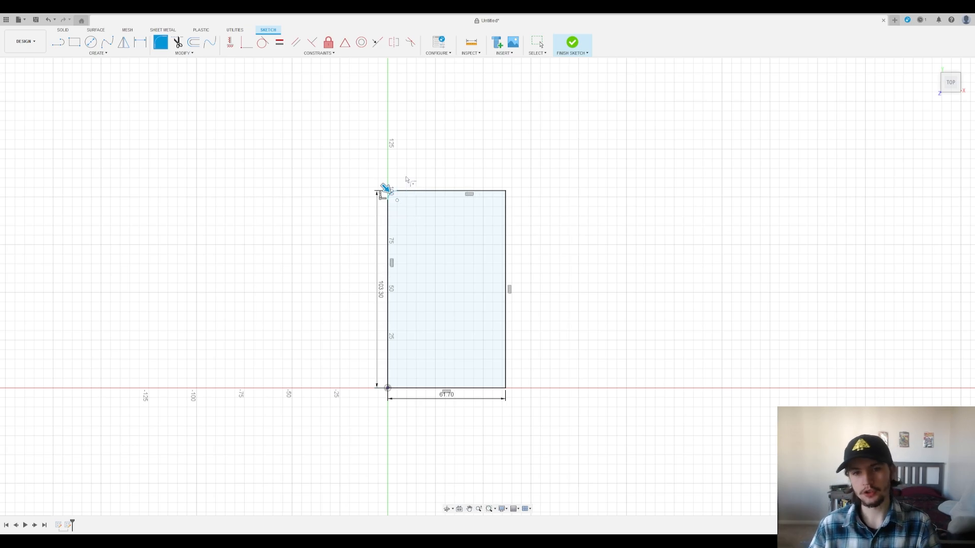
{"action": "left_click", "coordinate": [506, 192]}
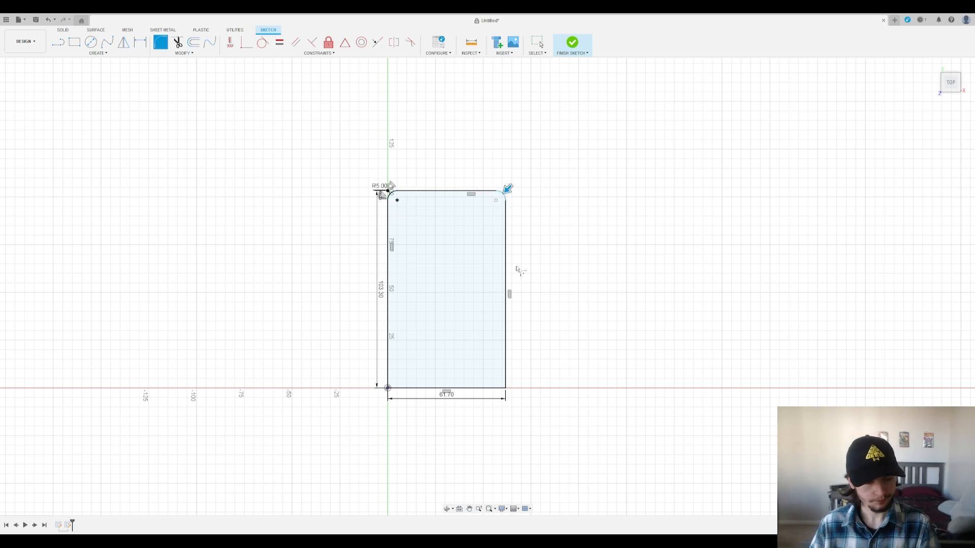
{"action": "left_click", "coordinate": [389, 388]}
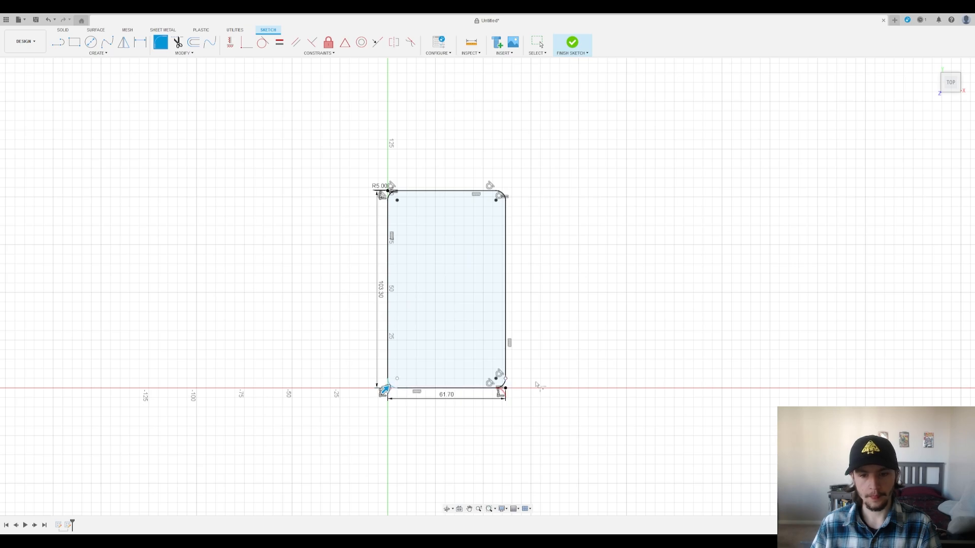
{"action": "key", "text": "Return"}
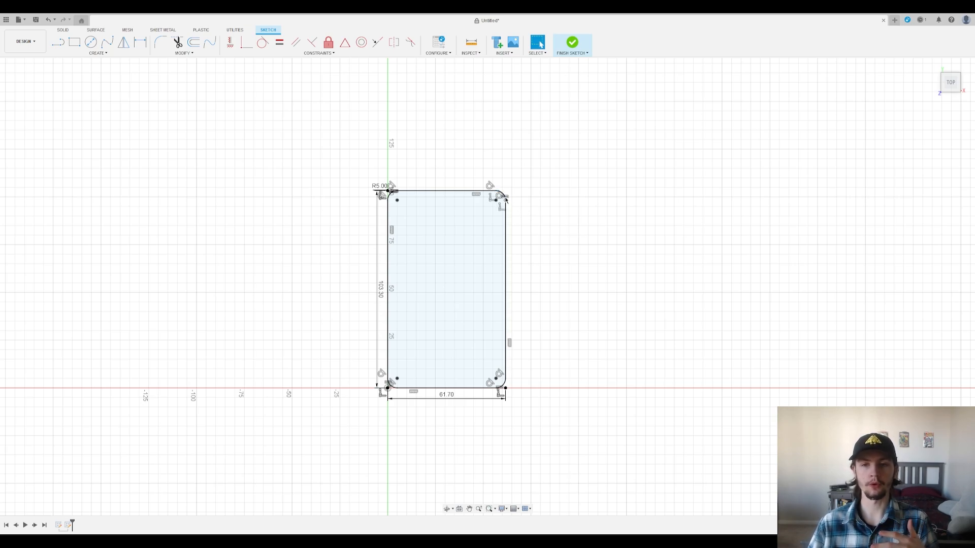
{"action": "scroll", "coordinate": [507, 203], "scroll_direction": "up", "scroll_amount": 5}
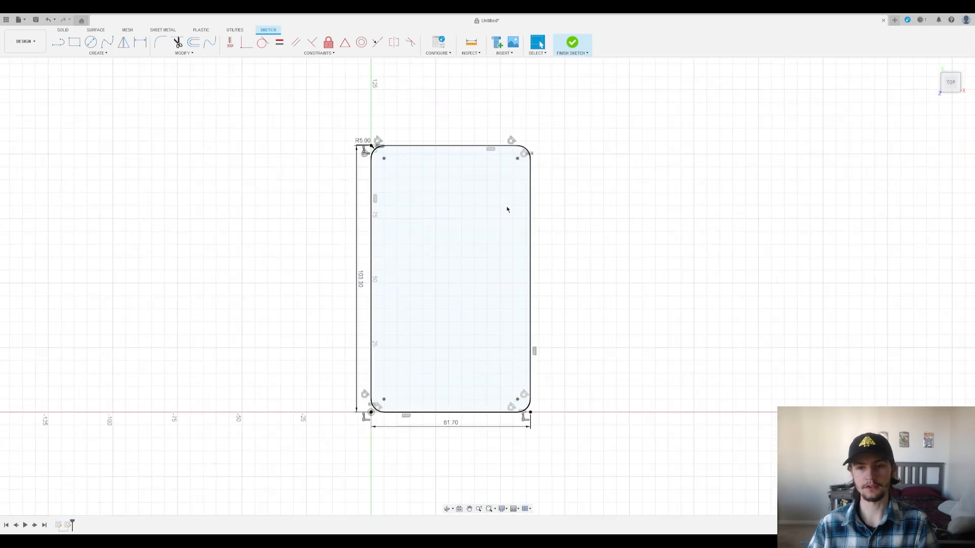
{"action": "scroll", "coordinate": [528, 144], "scroll_direction": "up", "scroll_amount": 4}
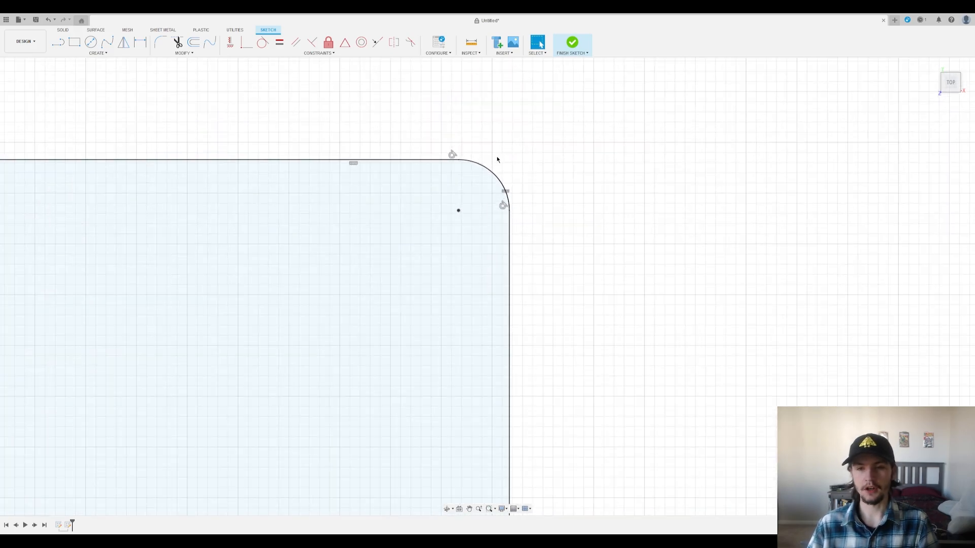
{"action": "scroll", "coordinate": [495, 159], "scroll_direction": "down", "scroll_amount": 8}
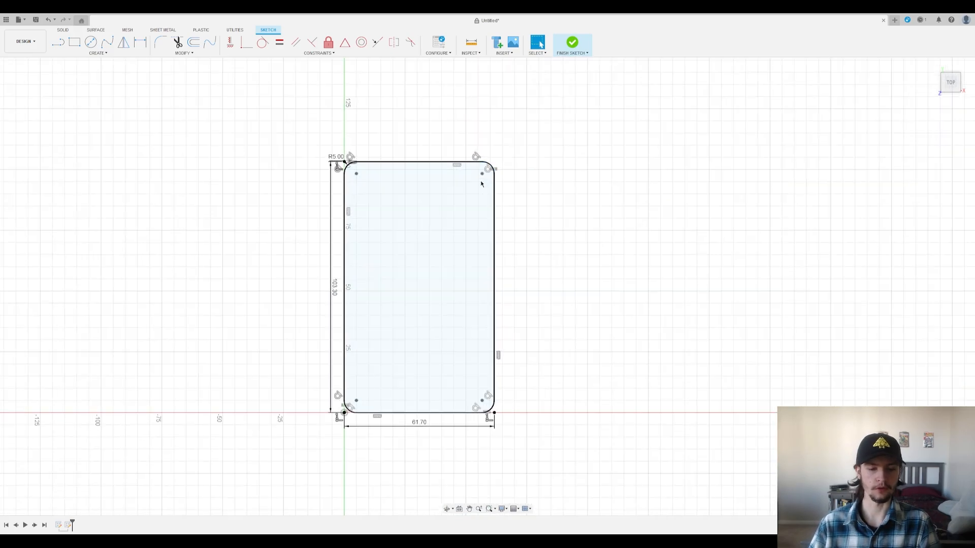
{"action": "scroll", "coordinate": [481, 184], "scroll_direction": "down", "scroll_amount": 1}
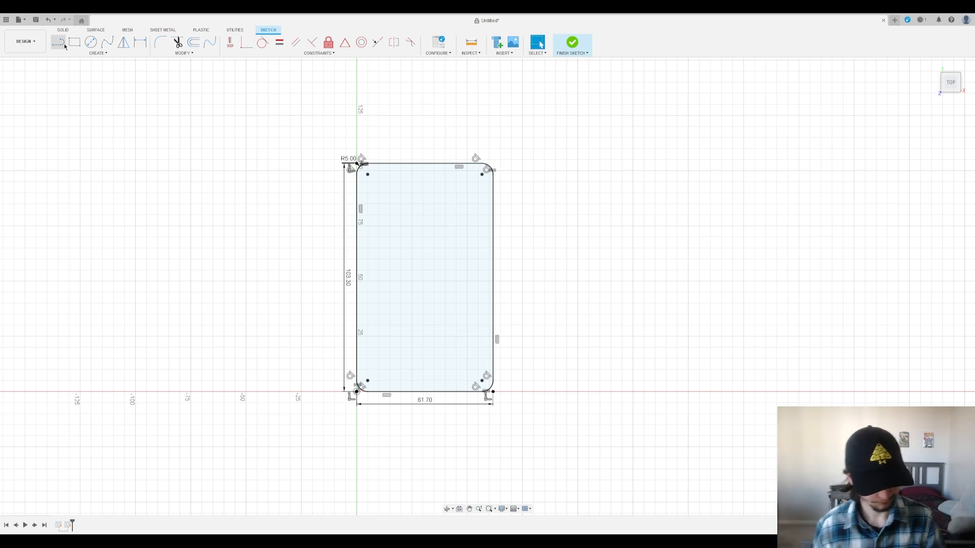
Step: Sketch a very thin rectangle 12.1 mm wide on the outline's top edge, near its right corner
{"action": "left_click", "coordinate": [75, 42]}
{"action": "scroll", "coordinate": [450, 77], "scroll_direction": "up", "scroll_amount": 3}
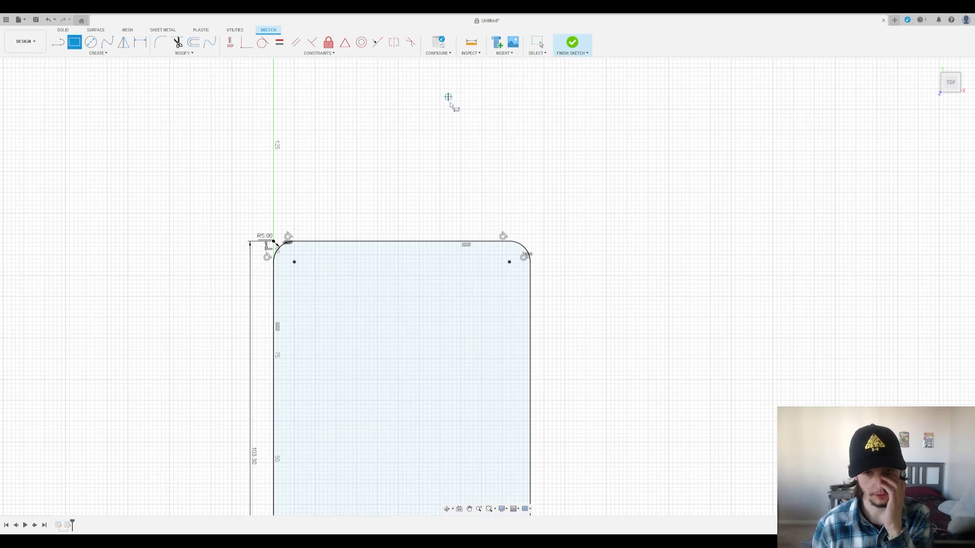
{"action": "left_click", "coordinate": [434, 241]}
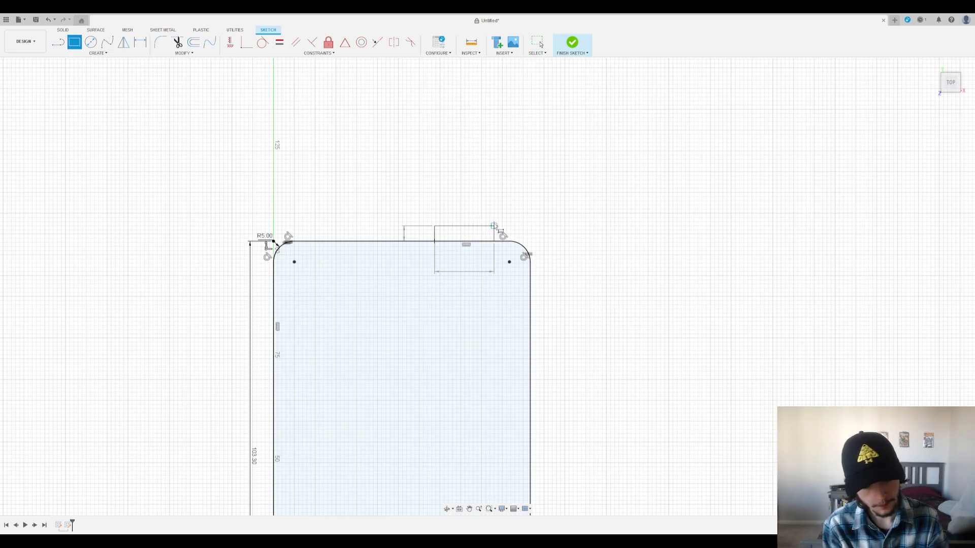
{"action": "key", "text": "Escape"}
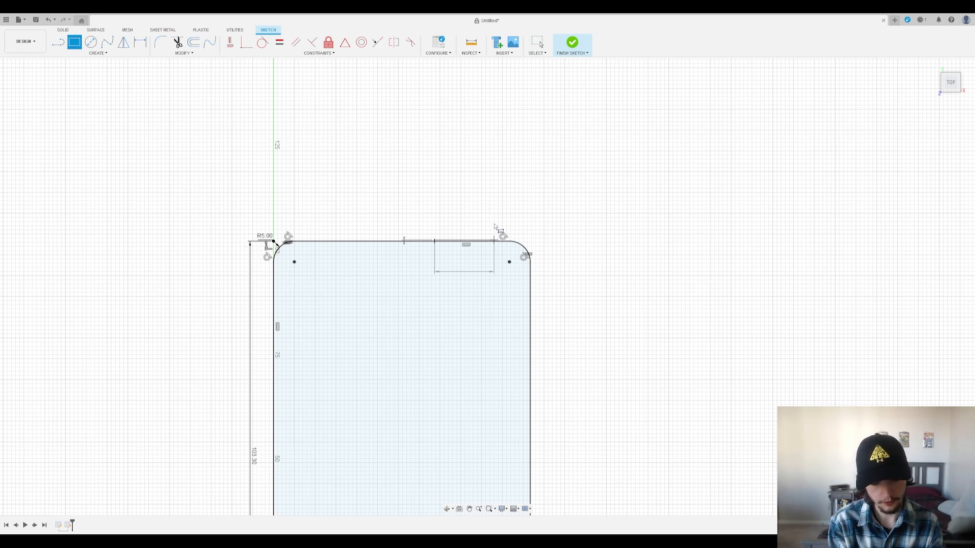
{"action": "key", "text": "Tab"}
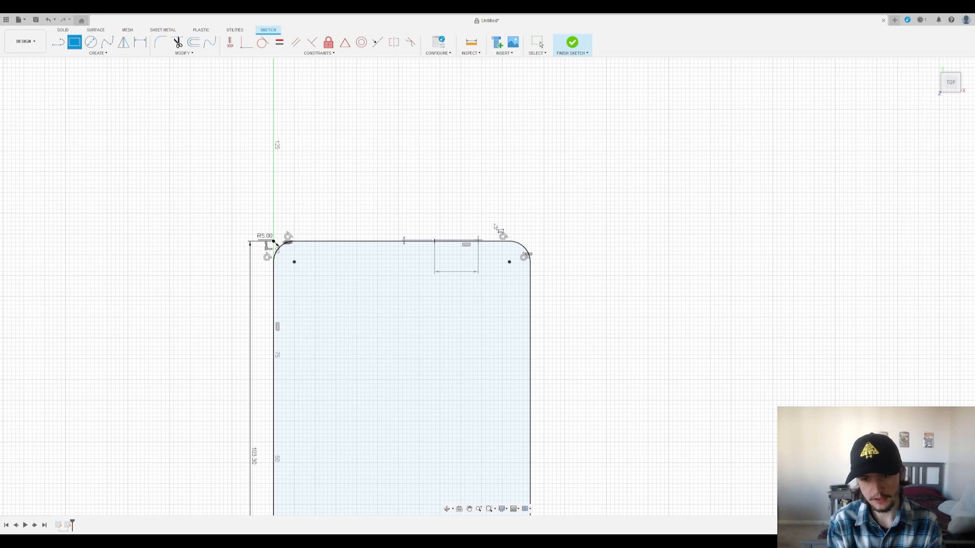
{"action": "type", "text": "12.1"}
{"action": "key", "text": "Return"}
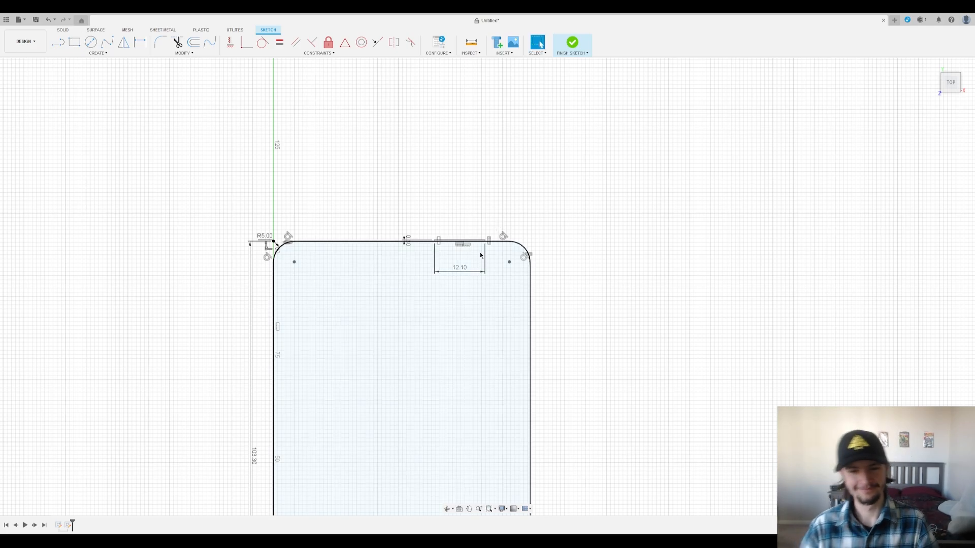
{"action": "scroll", "coordinate": [465, 224], "scroll_direction": "up", "scroll_amount": 5}
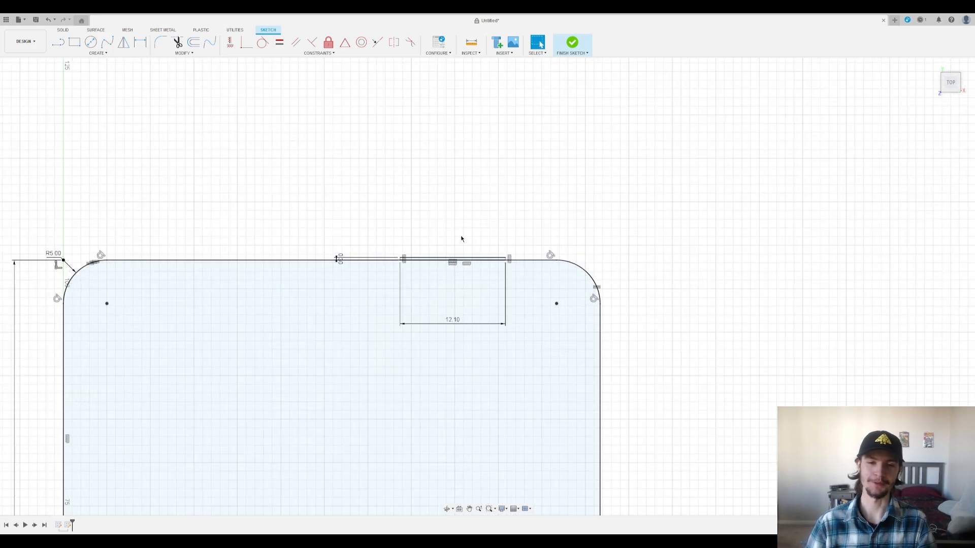
Step: Dimension the horizontal distance between the outline's right edge and the right end of the thin rectangle as 8 mm
{"action": "left_click", "coordinate": [140, 42]}
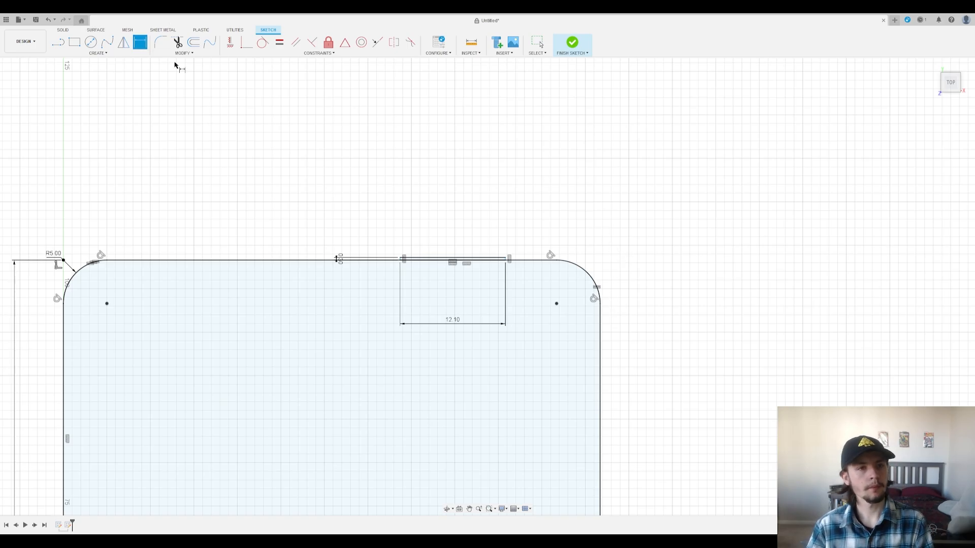
{"action": "left_click", "coordinate": [601, 336]}
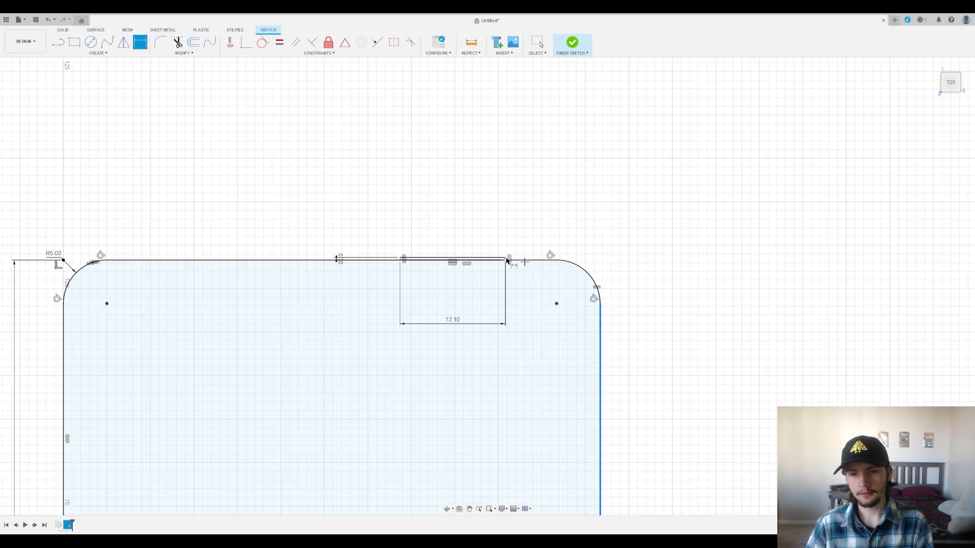
{"action": "left_click", "coordinate": [507, 258]}
{"action": "key", "text": "Escape"}
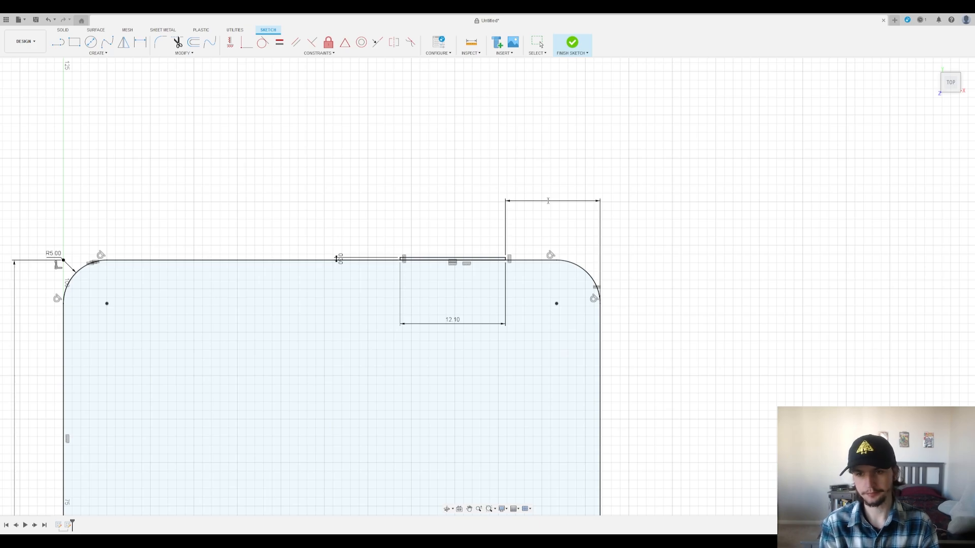
{"action": "type", "text": "8"}
{"action": "key", "text": "Return"}
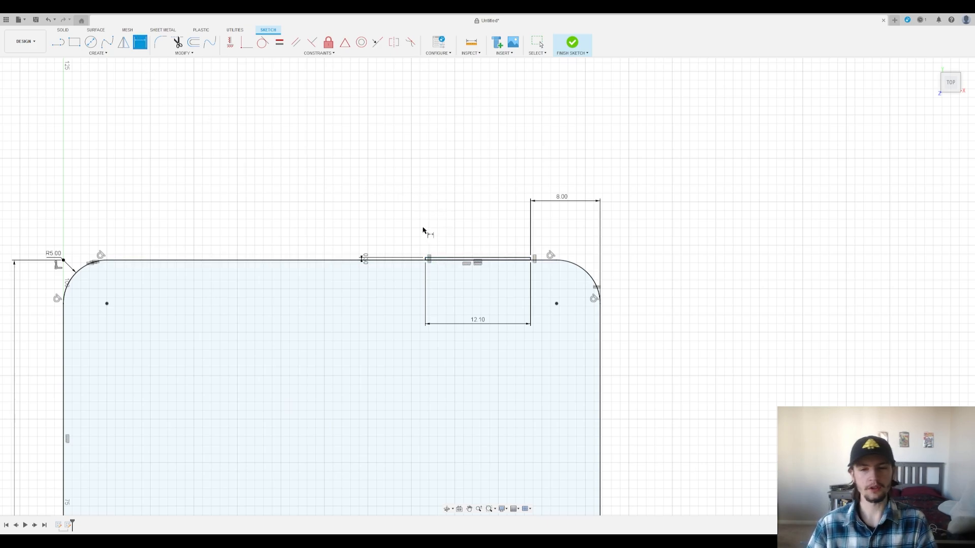
{"action": "key", "text": "Escape"}
Step: Draw a small freehand rectangle inside the rounded outline, below its top edge, and leave the rectangle tool
{"action": "key", "text": "r"}
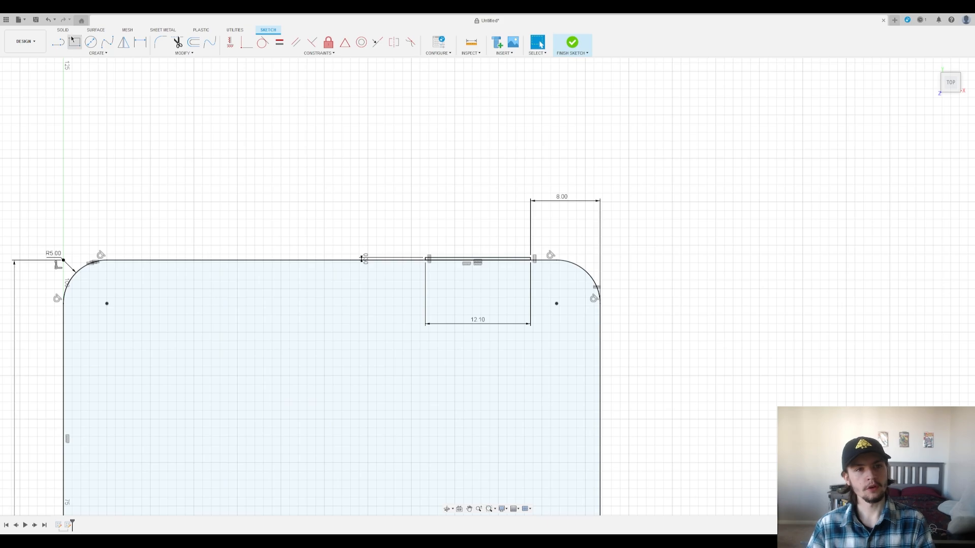
{"action": "left_click", "coordinate": [286, 350]}
{"action": "left_click", "coordinate": [416, 441]}
{"action": "scroll", "coordinate": [426, 355], "scroll_direction": "down", "scroll_amount": 5}
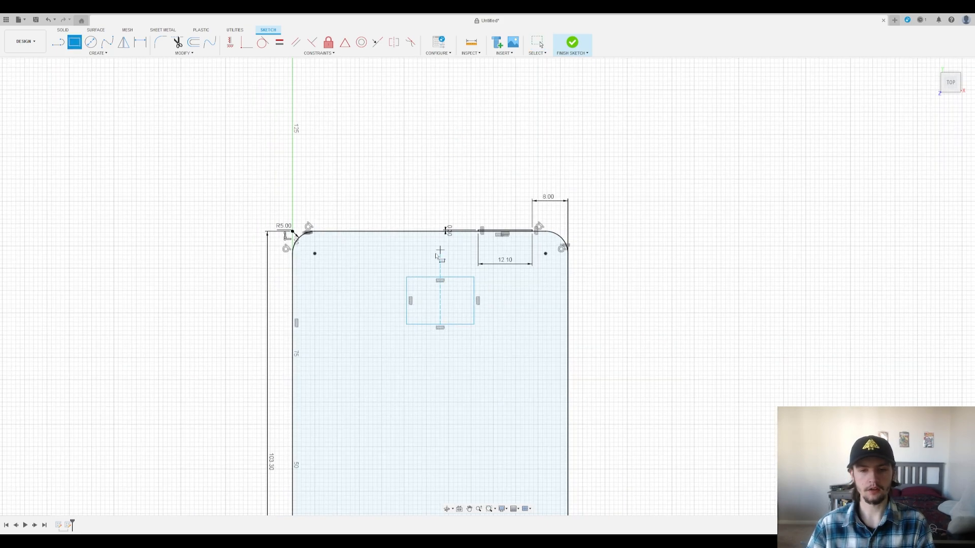
{"action": "left_click", "coordinate": [63, 29]}
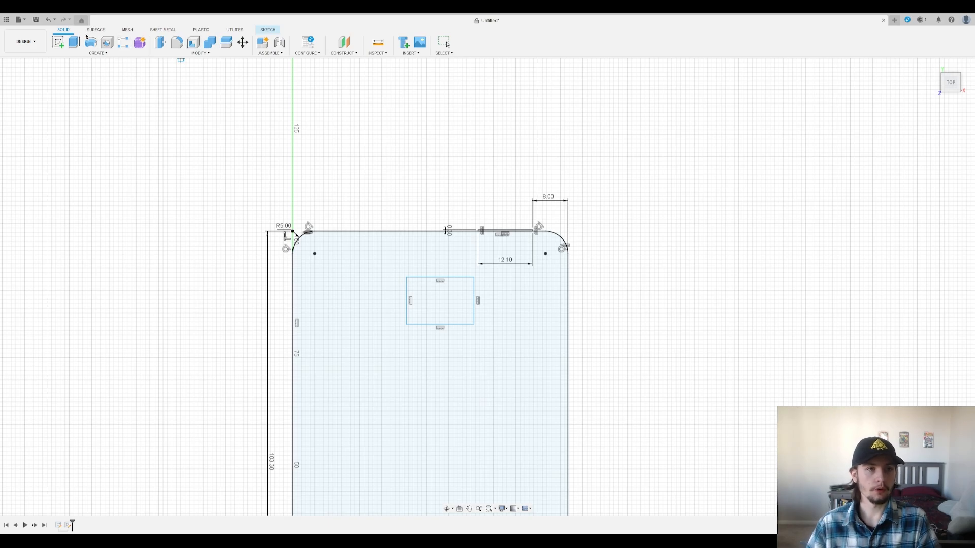
{"action": "key", "text": "Escape"}
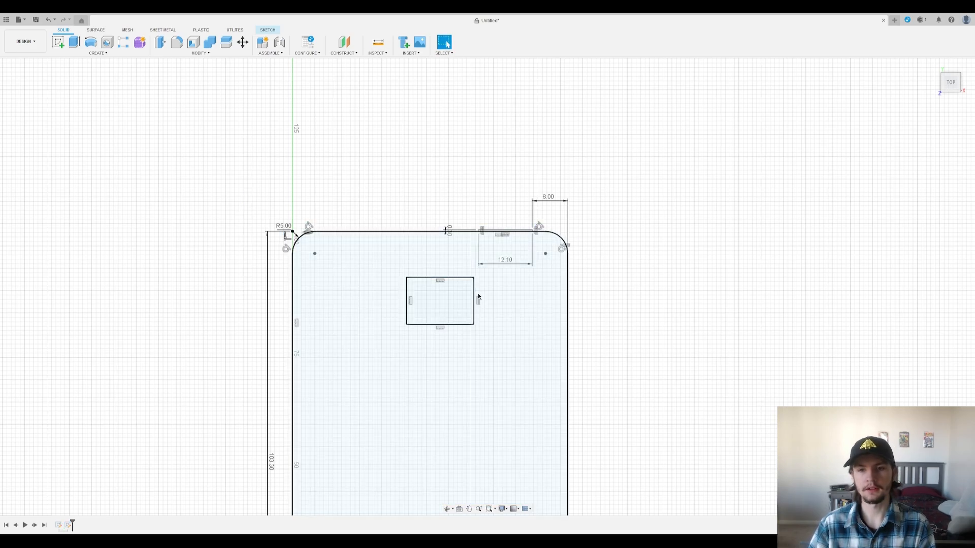
{"action": "left_click", "coordinate": [477, 292]}
{"action": "left_click", "coordinate": [677, 174]}
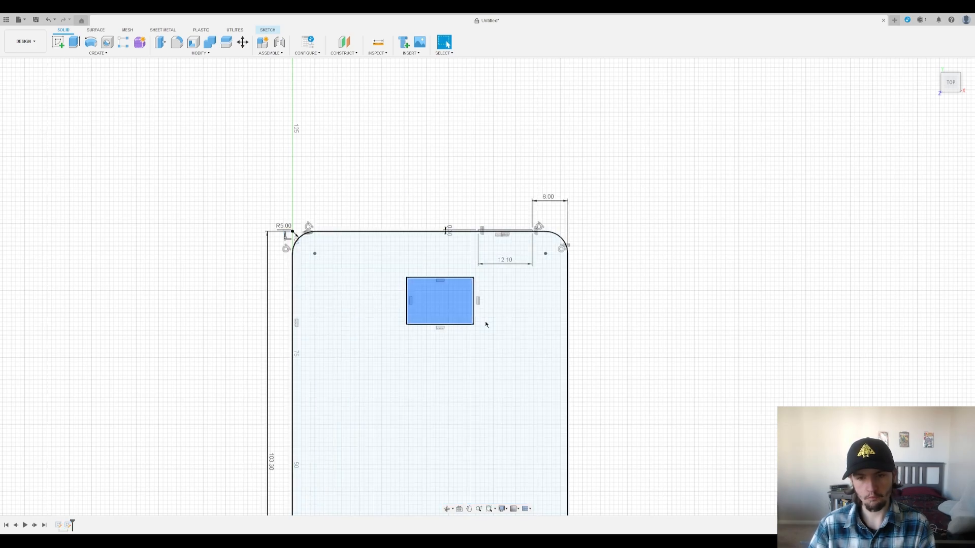
{"action": "left_click", "coordinate": [69, 525]}
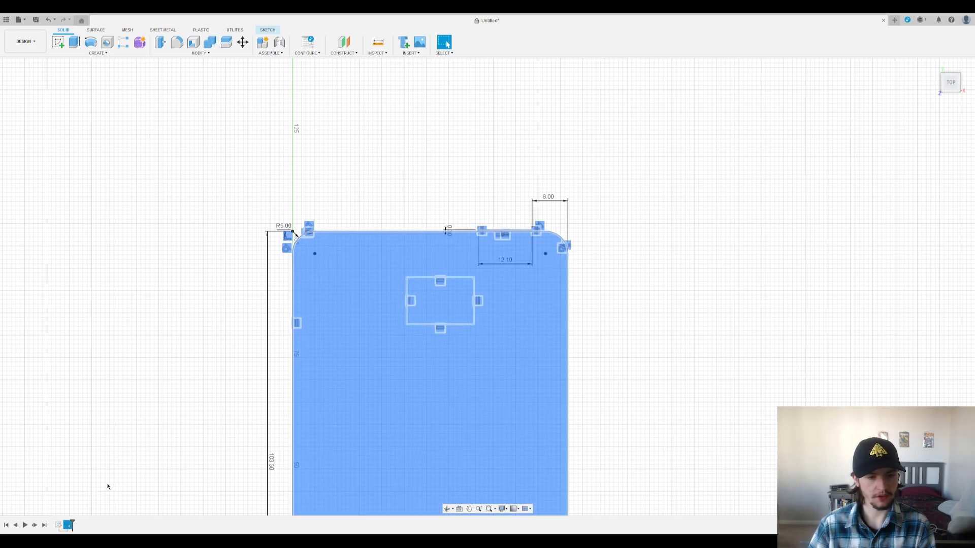
{"action": "left_click", "coordinate": [107, 486]}
{"action": "left_click", "coordinate": [63, 525]}
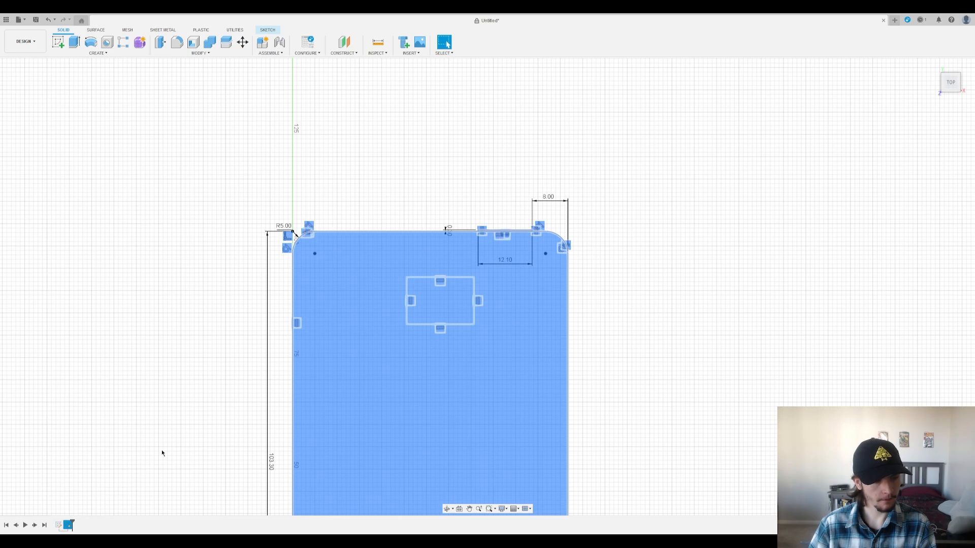
{"action": "key", "text": "v"}
Step: Undo the small inner rectangle and the 8 mm position dimension of the thin rectangle on the top edge
{"action": "key", "text": "ctrl+z"}
{"action": "key", "text": "ctrl+z"}
{"action": "key", "text": "ctrl+z"}
{"action": "key", "text": "ctrl+z"}
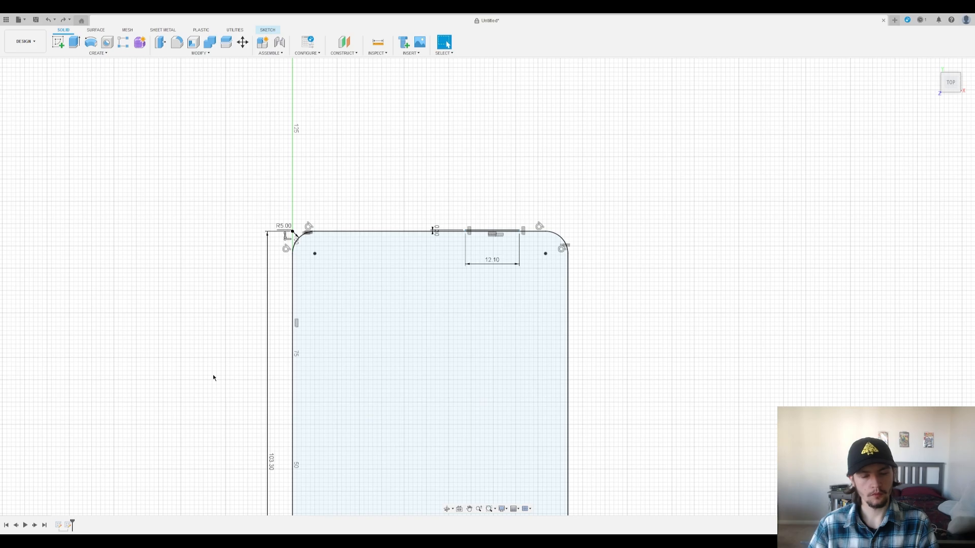
Step: Redo the 8 mm position dimension of the thin rectangle and return to the sketching tools with nothing selected
{"action": "left_click", "coordinate": [63, 20]}
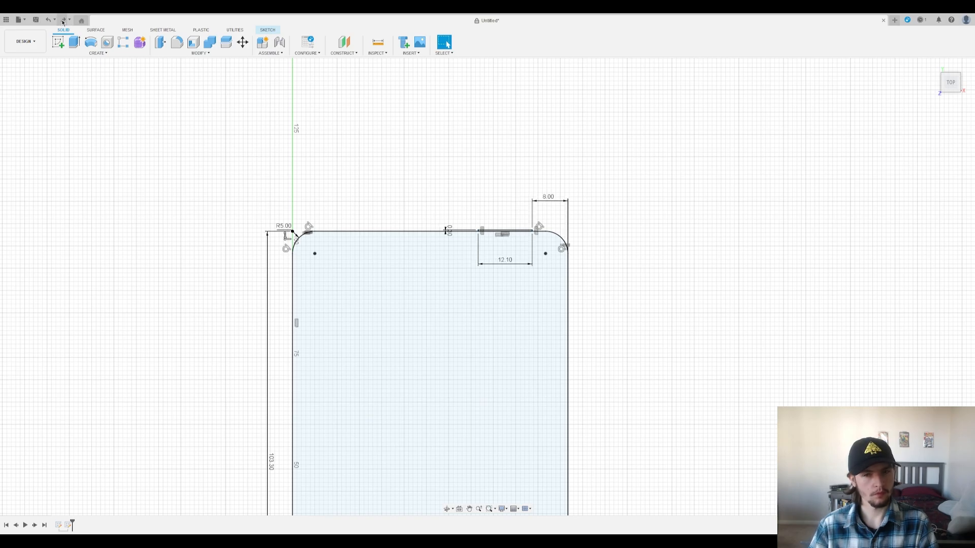
{"action": "left_click", "coordinate": [68, 525]}
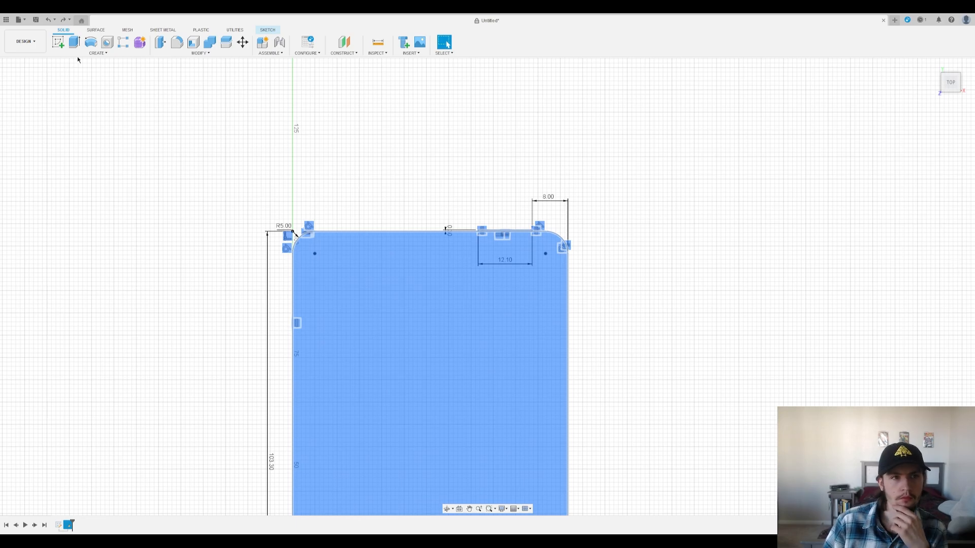
{"action": "left_click", "coordinate": [265, 30]}
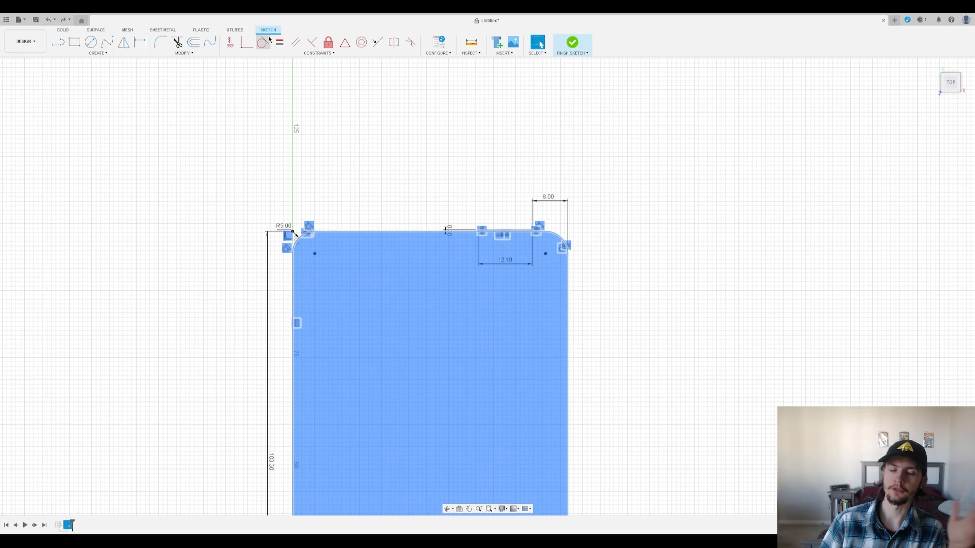
{"action": "scroll", "coordinate": [559, 232], "scroll_direction": "down", "scroll_amount": 1}
{"action": "scroll", "coordinate": [568, 226], "scroll_direction": "up", "scroll_amount": 2}
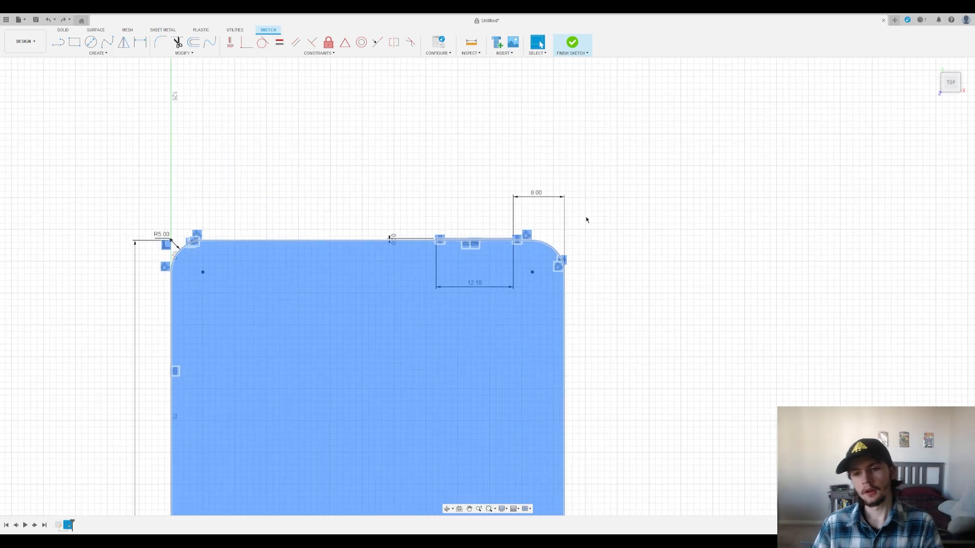
{"action": "left_click", "coordinate": [607, 257]}
{"action": "scroll", "coordinate": [324, 90], "scroll_direction": "down", "scroll_amount": 3}
Step: Sketch a small upright rectangle about 8 mm wide inside the rounded outline, below its top edge
{"action": "left_click", "coordinate": [74, 42]}
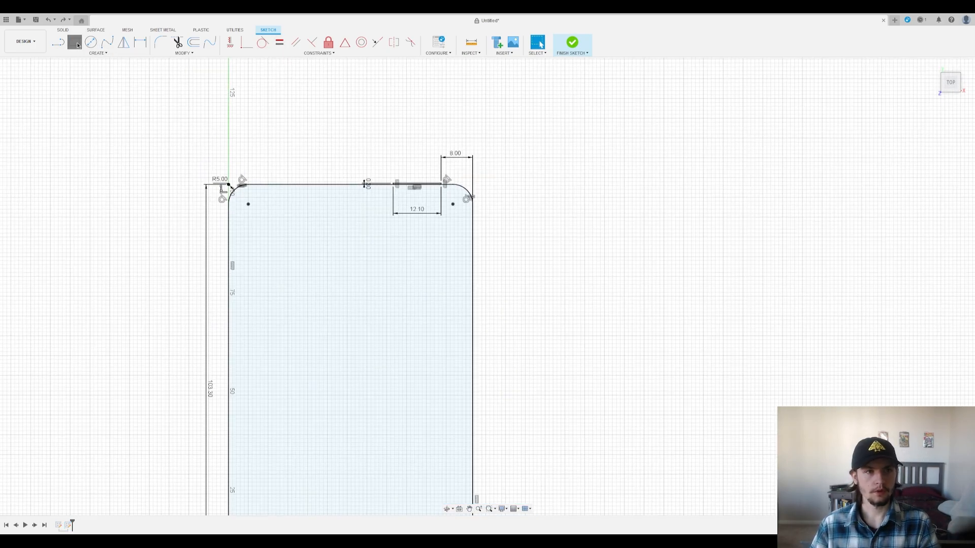
{"action": "left_click", "coordinate": [307, 258]}
{"action": "left_click", "coordinate": [339, 312]}
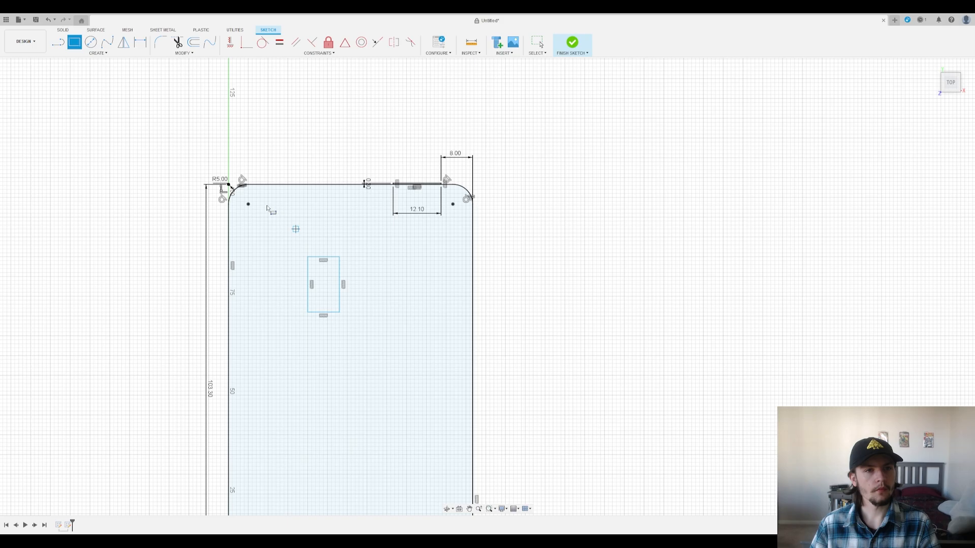
Step: Dimension the small inner rectangle's width as 1 mm and place the dimension close above it
{"action": "left_click", "coordinate": [140, 42]}
{"action": "left_click", "coordinate": [308, 274]}
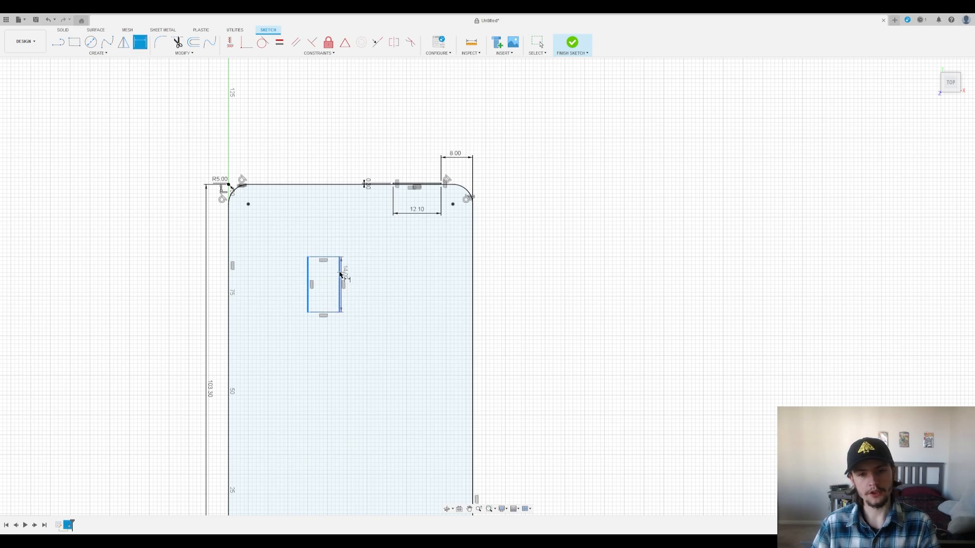
{"action": "left_click", "coordinate": [338, 274]}
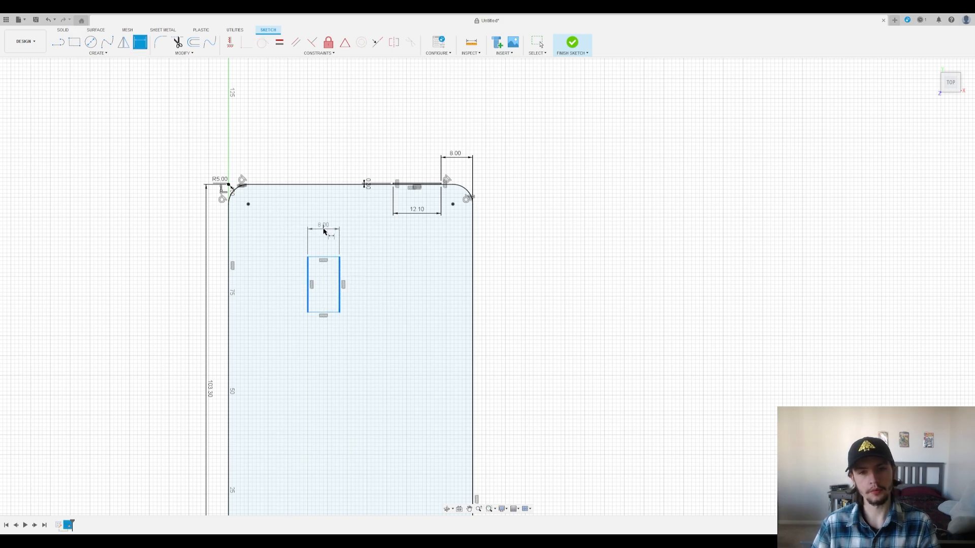
{"action": "left_click", "coordinate": [446, 245]}
{"action": "type", "text": "1"}
{"action": "key", "text": "Return"}
{"action": "scroll", "coordinate": [353, 252], "scroll_direction": "up", "scroll_amount": 5}
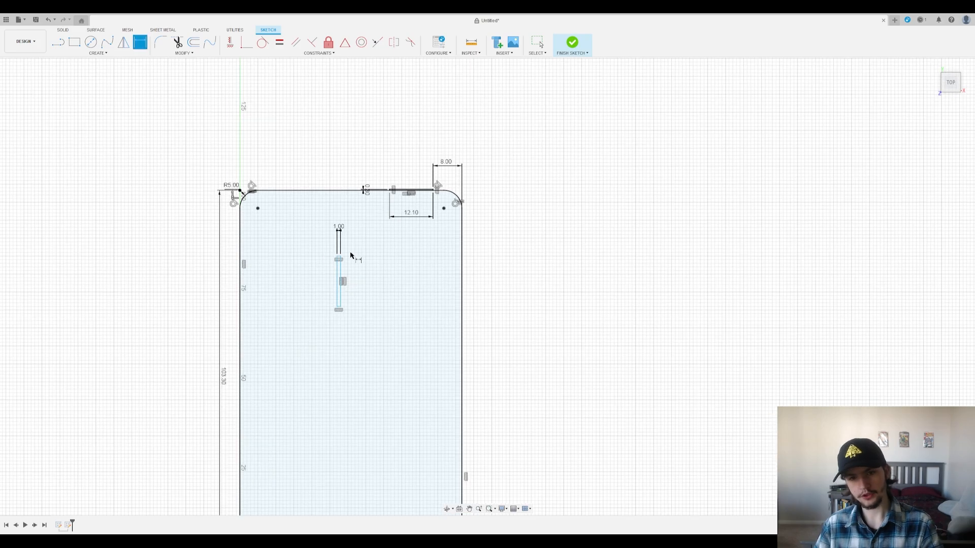
{"action": "scroll", "coordinate": [342, 244], "scroll_direction": "down", "scroll_amount": 3}
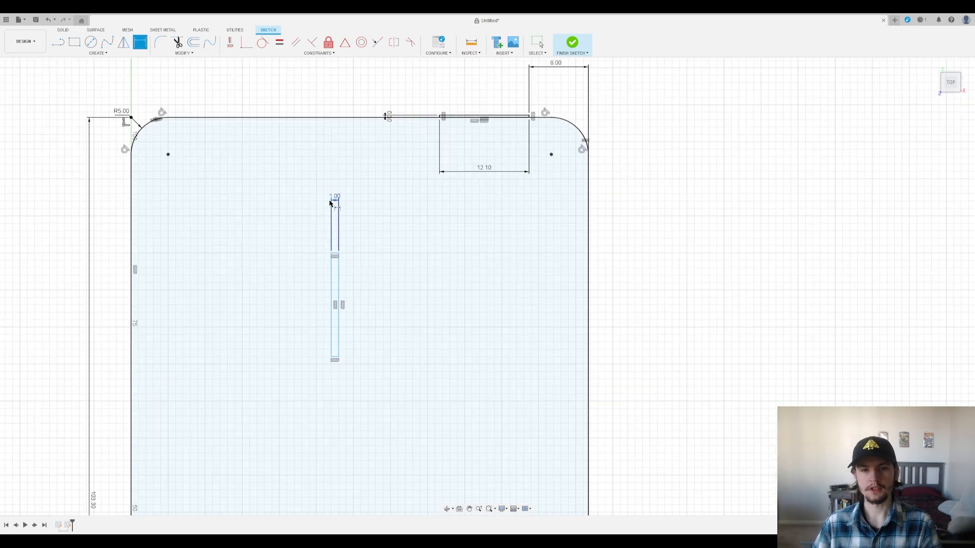
{"action": "key", "text": "Escape"}
{"action": "left_click_drag", "start_coordinate": [339, 249], "coordinate": [337, 243]}
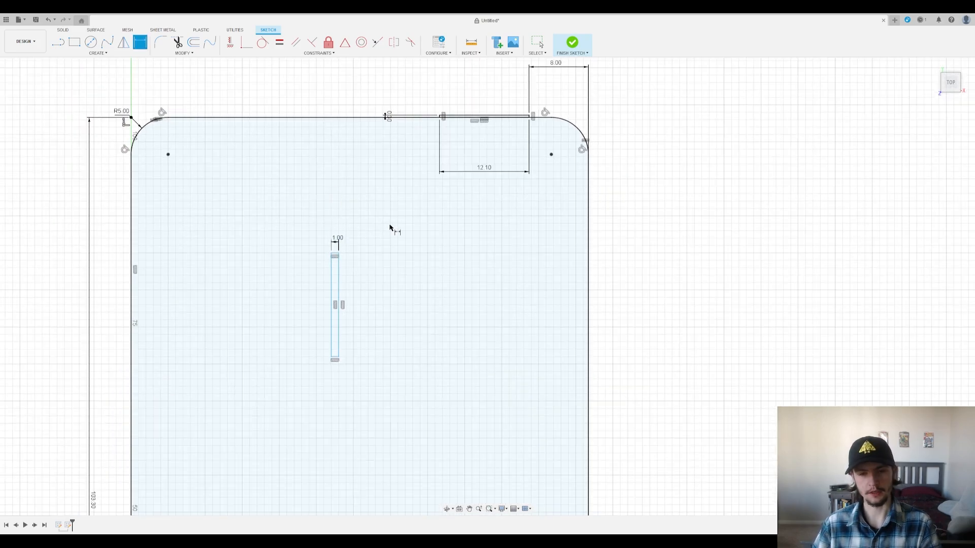
Step: Leave the dimension tool and undo the small inner rectangle together with its width dimension
{"action": "key", "text": "Escape"}
{"action": "key", "text": "ctrl+z"}
{"action": "key", "text": "ctrl+z"}
{"action": "key", "text": "ctrl+z"}
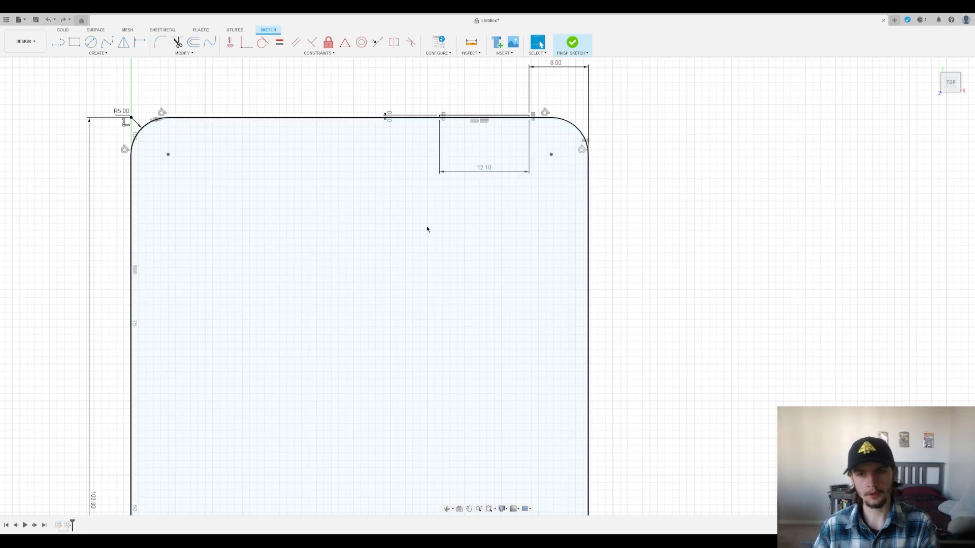
Step: Sketch a rectangle 41 mm wide and 34 mm high inside the upper part of the rounded outline
{"action": "scroll", "coordinate": [427, 227], "scroll_direction": "down", "scroll_amount": 4}
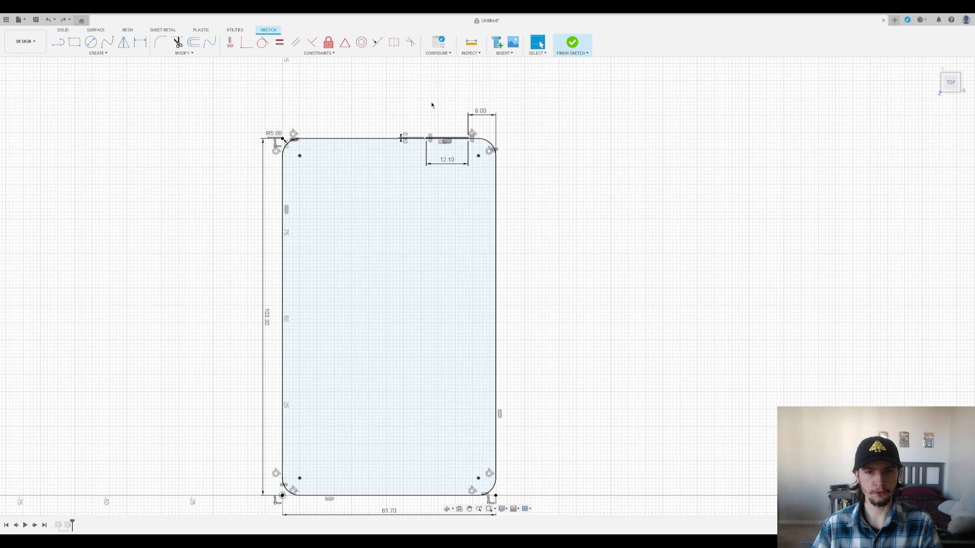
{"action": "scroll", "coordinate": [432, 105], "scroll_direction": "down", "scroll_amount": 2}
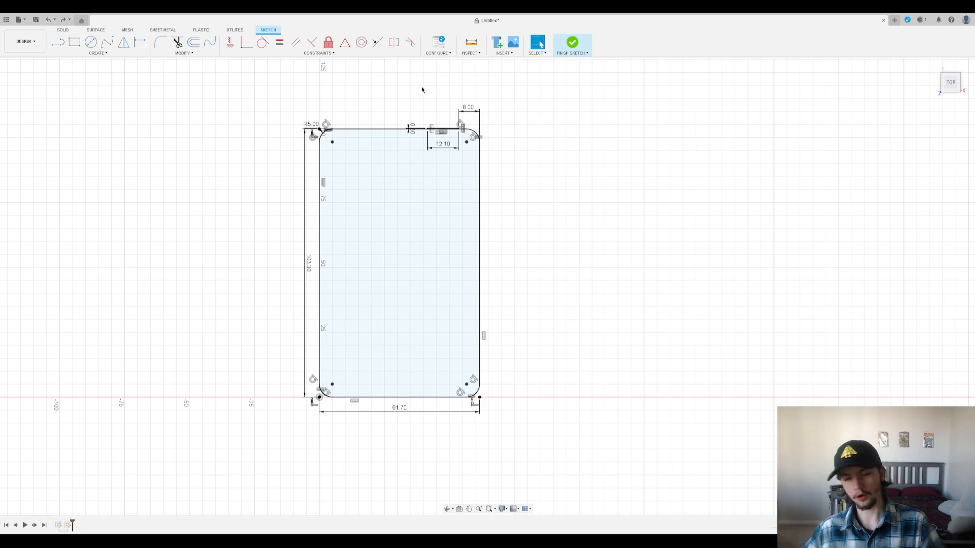
{"action": "left_click", "coordinate": [74, 42]}
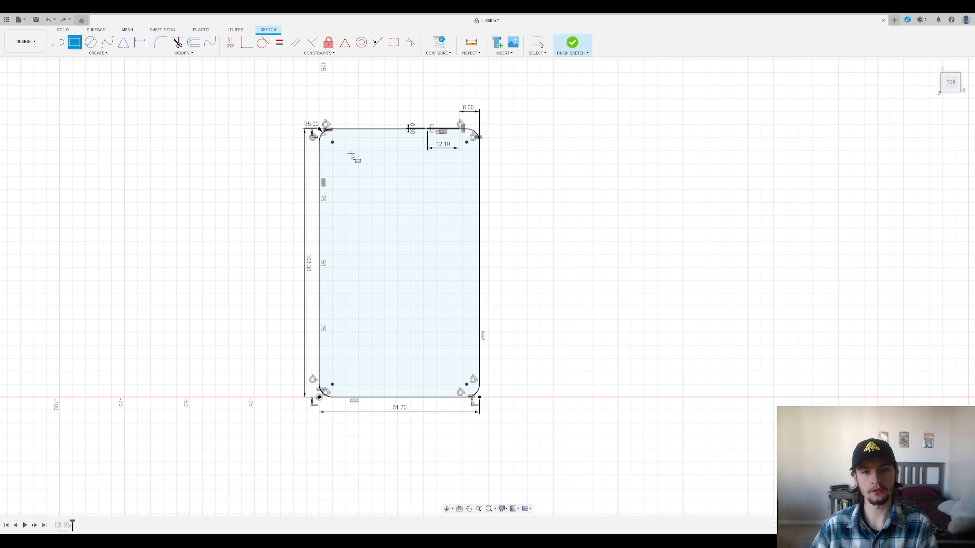
{"action": "left_click", "coordinate": [352, 155]}
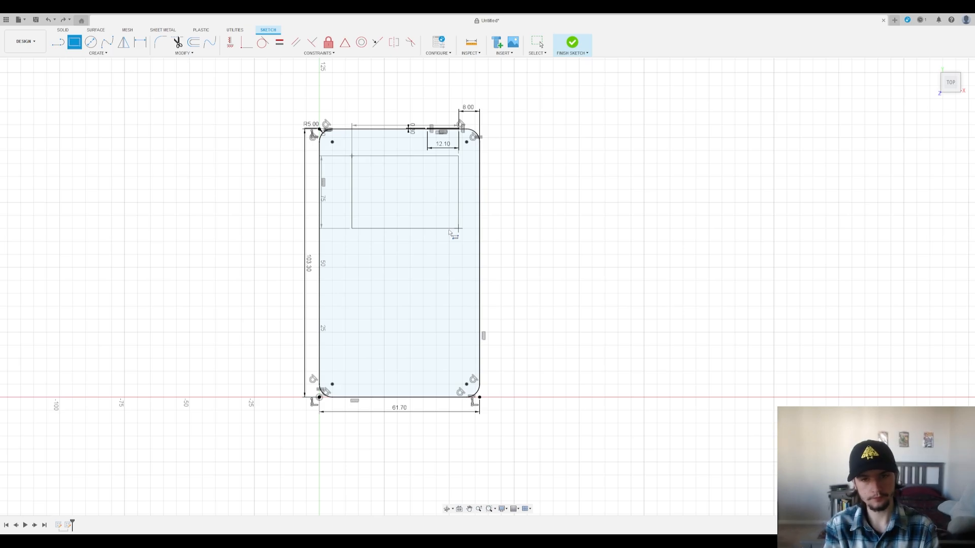
{"action": "type", "text": "34"}
{"action": "key", "text": "Return"}
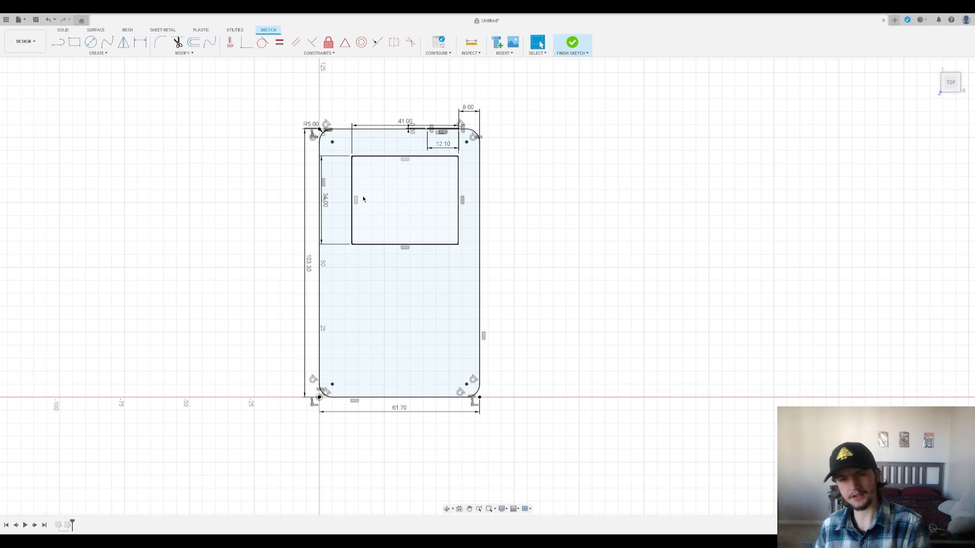
Step: Dimension the distance between the outline's top edge and the inner rectangle's top edge as 6 mm
{"action": "key", "text": "d"}
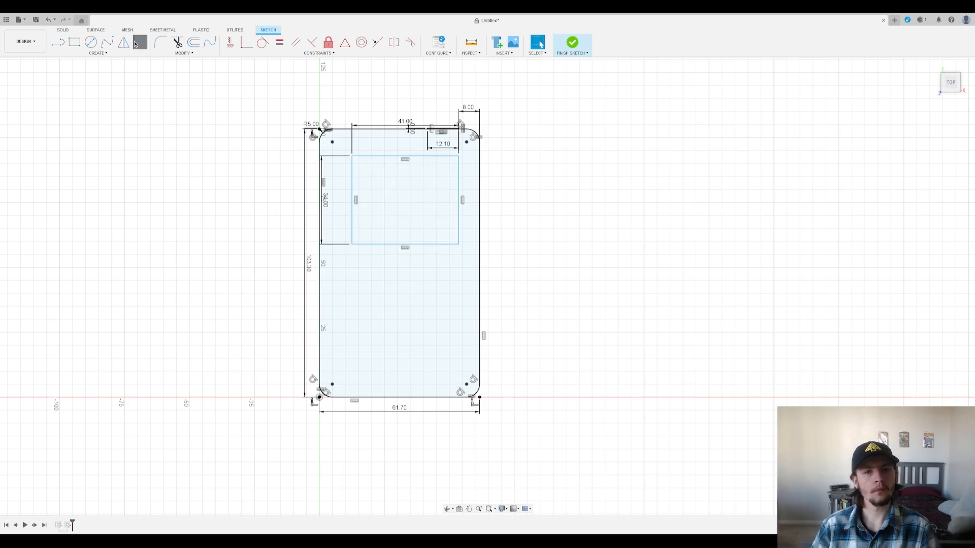
{"action": "left_click", "coordinate": [371, 157]}
{"action": "left_click", "coordinate": [382, 129]}
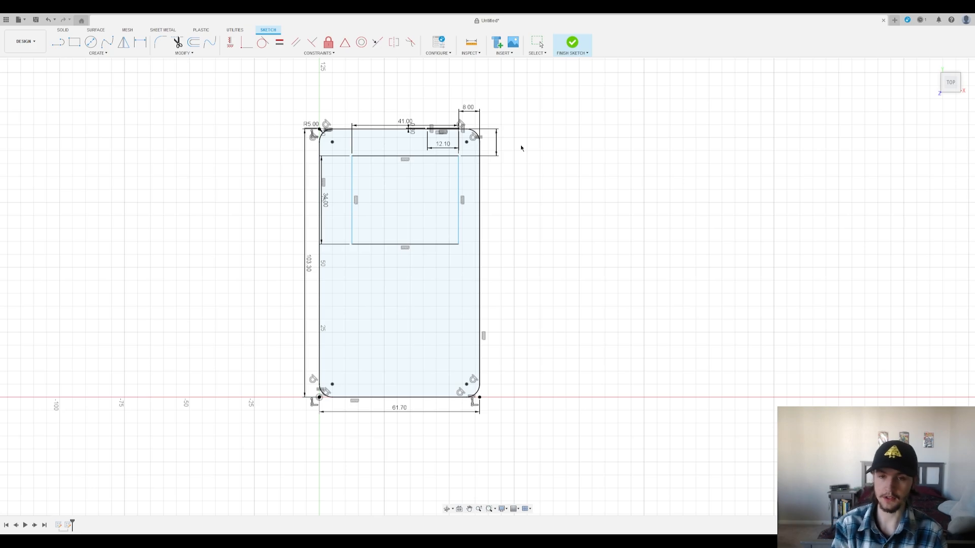
{"action": "key", "text": "Return"}
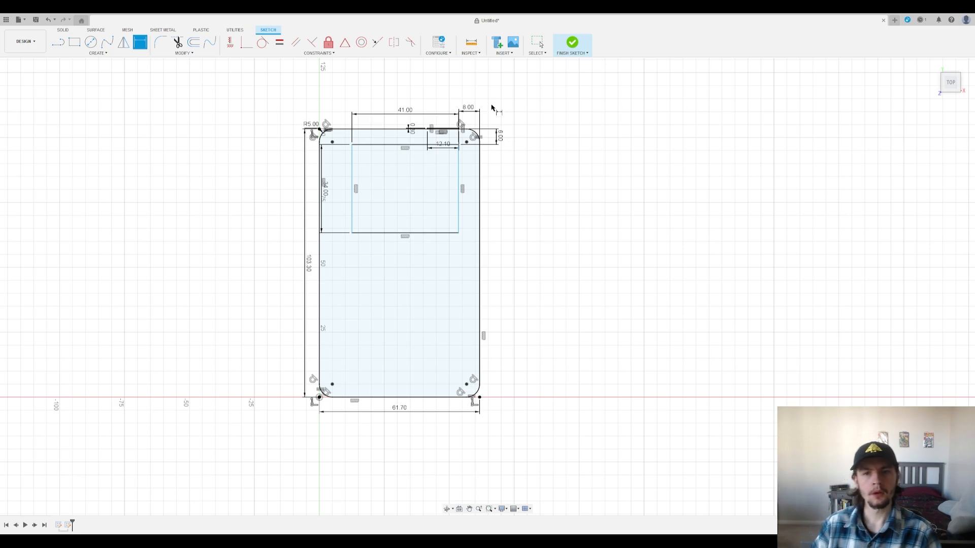
{"action": "left_click", "coordinate": [459, 178]}
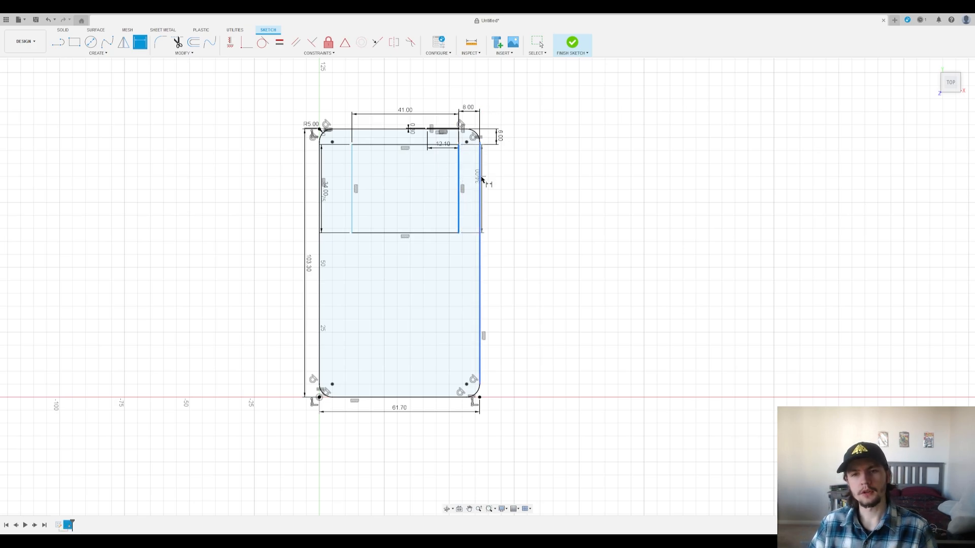
{"action": "key", "text": "Escape"}
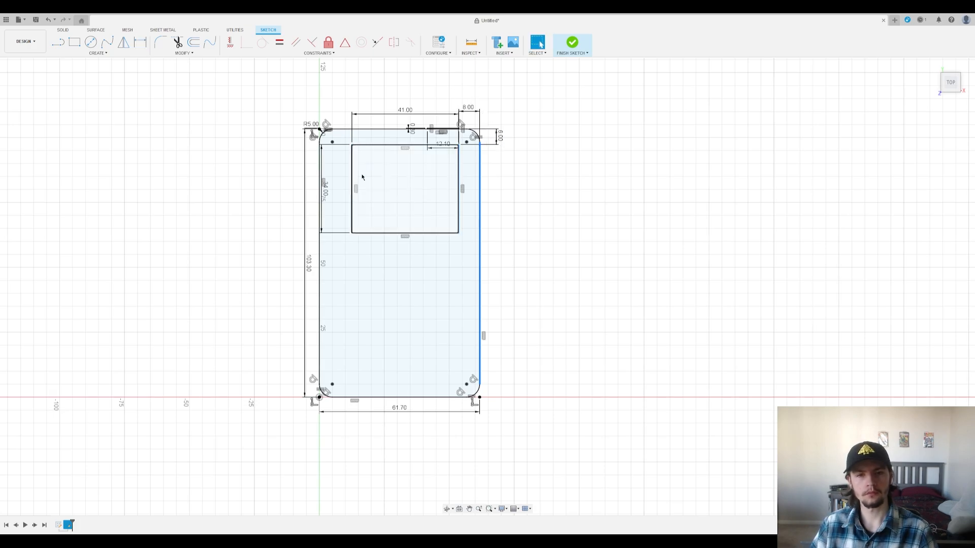
{"action": "left_click", "coordinate": [140, 42]}
{"action": "key", "text": "Escape"}
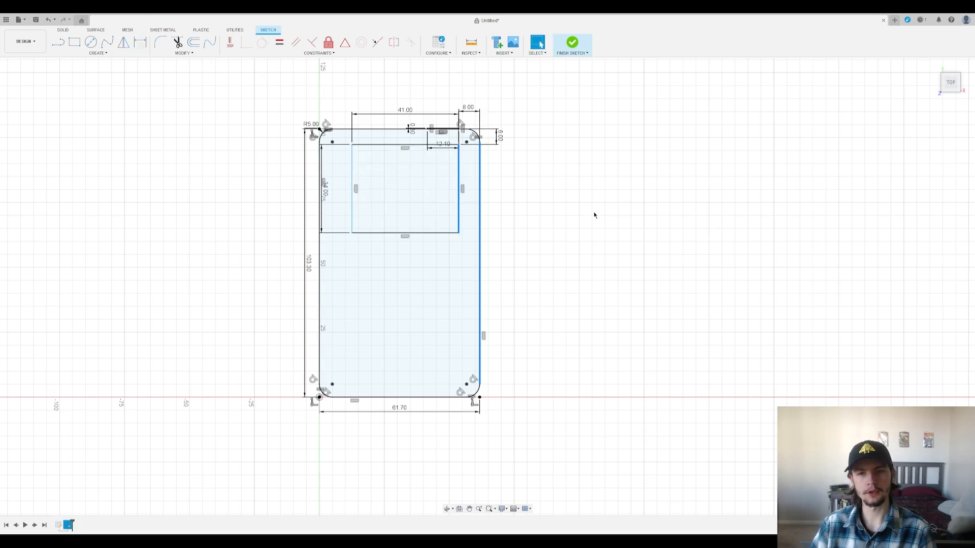
{"action": "left_click", "coordinate": [140, 42]}
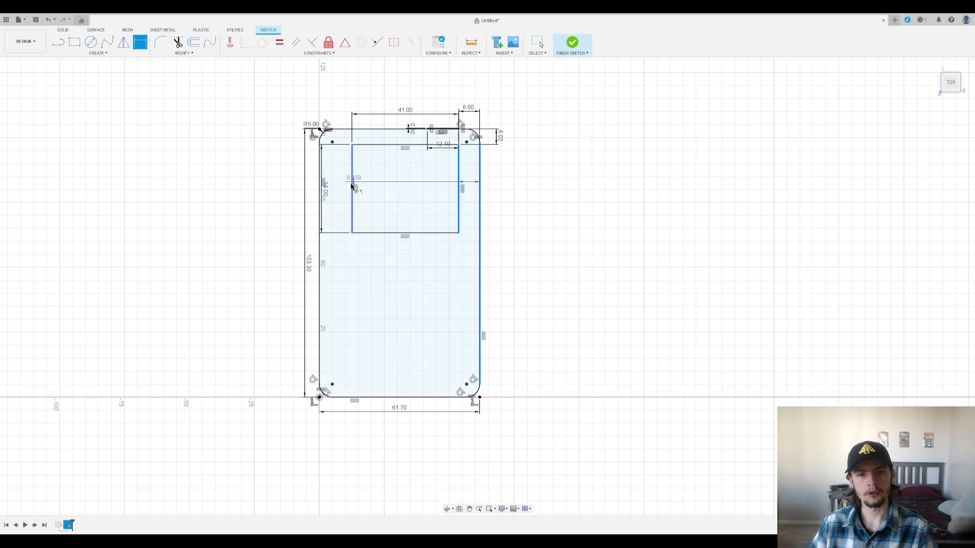
{"action": "key", "text": "Escape"}
Step: Dimension the horizontal distance between the outline's left edge and the inner rectangle's left edge as 10 mm
{"action": "left_click", "coordinate": [139, 46]}
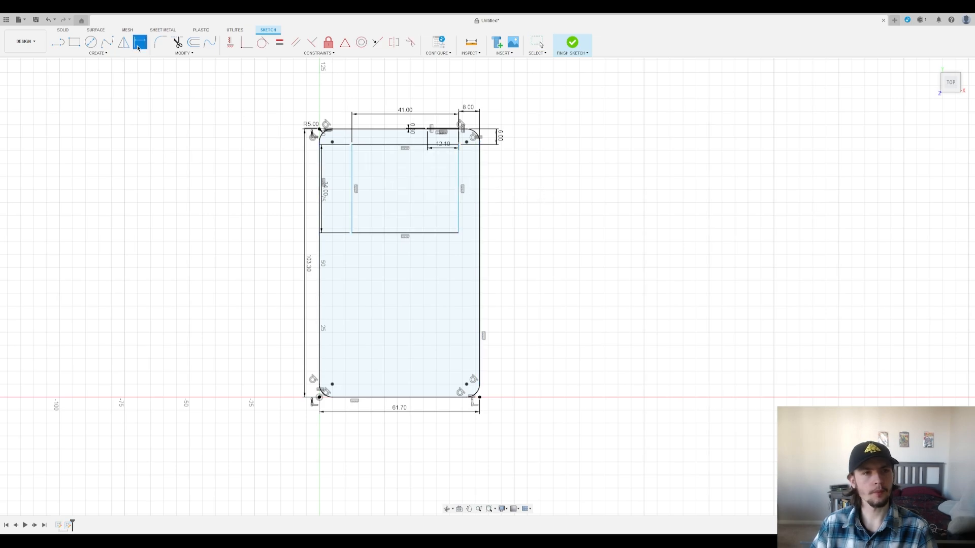
{"action": "left_click", "coordinate": [351, 190]}
{"action": "left_click", "coordinate": [319, 198]}
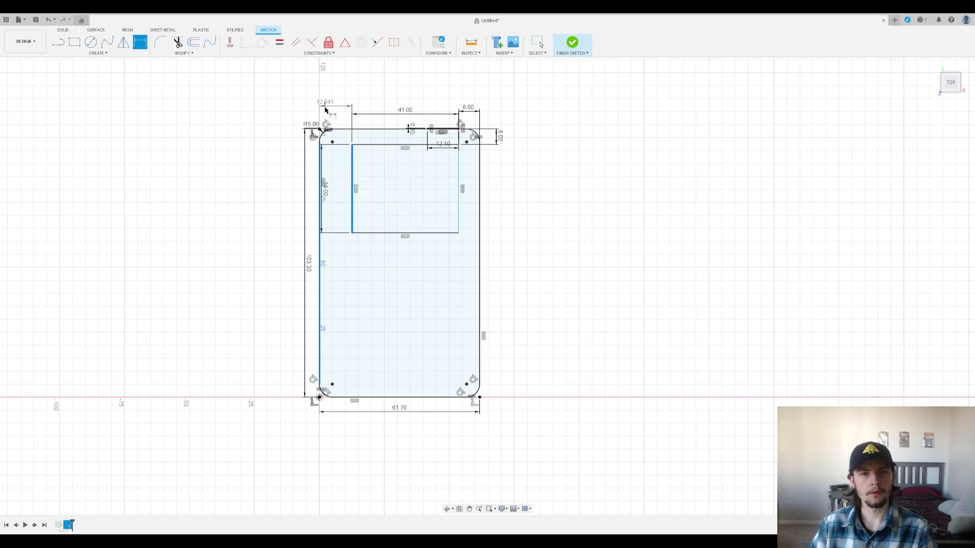
{"action": "left_click", "coordinate": [326, 109]}
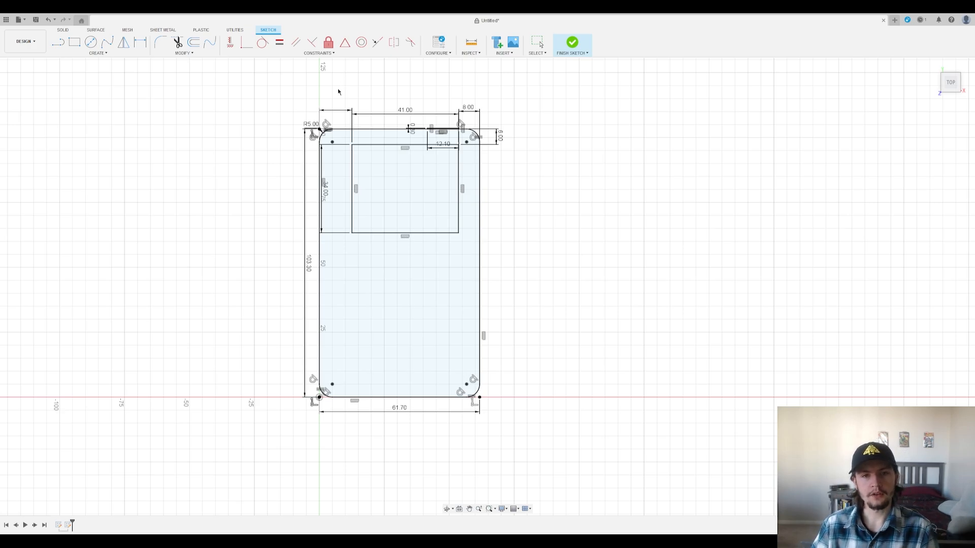
{"action": "key", "text": "Return"}
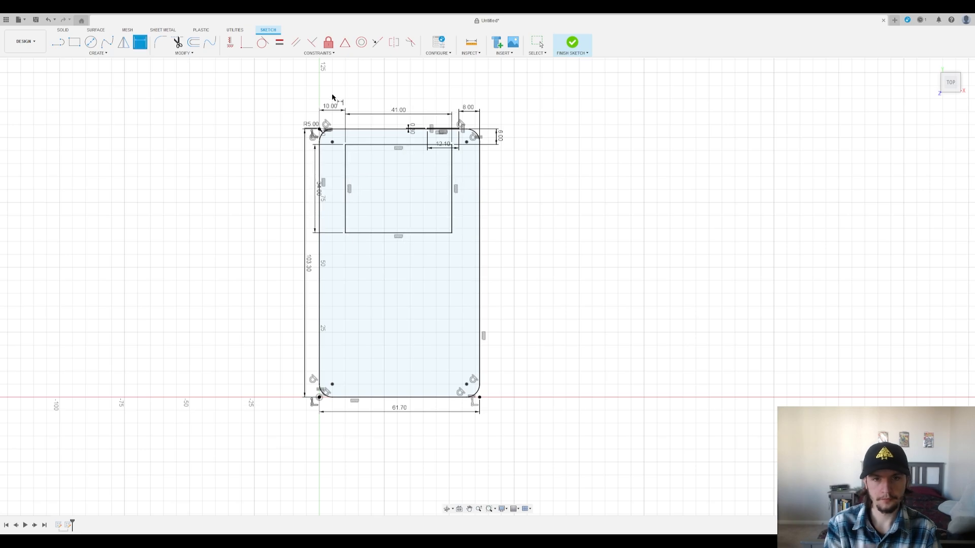
Step: Add a driven reference dimension between the inner rectangle's right edge and the outline's right edge, placed above the outline
{"action": "left_click", "coordinate": [452, 171]}
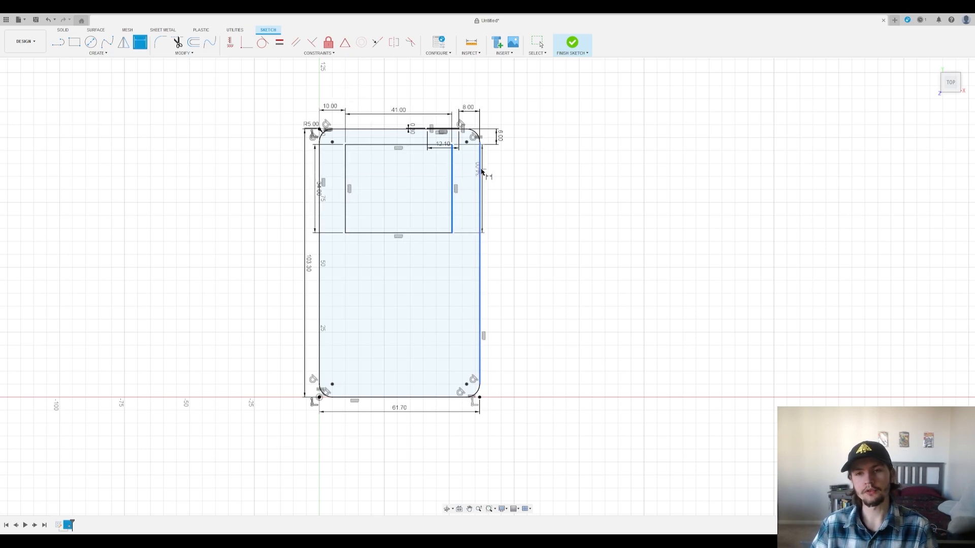
{"action": "left_click", "coordinate": [479, 158]}
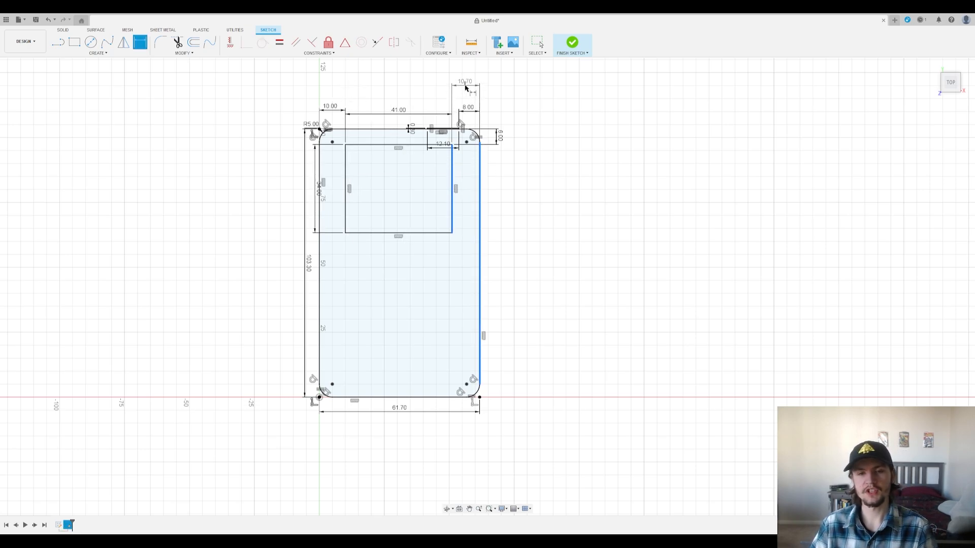
{"action": "key", "text": "Escape"}
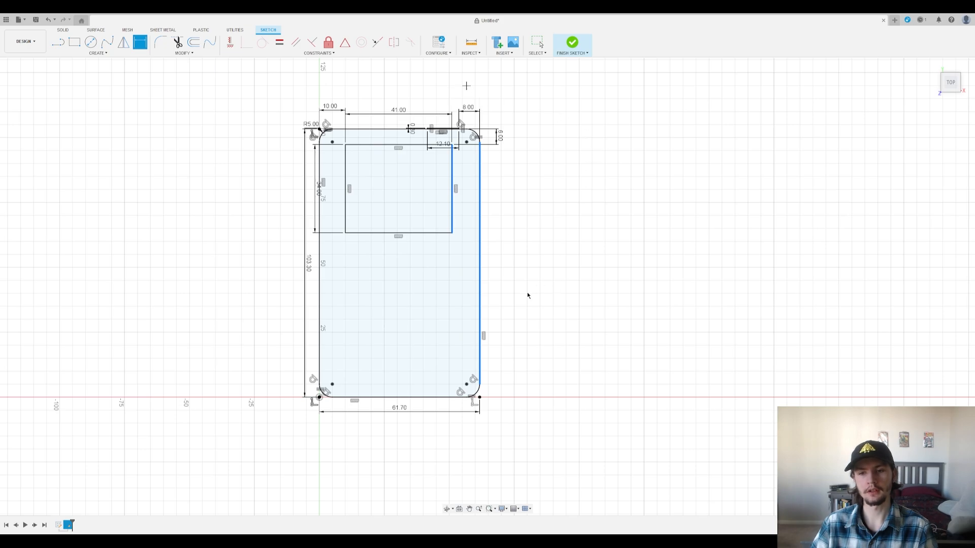
{"action": "scroll", "coordinate": [465, 76], "scroll_direction": "down", "scroll_amount": 3}
{"action": "scroll", "coordinate": [464, 75], "scroll_direction": "up", "scroll_amount": 3}
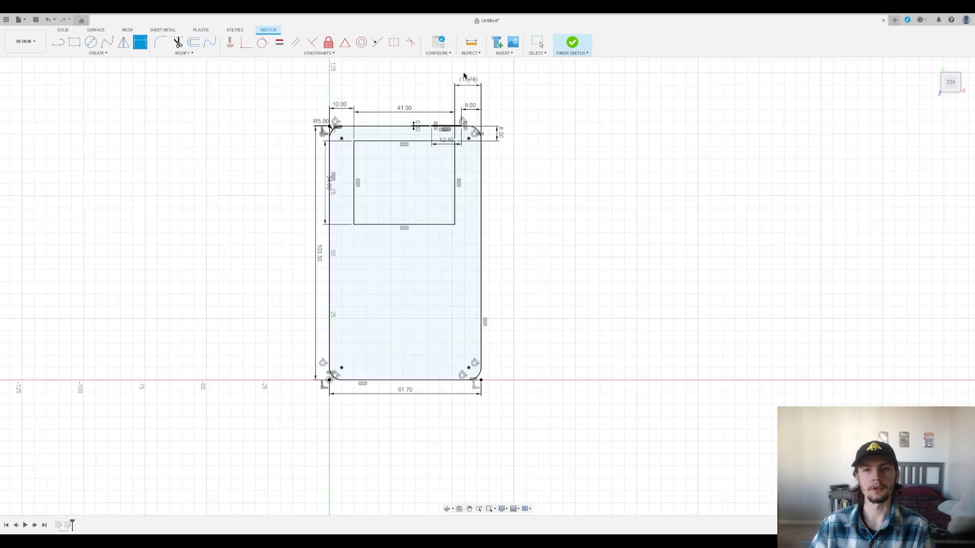
Step: Set the distance between the outline's left edge and the inner rectangle's left edge to 10.35 mm
{"action": "scroll", "coordinate": [464, 75], "scroll_direction": "up", "scroll_amount": 3}
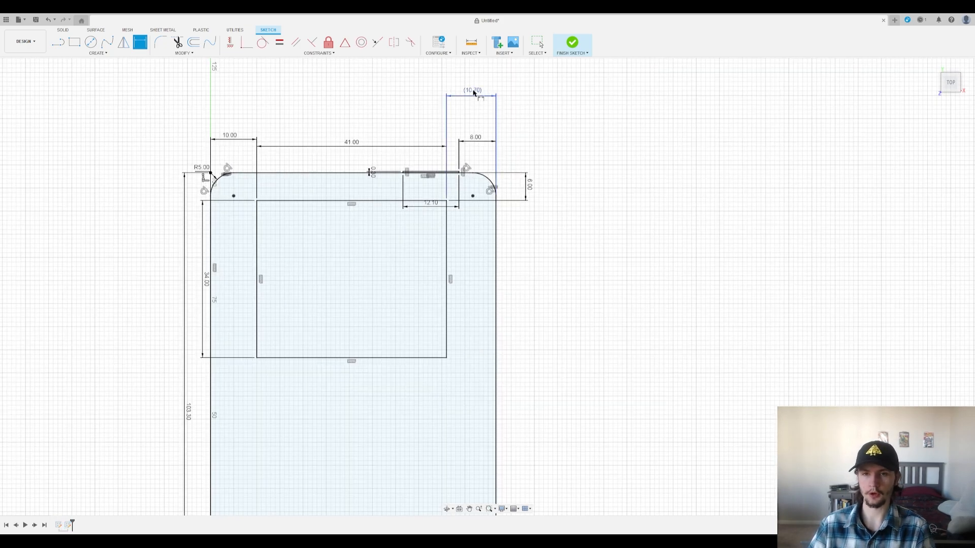
{"action": "left_click", "coordinate": [473, 92]}
{"action": "key", "text": "Escape"}
{"action": "double_click", "coordinate": [227, 141]}
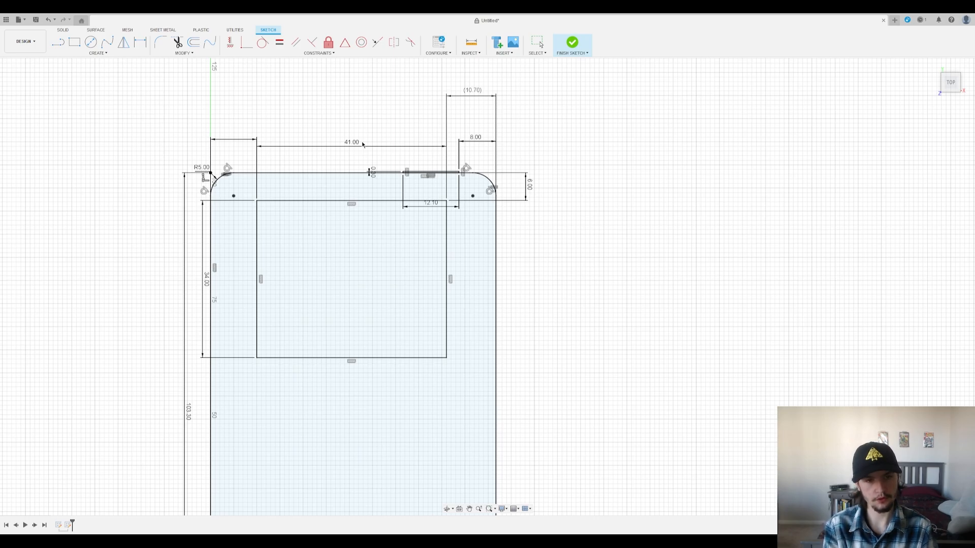
{"action": "type", "text": "10.35"}
{"action": "key", "text": "Return"}
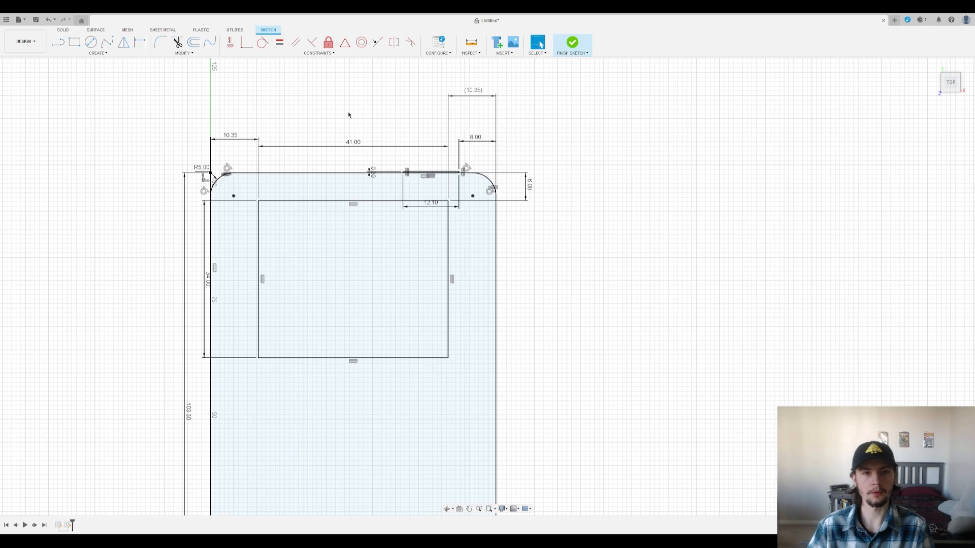
Step: Finish the sketch and extrude the device outline together with the inner rectangle 0.7 mm into a base plate
{"action": "scroll", "coordinate": [348, 115], "scroll_direction": "down", "scroll_amount": 4}
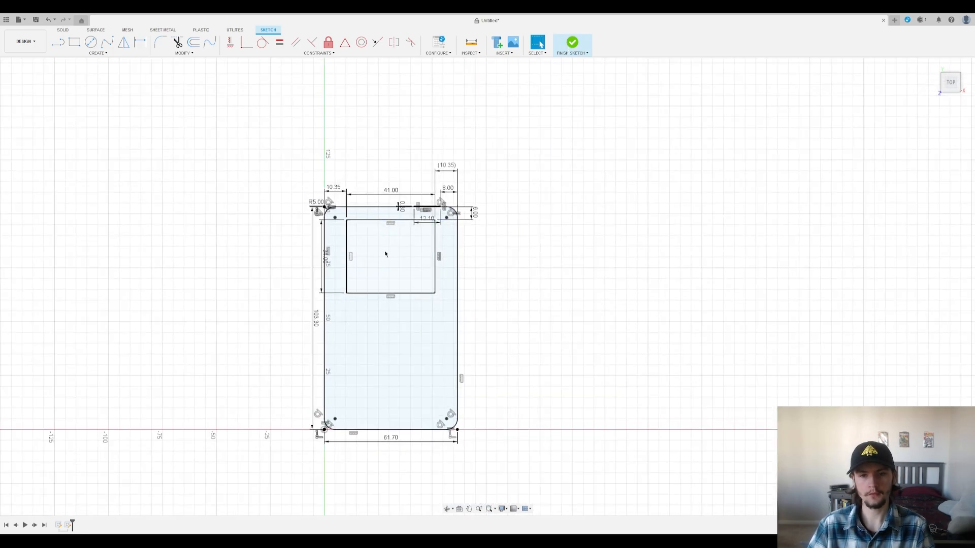
{"action": "scroll", "coordinate": [387, 248], "scroll_direction": "up", "scroll_amount": 3}
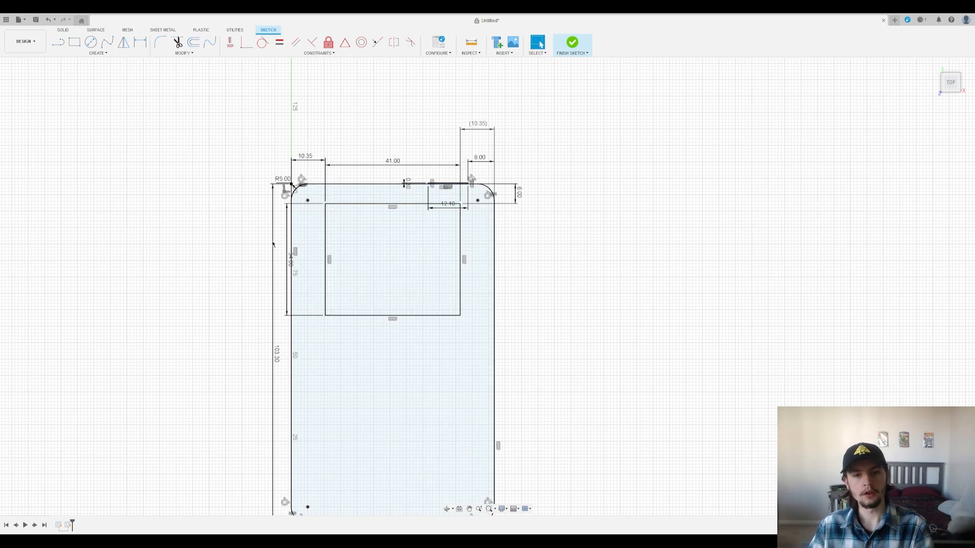
{"action": "scroll", "coordinate": [392, 184], "scroll_direction": "down", "scroll_amount": 3}
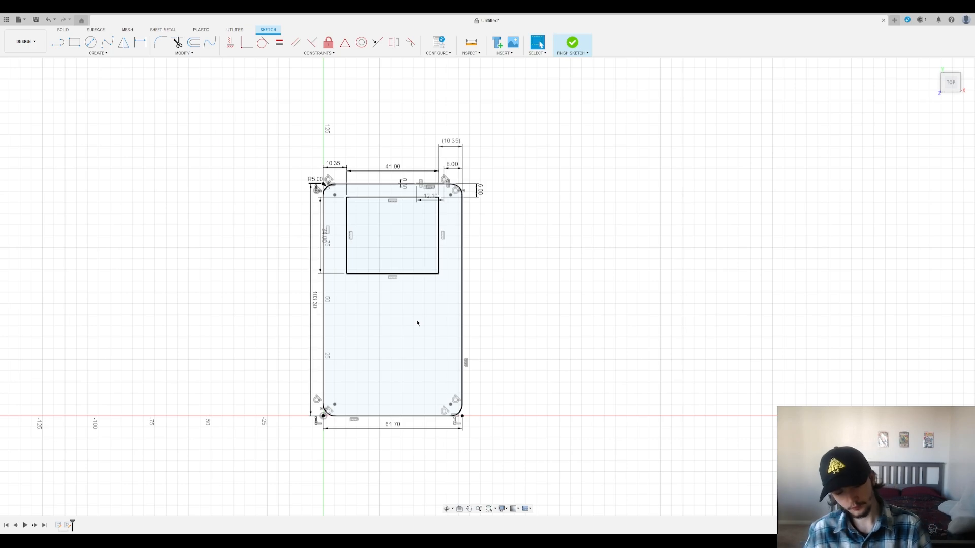
{"action": "left_click", "coordinate": [570, 52]}
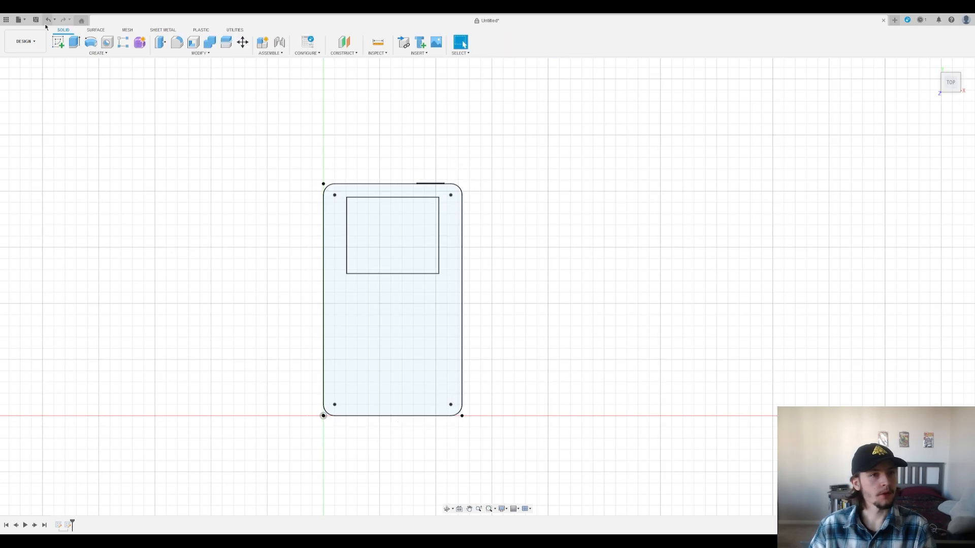
{"action": "left_click", "coordinate": [381, 235]}
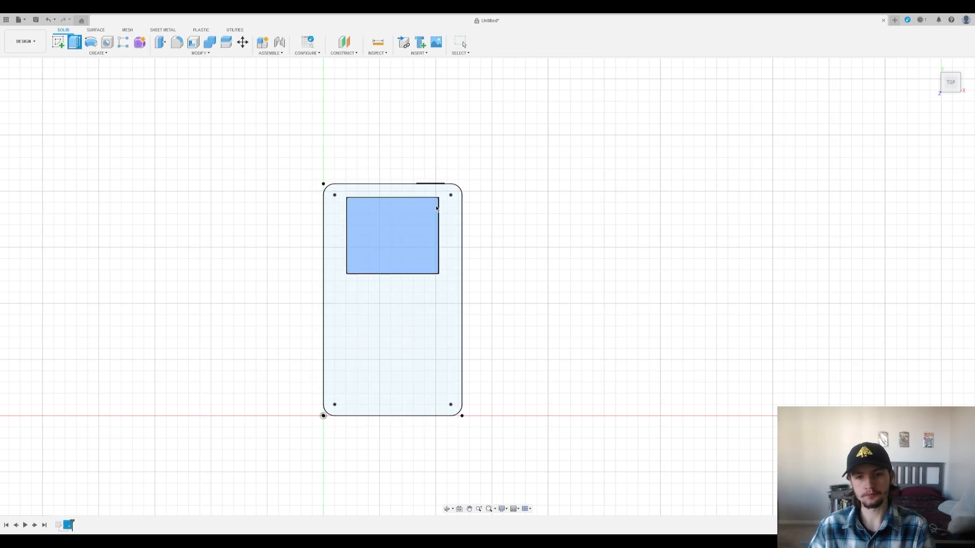
{"action": "left_click", "coordinate": [424, 311]}
{"action": "key", "text": "e"}
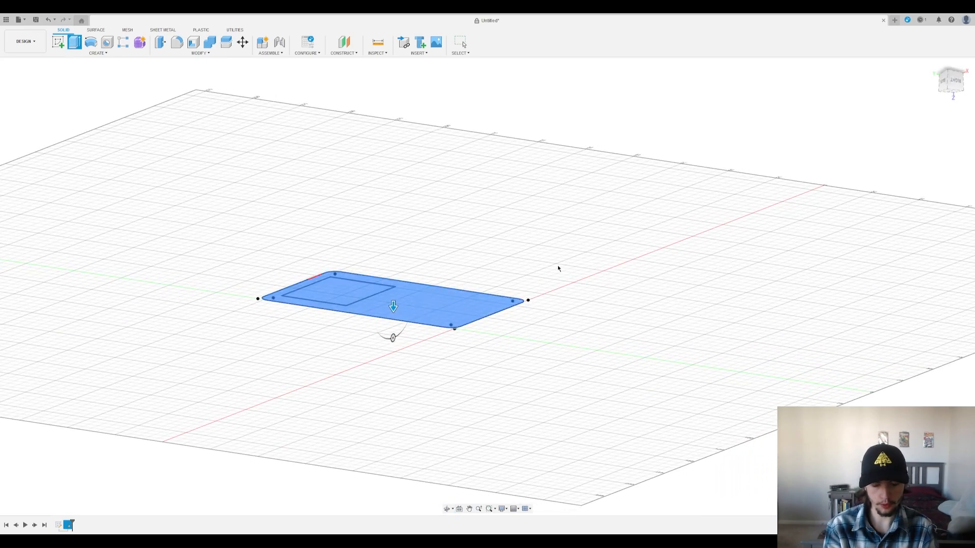
{"action": "type", "text": "0.7"}
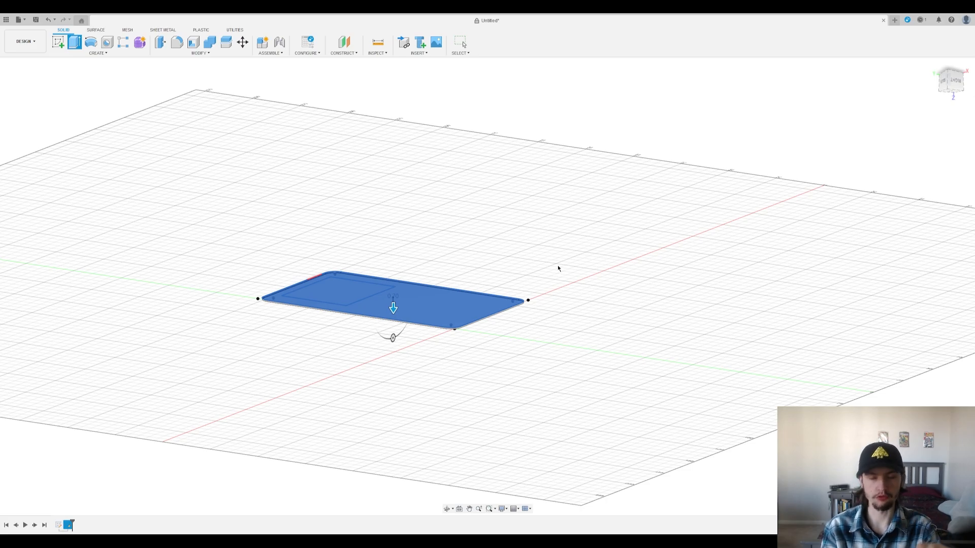
{"action": "key", "text": "Return"}
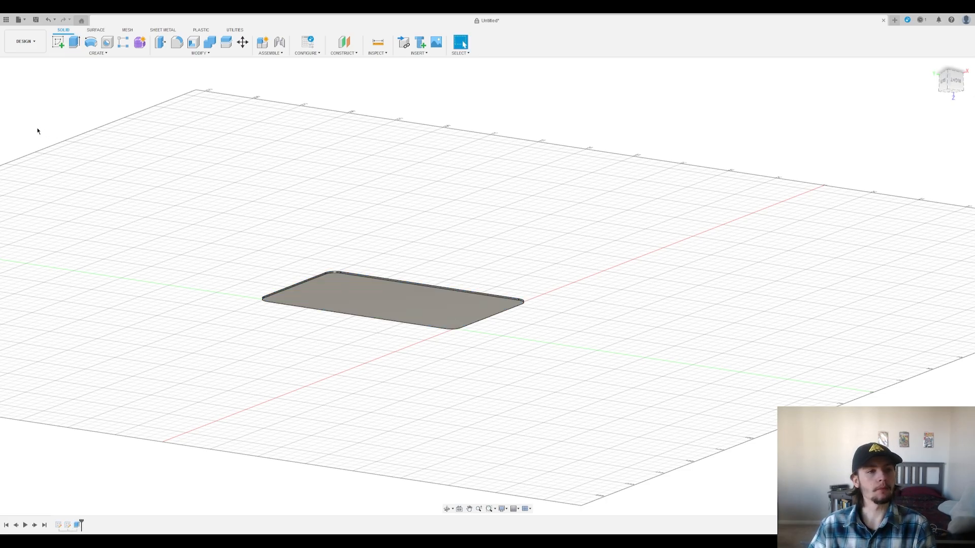
Step: Extrude only the outline region around the inner rectangle as a frame on the base plate, leaving the rectangle recessed
{"action": "middle_click_drag", "start_coordinate": [420, 211], "coordinate": [376, 200], "text": "shift"}
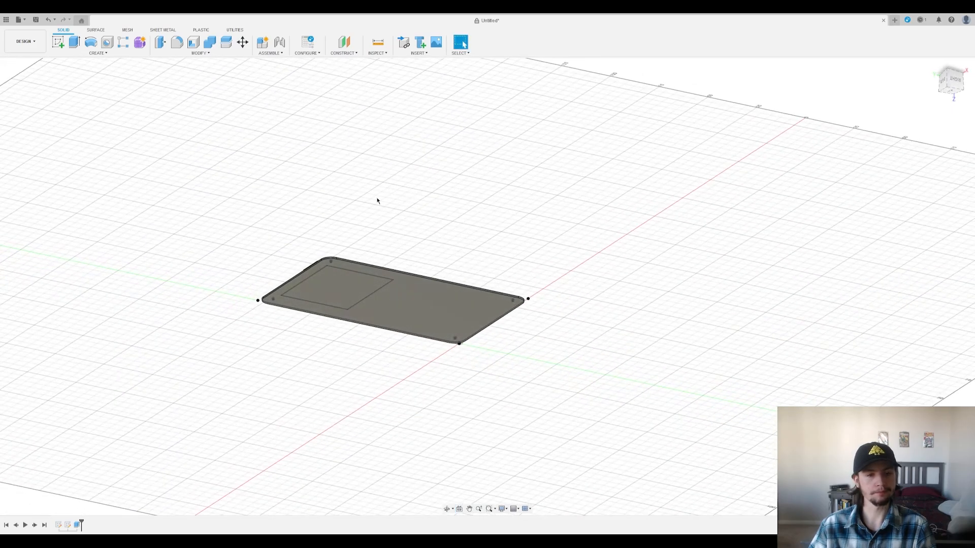
{"action": "left_click", "coordinate": [77, 47]}
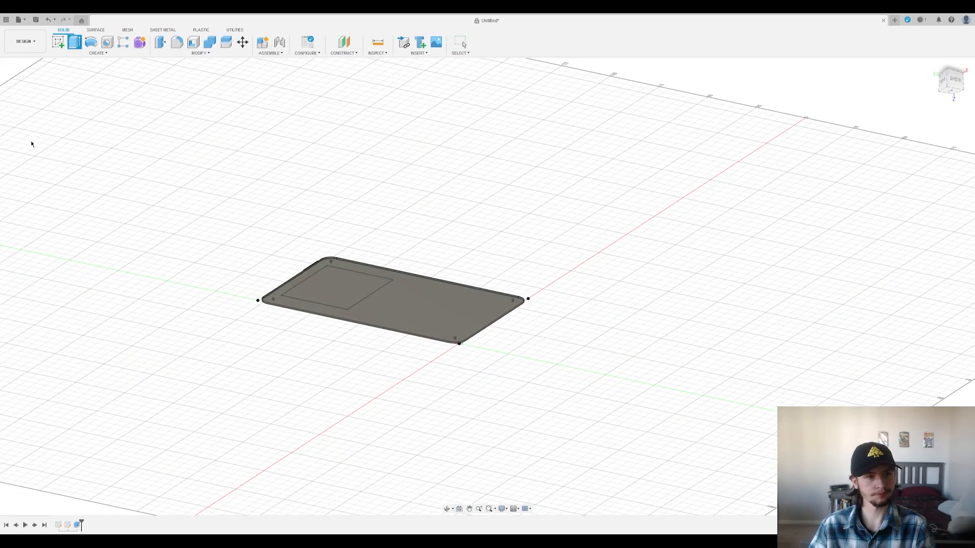
{"action": "middle_click_drag", "start_coordinate": [383, 224], "coordinate": [390, 252], "text": "shift"}
{"action": "scroll", "coordinate": [336, 313], "scroll_direction": "up", "scroll_amount": 3}
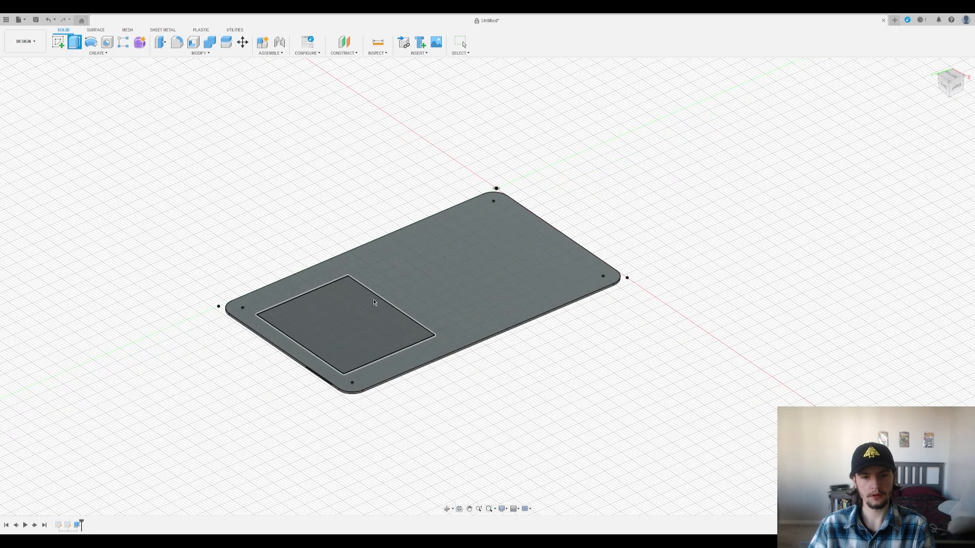
{"action": "left_click", "coordinate": [407, 290]}
{"action": "middle_click_drag", "start_coordinate": [489, 285], "coordinate": [681, 272], "text": "shift"}
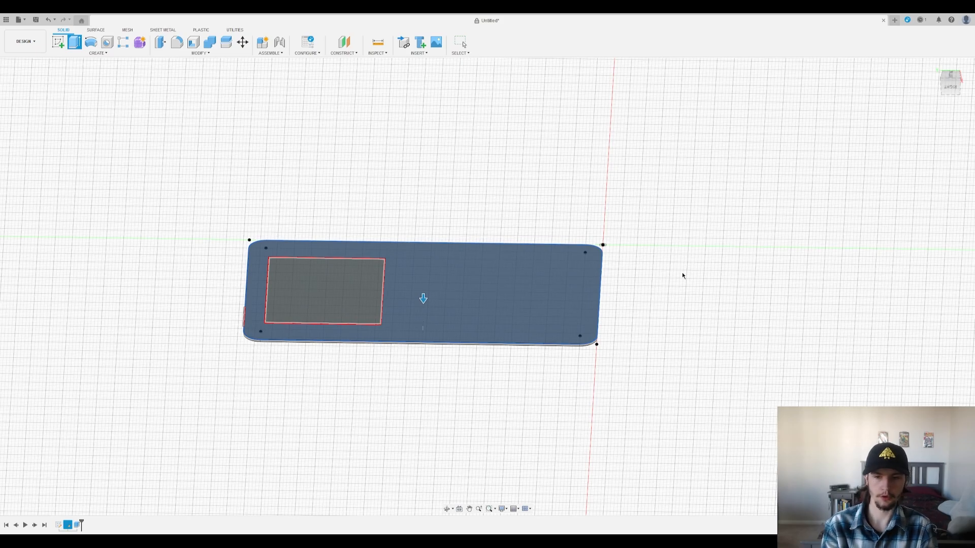
{"action": "key", "text": "Return"}
{"action": "middle_click_drag", "start_coordinate": [681, 272], "coordinate": [577, 280], "text": "shift"}
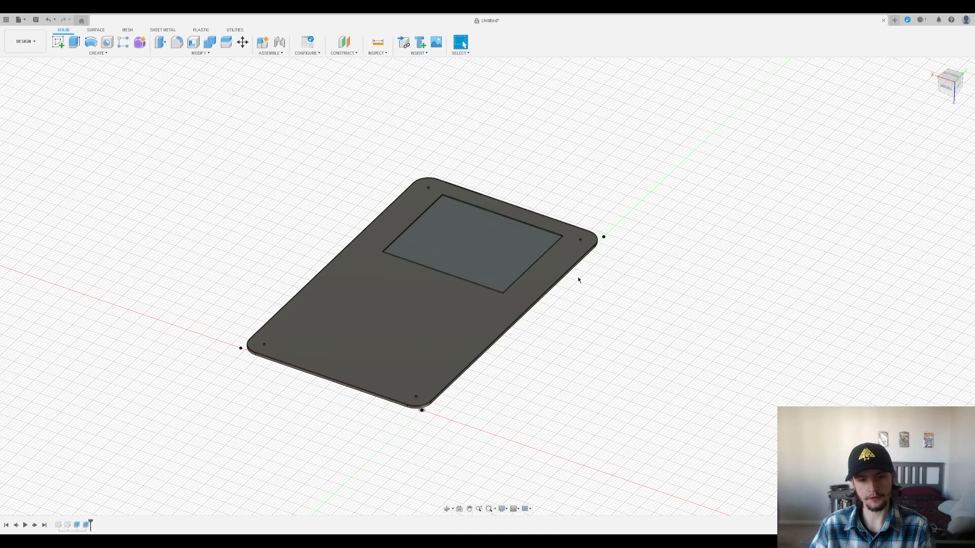
Step: Edit the base plate and frame extrusions in turn, increasing the frame's thickness around the inner rectangle
{"action": "double_click", "coordinate": [78, 525]}
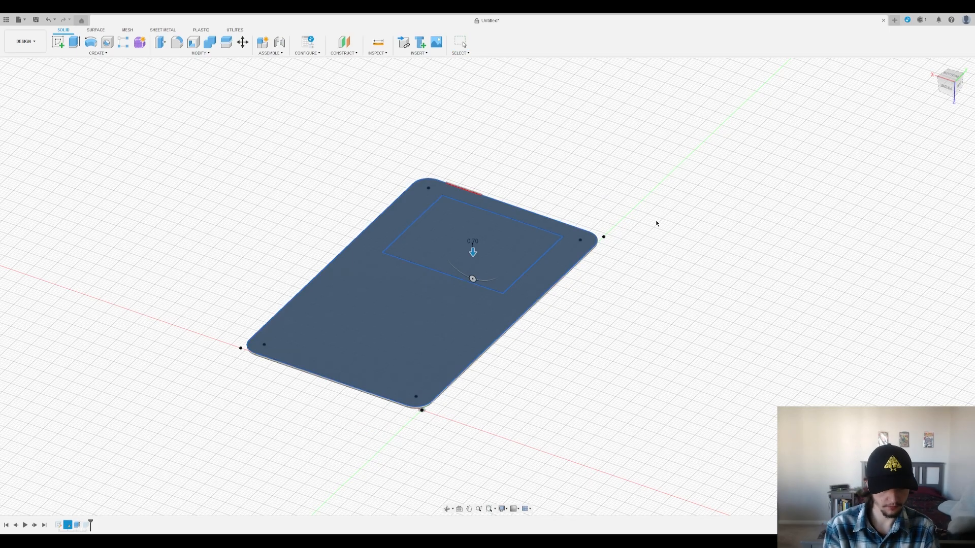
{"action": "key", "text": "Return"}
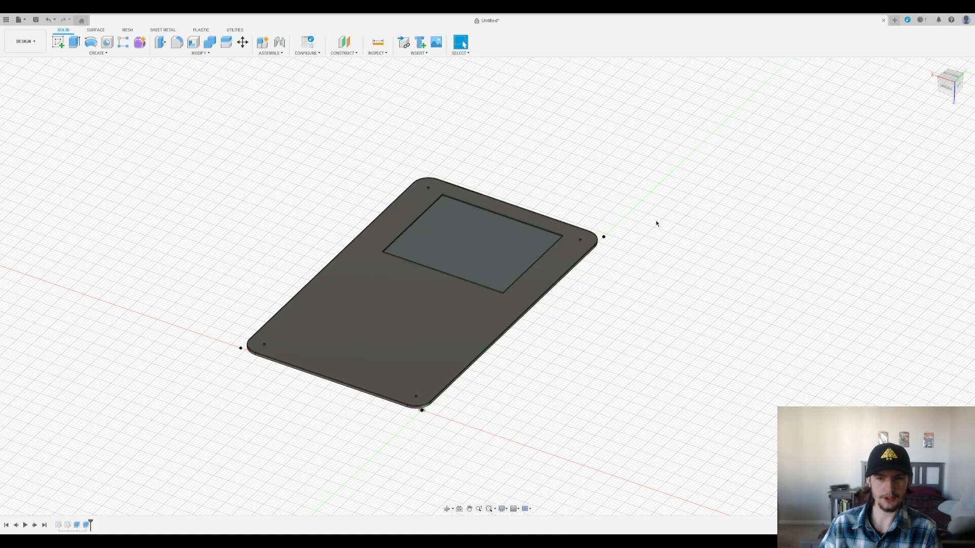
{"action": "double_click", "coordinate": [87, 527]}
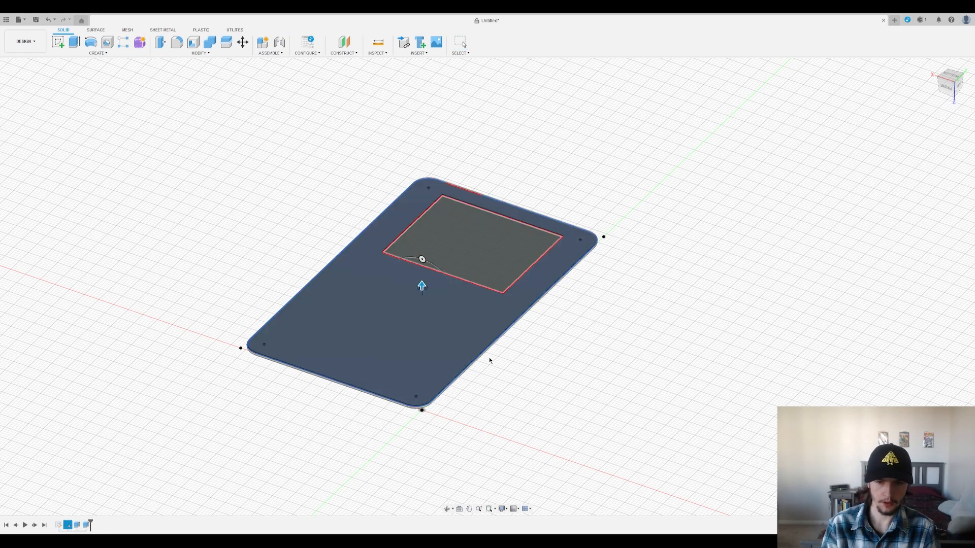
{"action": "key", "text": "Return"}
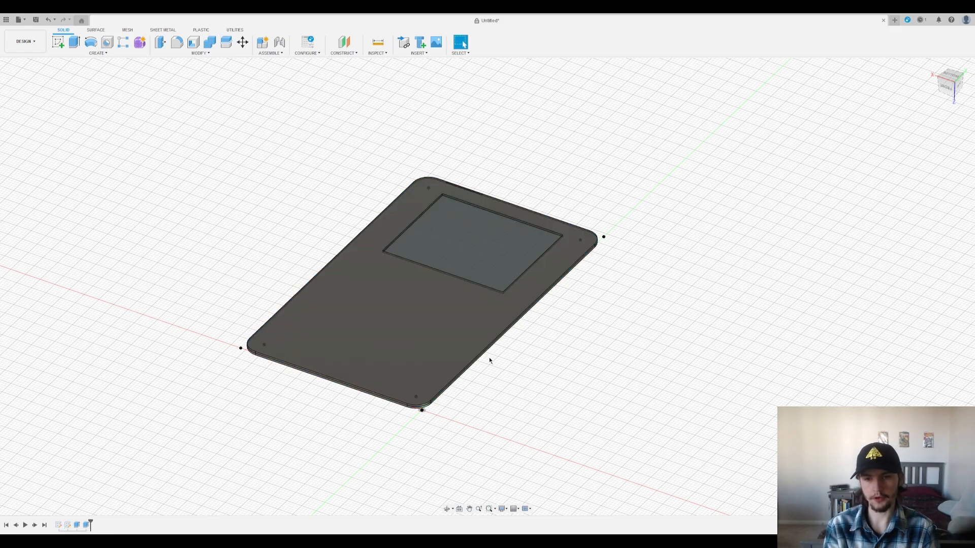
Step: Reopen the device sketch, offset the rounded outer outline 1 mm outward, and finish the sketch
{"action": "middle_click_drag", "start_coordinate": [490, 360], "coordinate": [526, 248], "text": "shift"}
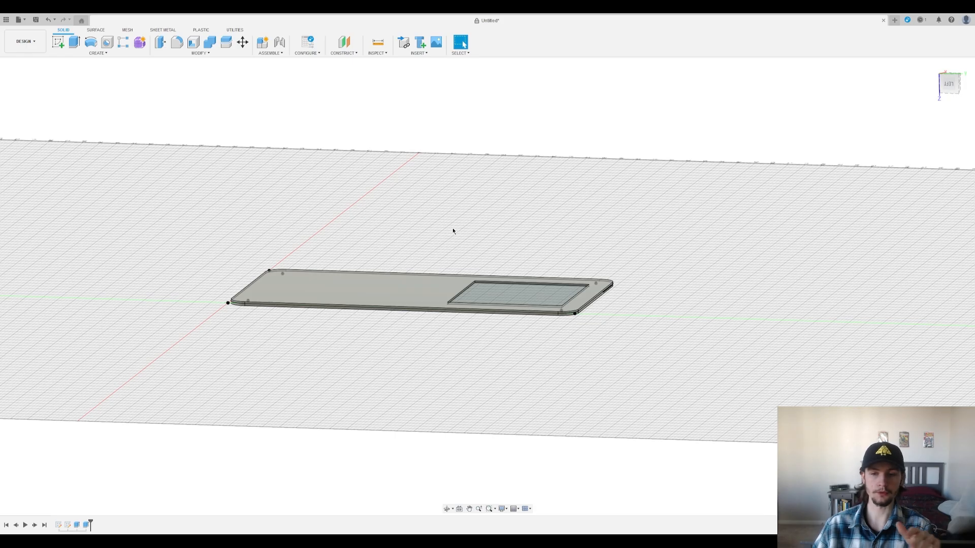
{"action": "middle_click_drag", "start_coordinate": [399, 203], "coordinate": [586, 313], "text": "shift"}
{"action": "scroll", "coordinate": [603, 318], "scroll_direction": "up", "scroll_amount": 5}
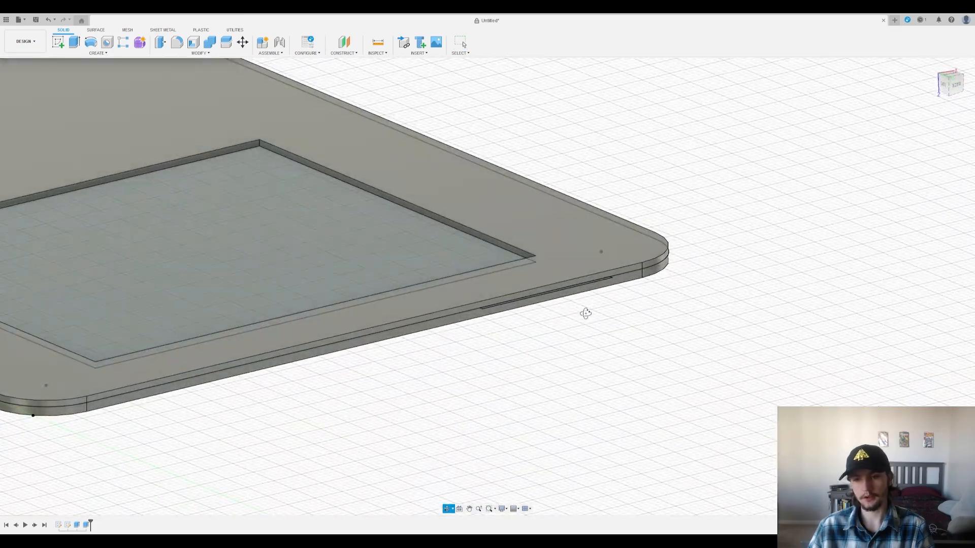
{"action": "scroll", "coordinate": [506, 336], "scroll_direction": "down", "scroll_amount": 4}
{"action": "scroll", "coordinate": [505, 321], "scroll_direction": "down", "scroll_amount": 2}
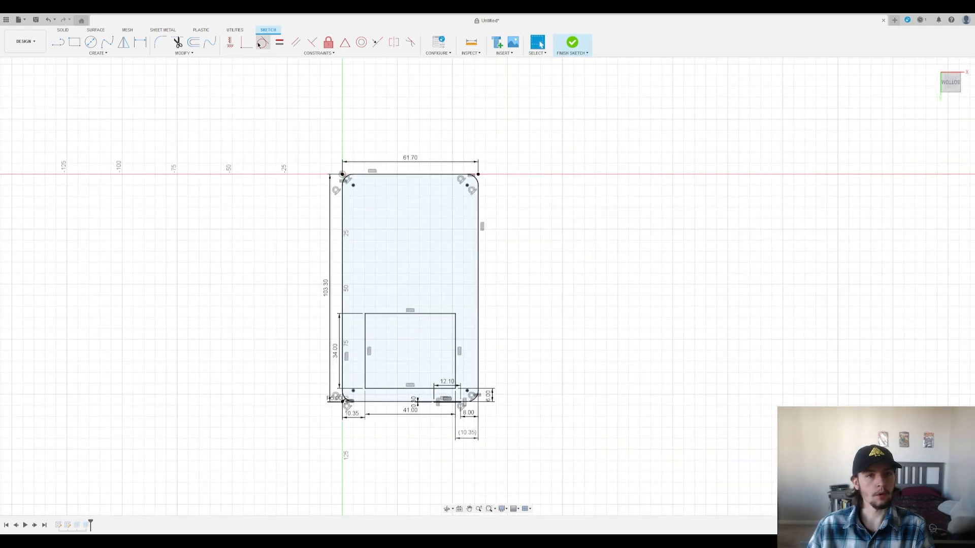
{"action": "left_click", "coordinate": [194, 42]}
{"action": "left_click", "coordinate": [373, 173]}
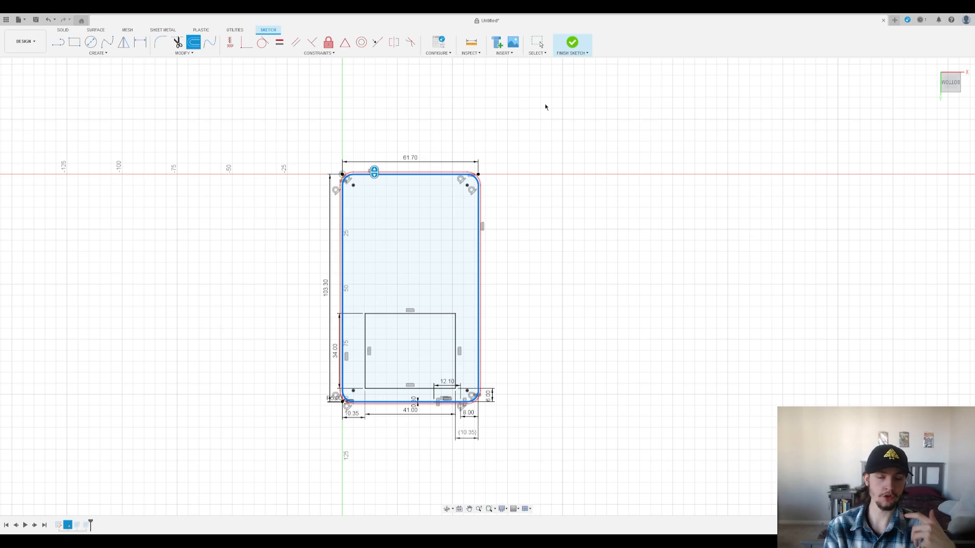
{"action": "key", "text": "Return"}
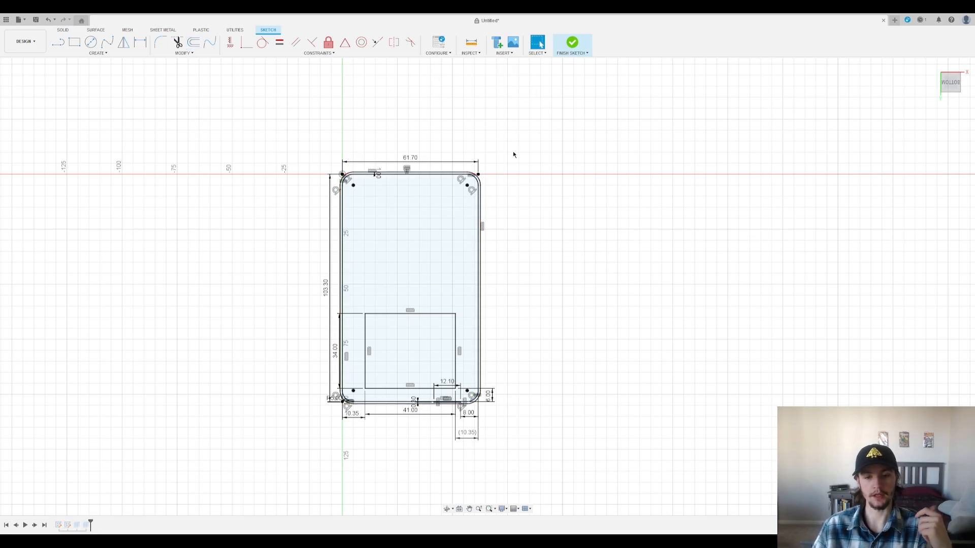
{"action": "scroll", "coordinate": [482, 157], "scroll_direction": "up", "scroll_amount": 2}
{"action": "scroll", "coordinate": [459, 156], "scroll_direction": "down", "scroll_amount": 2}
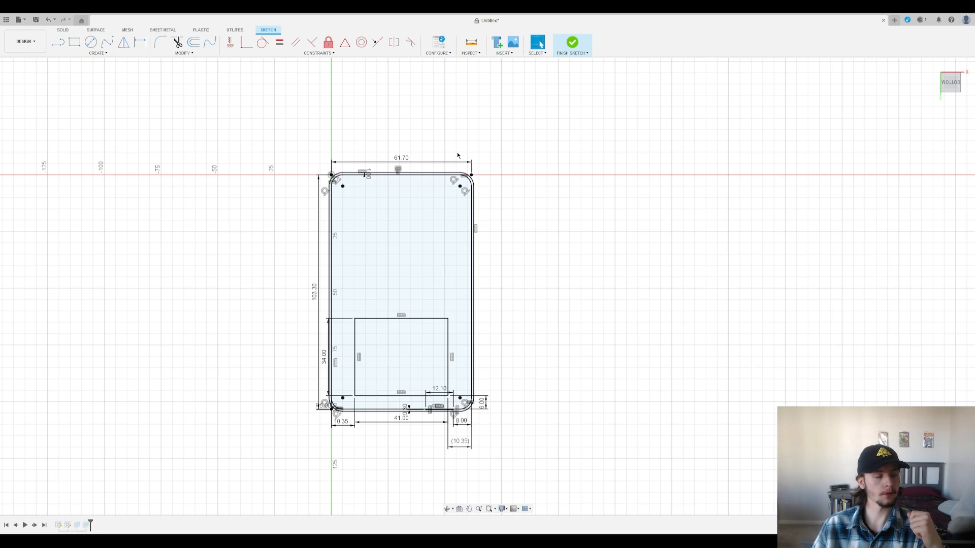
{"action": "left_click", "coordinate": [571, 45]}
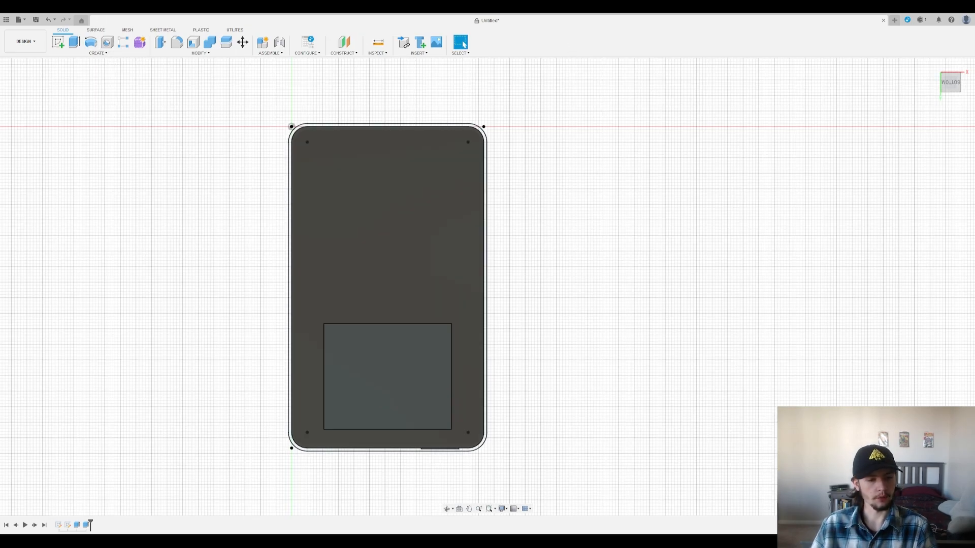
Step: Edit the base plate and frame extrusions to include the narrow offset border around the outline
{"action": "double_click", "coordinate": [76, 525]}
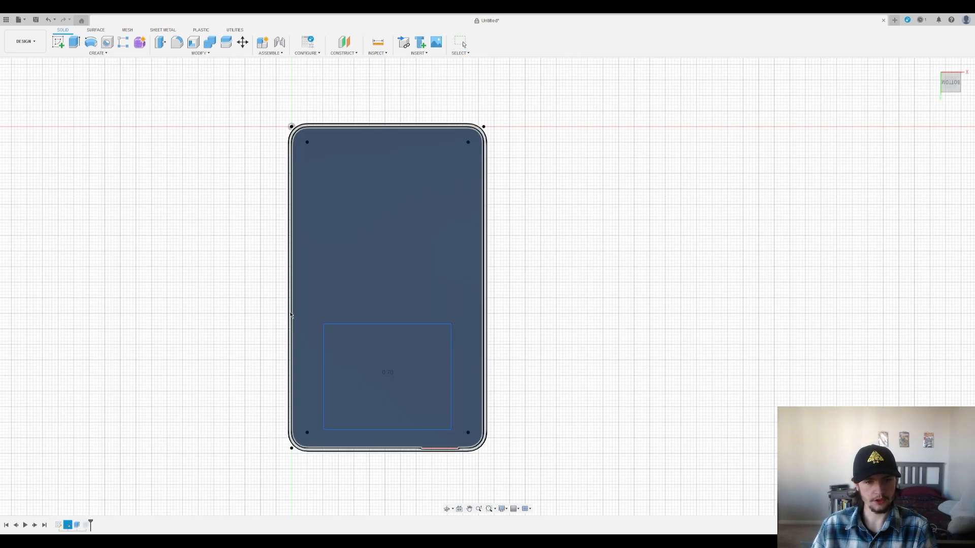
{"action": "key", "text": "Escape"}
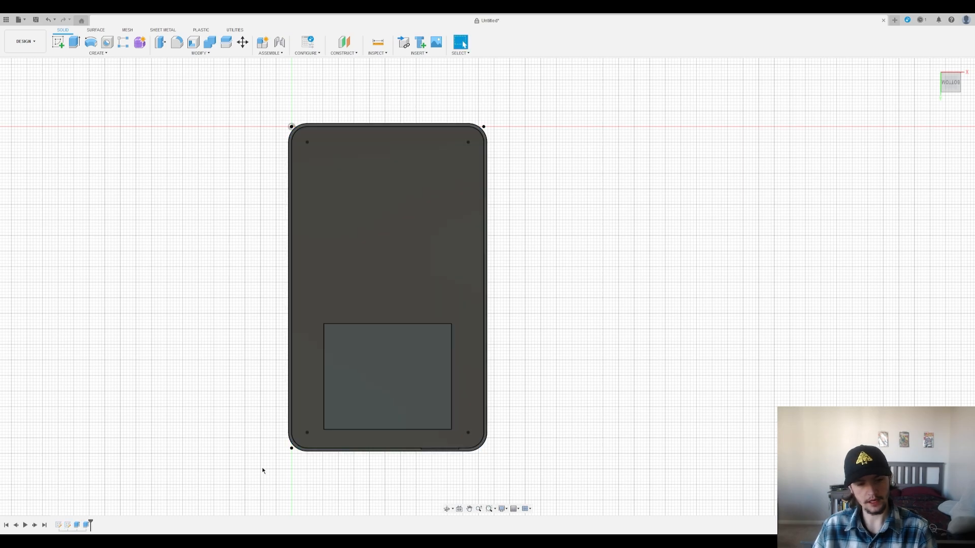
{"action": "double_click", "coordinate": [84, 525]}
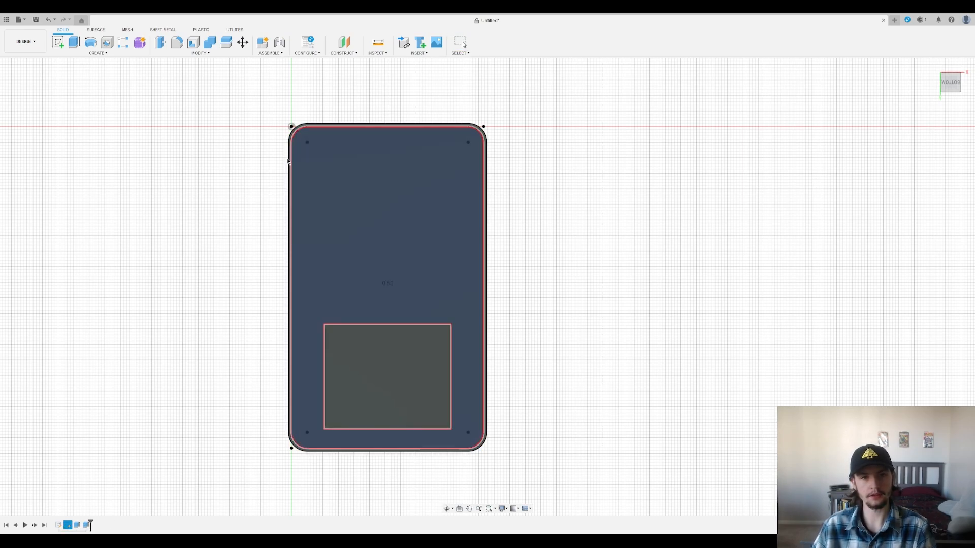
{"action": "left_click", "coordinate": [290, 162]}
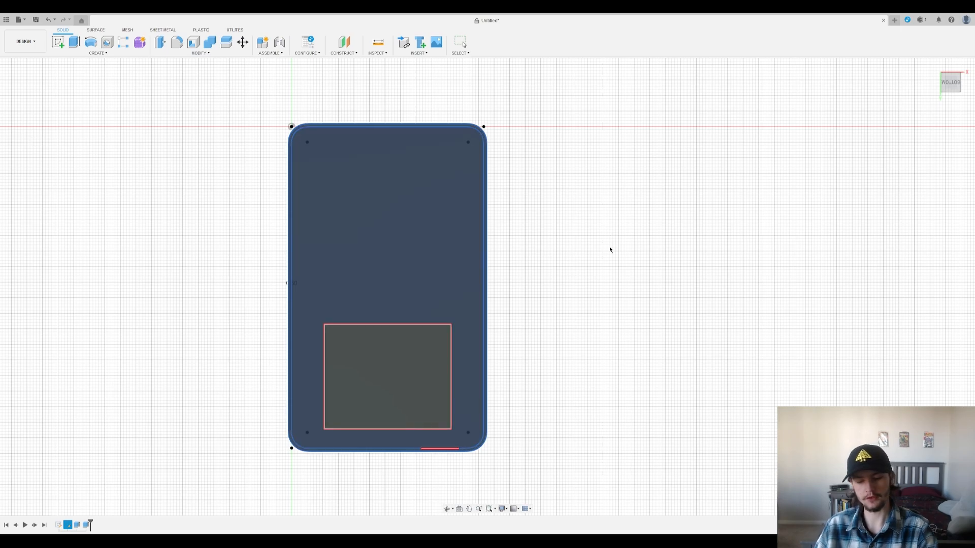
{"action": "key", "text": "Return"}
{"action": "middle_click_drag", "start_coordinate": [589, 367], "coordinate": [103, 99], "text": "shift"}
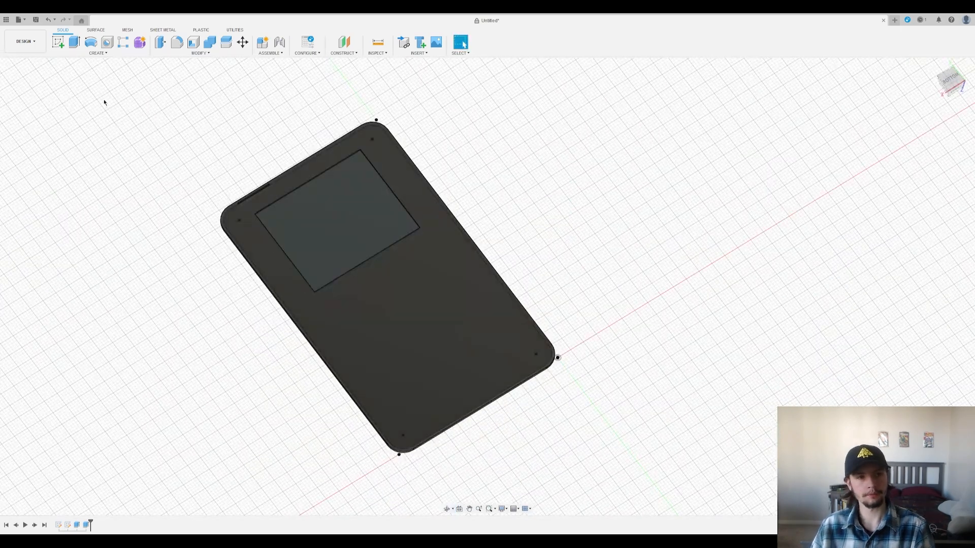
Step: Delete the unused first sketch from the design
{"action": "left_click", "coordinate": [56, 129]}
{"action": "key", "text": "Delete"}
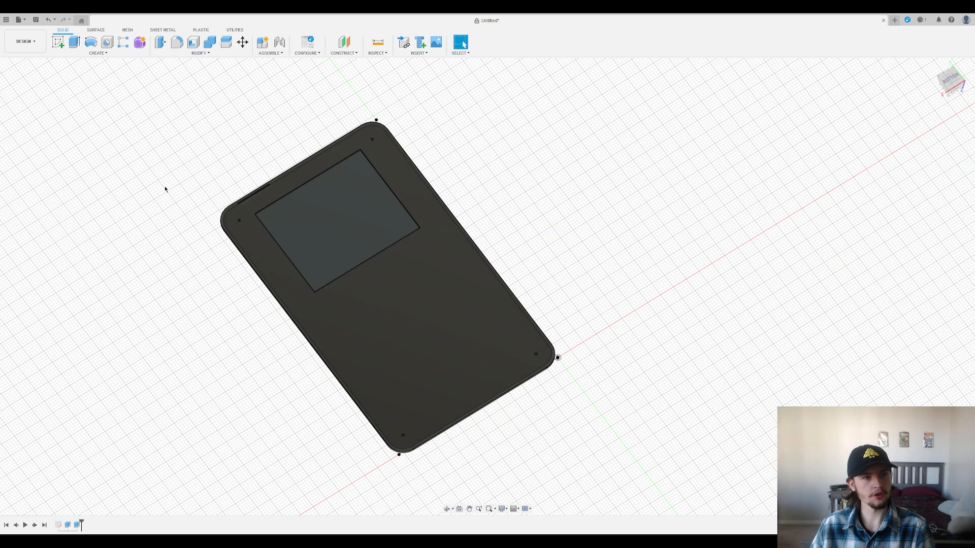
{"action": "key", "text": "ctrl+z"}
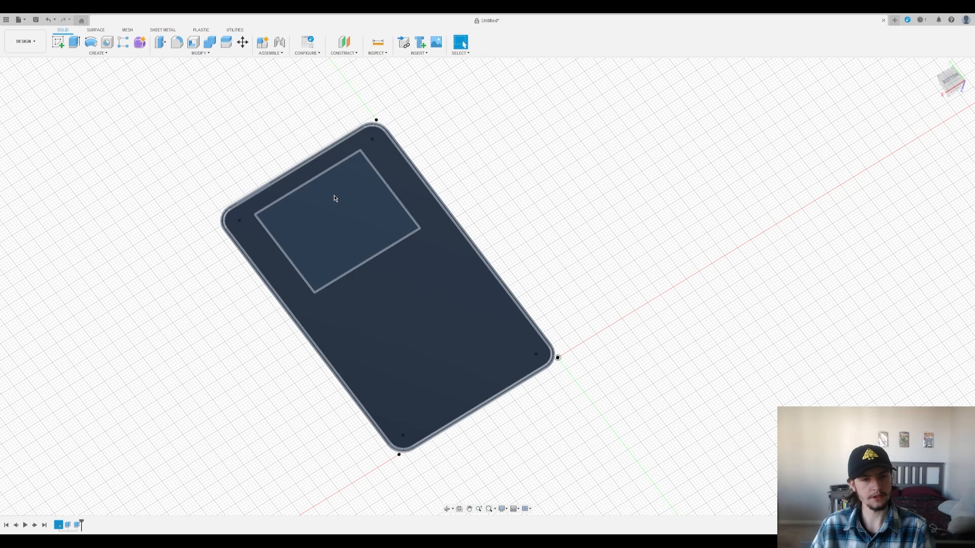
{"action": "left_click", "coordinate": [737, 205]}
Step: Extrude the thin slot profile near the device's top edge to fill it into the base plate
{"action": "middle_click_drag", "start_coordinate": [412, 81], "coordinate": [288, 222], "text": "shift"}
{"action": "scroll", "coordinate": [276, 339], "scroll_direction": "up", "scroll_amount": 10}
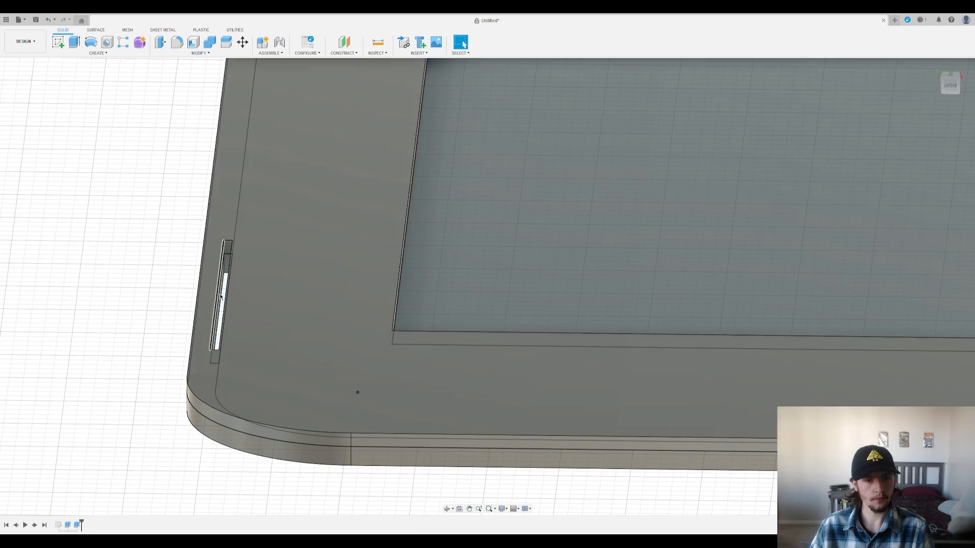
{"action": "left_click", "coordinate": [78, 42]}
{"action": "middle_click_drag", "start_coordinate": [159, 202], "coordinate": [216, 297], "text": "shift"}
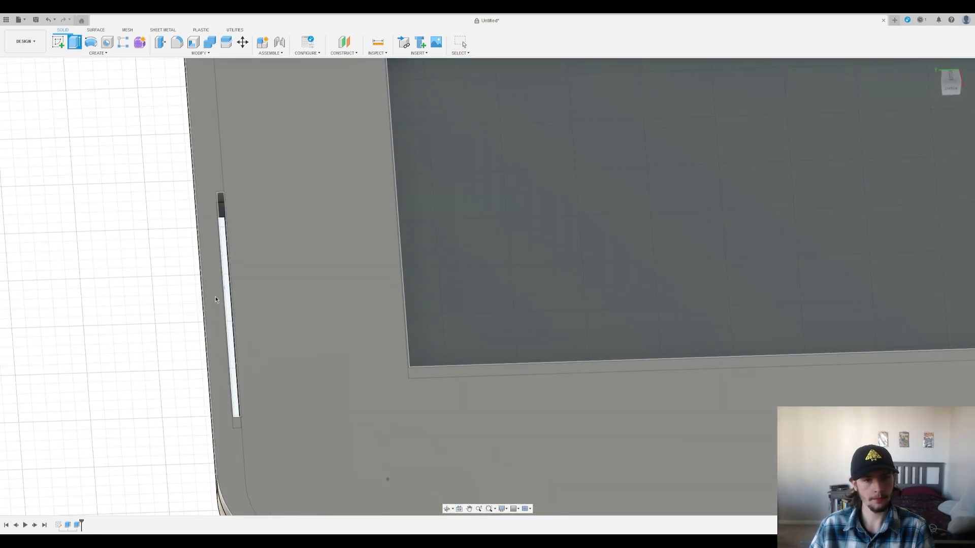
{"action": "left_click", "coordinate": [229, 304]}
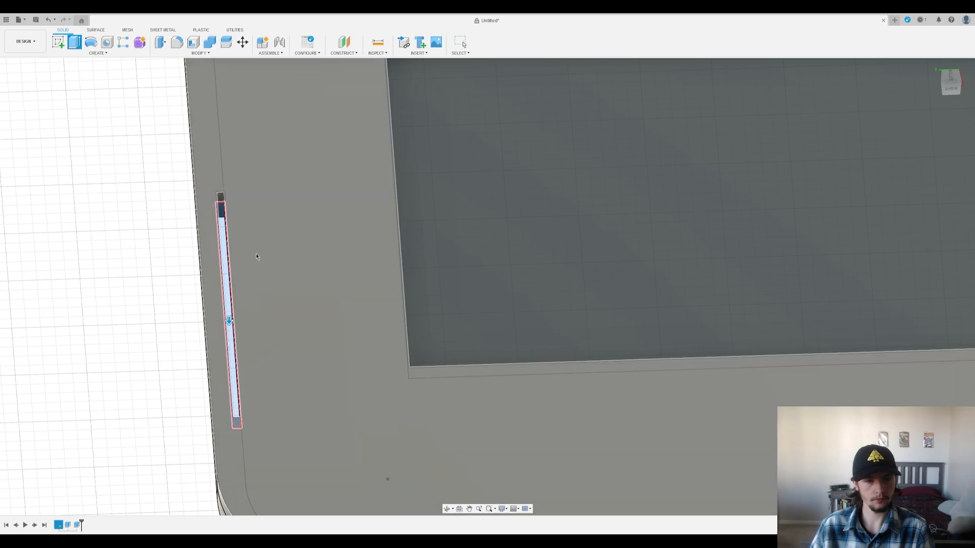
{"action": "key", "text": "Return"}
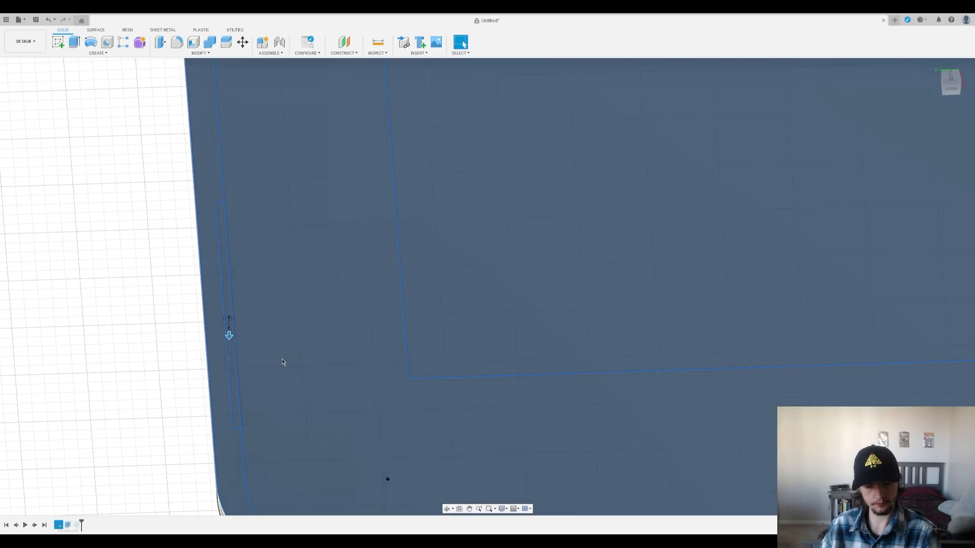
Step: Edit the frame extrusion around the recessed rectangle to include the thin slot profile near the device's top edge
{"action": "double_click", "coordinate": [76, 525]}
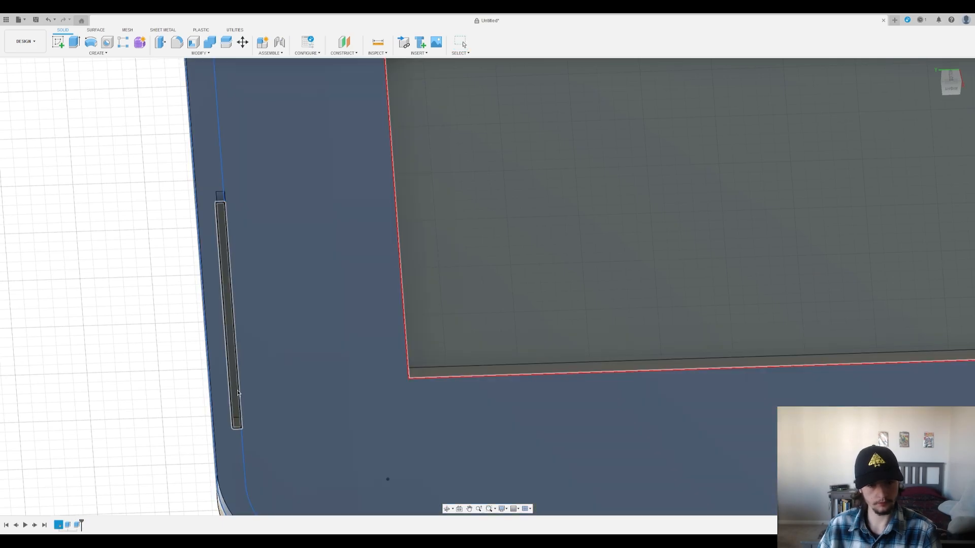
{"action": "key", "text": "Return"}
{"action": "scroll", "coordinate": [129, 303], "scroll_direction": "down", "scroll_amount": 6}
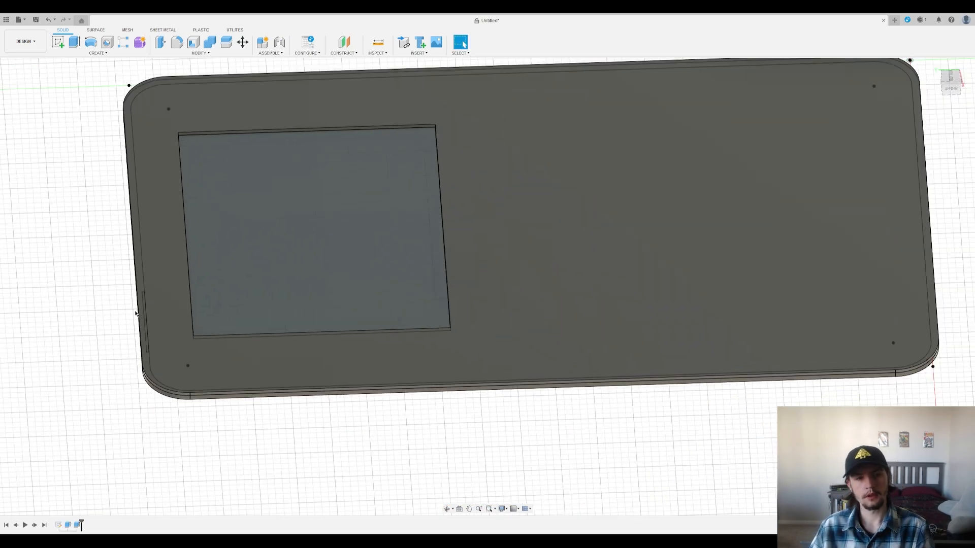
Step: Reopen the device sketch, offset the thin slot rectangle slightly outward, and finish the sketch
{"action": "scroll", "coordinate": [142, 274], "scroll_direction": "up", "scroll_amount": 3}
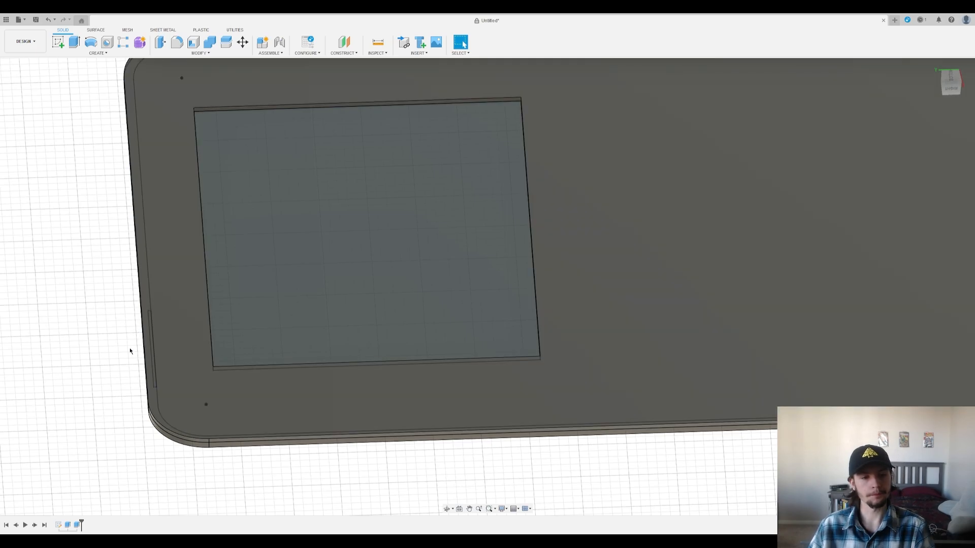
{"action": "double_click", "coordinate": [55, 129]}
{"action": "middle_click_drag", "start_coordinate": [539, 452], "coordinate": [303, 151]}
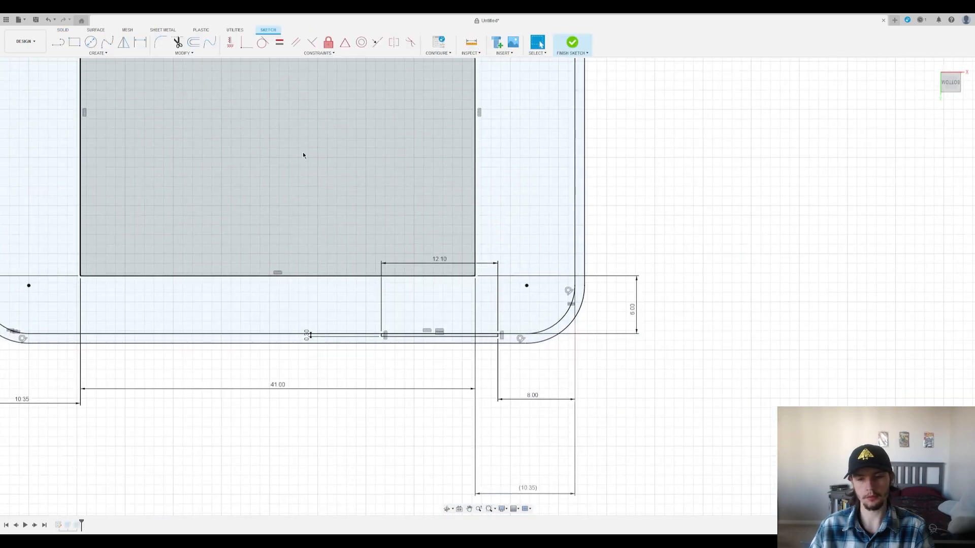
{"action": "scroll", "coordinate": [487, 350], "scroll_direction": "up", "scroll_amount": 3}
{"action": "key", "text": "o"}
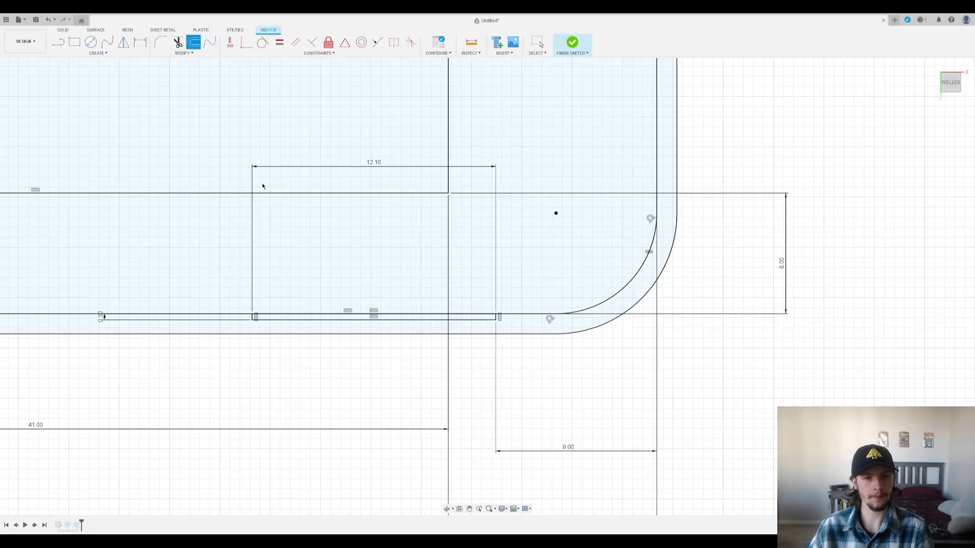
{"action": "left_click", "coordinate": [253, 318]}
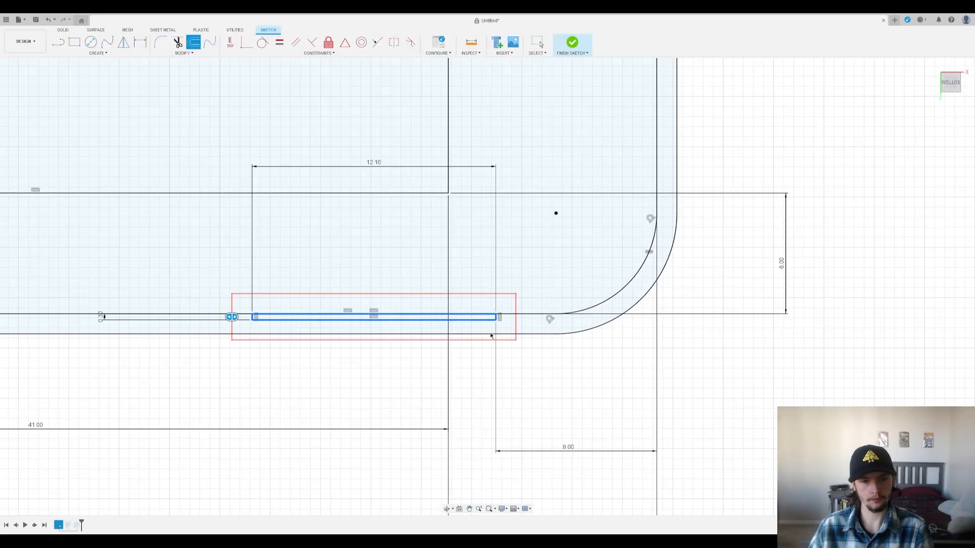
{"action": "key", "text": "Return"}
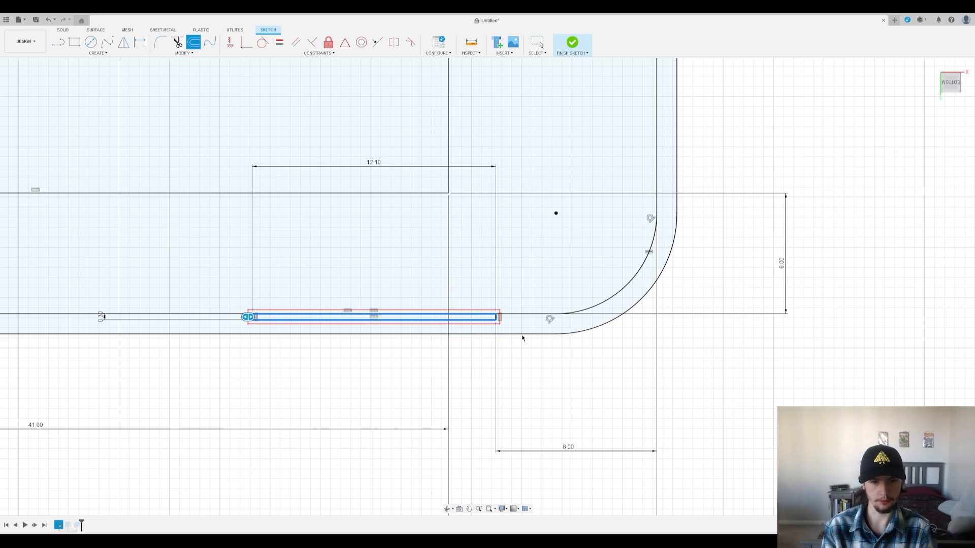
{"action": "left_click", "coordinate": [574, 42]}
{"action": "mouse_move", "coordinate": [587, 247]}
{"action": "middle_mouse_down", "text": "shift"}
{"action": "mouse_move", "coordinate": [563, 240]}
{"action": "mouse_move", "coordinate": [538, 211]}
{"action": "mouse_move", "coordinate": [407, 426]}
{"action": "middle_mouse_up", "text": "shift"}
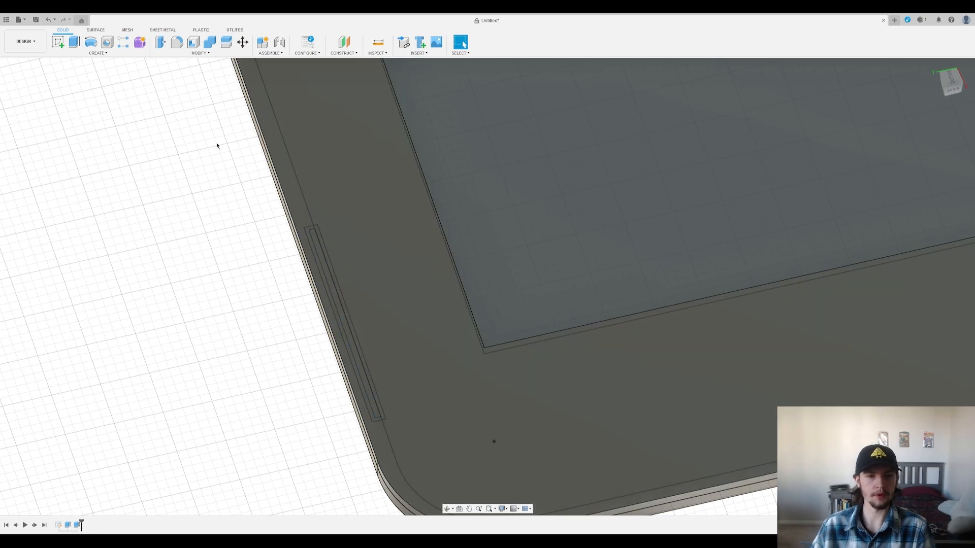
{"action": "middle_click_drag", "start_coordinate": [280, 278], "coordinate": [299, 305], "text": "shift"}
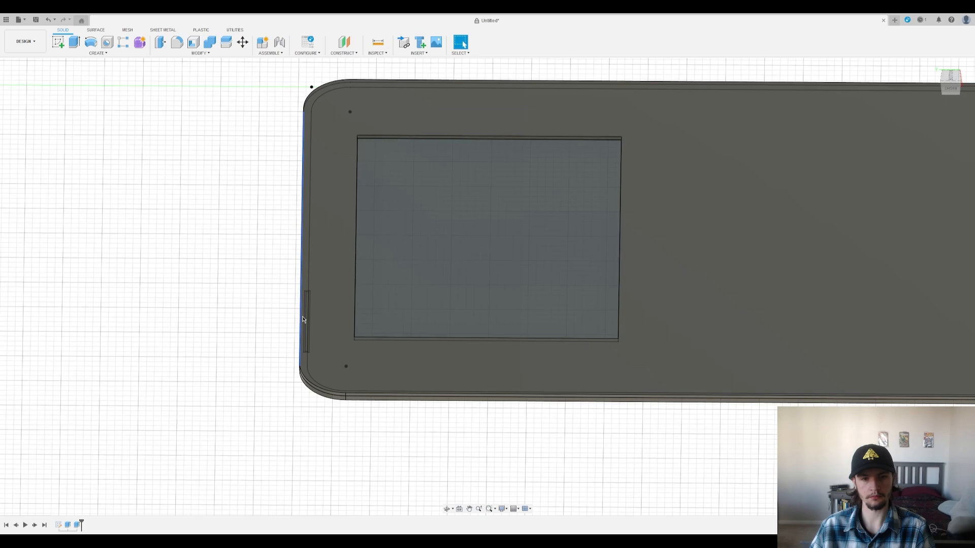
{"action": "left_click", "coordinate": [74, 42]}
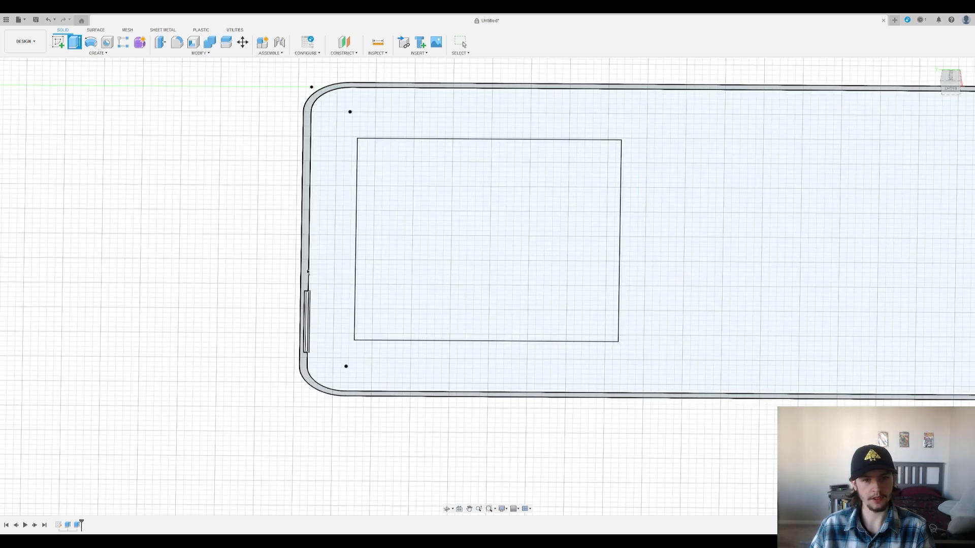
{"action": "left_click", "coordinate": [308, 274]}
{"action": "scroll", "coordinate": [291, 342], "scroll_direction": "down", "scroll_amount": 4}
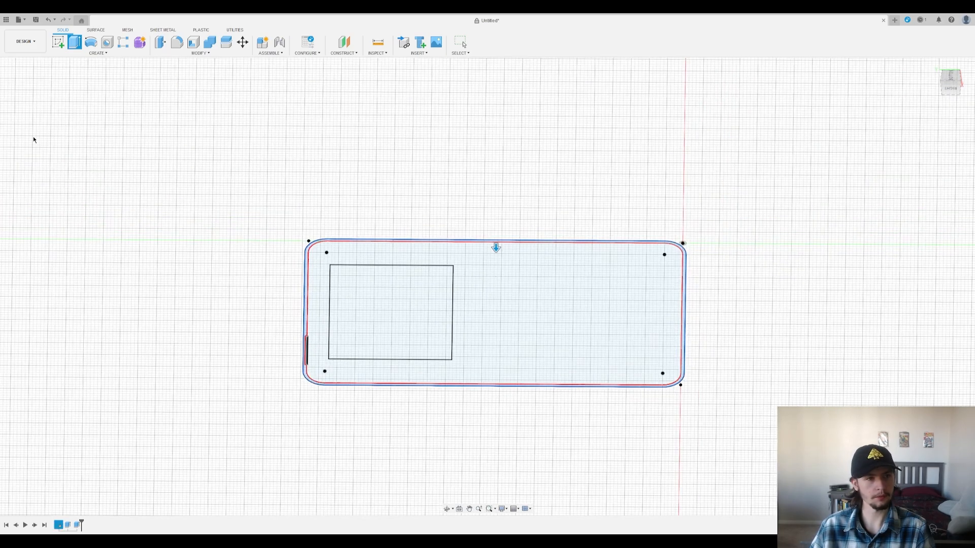
{"action": "middle_click_drag", "start_coordinate": [374, 251], "coordinate": [375, 223], "text": "shift"}
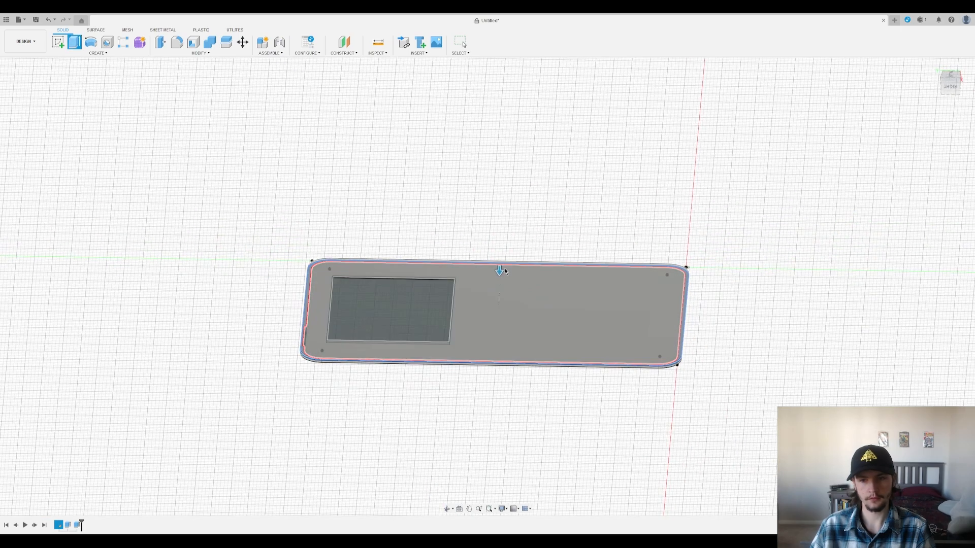
{"action": "left_click_drag", "start_coordinate": [501, 270], "coordinate": [543, 235]}
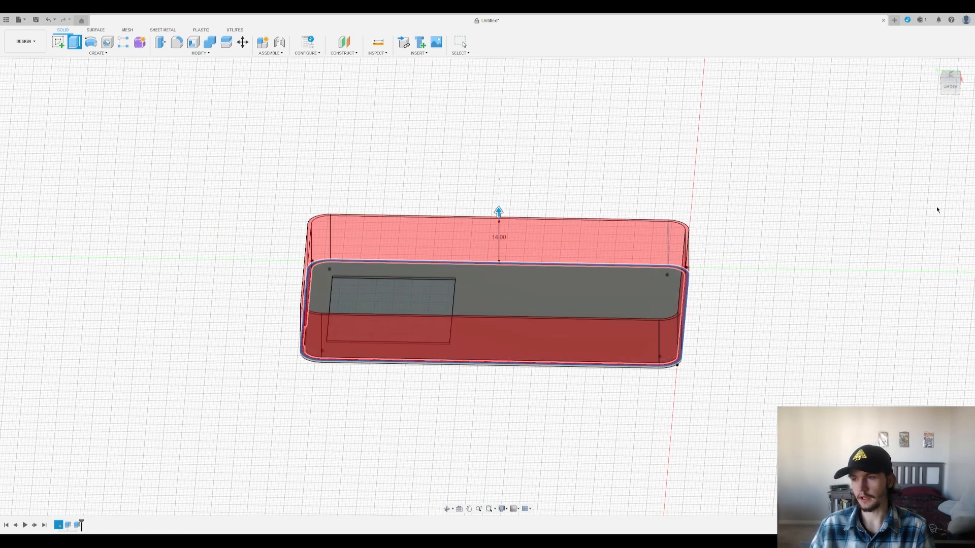
{"action": "middle_click_drag", "start_coordinate": [900, 243], "coordinate": [793, 320], "text": "shift"}
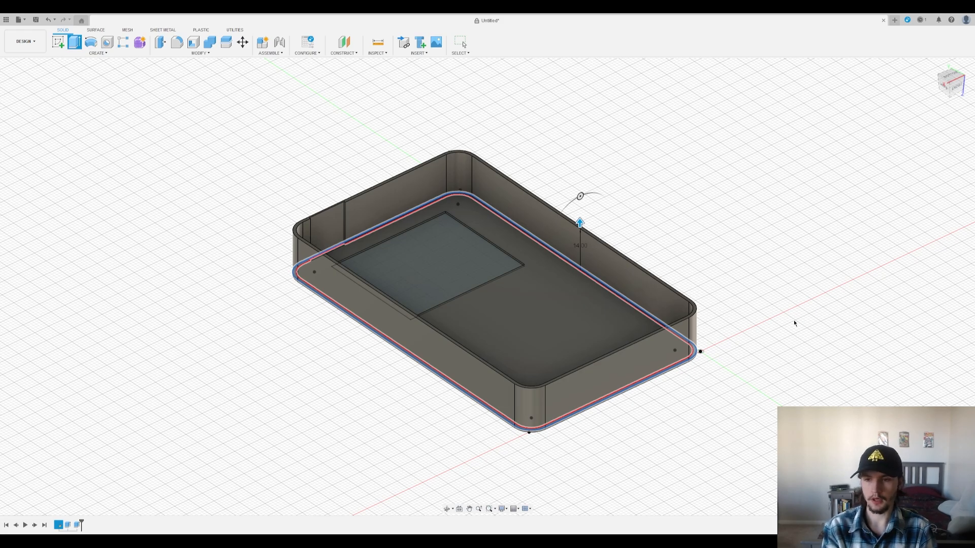
{"action": "type", "text": "16"}
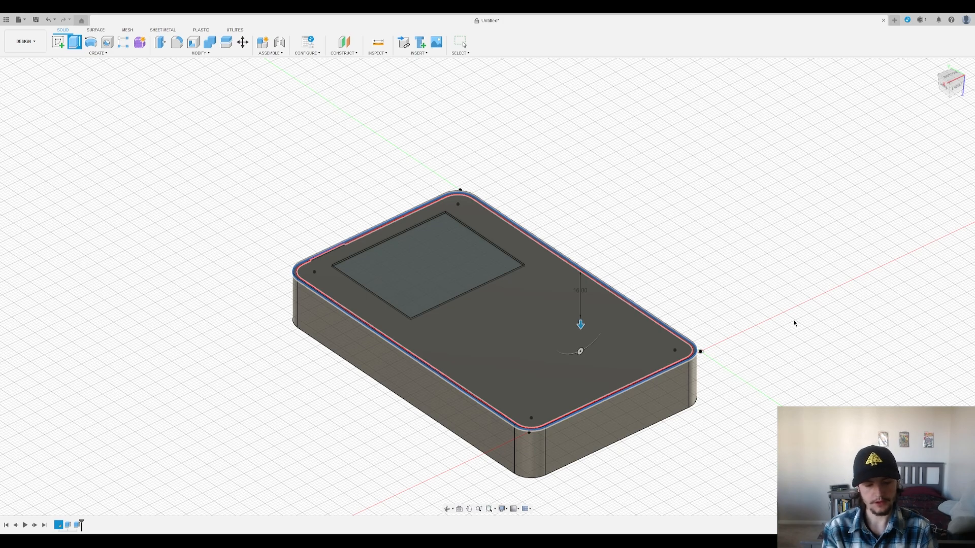
{"action": "type", "text": "-16"}
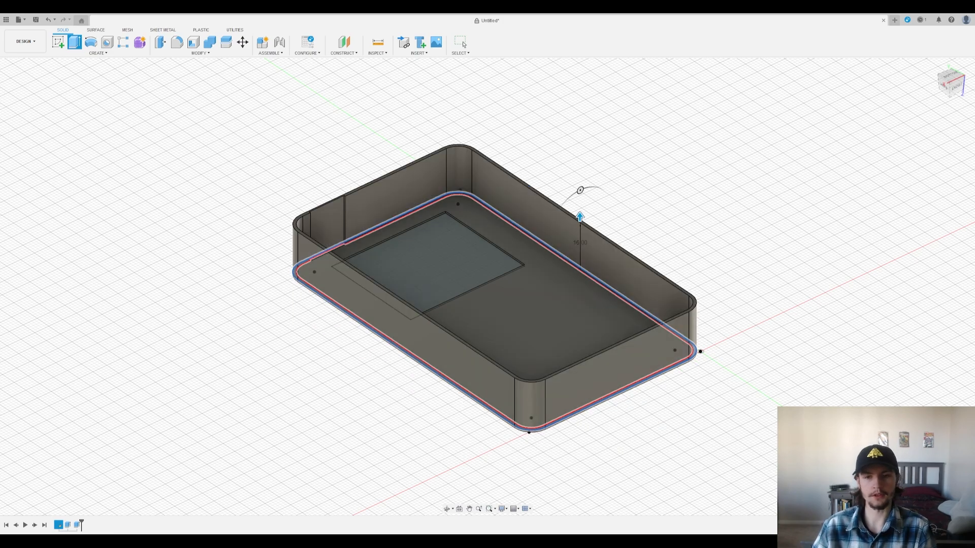
{"action": "type", "text": "1"}
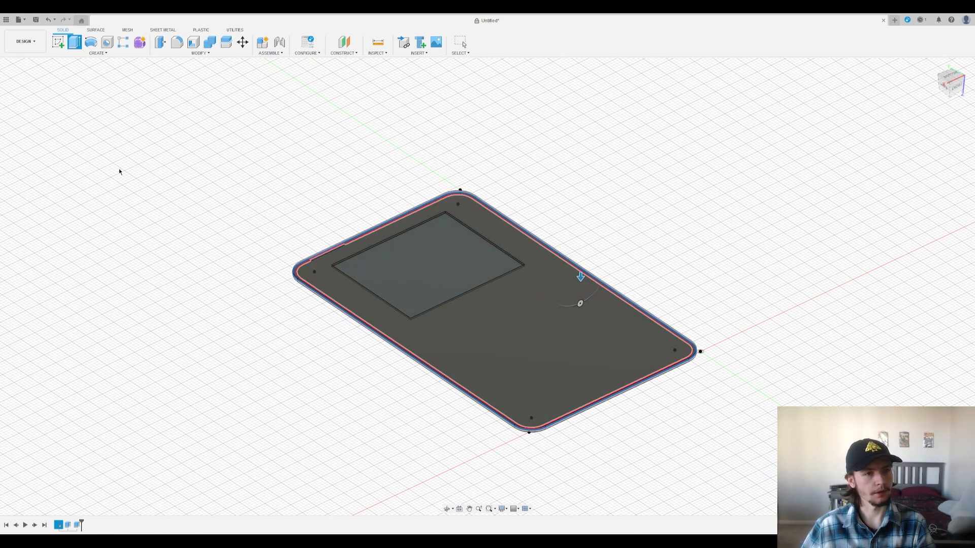
{"action": "left_click_drag", "start_coordinate": [581, 276], "coordinate": [579, 194]}
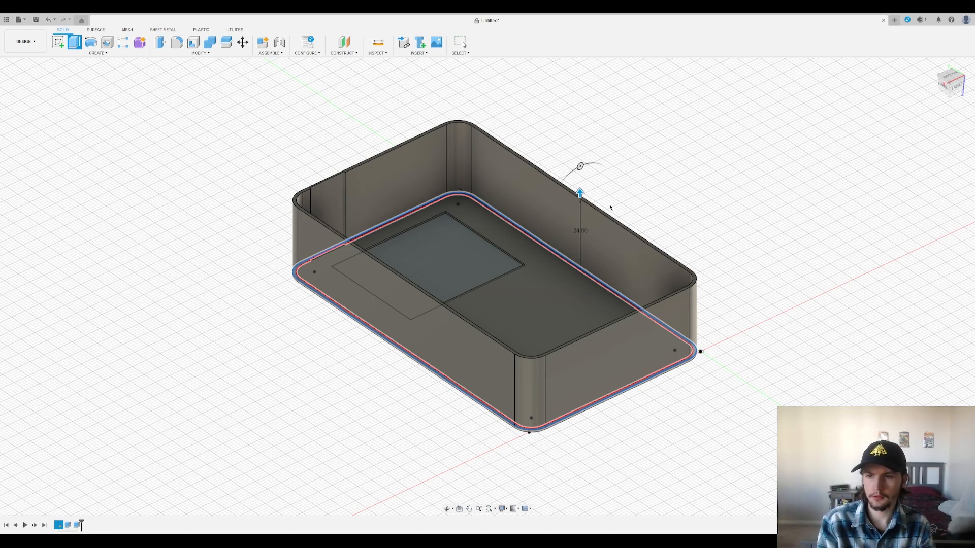
{"action": "type", "text": "-2"}
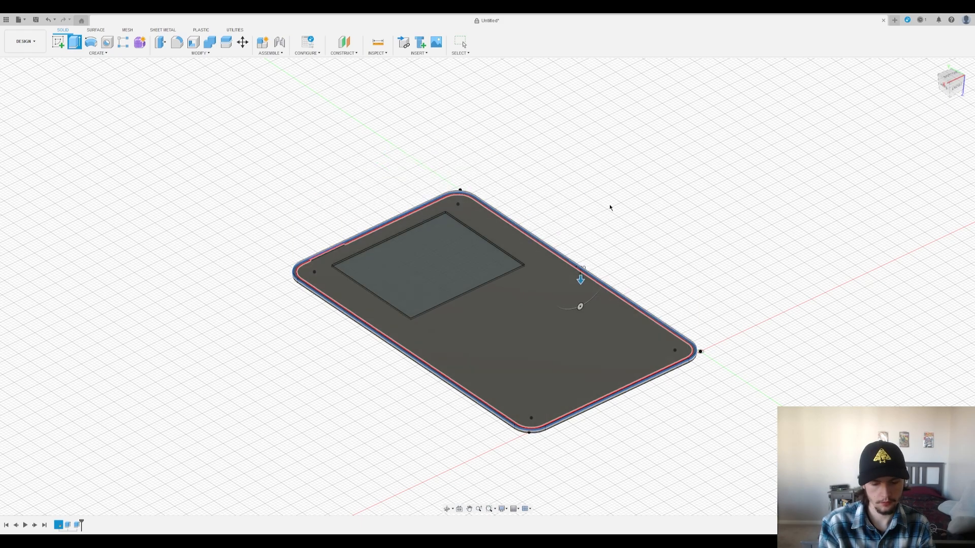
{"action": "type", "text": "16.5"}
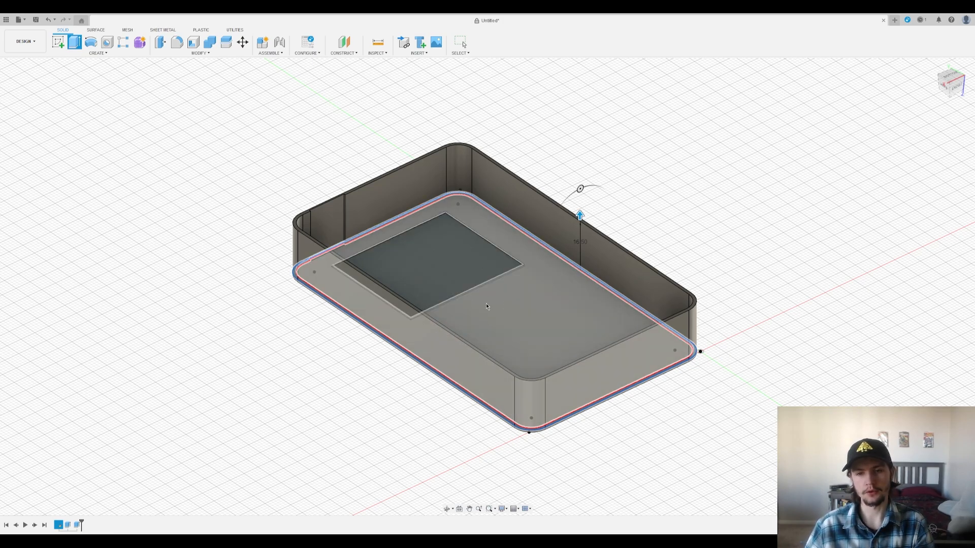
{"action": "middle_click_drag", "start_coordinate": [528, 318], "coordinate": [531, 302], "text": "shift"}
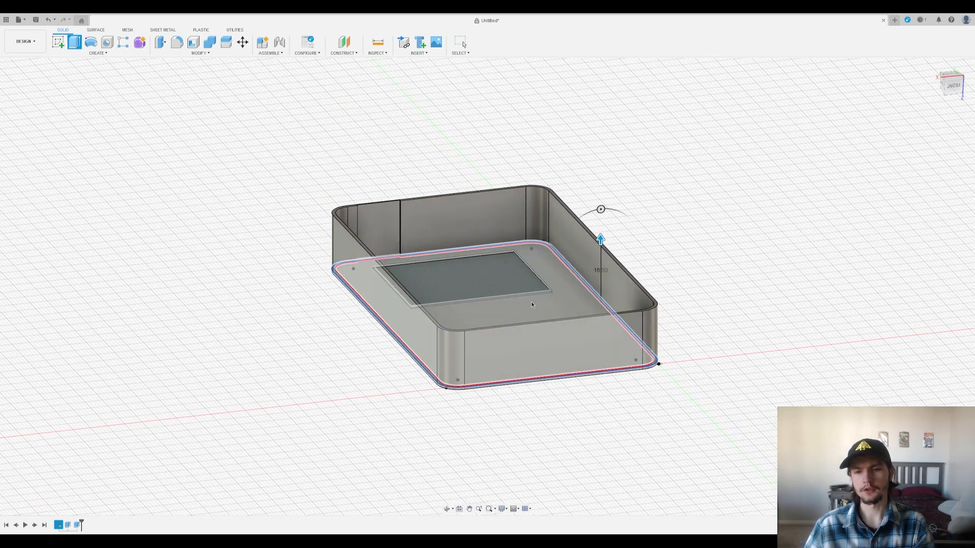
{"action": "middle_click_drag", "start_coordinate": [718, 304], "coordinate": [624, 356]}
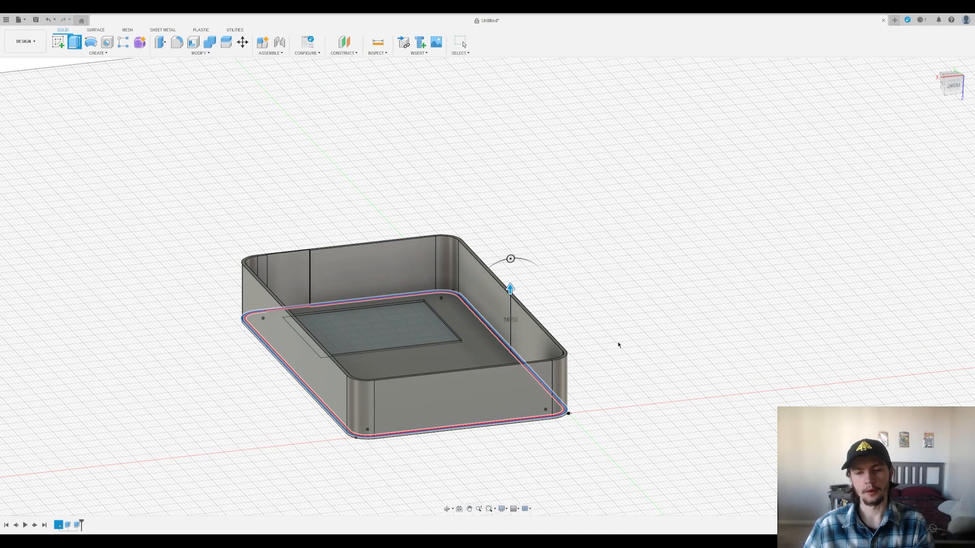
{"action": "key", "text": "Escape"}
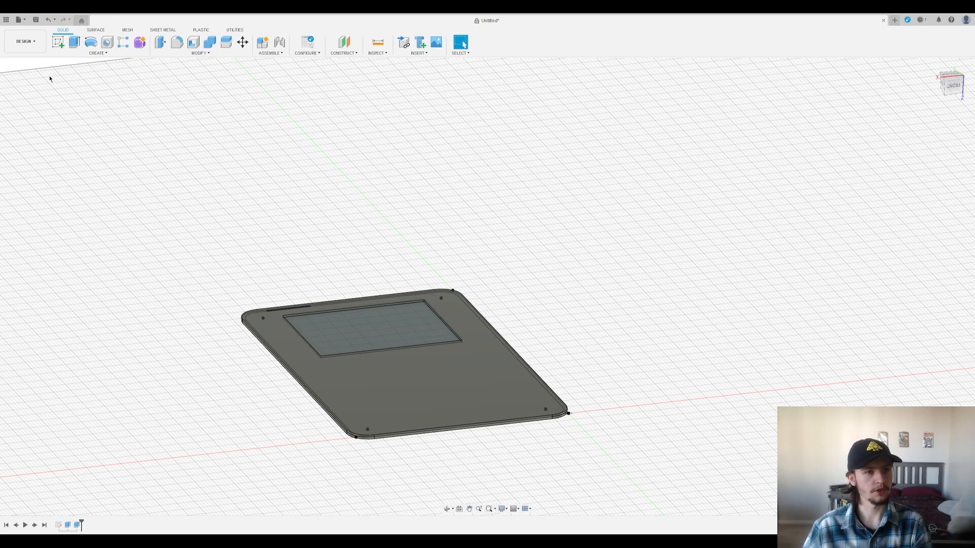
Step: Hide the plate and extrude the inner device profile around the screen rectangle by -16.5 mm as a solid block
{"action": "left_click", "coordinate": [32, 124]}
{"action": "left_click", "coordinate": [75, 42]}
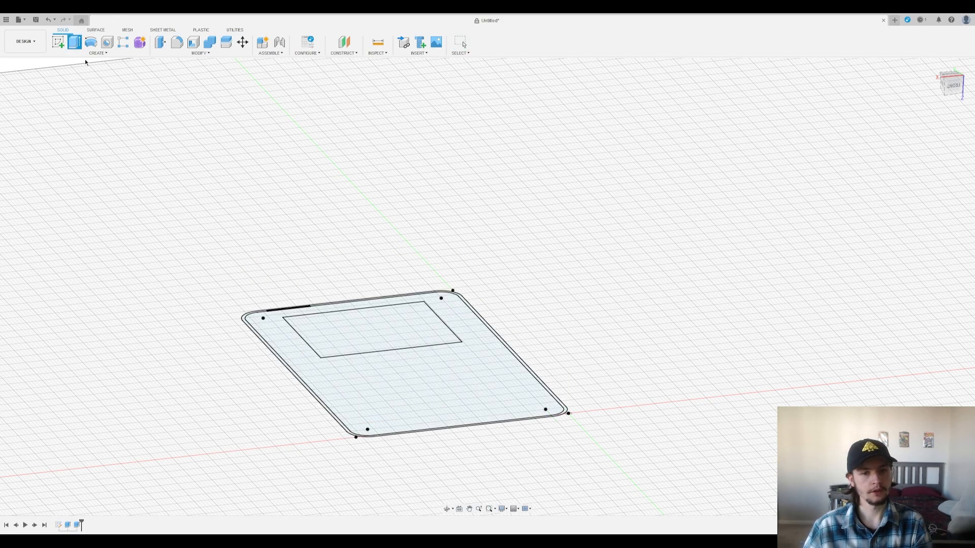
{"action": "left_click", "coordinate": [361, 383]}
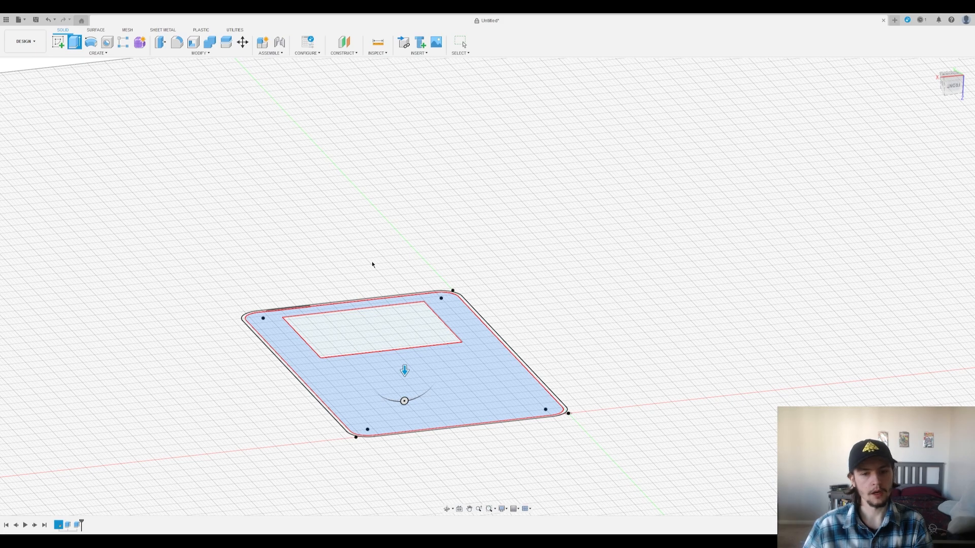
{"action": "left_click_drag", "start_coordinate": [406, 370], "coordinate": [404, 282]}
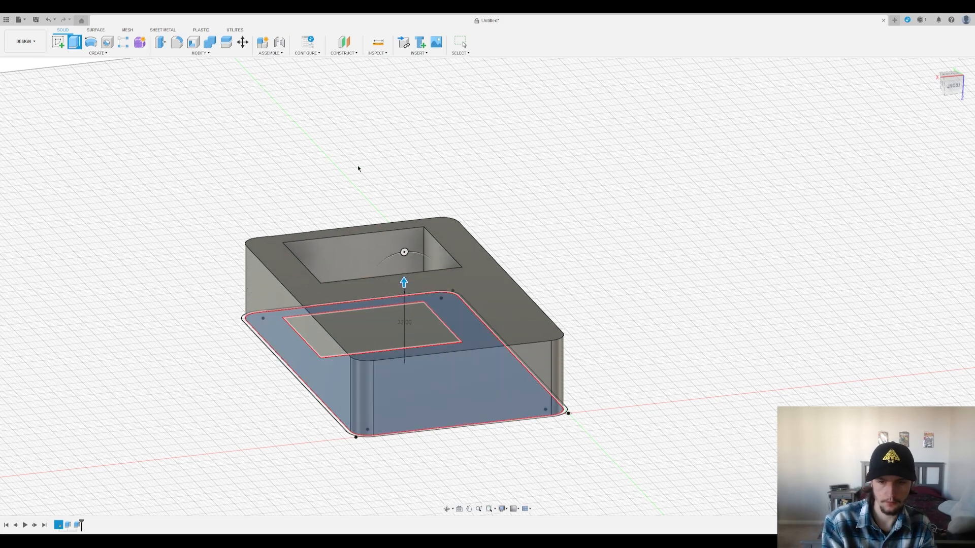
{"action": "type", "text": "16.5"}
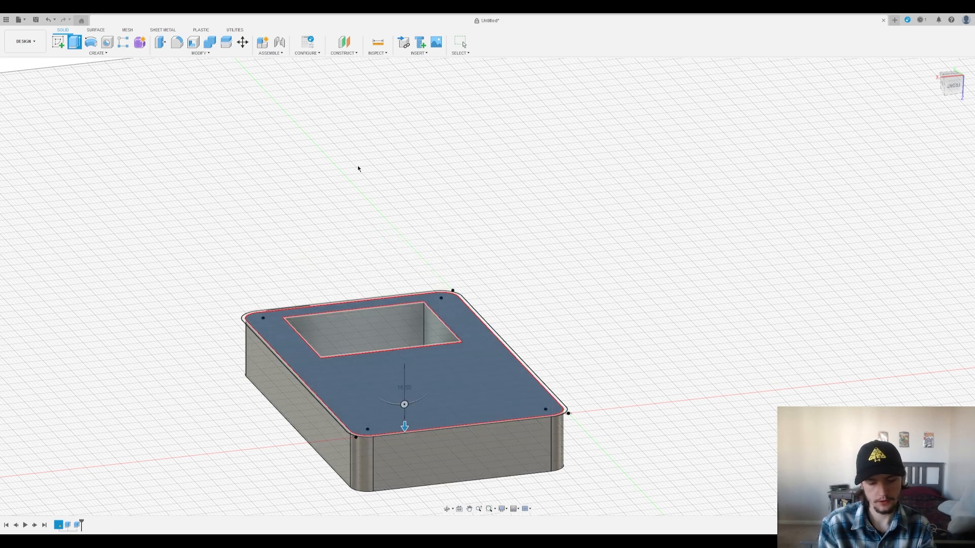
{"action": "type", "text": "-"}
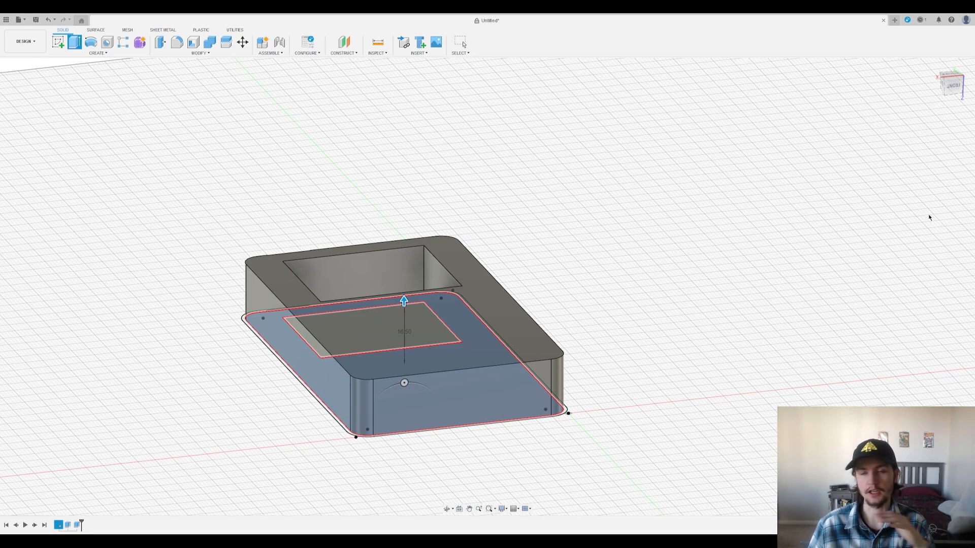
{"action": "key", "text": "Return"}
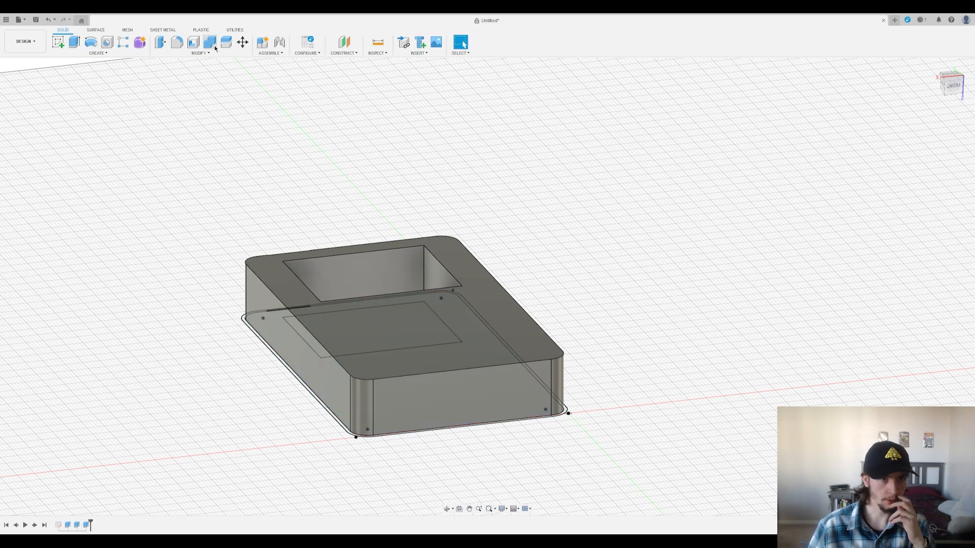
Step: Fillet the outer perimeter edge of the extruded block's free face with a 5 mm radius
{"action": "left_click", "coordinate": [177, 42]}
{"action": "left_click", "coordinate": [269, 291]}
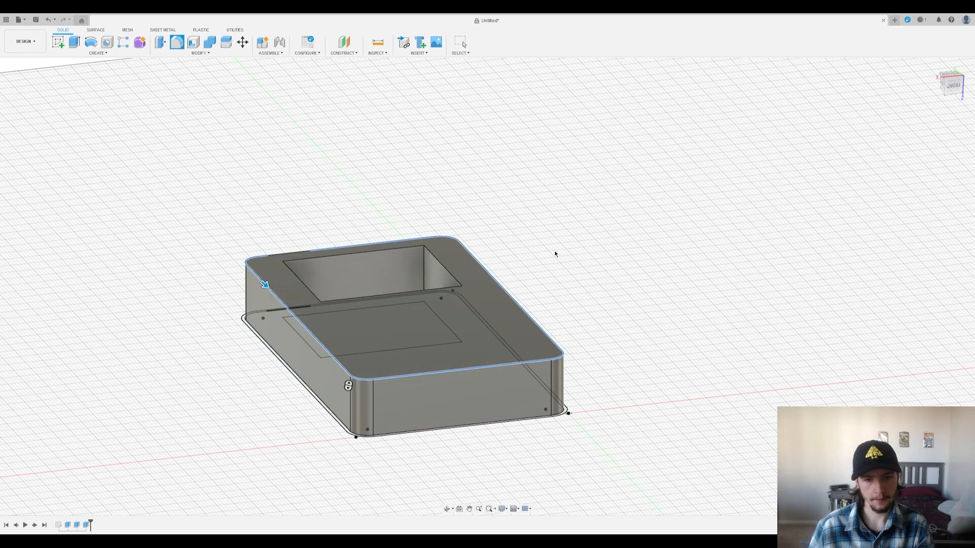
{"action": "type", "text": "5"}
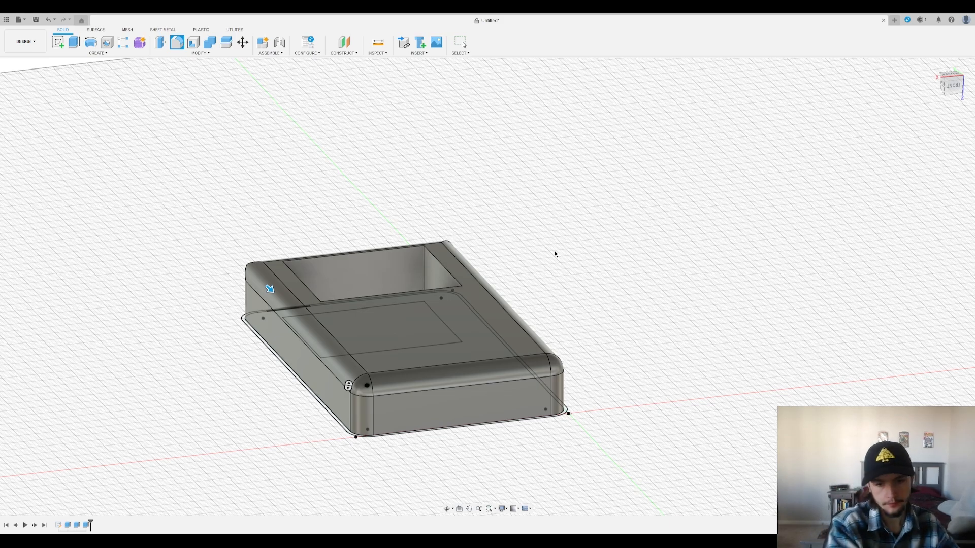
{"action": "key", "text": "Return"}
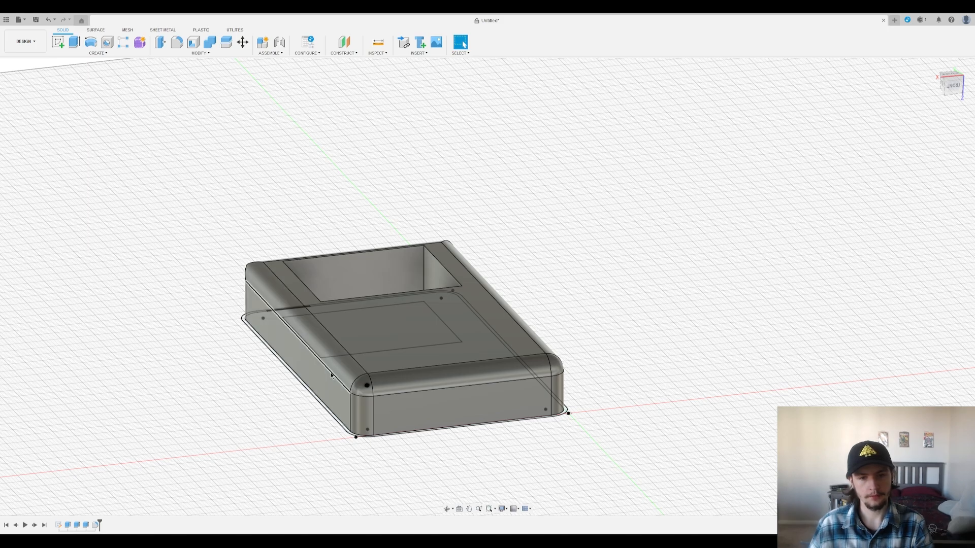
Step: Show the base plate again and inspect how the filleted block sits on it from several angles
{"action": "middle_click_drag", "start_coordinate": [331, 372], "coordinate": [578, 372], "text": "shift"}
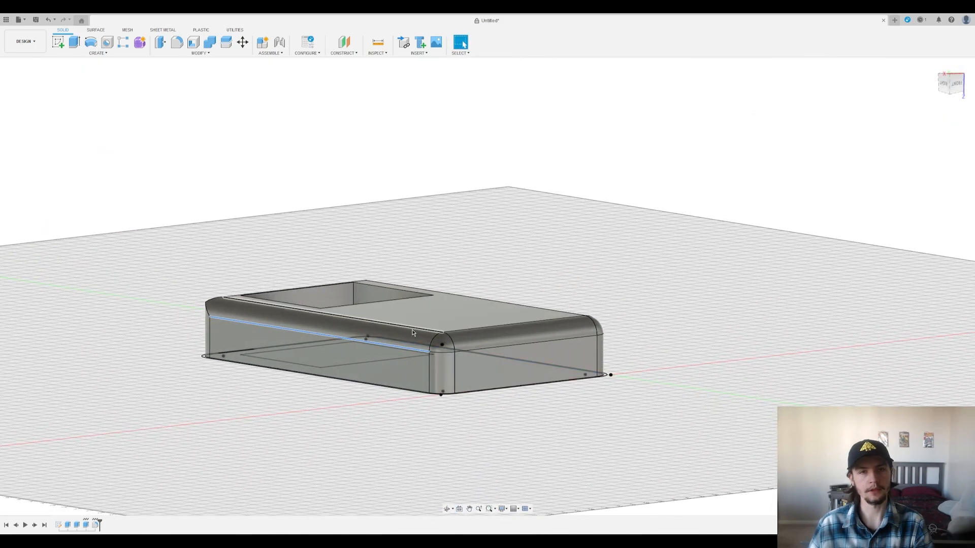
{"action": "left_click_drag", "start_coordinate": [479, 276], "coordinate": [478, 239]}
{"action": "mouse_move", "coordinate": [477, 239]}
{"action": "middle_mouse_down", "text": "shift"}
{"action": "mouse_move", "coordinate": [468, 249]}
{"action": "mouse_move", "coordinate": [507, 270]}
{"action": "mouse_move", "coordinate": [495, 246]}
{"action": "middle_mouse_up", "text": "shift"}
{"action": "scroll", "coordinate": [348, 422], "scroll_direction": "up", "scroll_amount": 3}
{"action": "scroll", "coordinate": [348, 424], "scroll_direction": "up", "scroll_amount": 2}
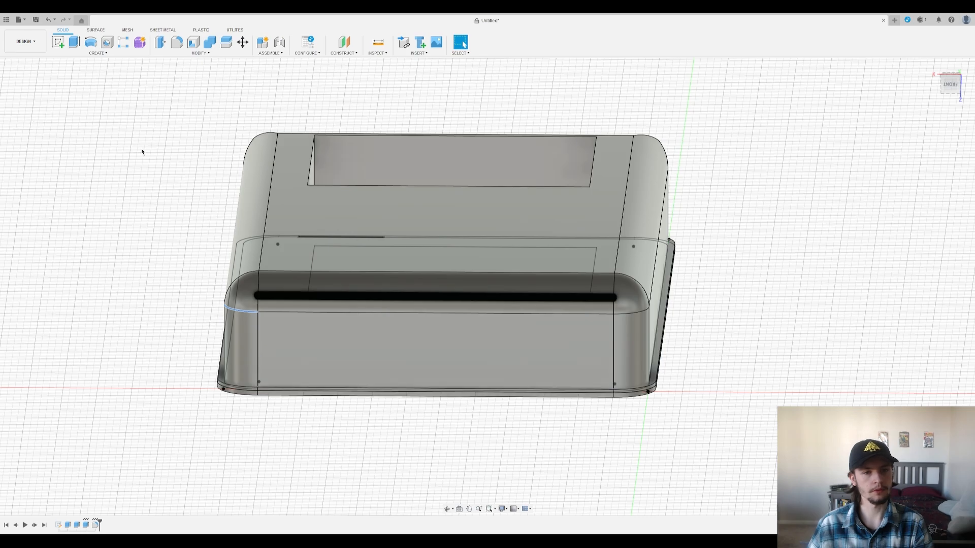
{"action": "middle_click_drag", "start_coordinate": [141, 152], "coordinate": [226, 248], "text": "shift"}
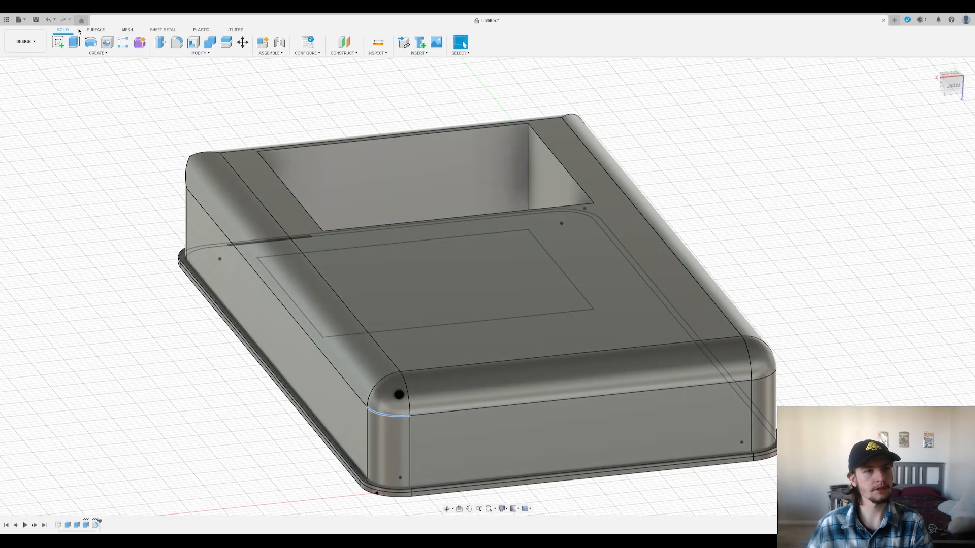
Step: Try to extrude the thin border ring profile around the block's base by 0.7 mm
{"action": "key", "text": "e"}
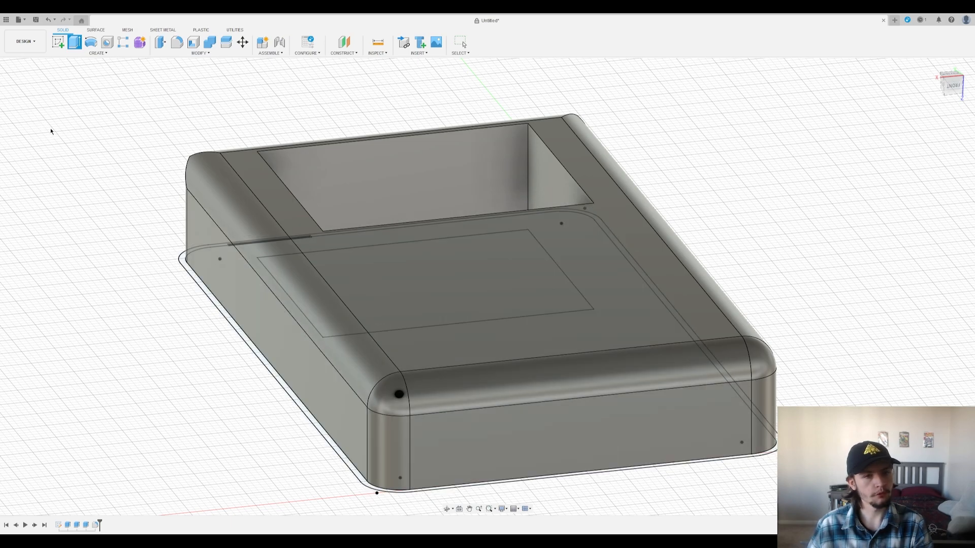
{"action": "left_click", "coordinate": [203, 286]}
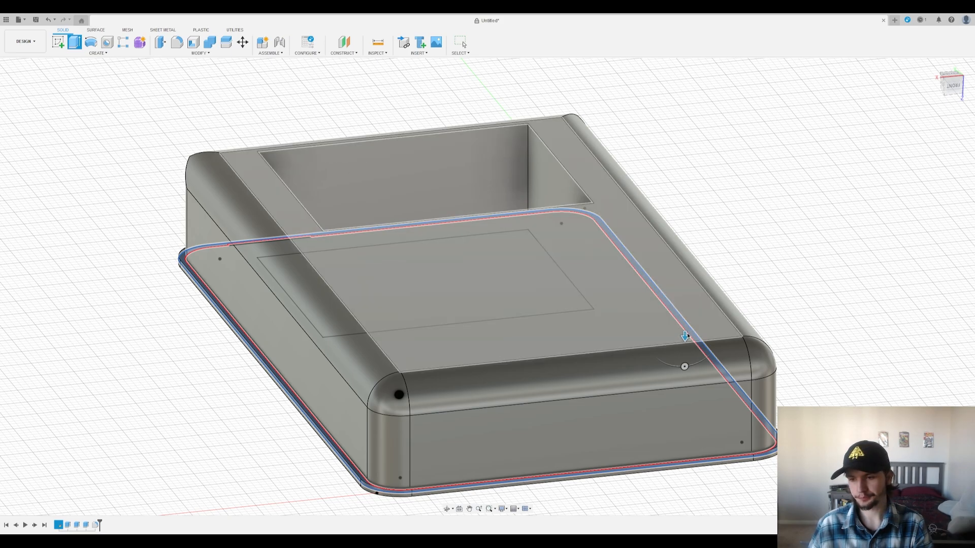
{"action": "left_click_drag", "start_coordinate": [684, 335], "coordinate": [699, 255]}
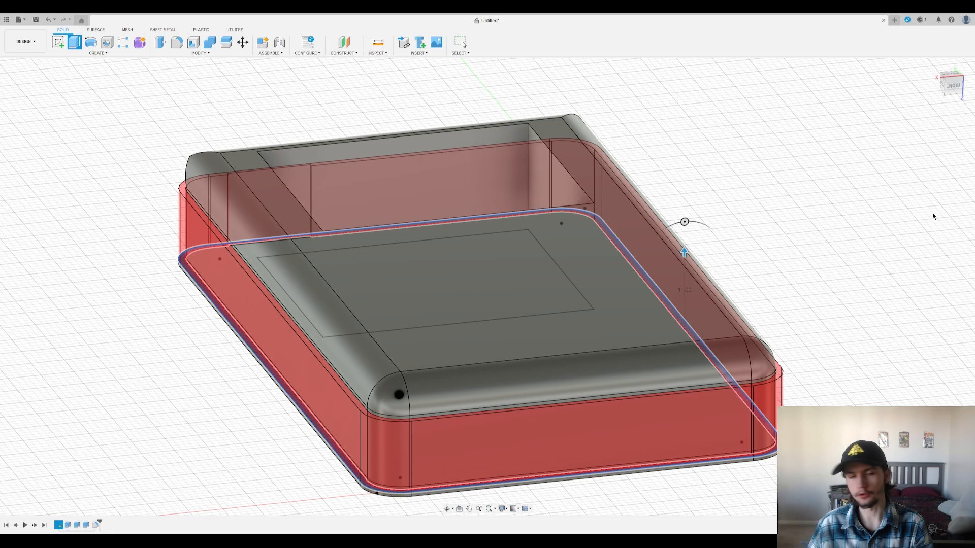
{"action": "scroll", "coordinate": [417, 413], "scroll_direction": "up", "scroll_amount": 4}
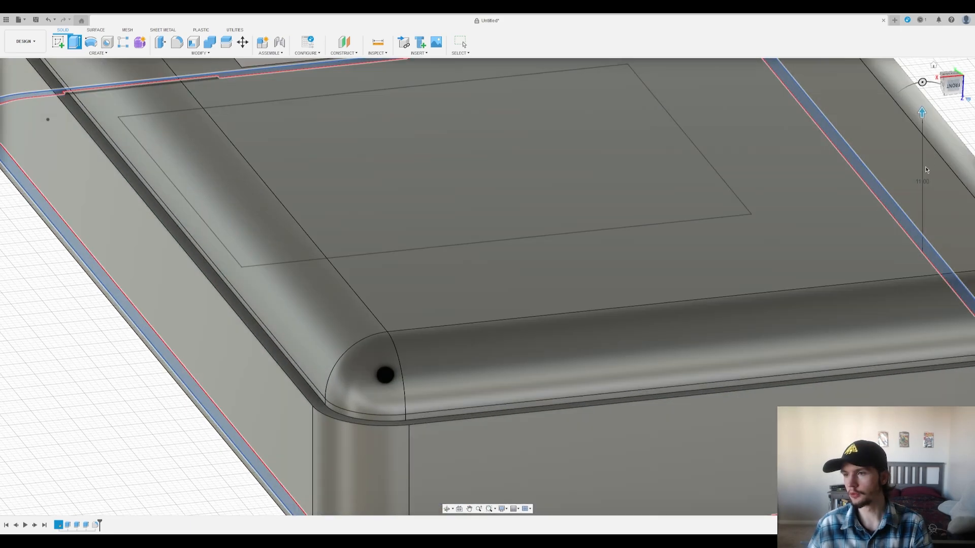
{"action": "left_click", "coordinate": [926, 182]}
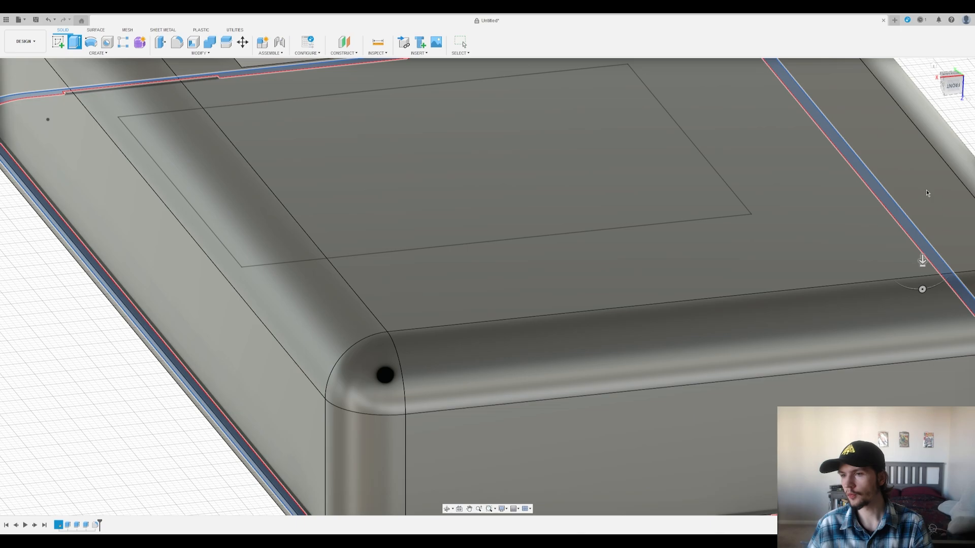
{"action": "type", "text": "0.7"}
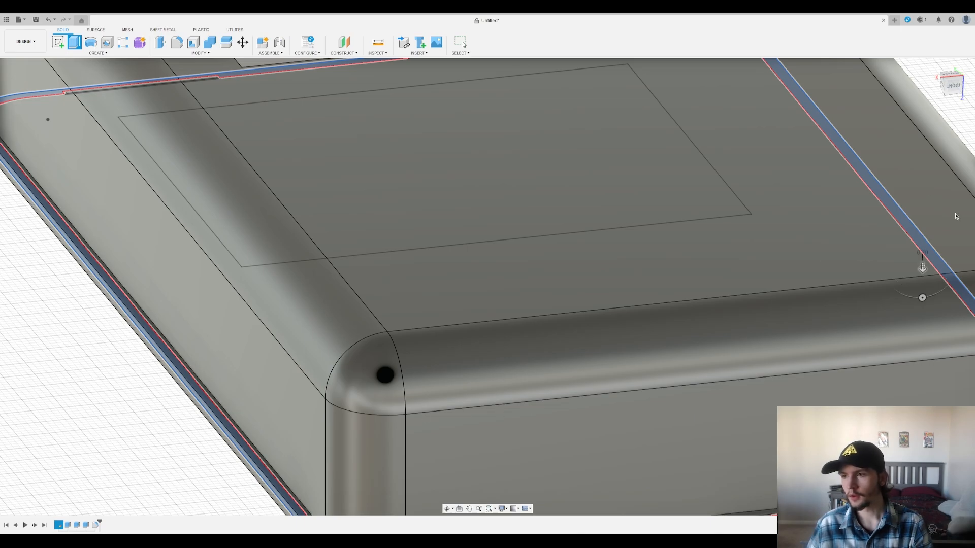
{"action": "key", "text": "Return"}
{"action": "scroll", "coordinate": [437, 341], "scroll_direction": "down", "scroll_amount": 10}
{"action": "scroll", "coordinate": [355, 301], "scroll_direction": "up", "scroll_amount": 4}
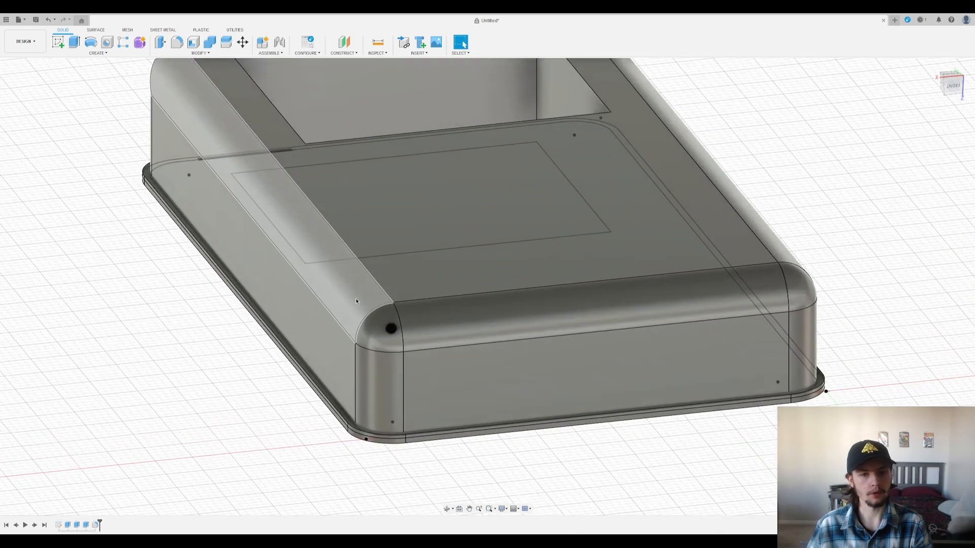
{"action": "scroll", "coordinate": [355, 301], "scroll_direction": "up", "scroll_amount": 3}
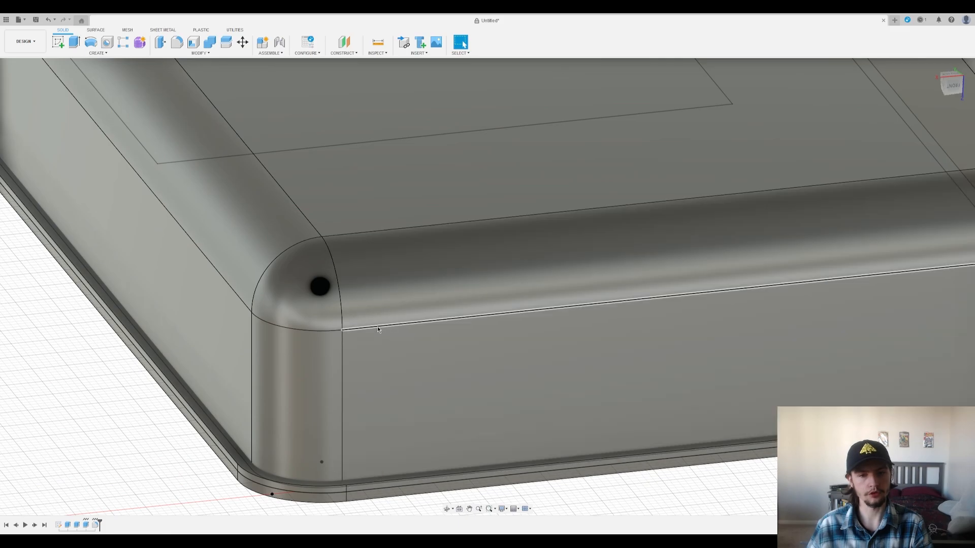
{"action": "left_click", "coordinate": [377, 329]}
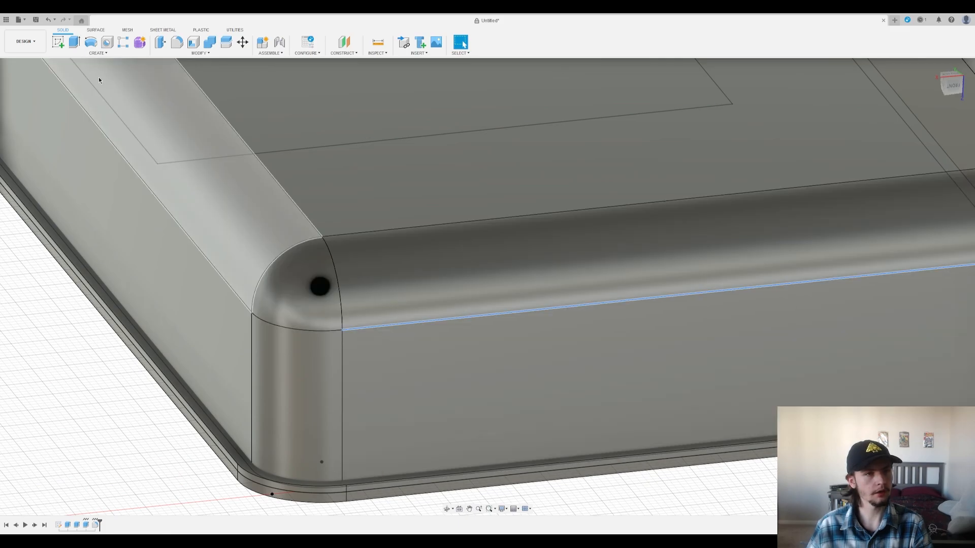
{"action": "left_click", "coordinate": [60, 43]}
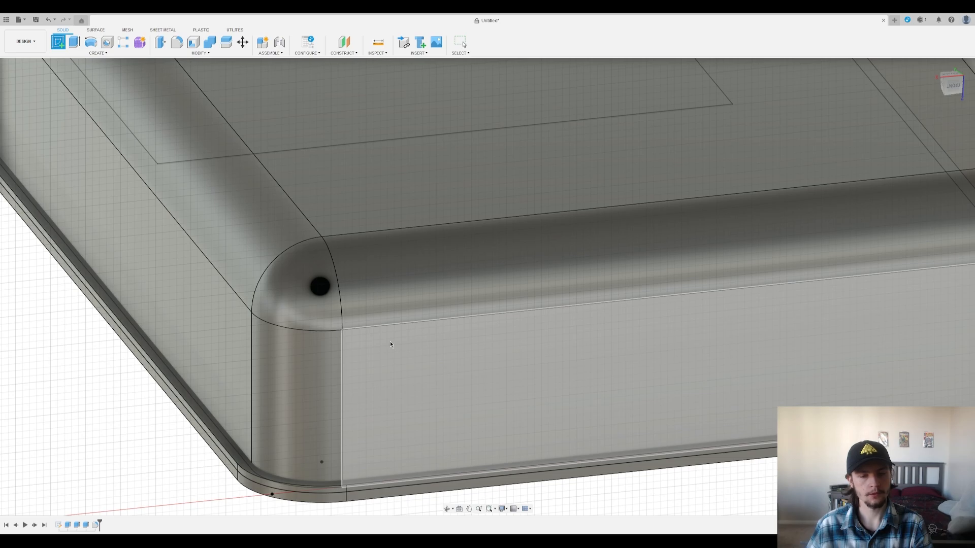
{"action": "scroll", "coordinate": [390, 345], "scroll_direction": "down", "scroll_amount": 5}
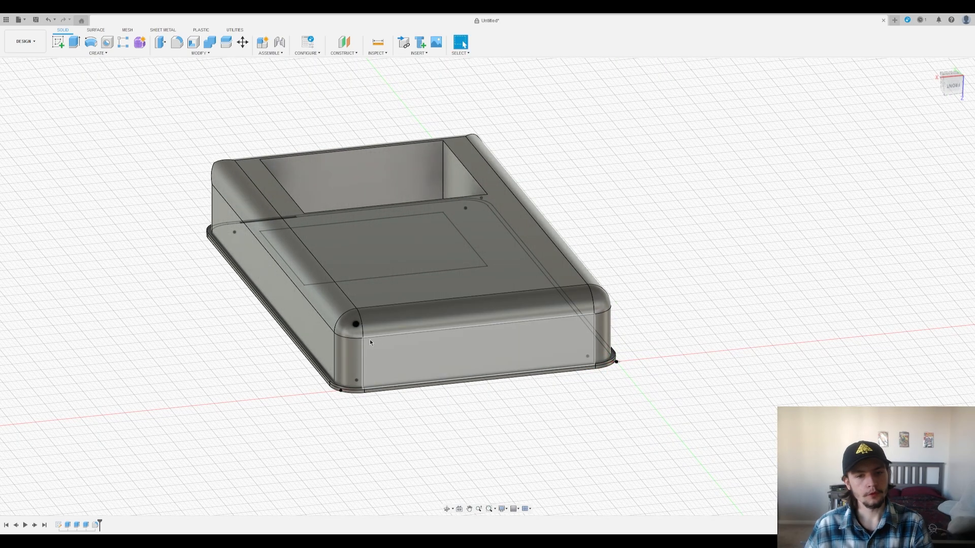
{"action": "key", "text": "Escape"}
Step: Measure the distance between the two long edges of the fillet on the block's short end
{"action": "middle_click_drag", "start_coordinate": [330, 292], "coordinate": [328, 373], "text": "shift"}
{"action": "scroll", "coordinate": [328, 374], "scroll_direction": "up", "scroll_amount": 3}
{"action": "middle_click_drag", "start_coordinate": [385, 451], "coordinate": [367, 391], "text": "shift"}
{"action": "scroll", "coordinate": [367, 391], "scroll_direction": "up", "scroll_amount": 2}
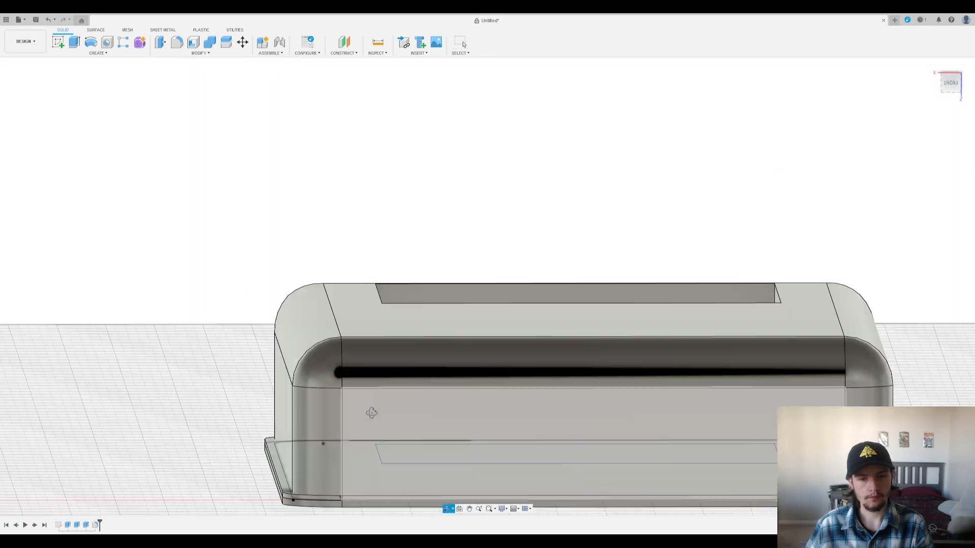
{"action": "left_click", "coordinate": [378, 42]}
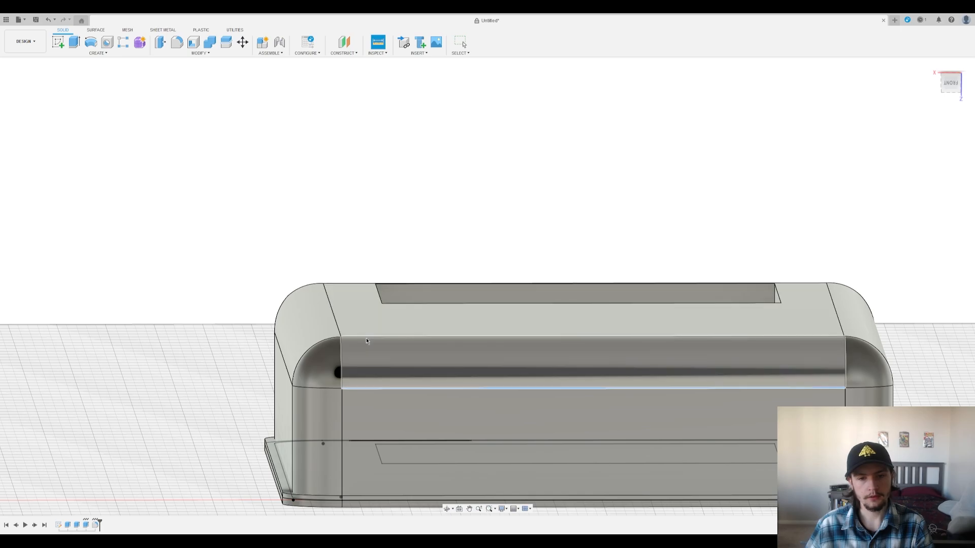
{"action": "left_click", "coordinate": [367, 338]}
{"action": "middle_click_drag", "start_coordinate": [426, 333], "coordinate": [645, 338], "text": "shift"}
{"action": "middle_click_drag", "start_coordinate": [779, 384], "coordinate": [547, 379]}
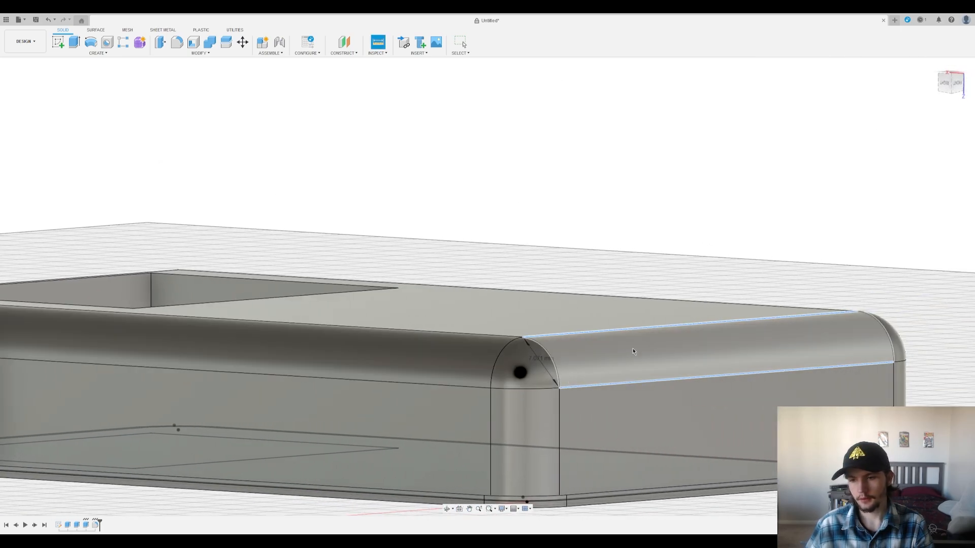
{"action": "scroll", "coordinate": [594, 337], "scroll_direction": "down", "scroll_amount": 5}
{"action": "middle_click_drag", "start_coordinate": [593, 337], "coordinate": [535, 388], "text": "shift"}
{"action": "key", "text": "Escape"}
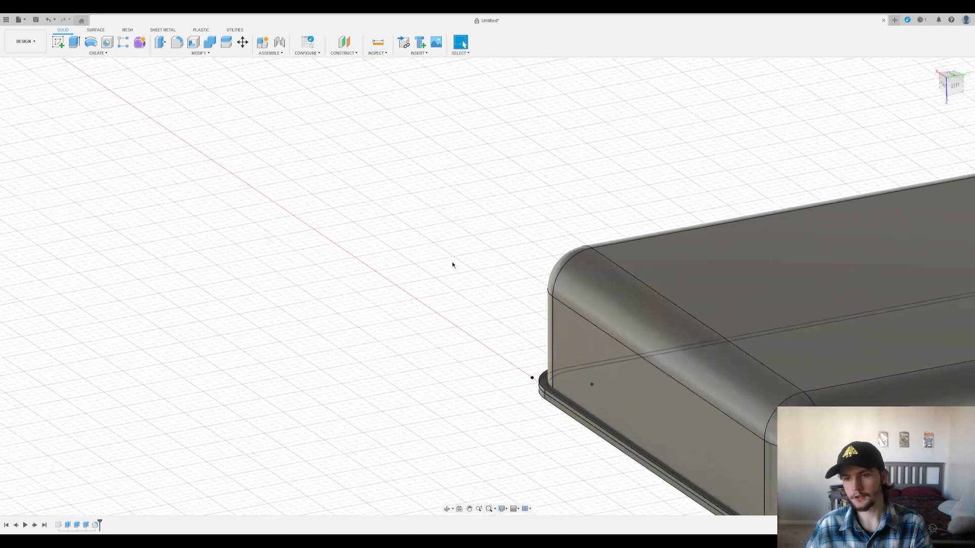
Step: Cut the flat face on the block's short end inward about 2 mm with Extrude
{"action": "scroll", "coordinate": [444, 276], "scroll_direction": "down", "scroll_amount": 2}
{"action": "scroll", "coordinate": [624, 287], "scroll_direction": "up", "scroll_amount": 3}
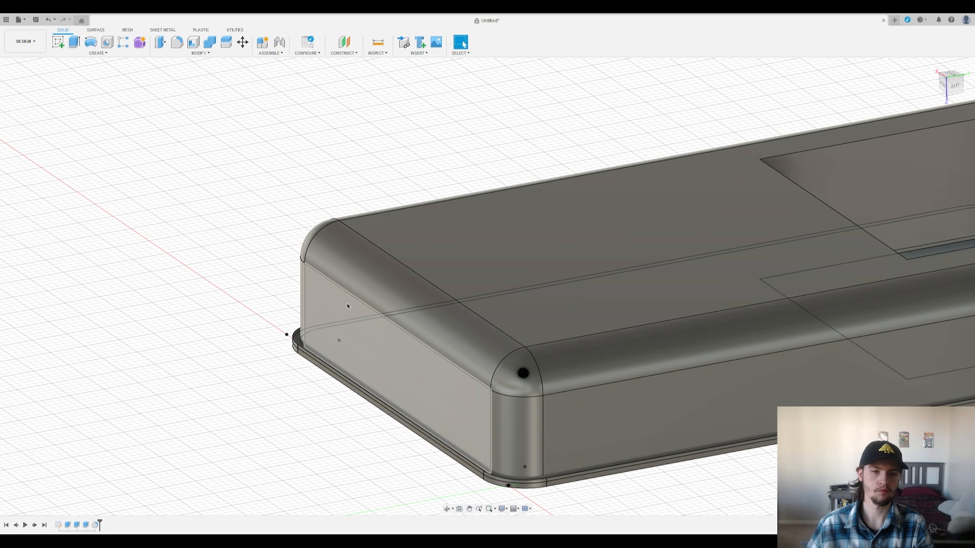
{"action": "key", "text": "e"}
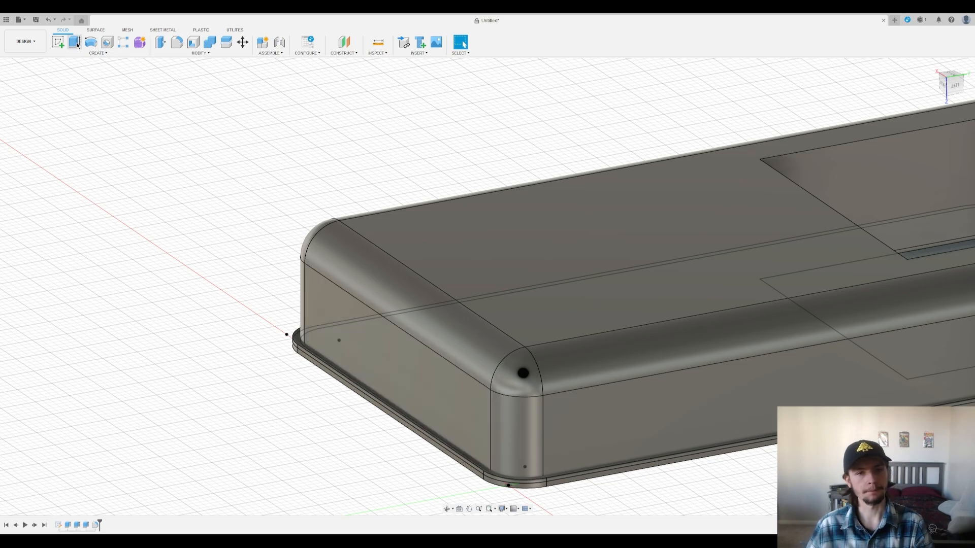
{"action": "left_click", "coordinate": [359, 329]}
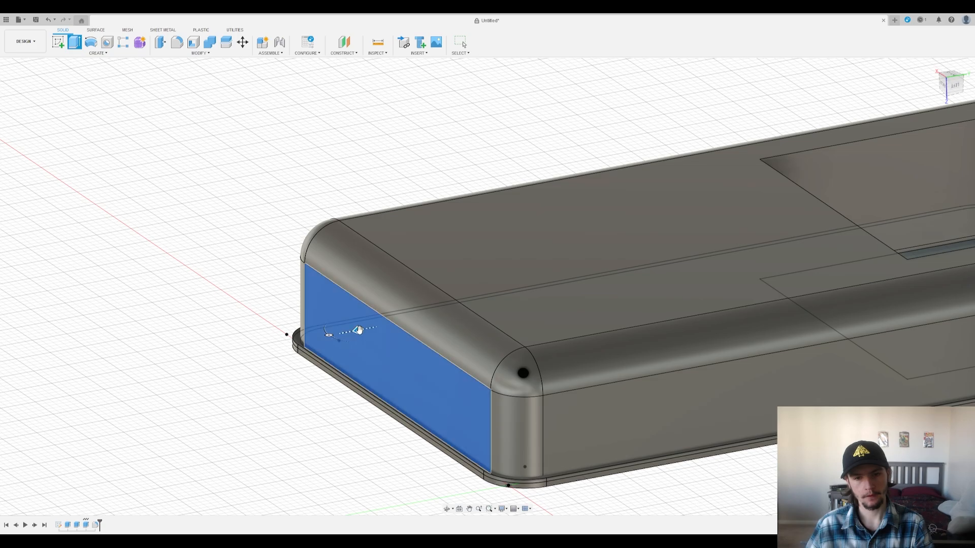
{"action": "left_click_drag", "start_coordinate": [361, 329], "coordinate": [370, 327]}
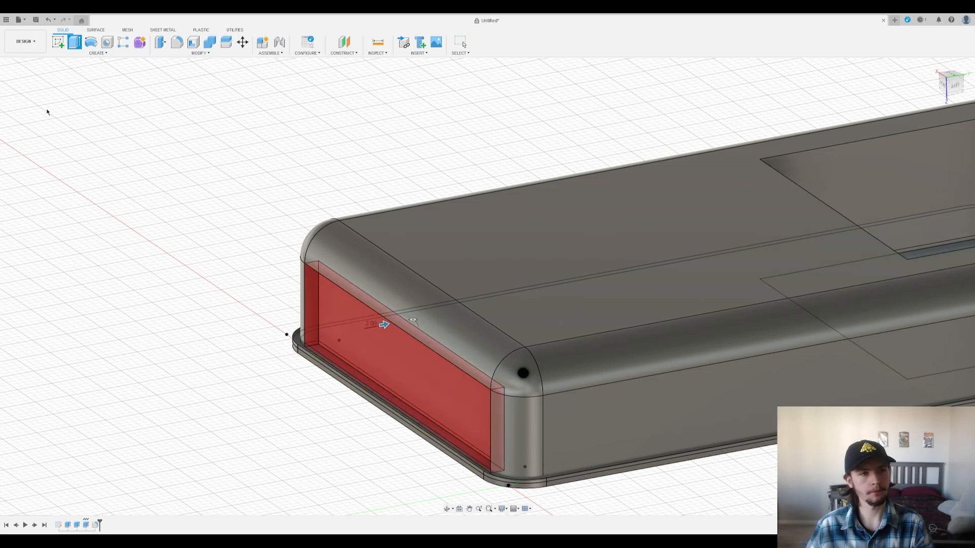
{"action": "key", "text": "Return"}
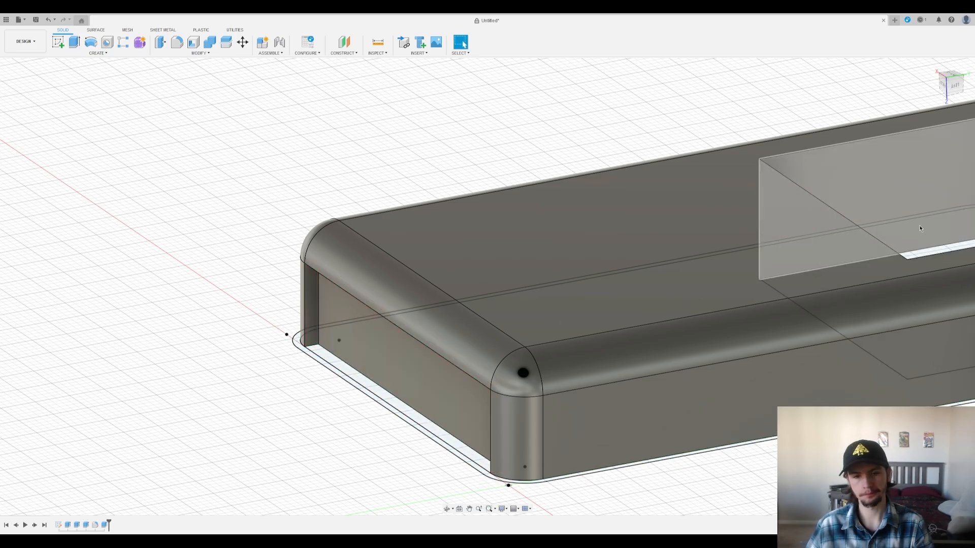
Step: Hide the plate and extrude the thin border ring profile partway up the block's sides, adding material instead of cutting
{"action": "middle_click_drag", "start_coordinate": [35, 126], "coordinate": [97, 105], "text": "shift"}
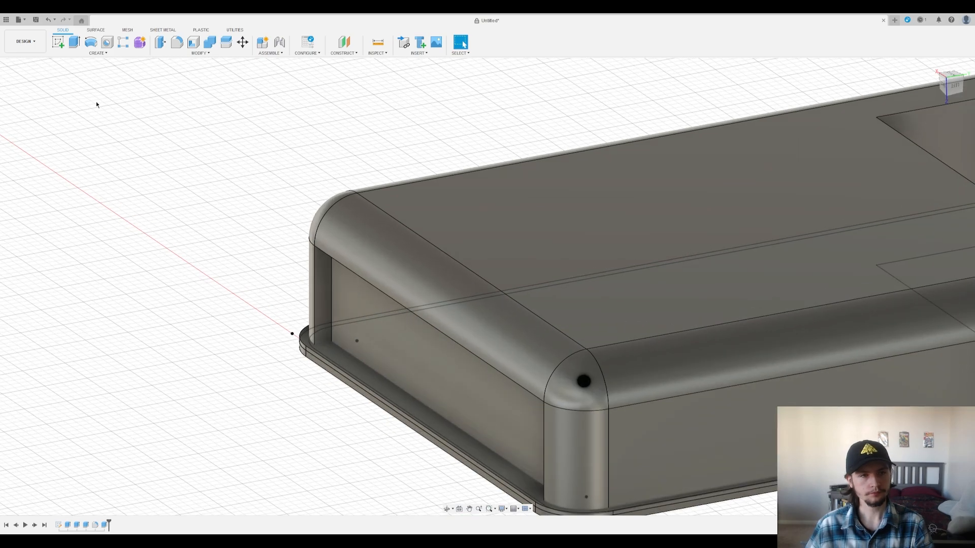
{"action": "left_click", "coordinate": [34, 122]}
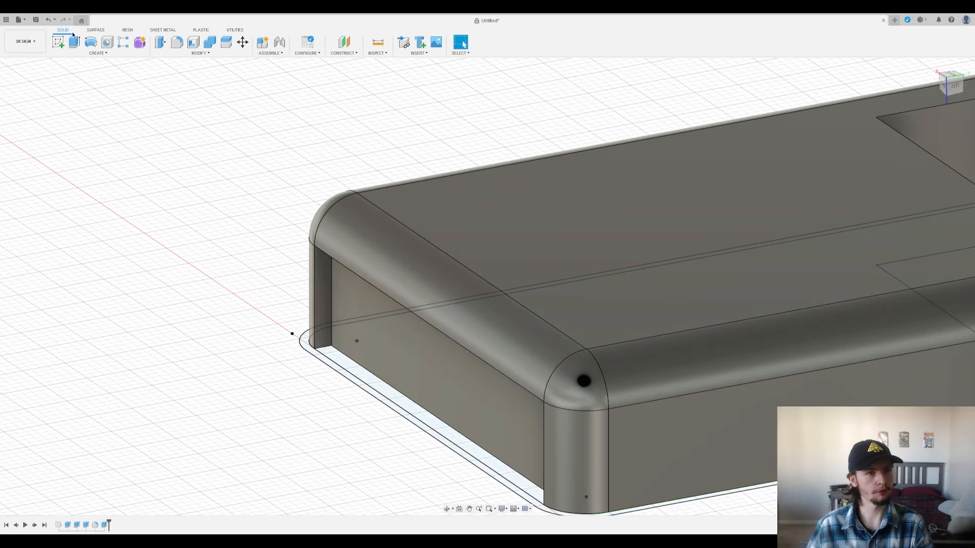
{"action": "left_click", "coordinate": [74, 39]}
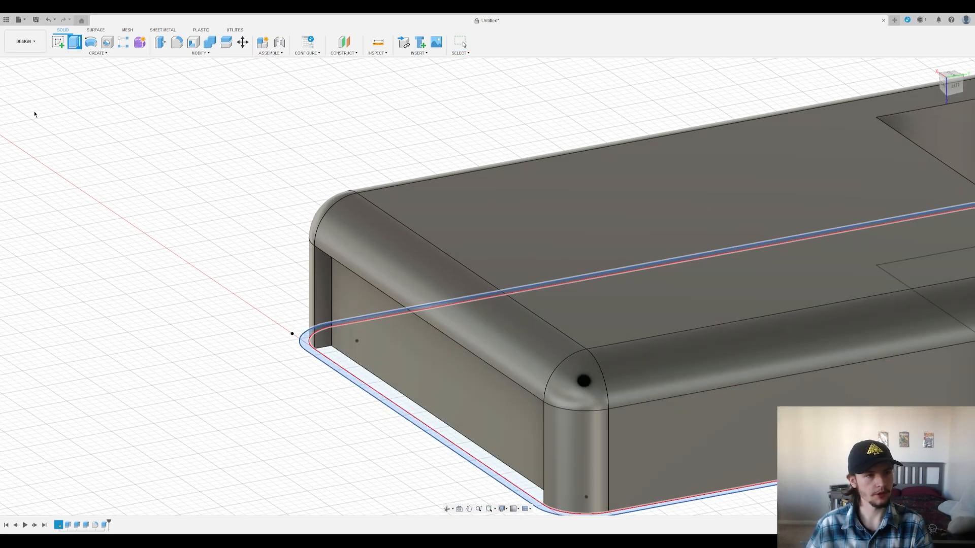
{"action": "scroll", "coordinate": [294, 240], "scroll_direction": "down", "scroll_amount": 5}
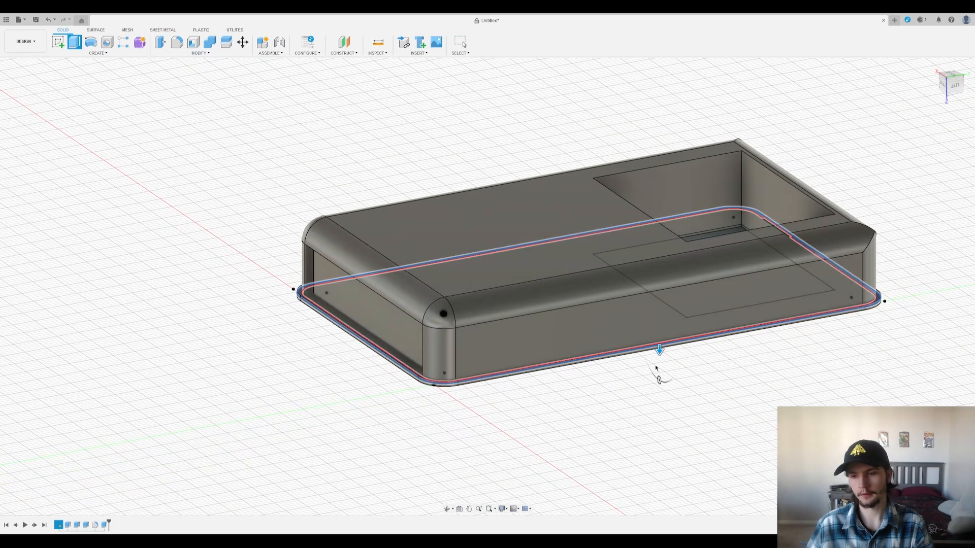
{"action": "left_click_drag", "start_coordinate": [659, 351], "coordinate": [661, 275]}
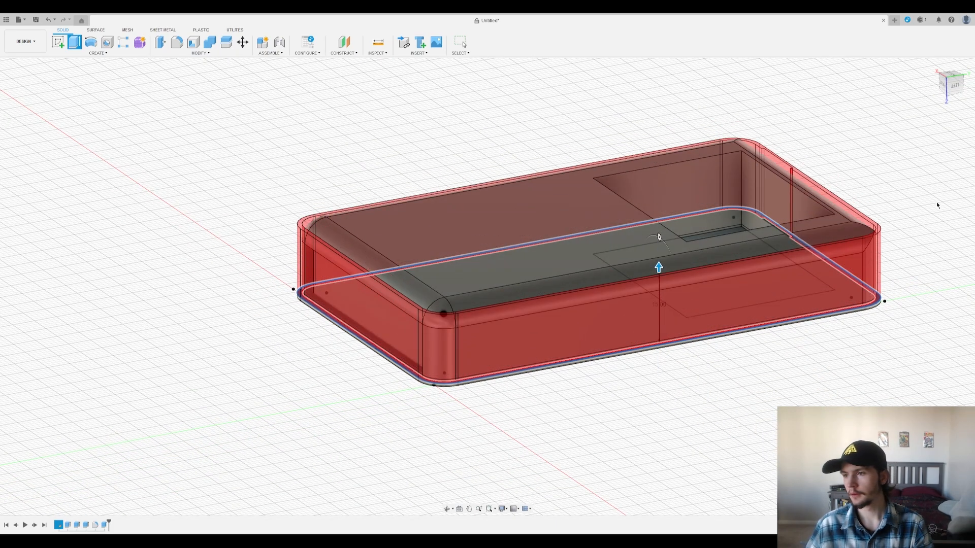
{"action": "left_click", "coordinate": [931, 221]}
{"action": "scroll", "coordinate": [379, 276], "scroll_direction": "up", "scroll_amount": 1}
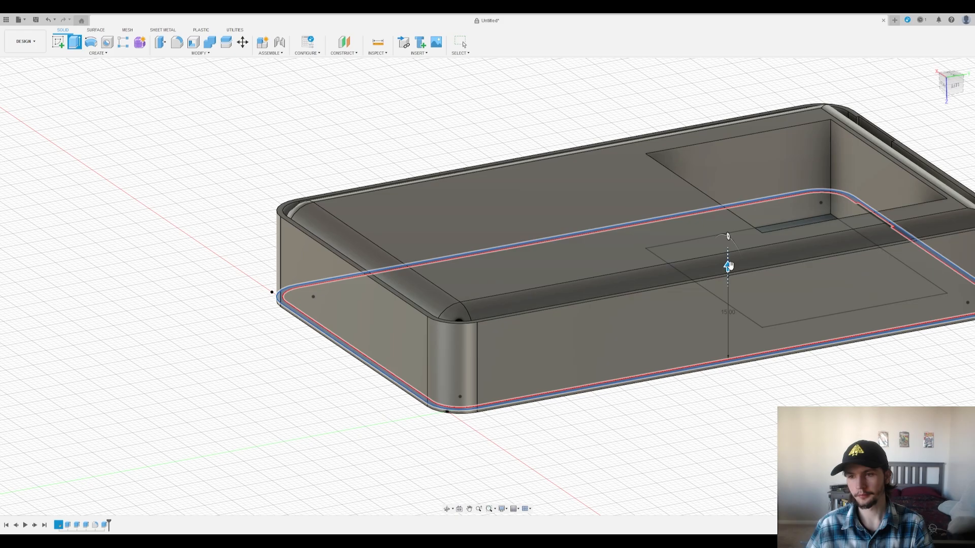
{"action": "left_click_drag", "start_coordinate": [726, 268], "coordinate": [724, 307]}
{"action": "scroll", "coordinate": [284, 339], "scroll_direction": "up", "scroll_amount": 3}
{"action": "middle_click_drag", "start_coordinate": [333, 322], "coordinate": [333, 300], "text": "shift"}
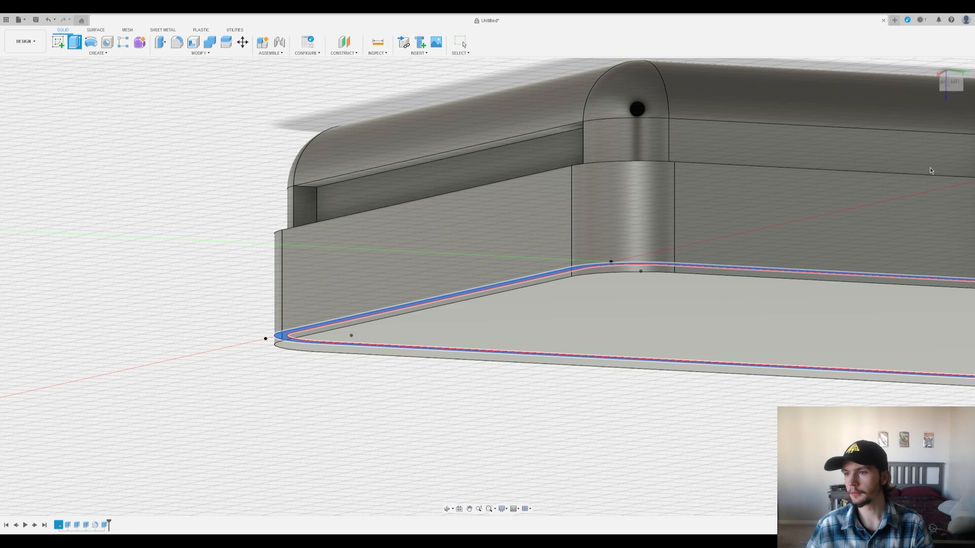
Step: Extend the ring extrusion up to the recess face under the end fillet, with the block hidden, and finish the extrusion
{"action": "left_click", "coordinate": [929, 185]}
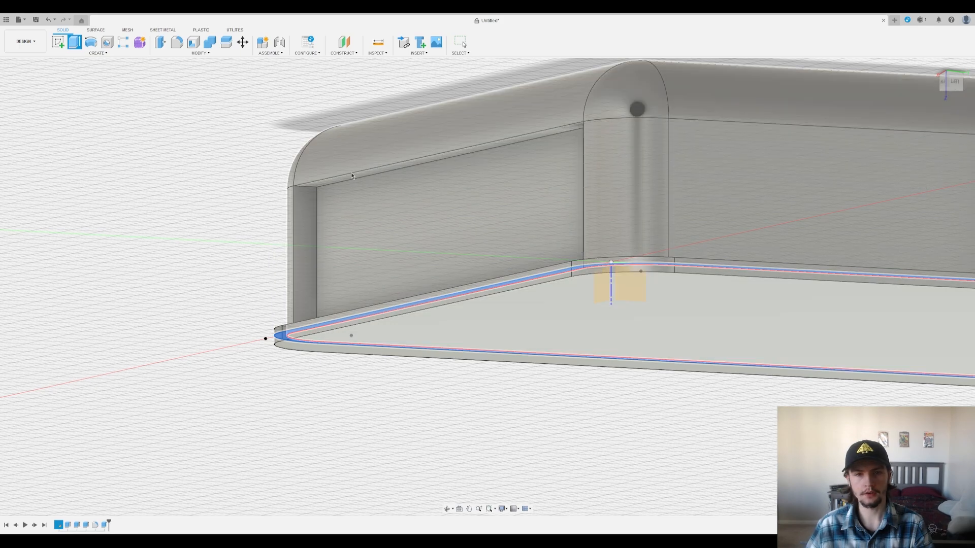
{"action": "scroll", "coordinate": [352, 172], "scroll_direction": "up", "scroll_amount": 8}
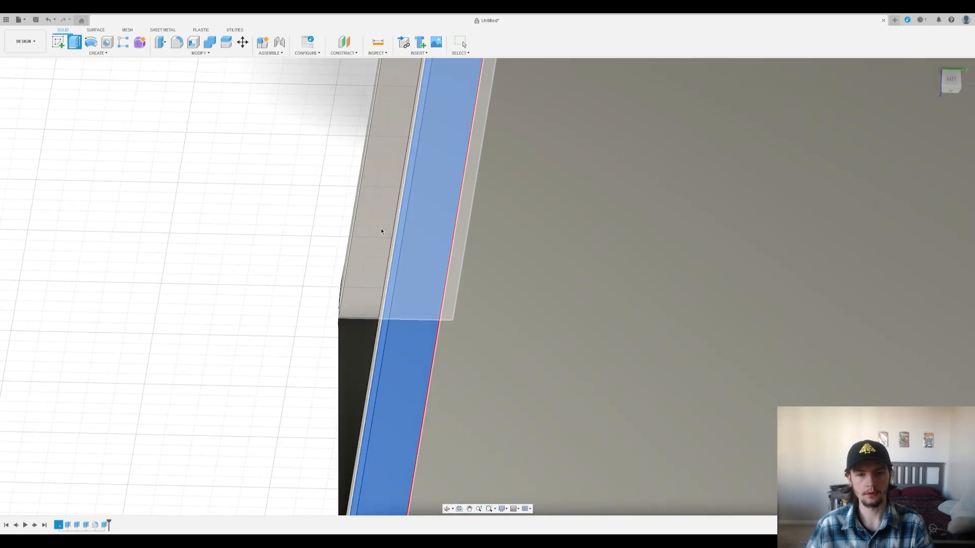
{"action": "middle_click_drag", "start_coordinate": [381, 229], "coordinate": [400, 263], "text": "shift"}
{"action": "scroll", "coordinate": [401, 289], "scroll_direction": "down", "scroll_amount": 6}
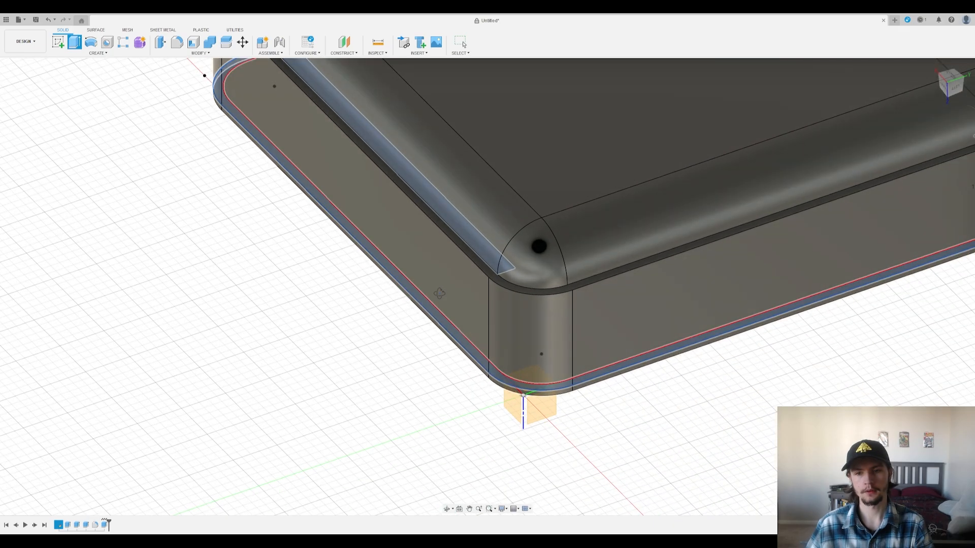
{"action": "middle_click_drag", "start_coordinate": [440, 293], "coordinate": [422, 279], "text": "shift"}
{"action": "scroll", "coordinate": [33, 131], "scroll_direction": "down", "scroll_amount": 3}
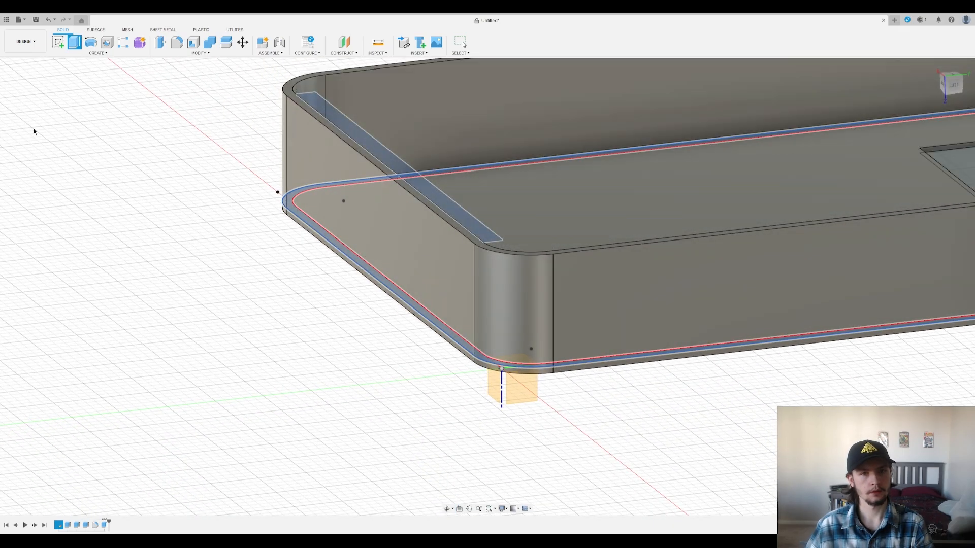
{"action": "scroll", "coordinate": [370, 306], "scroll_direction": "down", "scroll_amount": 4}
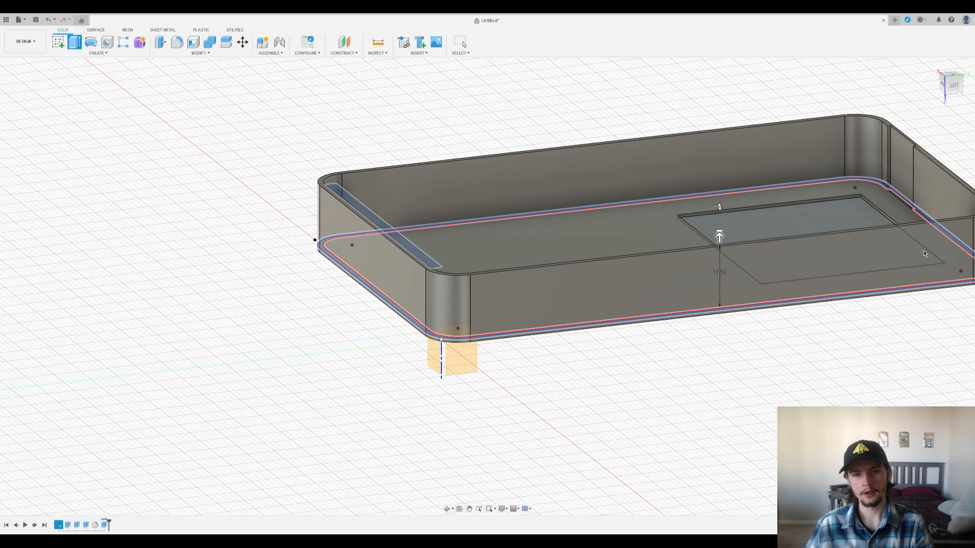
{"action": "key", "text": "Return"}
Step: Show the filleted block again and inspect how the new rim wall fits around it
{"action": "scroll", "coordinate": [924, 251], "scroll_direction": "down", "scroll_amount": 4}
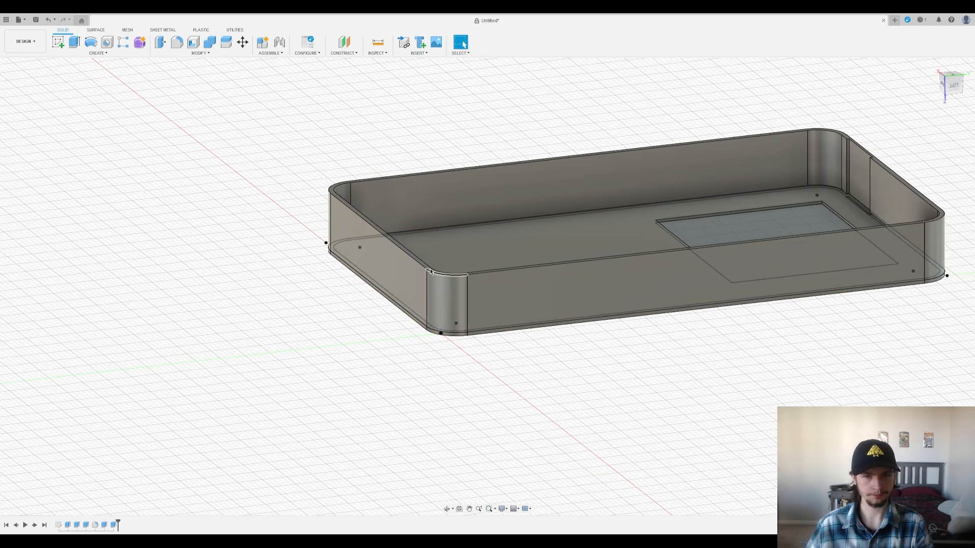
{"action": "left_click", "coordinate": [35, 133]}
{"action": "scroll", "coordinate": [304, 118], "scroll_direction": "up", "scroll_amount": 4}
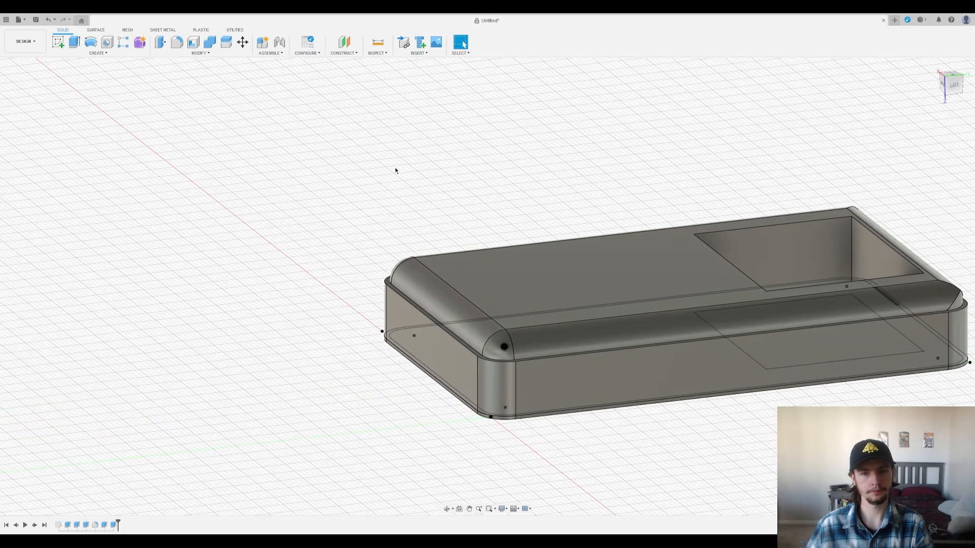
{"action": "middle_click_drag", "start_coordinate": [396, 170], "coordinate": [457, 183], "text": "shift"}
{"action": "middle_click_drag", "start_coordinate": [457, 183], "coordinate": [360, 202]}
{"action": "middle_click_drag", "start_coordinate": [520, 359], "coordinate": [525, 356], "text": "shift"}
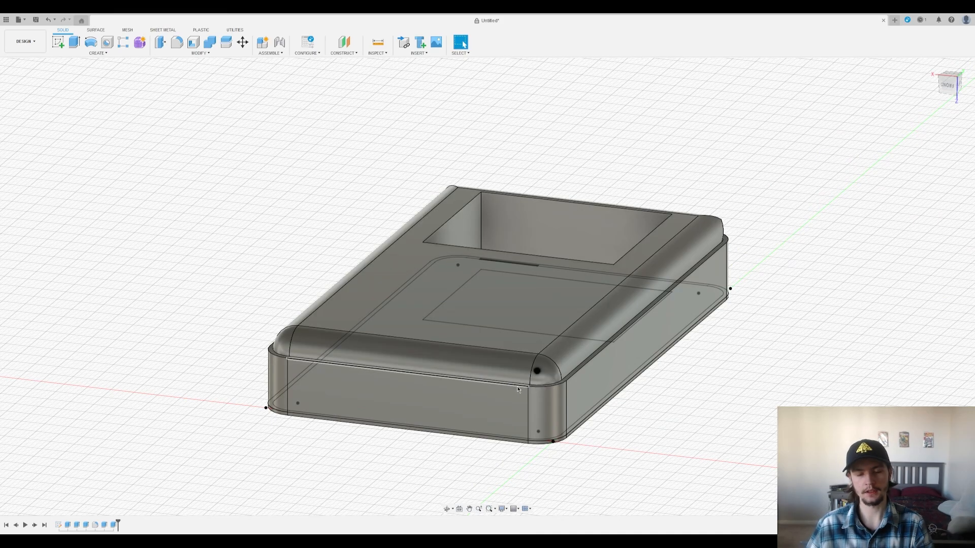
Step: Start a sketch on the rim wall's narrow upper face beside the rounded fillet corner
{"action": "scroll", "coordinate": [550, 404], "scroll_direction": "up", "scroll_amount": 3}
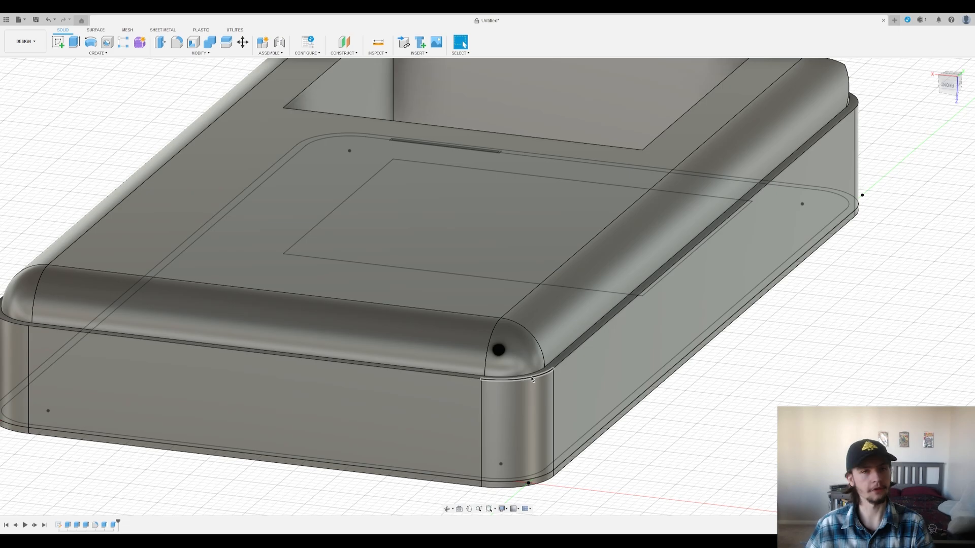
{"action": "scroll", "coordinate": [531, 376], "scroll_direction": "up", "scroll_amount": 5}
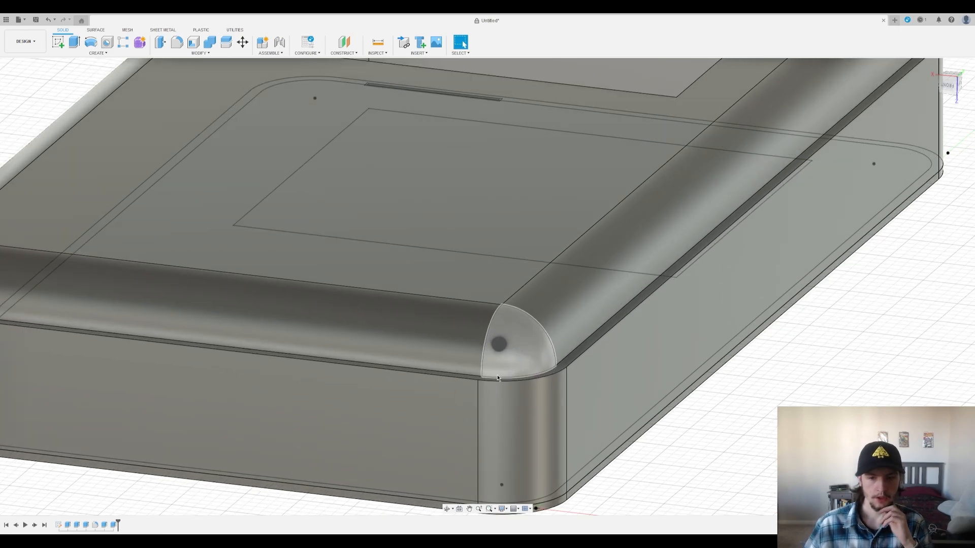
{"action": "middle_click_drag", "start_coordinate": [577, 296], "coordinate": [435, 288], "text": "shift"}
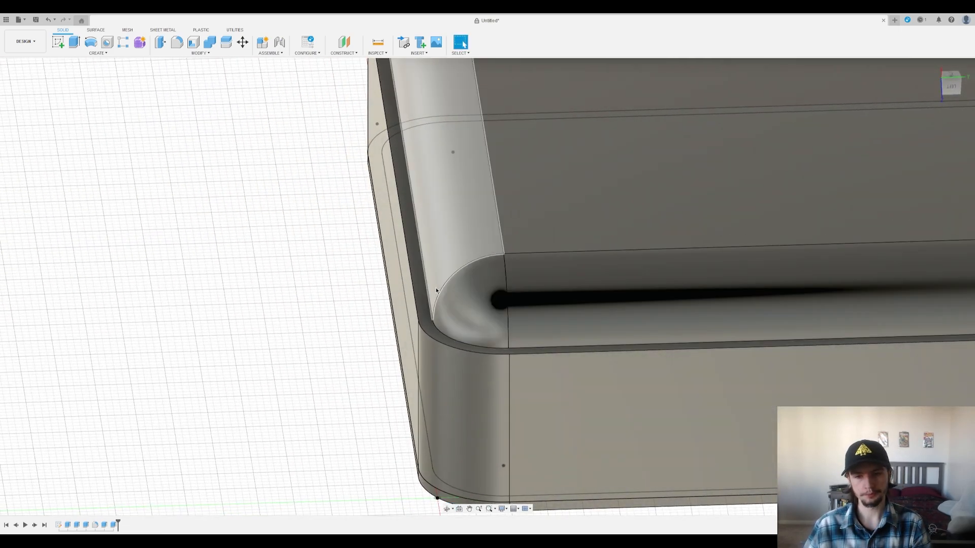
{"action": "left_click", "coordinate": [58, 42]}
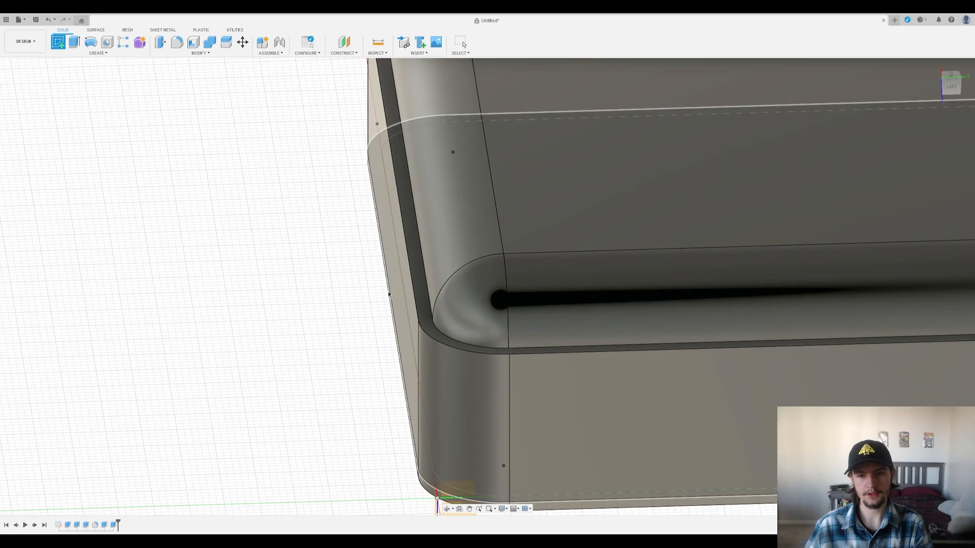
{"action": "scroll", "coordinate": [367, 351], "scroll_direction": "down", "scroll_amount": 3}
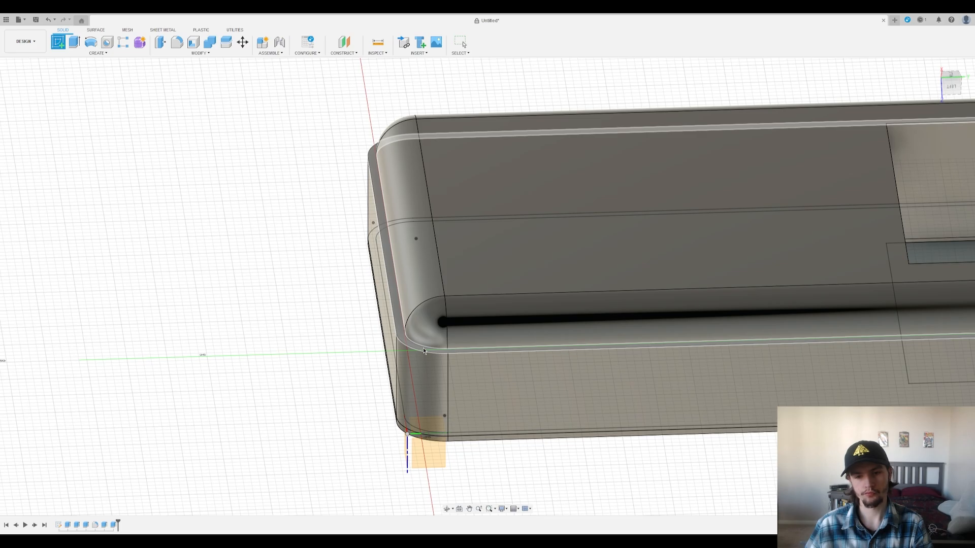
{"action": "left_click", "coordinate": [423, 350]}
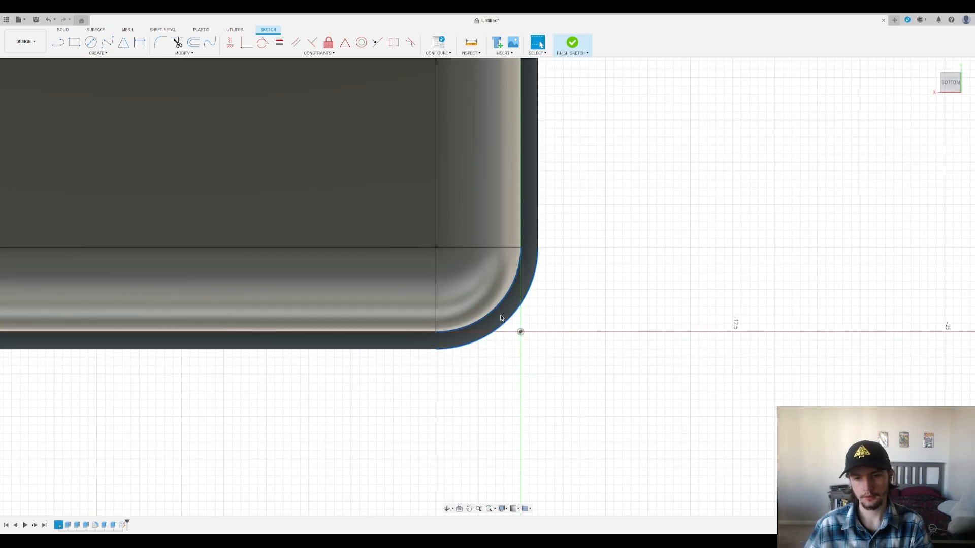
Step: Project the rim corner's inner and outer arcs into the sketch and finish it
{"action": "left_click", "coordinate": [108, 53]}
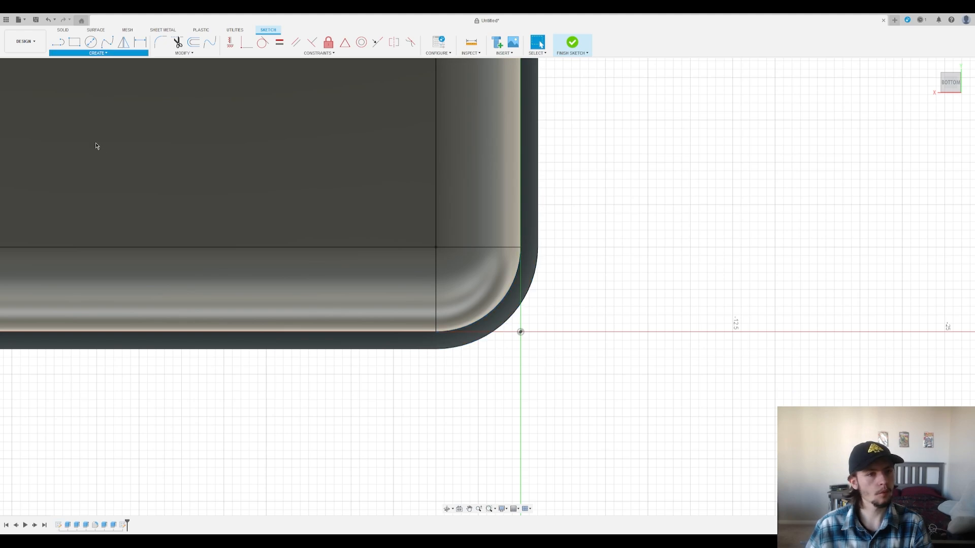
{"action": "left_click", "coordinate": [139, 170]}
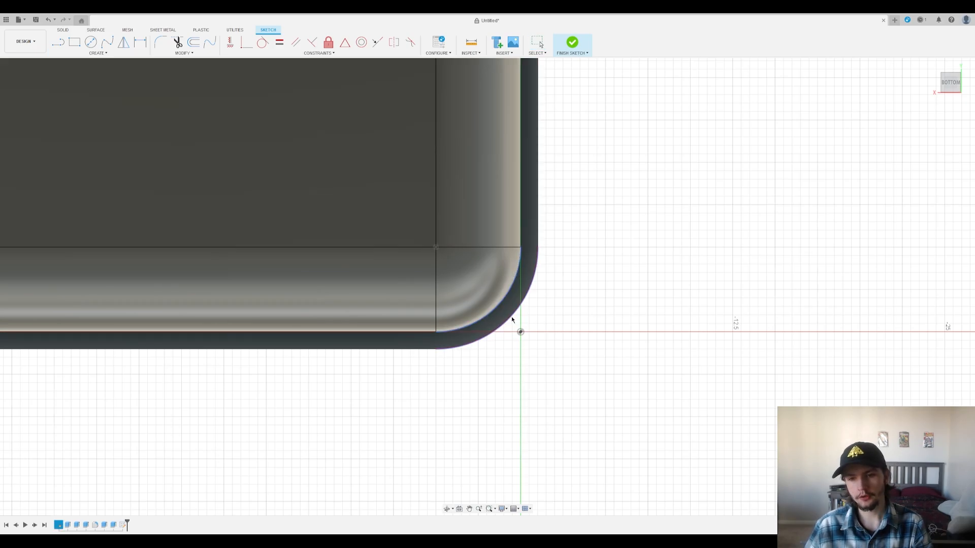
{"action": "left_click", "coordinate": [512, 320]}
{"action": "mouse_move", "coordinate": [840, 159]}
{"action": "middle_mouse_down", "text": "shift"}
{"action": "mouse_move", "coordinate": [553, 256]}
{"action": "mouse_move", "coordinate": [470, 272]}
{"action": "middle_mouse_up", "text": "shift"}
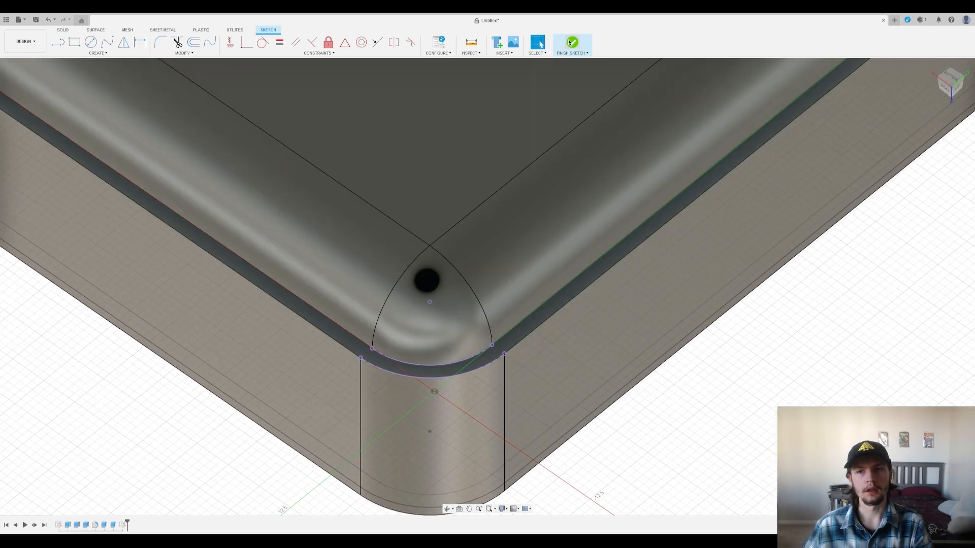
{"action": "left_click", "coordinate": [573, 43]}
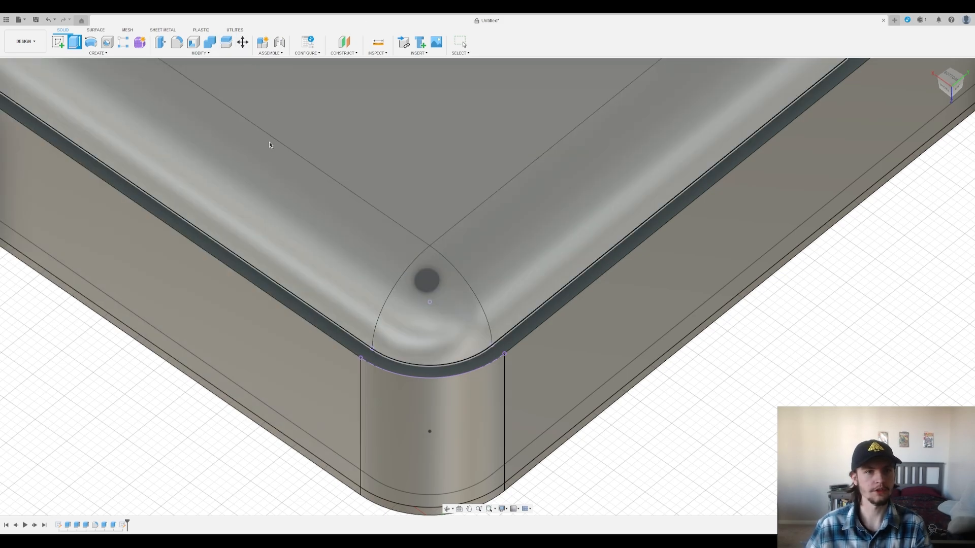
Step: Reopen the corner sketch, join the two arcs with a short line at each end, and finish the sketch
{"action": "double_click", "coordinate": [65, 155]}
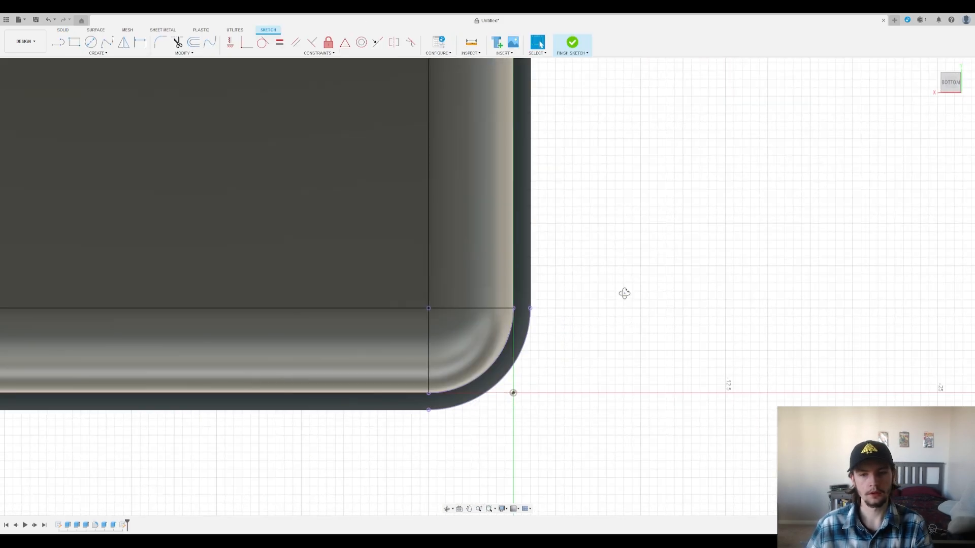
{"action": "middle_click_drag", "start_coordinate": [625, 292], "coordinate": [503, 245], "text": "shift"}
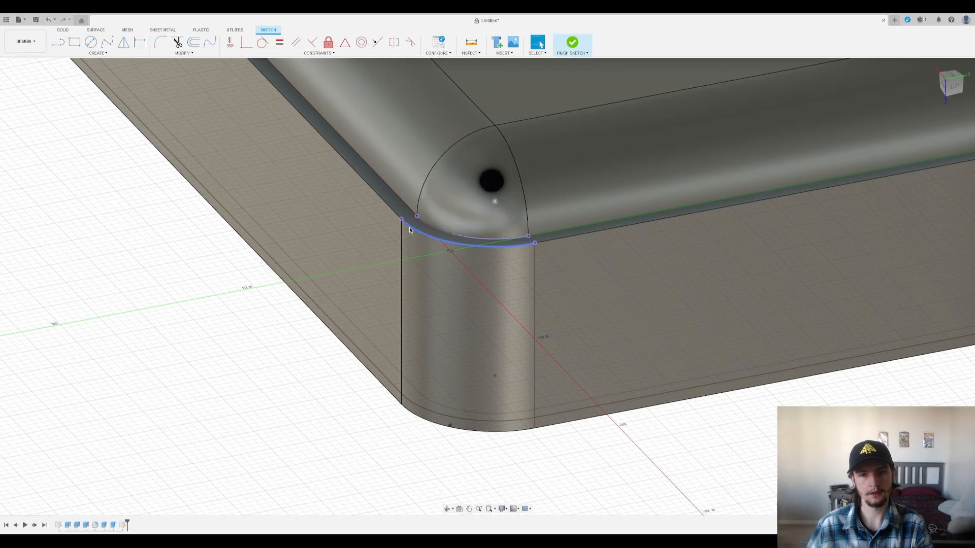
{"action": "left_click", "coordinate": [58, 43]}
{"action": "middle_click_drag", "start_coordinate": [364, 91], "coordinate": [482, 224], "text": "shift"}
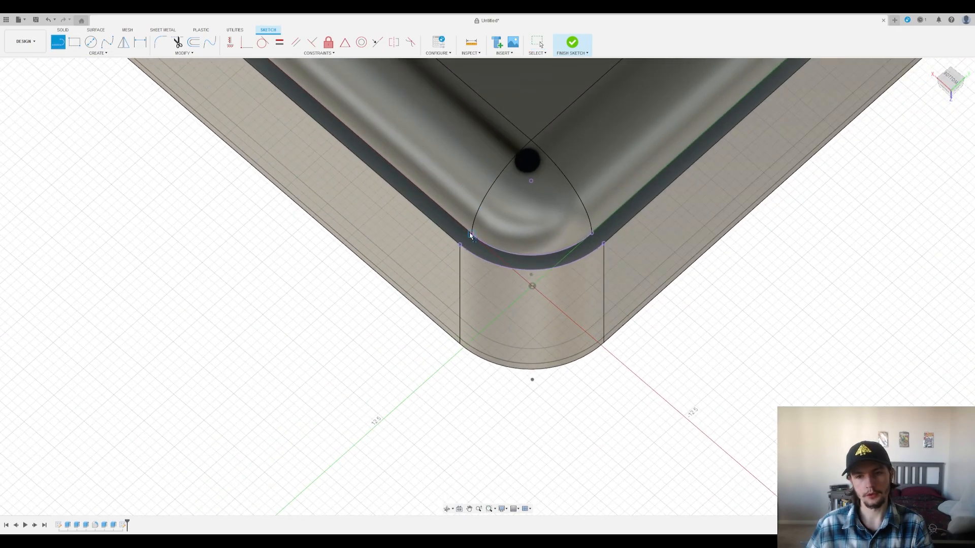
{"action": "left_click", "coordinate": [471, 234]}
{"action": "left_click", "coordinate": [592, 234]}
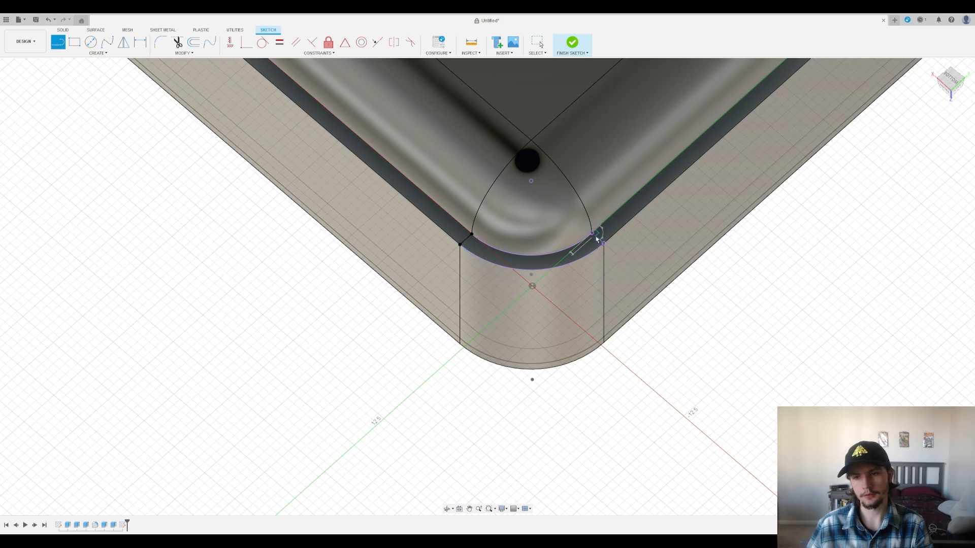
{"action": "left_click", "coordinate": [603, 243]}
{"action": "key", "text": "Escape"}
{"action": "left_click", "coordinate": [571, 41]}
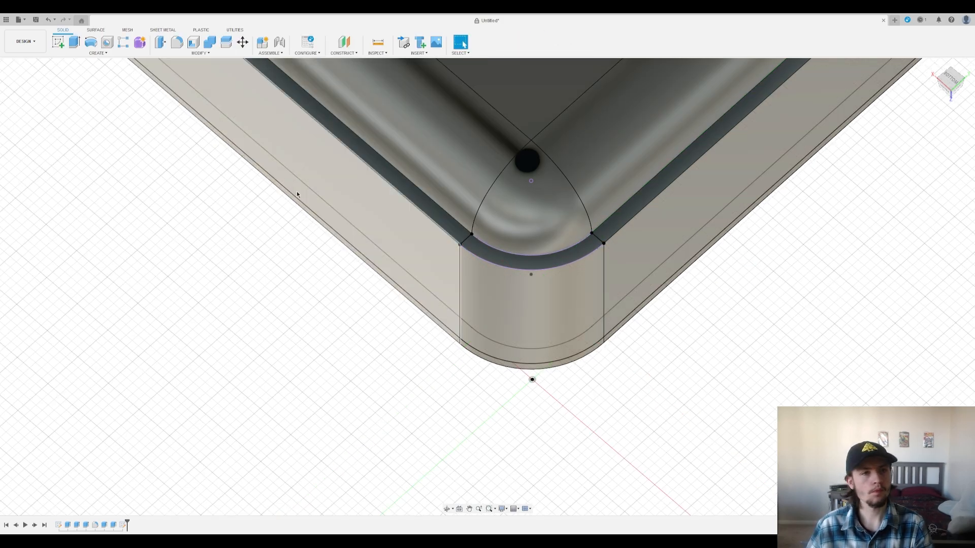
Step: Extrude the closed corner strip between the two arcs slightly beyond the rim wall's upper face
{"action": "middle_click_drag", "start_coordinate": [550, 274], "coordinate": [521, 321]}
{"action": "key", "text": "e"}
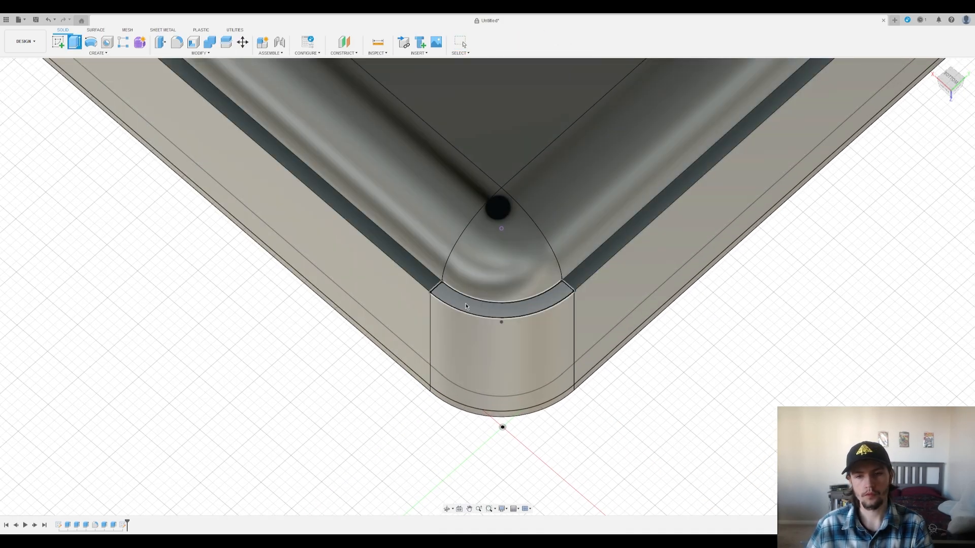
{"action": "left_click", "coordinate": [509, 301]}
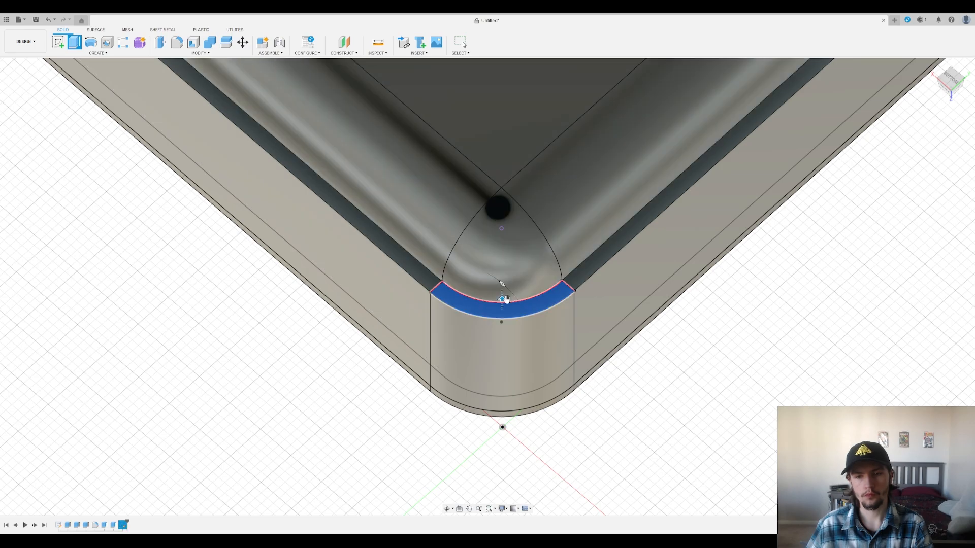
{"action": "left_click_drag", "start_coordinate": [504, 299], "coordinate": [505, 295]}
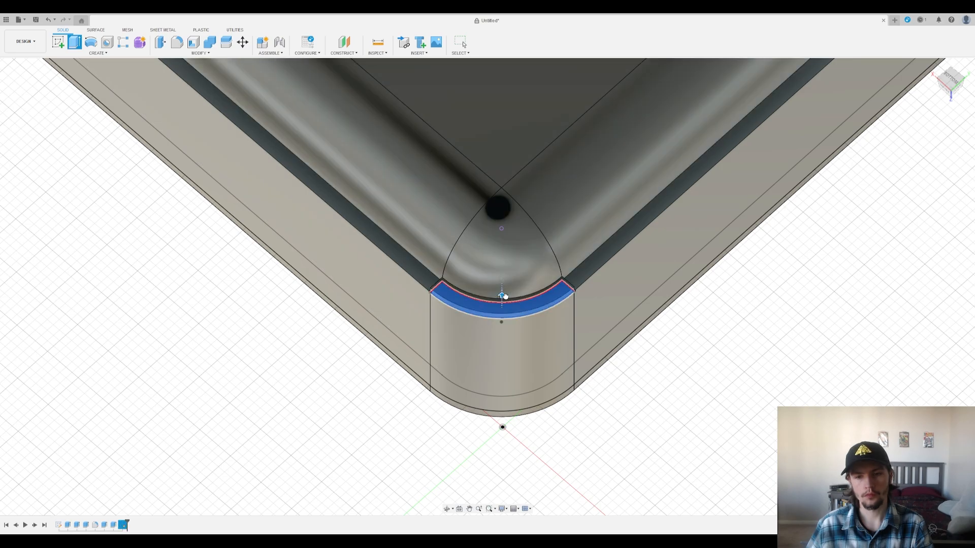
{"action": "middle_click_drag", "start_coordinate": [610, 289], "coordinate": [425, 384], "text": "shift"}
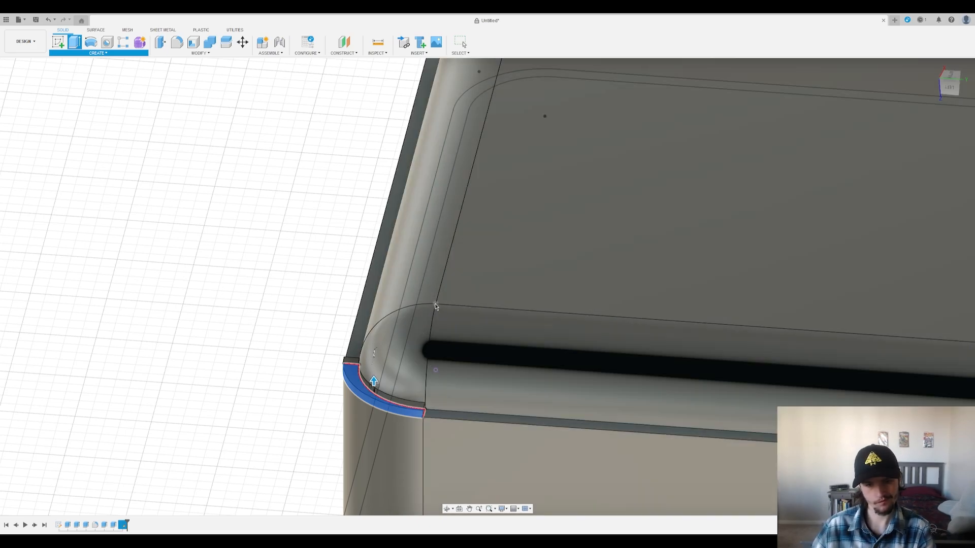
{"action": "key", "text": "Return"}
{"action": "middle_click_drag", "start_coordinate": [465, 394], "coordinate": [405, 347], "text": "shift"}
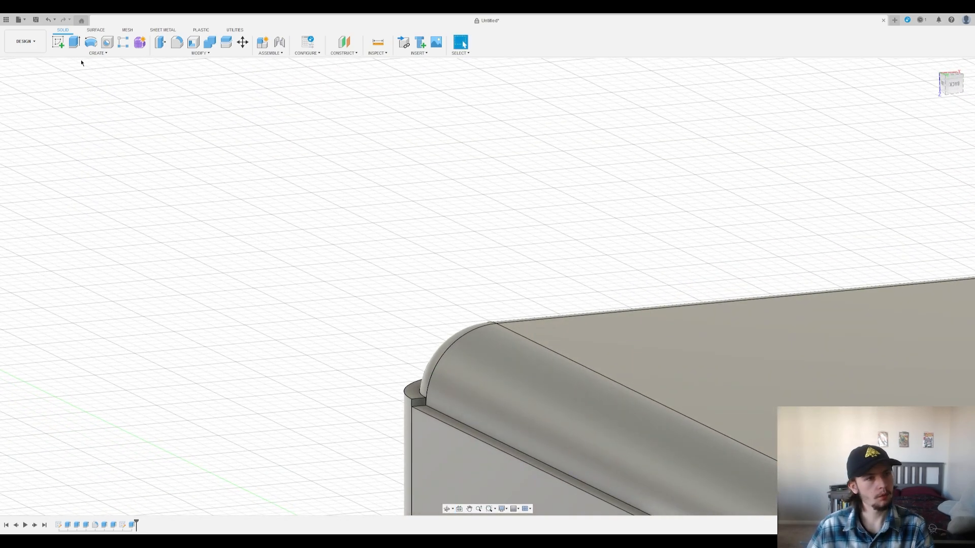
{"action": "left_click", "coordinate": [61, 39]}
{"action": "left_click", "coordinate": [421, 410]}
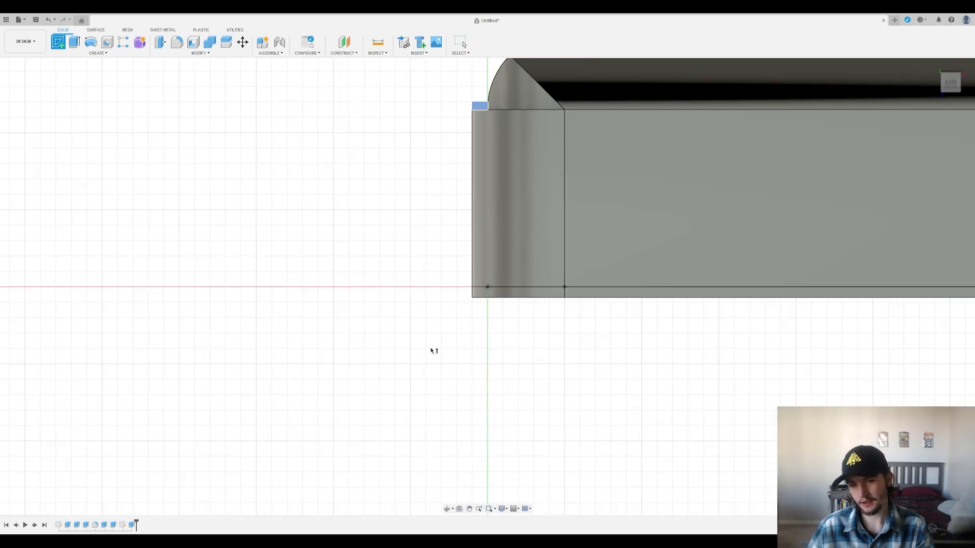
{"action": "mouse_move", "coordinate": [451, 168]}
{"action": "middle_mouse_down"}
{"action": "mouse_move", "coordinate": [442, 367]}
{"action": "mouse_move", "coordinate": [422, 388]}
{"action": "mouse_move", "coordinate": [380, 388]}
{"action": "mouse_move", "coordinate": [539, 394]}
{"action": "middle_mouse_up"}
{"action": "scroll", "coordinate": [548, 388], "scroll_direction": "down", "scroll_amount": 4}
{"action": "scroll", "coordinate": [422, 339], "scroll_direction": "down", "scroll_amount": 3}
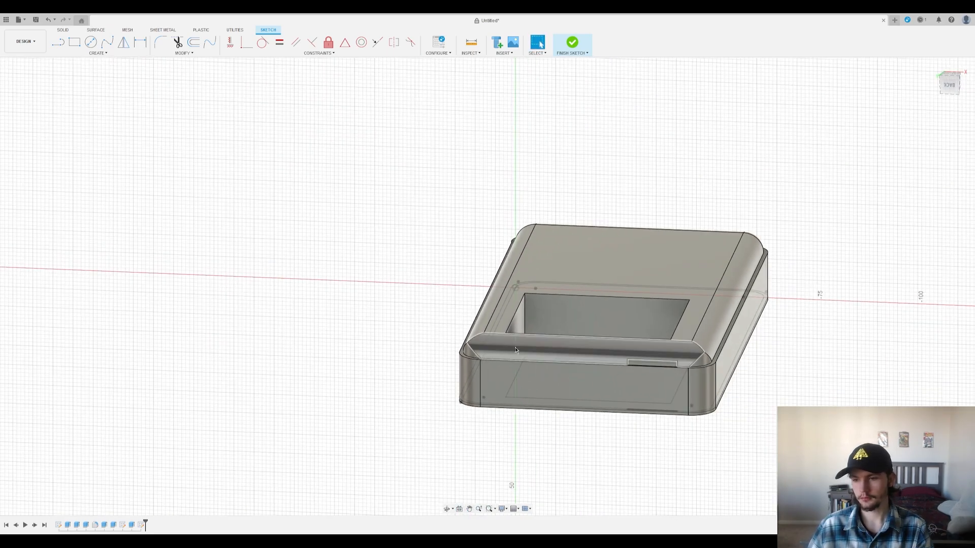
{"action": "middle_click_drag", "start_coordinate": [731, 366], "coordinate": [538, 420], "text": "shift"}
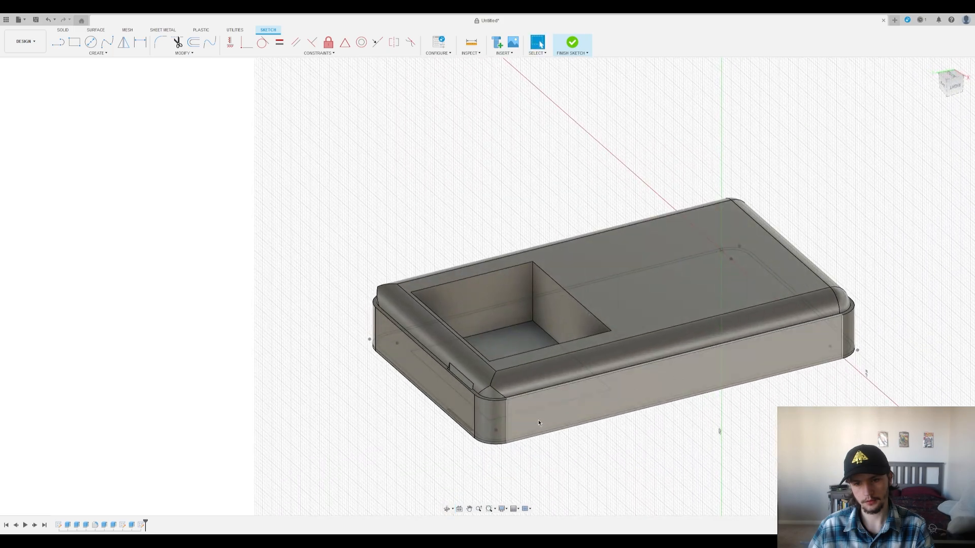
{"action": "scroll", "coordinate": [530, 416], "scroll_direction": "up", "scroll_amount": 5}
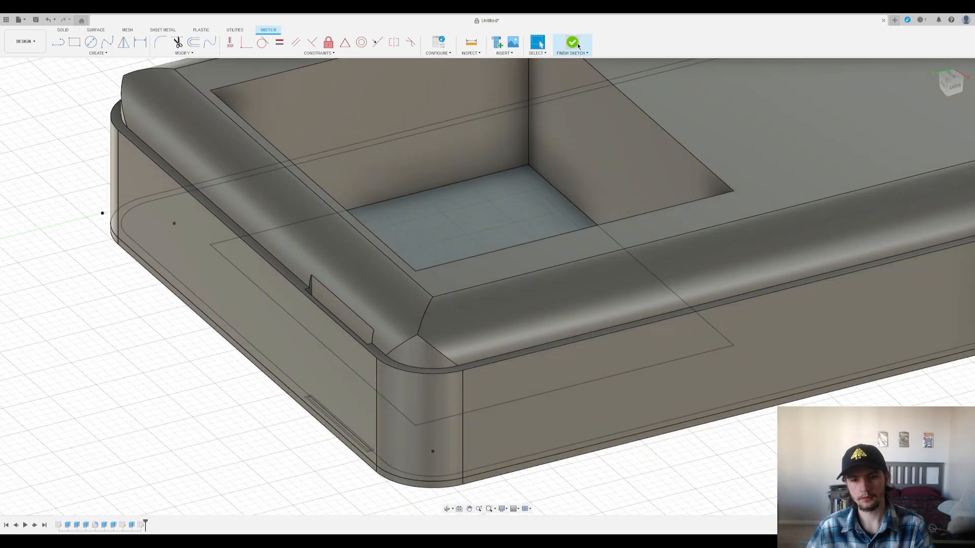
{"action": "left_click", "coordinate": [572, 42]}
{"action": "mouse_move", "coordinate": [537, 312]}
{"action": "middle_mouse_down", "text": "shift"}
{"action": "mouse_move", "coordinate": [524, 309]}
{"action": "mouse_move", "coordinate": [578, 335]}
{"action": "mouse_move", "coordinate": [442, 420]}
{"action": "middle_mouse_up", "text": "shift"}
{"action": "key", "text": "ctrl+z"}
{"action": "key", "text": "ctrl+z"}
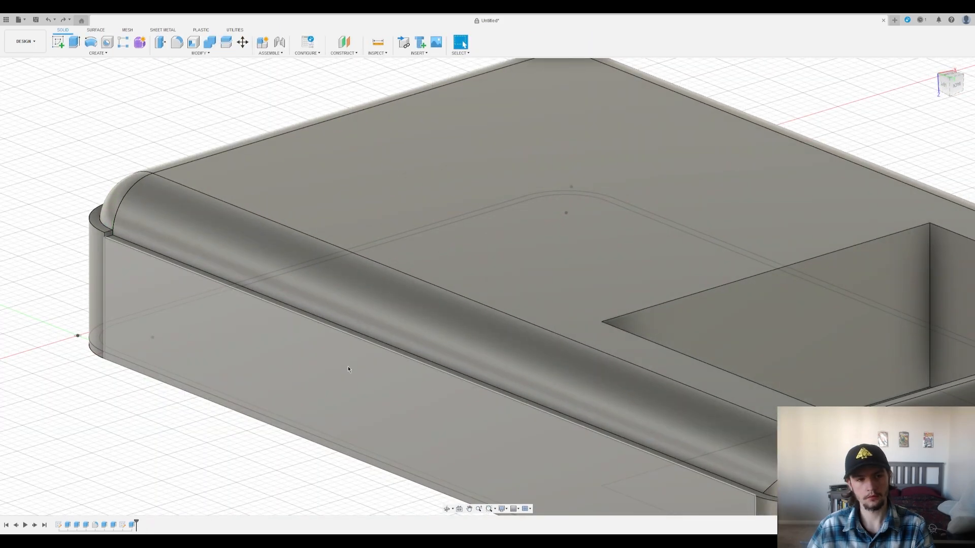
Step: Start a sketch on the small end face of the raised corner strip, beside the short-end fillet
{"action": "middle_click_drag", "start_coordinate": [349, 367], "coordinate": [372, 367], "text": "shift"}
{"action": "middle_click_drag", "start_coordinate": [404, 302], "coordinate": [634, 360]}
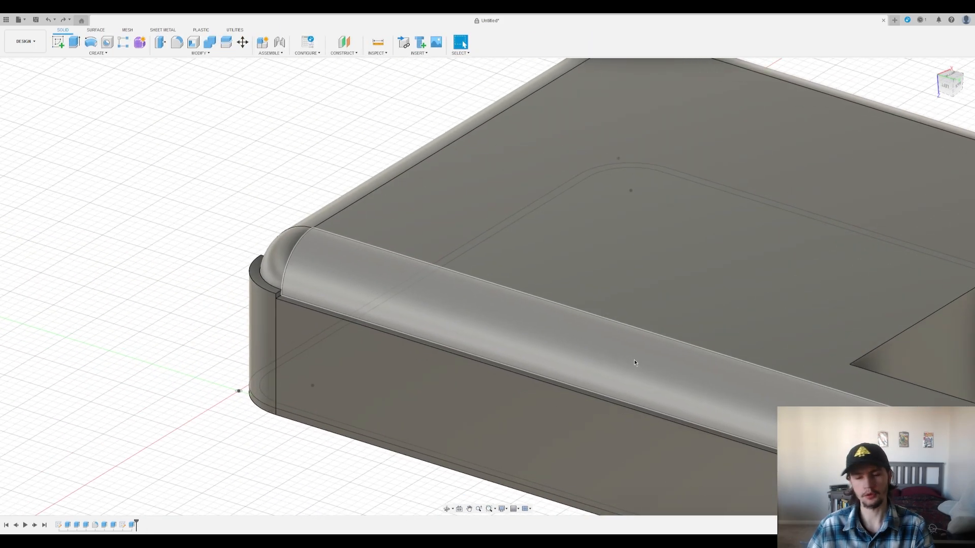
{"action": "left_click", "coordinate": [57, 41]}
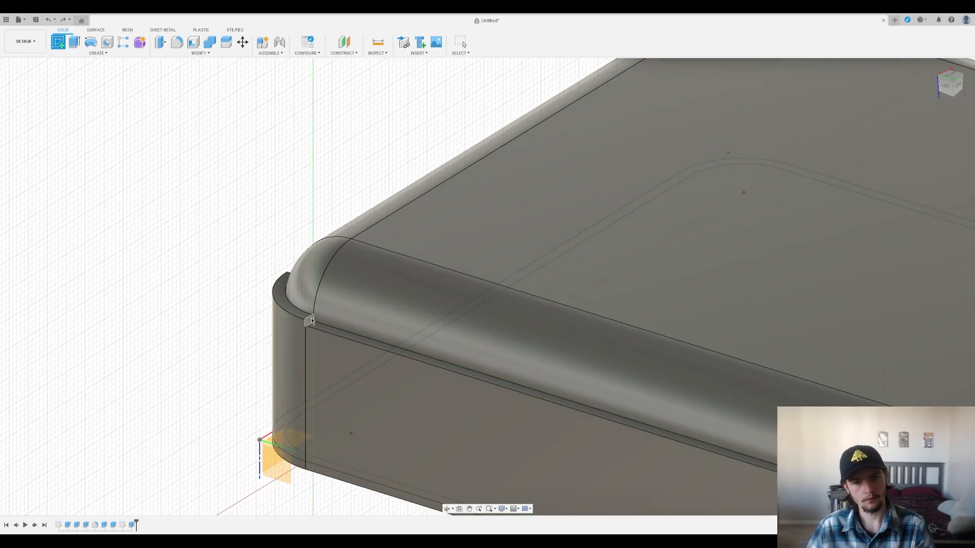
{"action": "left_click", "coordinate": [310, 318]}
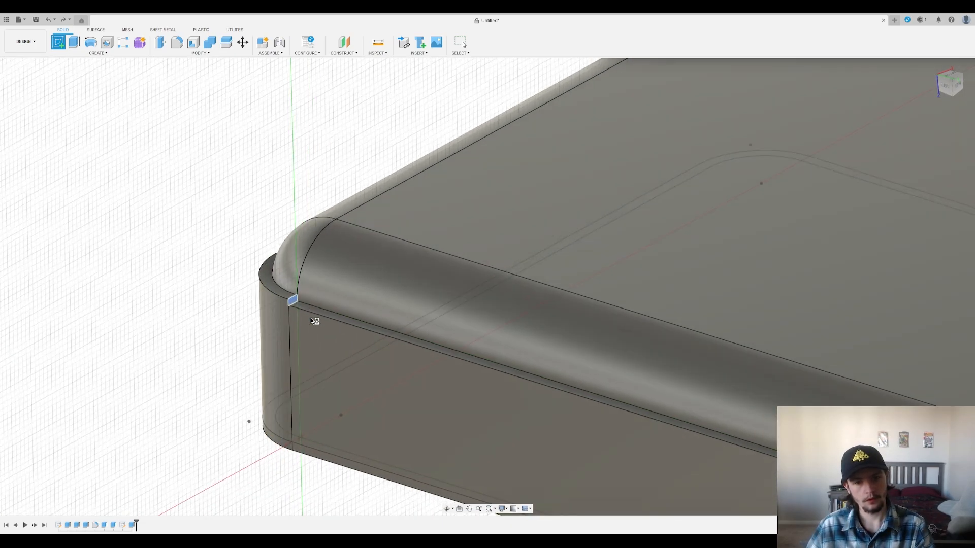
{"action": "mouse_move", "coordinate": [302, 166]}
{"action": "middle_mouse_down"}
{"action": "mouse_move", "coordinate": [379, 363]}
{"action": "mouse_move", "coordinate": [396, 335]}
{"action": "middle_mouse_up"}
{"action": "mouse_move", "coordinate": [300, 225]}
{"action": "middle_mouse_down"}
{"action": "mouse_move", "coordinate": [315, 215]}
{"action": "mouse_move", "coordinate": [718, 448]}
{"action": "middle_mouse_up"}
{"action": "scroll", "coordinate": [601, 380], "scroll_direction": "up", "scroll_amount": 8}
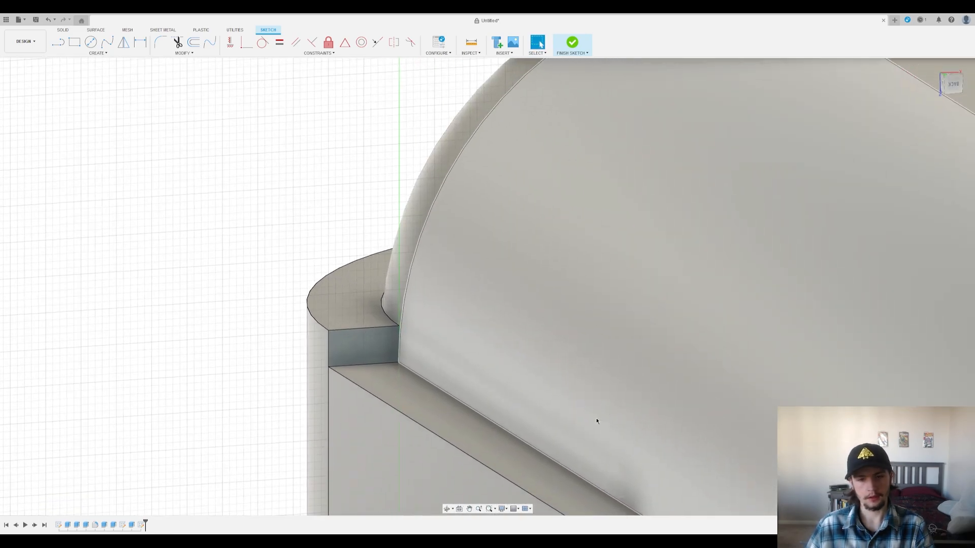
{"action": "scroll", "coordinate": [291, 229], "scroll_direction": "down", "scroll_amount": 4}
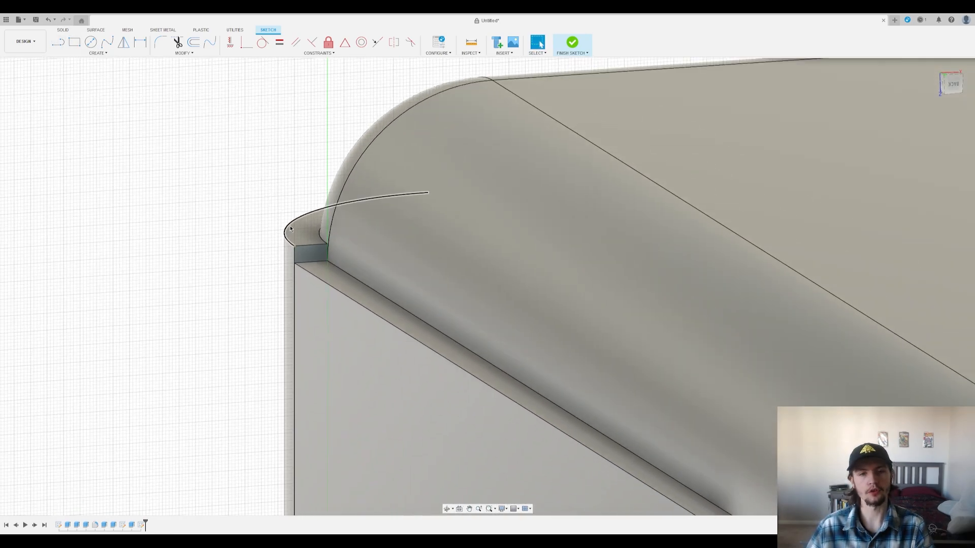
{"action": "middle_click_drag", "start_coordinate": [291, 229], "coordinate": [374, 318]}
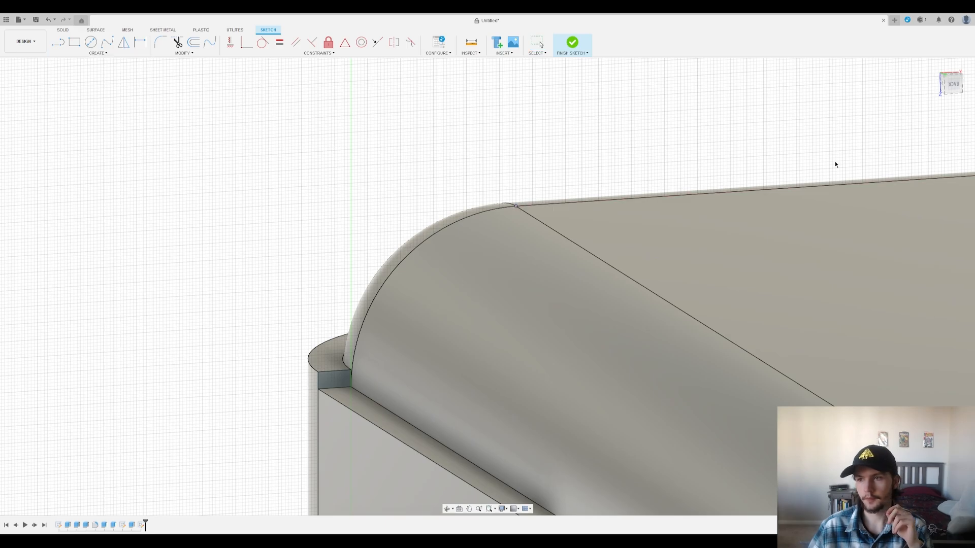
Step: Sketch a horizontal line from the corner strip's lower outer corner to beneath the fillet's upper end, and a vertical line up to that end
{"action": "key", "text": "l"}
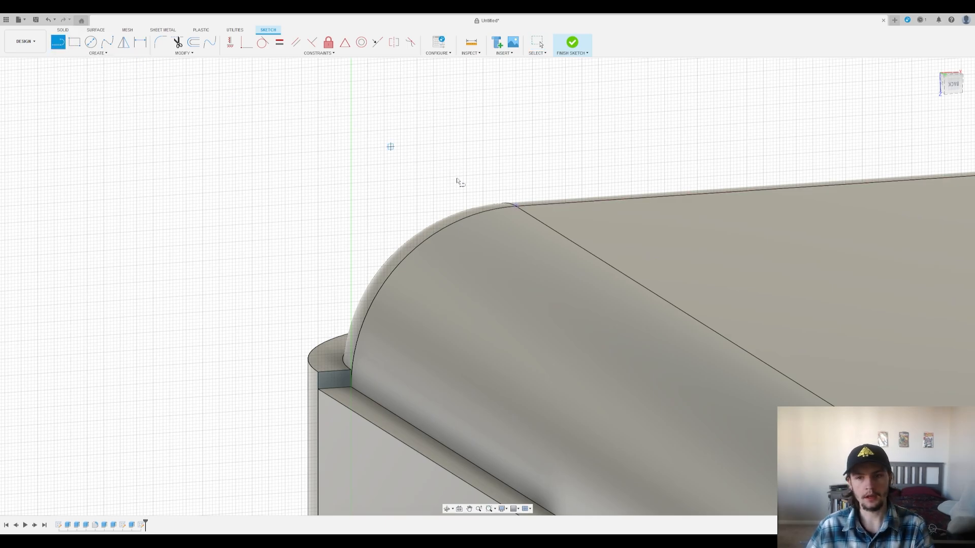
{"action": "key", "text": "Escape"}
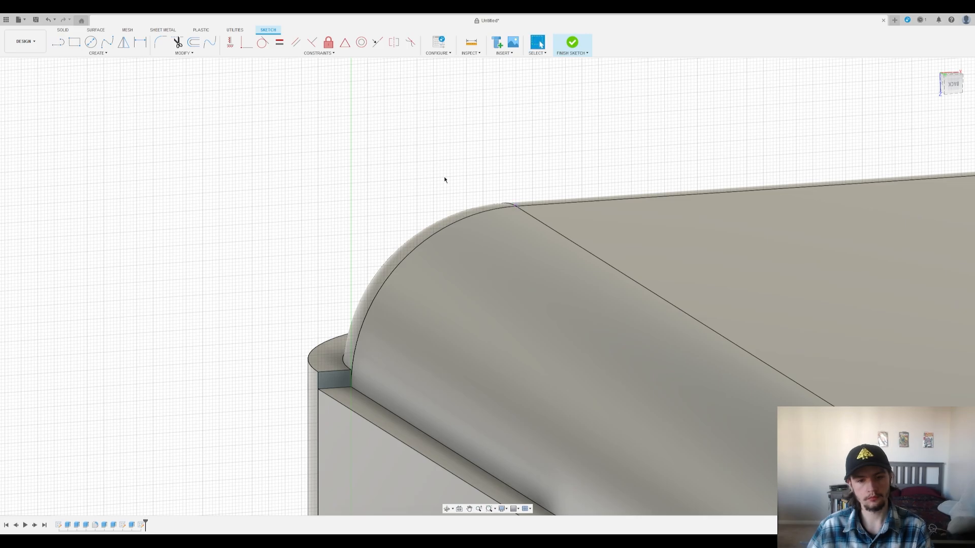
{"action": "left_click", "coordinate": [58, 42]}
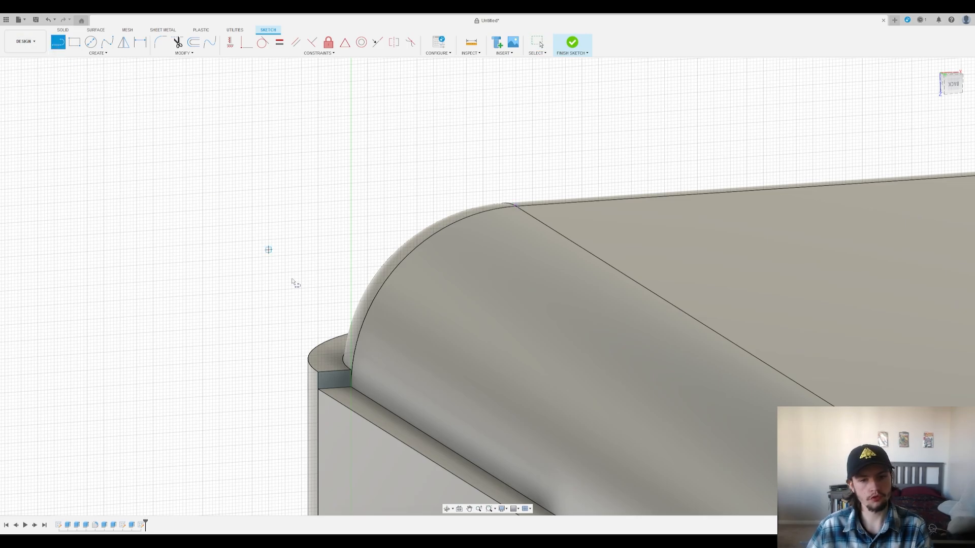
{"action": "left_click", "coordinate": [330, 386]}
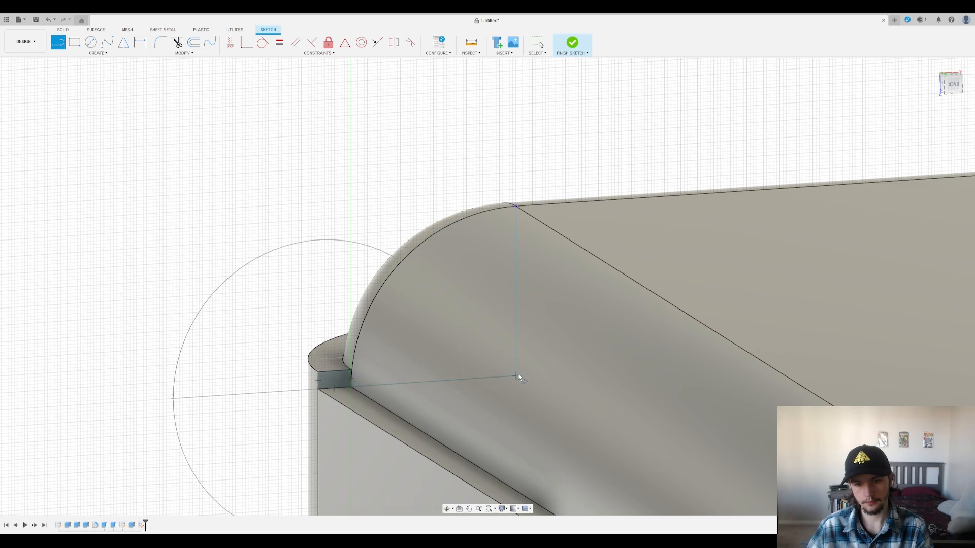
{"action": "left_click", "coordinate": [516, 377]}
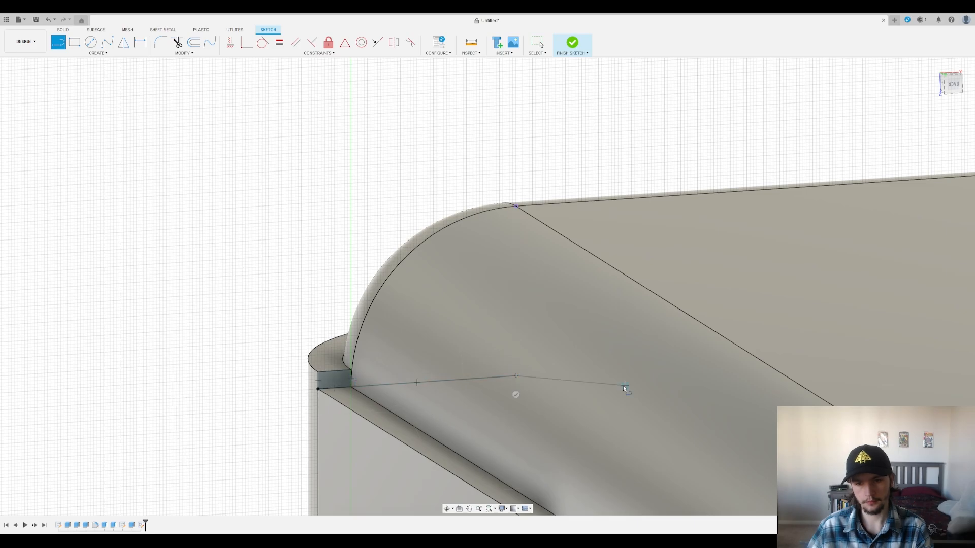
{"action": "left_click", "coordinate": [516, 205]}
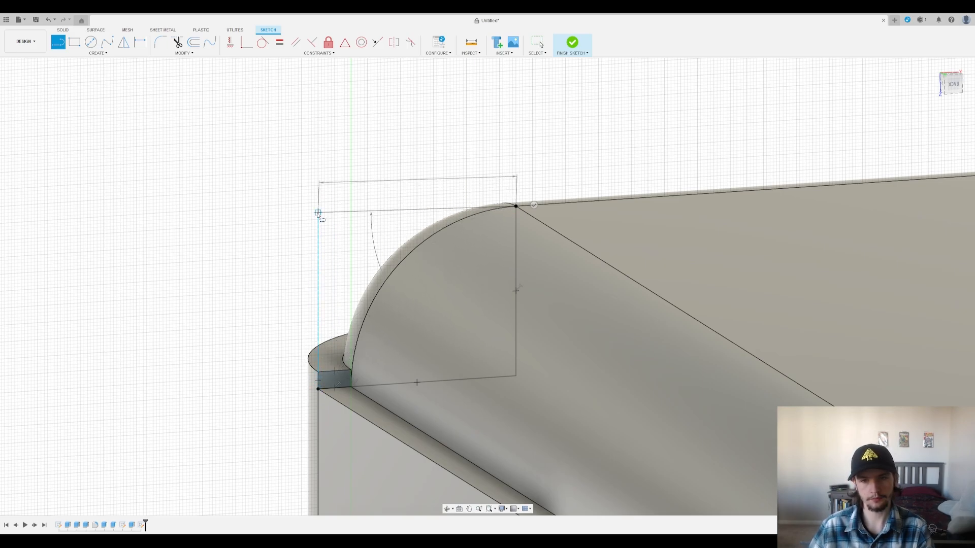
Step: Try closing the profile with a line level with the fillet's top and one down to the strip's outer corner, rounding their corner
{"action": "left_click", "coordinate": [318, 219]}
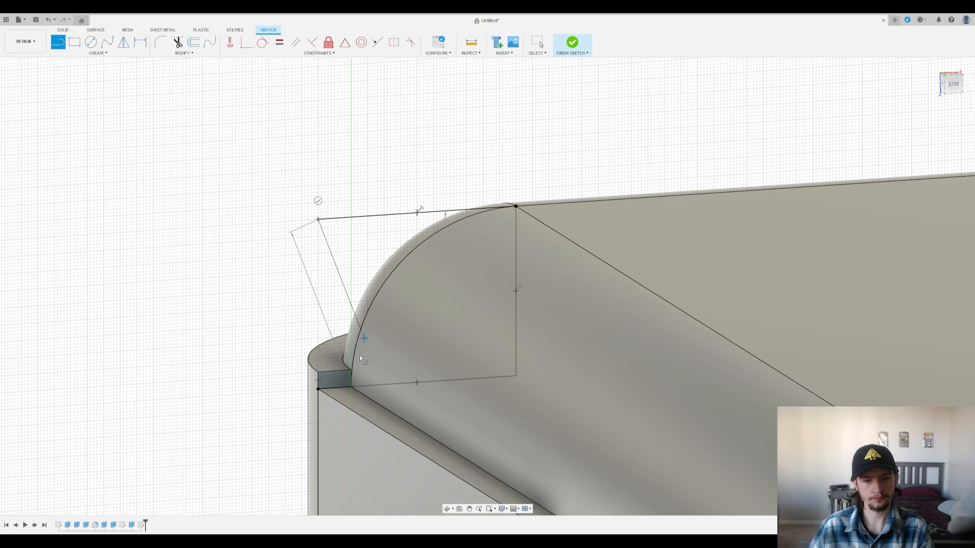
{"action": "left_click", "coordinate": [317, 389]}
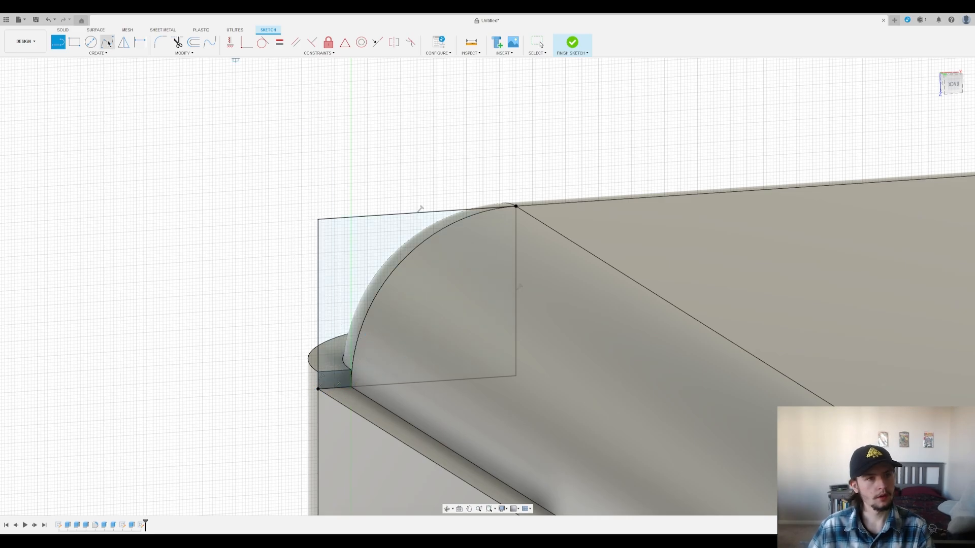
{"action": "left_click", "coordinate": [160, 42]}
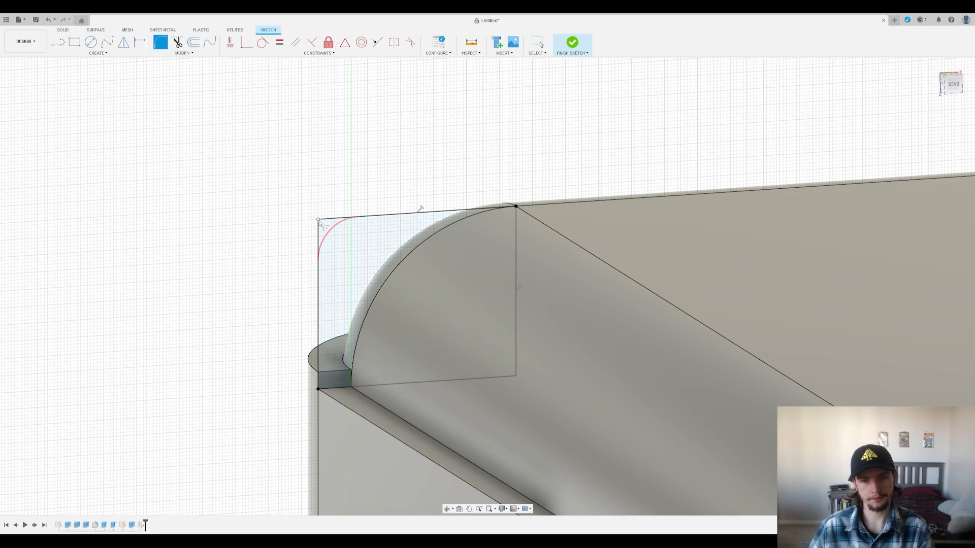
{"action": "left_click", "coordinate": [319, 223]}
{"action": "left_click_drag", "start_coordinate": [323, 224], "coordinate": [360, 264]}
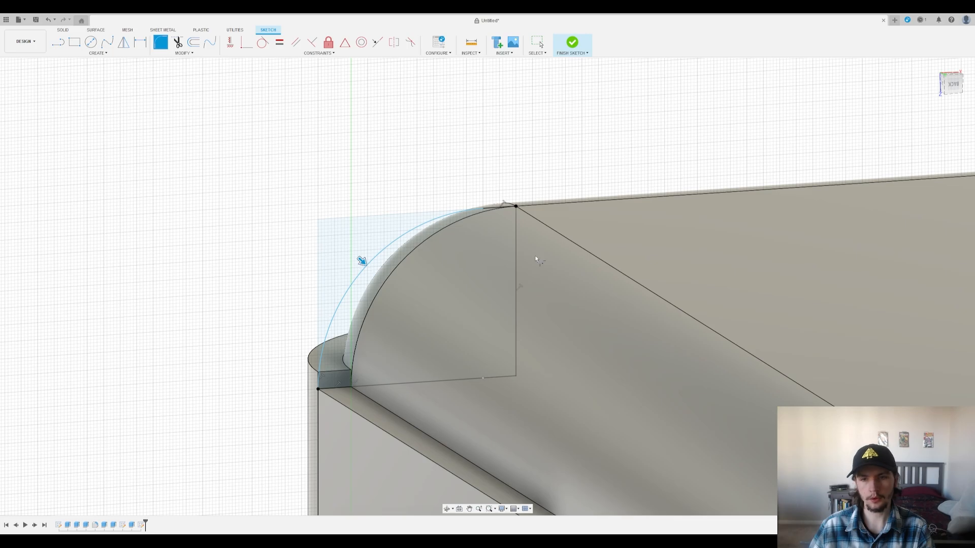
{"action": "middle_click_drag", "start_coordinate": [545, 287], "coordinate": [538, 285], "text": "shift"}
{"action": "key", "text": "Escape"}
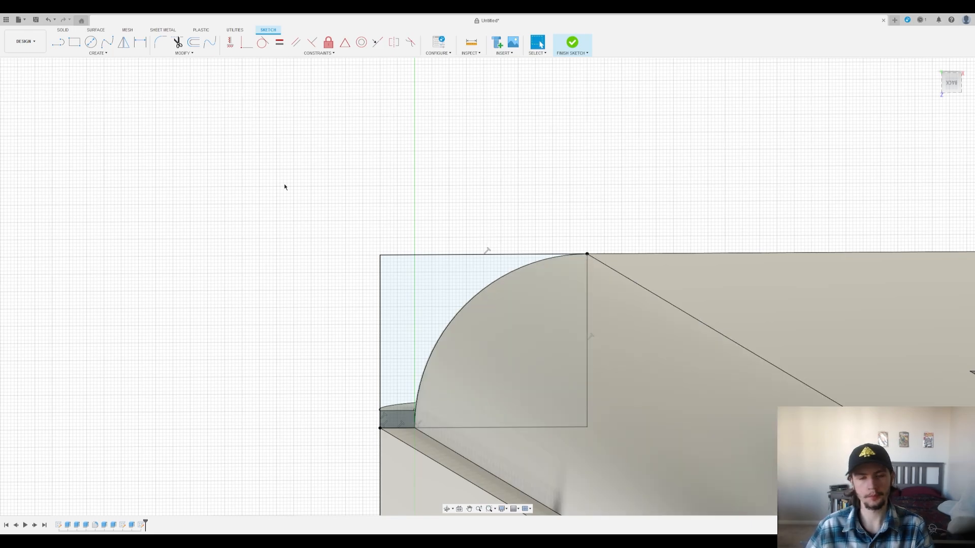
{"action": "key", "text": "ctrl+z"}
{"action": "key", "text": "ctrl+z"}
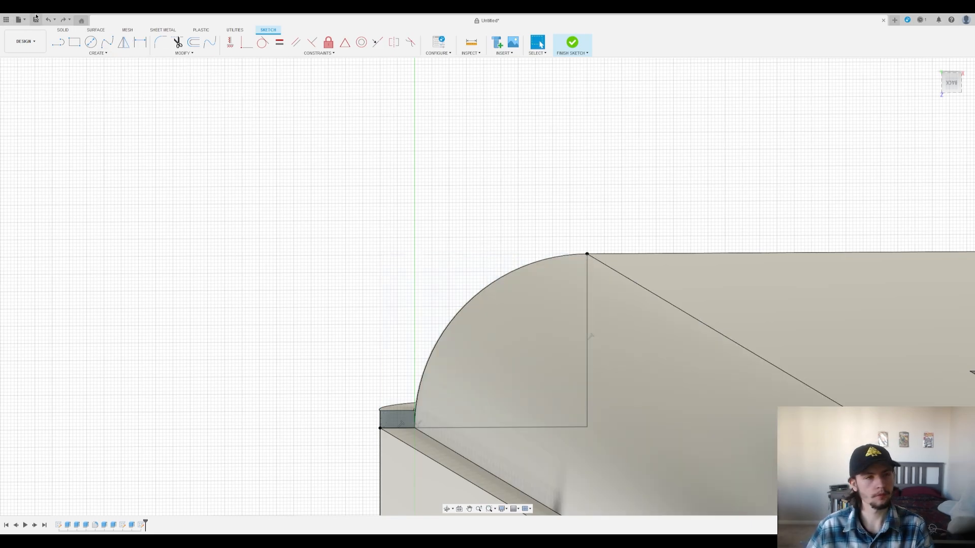
Step: Draw a 1 mm vertical line up from the fillet's upper end and close the profile with lines across and down to the strip's outer corner
{"action": "left_click", "coordinate": [58, 42]}
{"action": "left_click_drag", "start_coordinate": [587, 255], "coordinate": [587, 219]}
{"action": "key", "text": "Escape"}
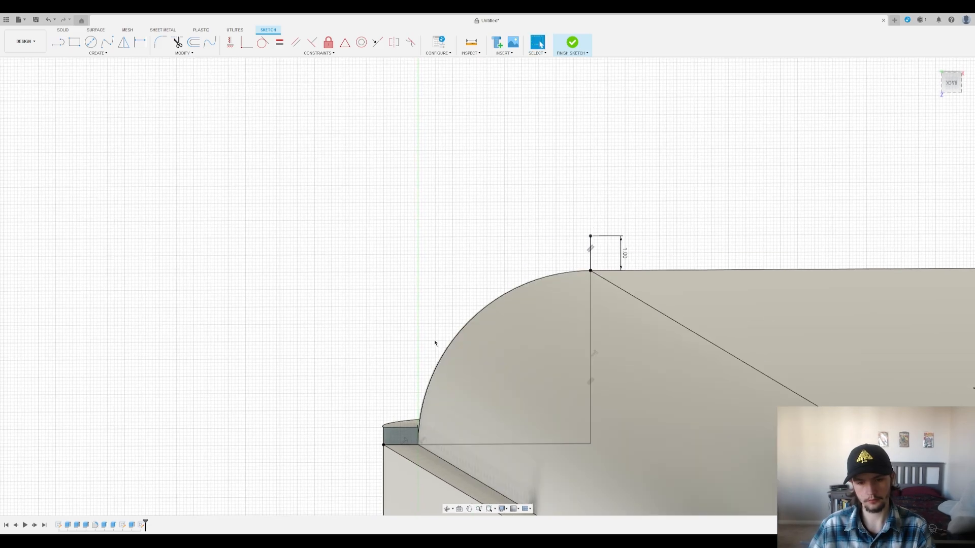
{"action": "key", "text": "l"}
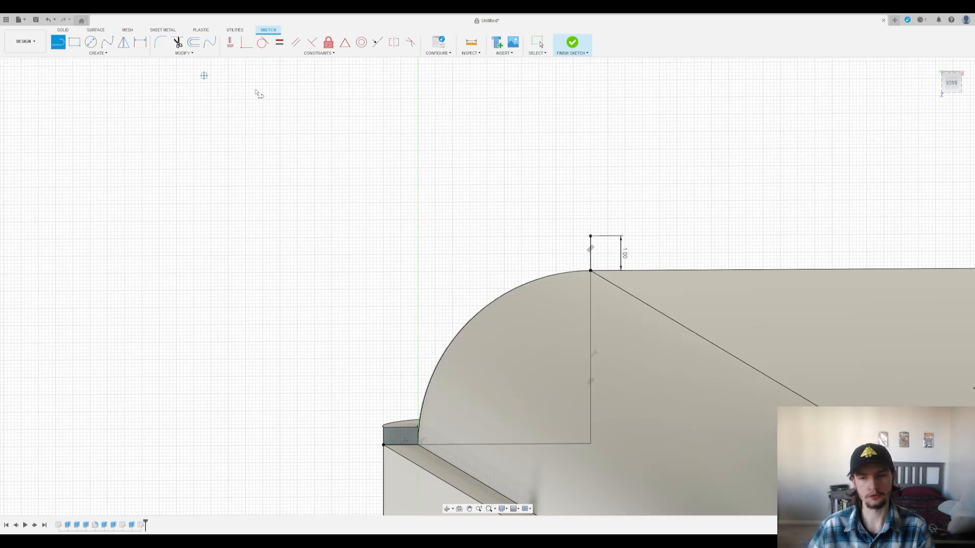
{"action": "left_click", "coordinate": [590, 236]}
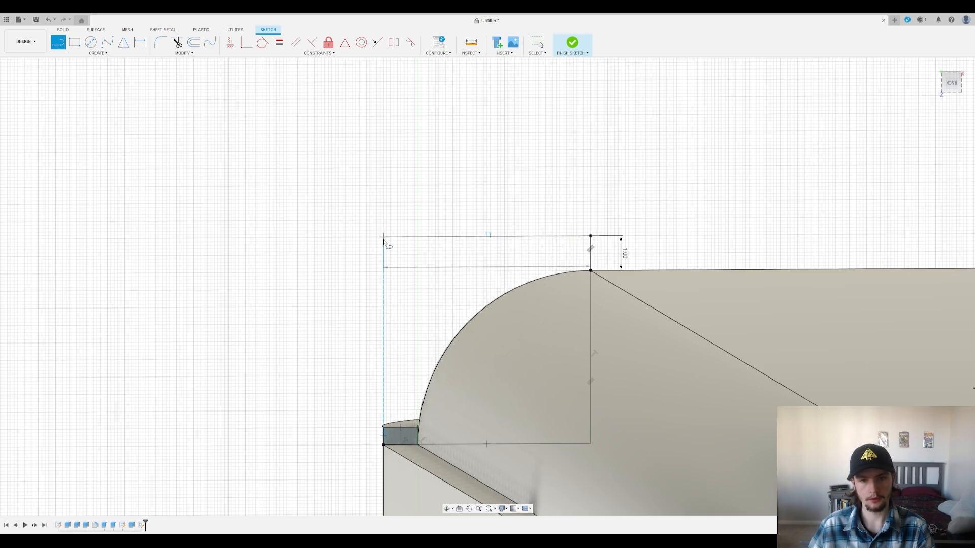
{"action": "left_click", "coordinate": [384, 237]}
{"action": "left_click", "coordinate": [383, 445]}
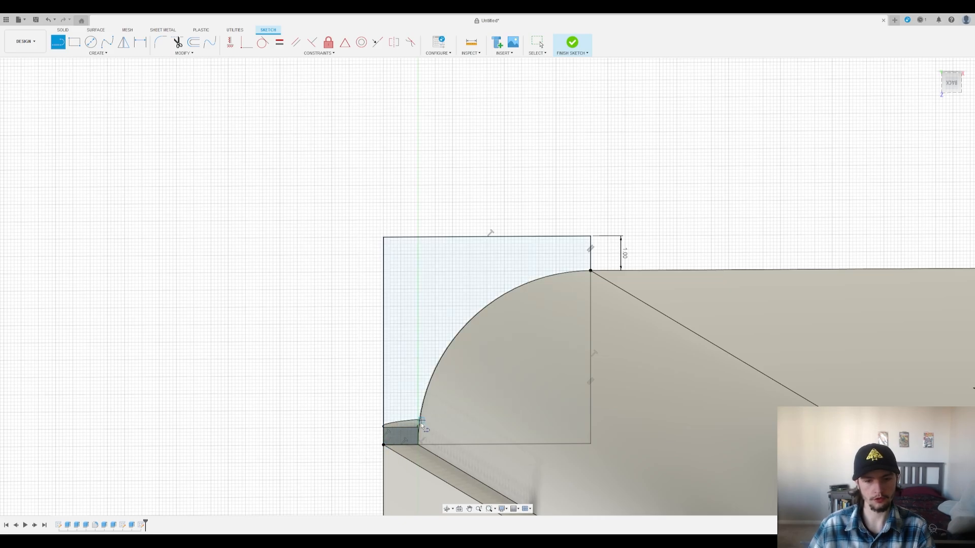
Step: Round the profile's upper outer corner with a 5.5 mm sketch fillet and finish the sketch
{"action": "left_click", "coordinate": [160, 41]}
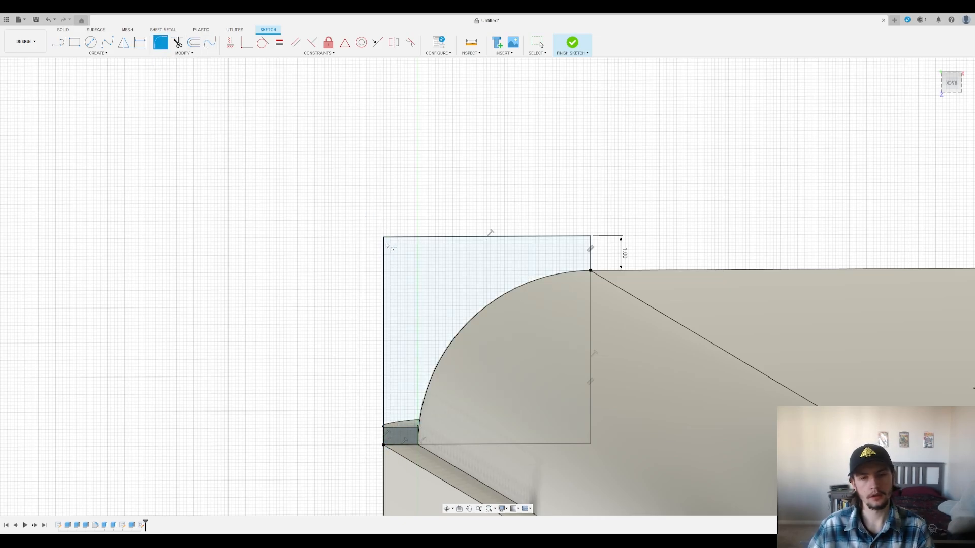
{"action": "left_click", "coordinate": [392, 245]}
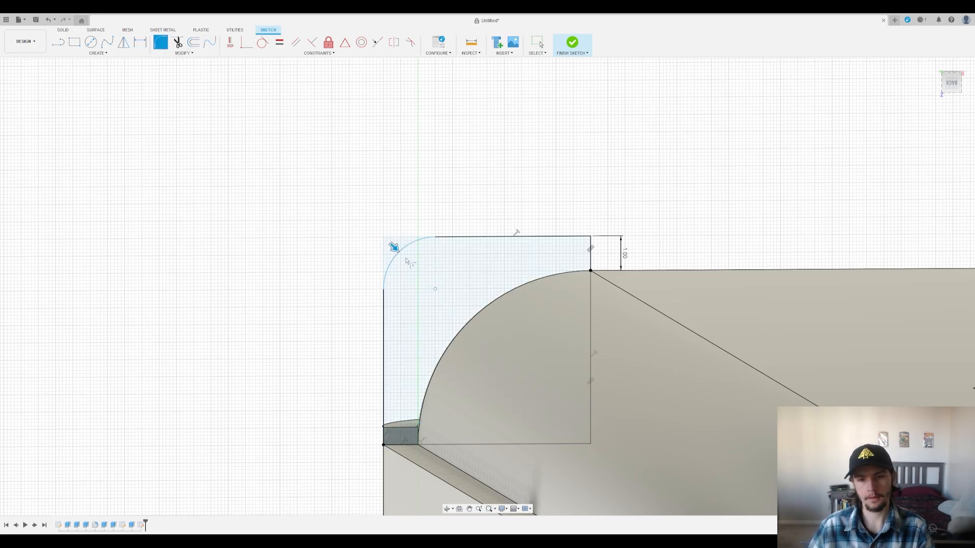
{"action": "left_click_drag", "start_coordinate": [395, 247], "coordinate": [438, 290]}
{"action": "key", "text": "Return"}
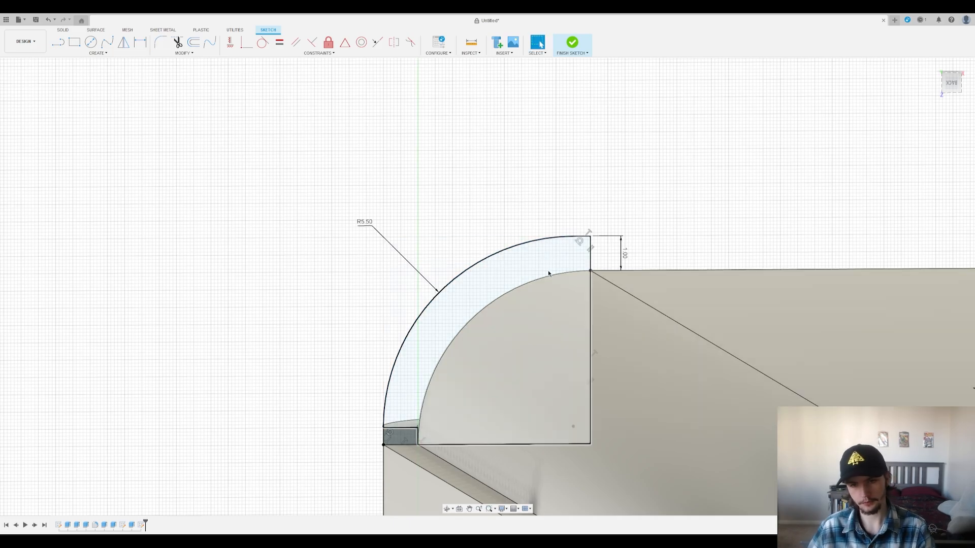
{"action": "mouse_move", "coordinate": [604, 259]}
{"action": "middle_mouse_down", "text": "shift"}
{"action": "mouse_move", "coordinate": [616, 254]}
{"action": "mouse_move", "coordinate": [635, 276]}
{"action": "middle_mouse_up", "text": "shift"}
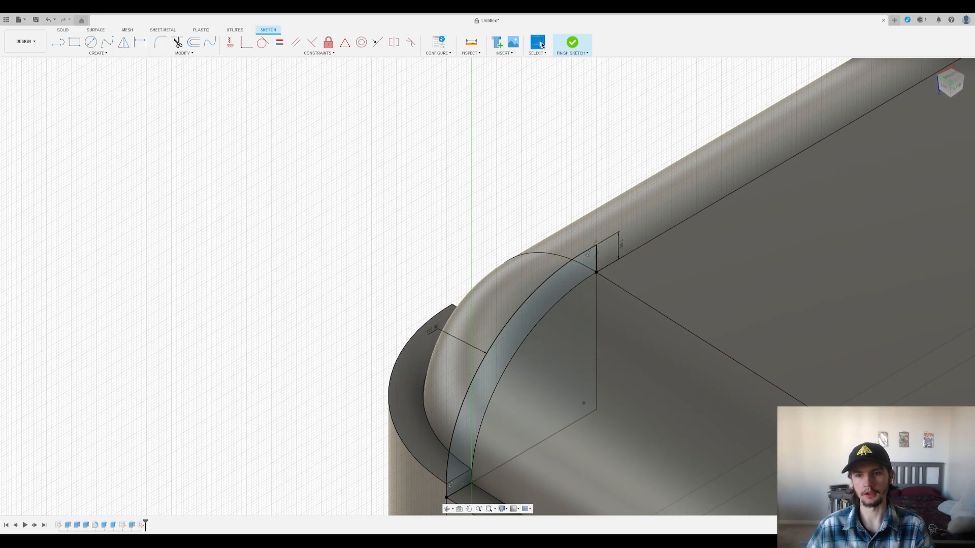
{"action": "left_click", "coordinate": [572, 42]}
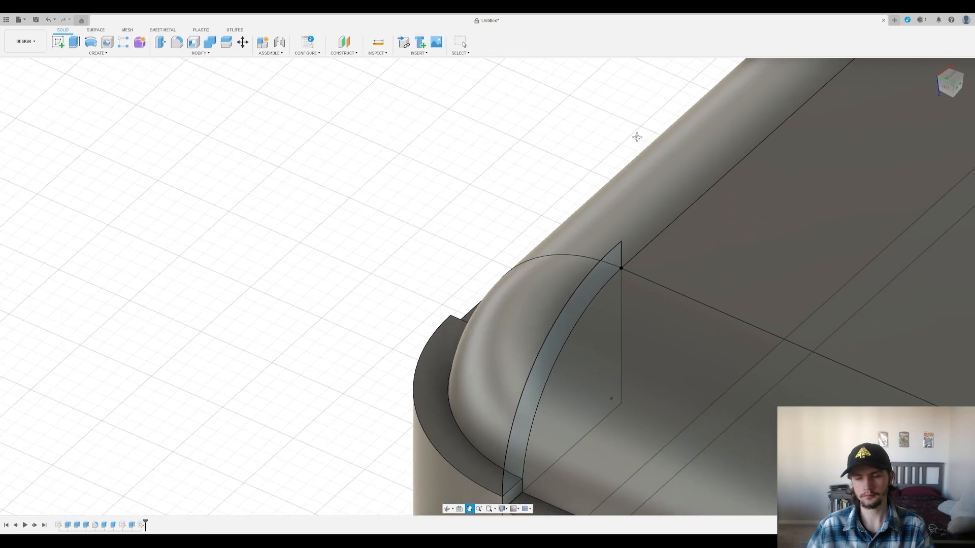
{"action": "left_click_drag", "start_coordinate": [637, 137], "coordinate": [525, 87]}
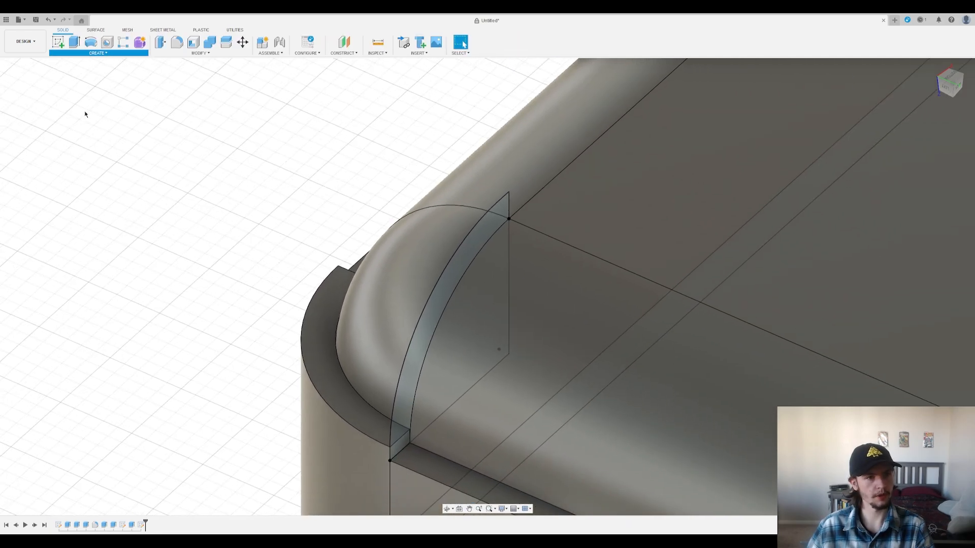
{"action": "left_click", "coordinate": [471, 239]}
{"action": "middle_click_drag", "start_coordinate": [544, 250], "coordinate": [736, 220], "text": "shift"}
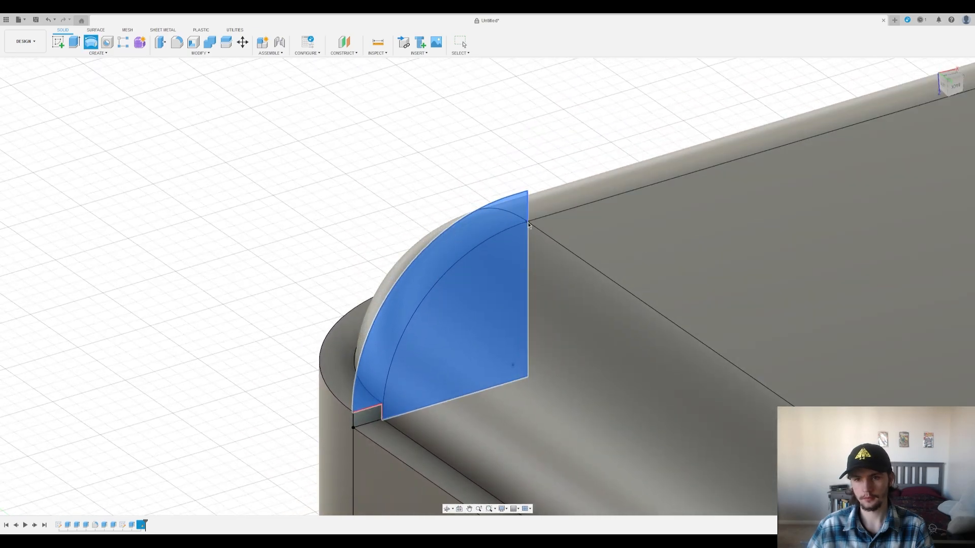
{"action": "left_click", "coordinate": [528, 221]}
{"action": "middle_click_drag", "start_coordinate": [532, 218], "coordinate": [544, 245], "text": "shift"}
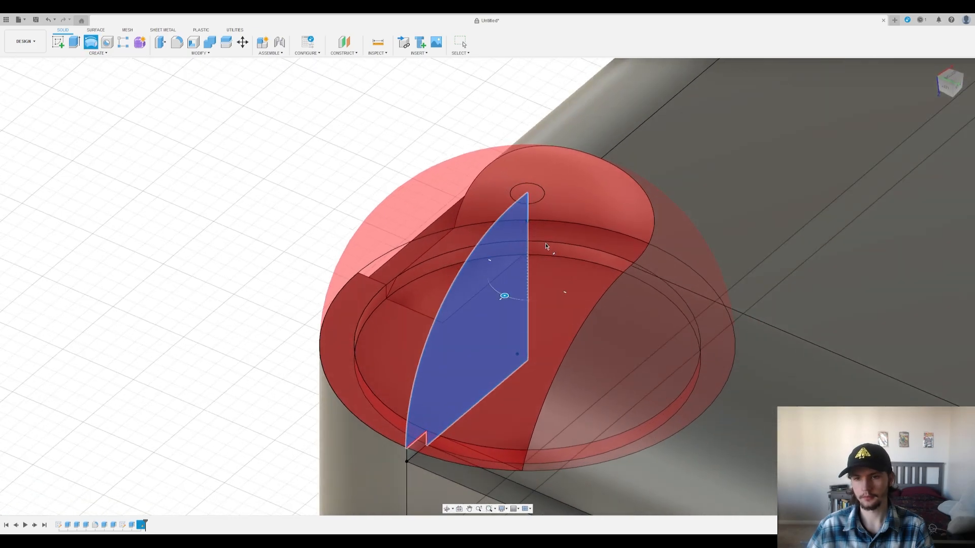
{"action": "scroll", "coordinate": [543, 246], "scroll_direction": "down", "scroll_amount": 3}
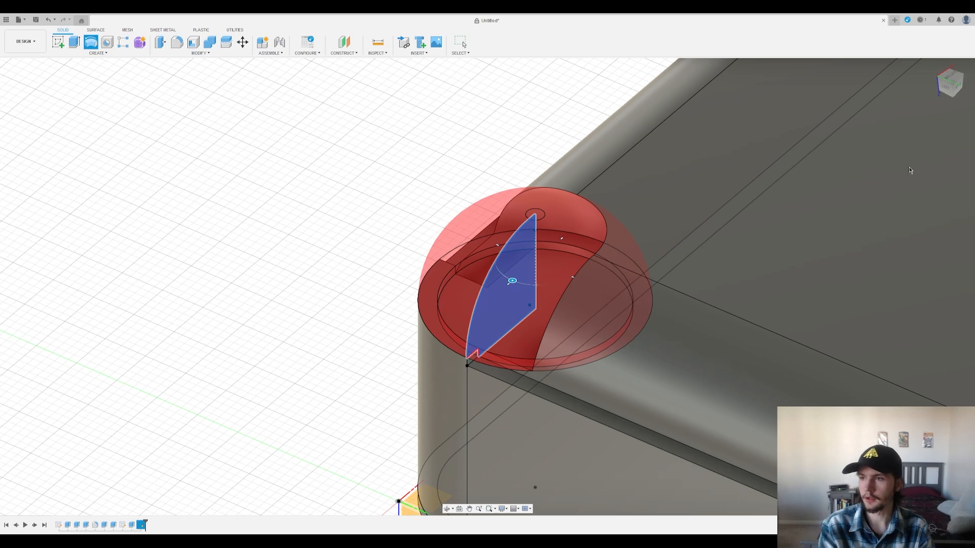
{"action": "type", "text": "90"}
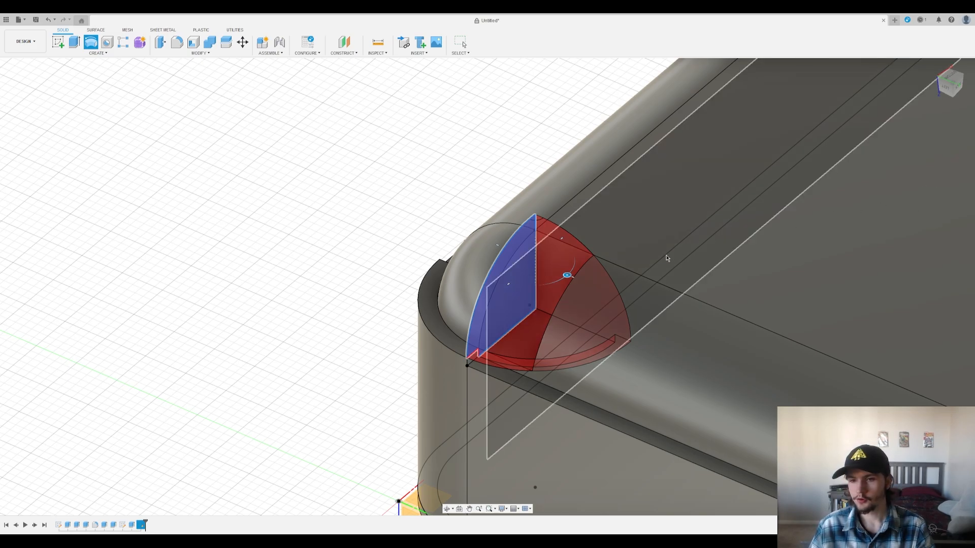
{"action": "left_click_drag", "start_coordinate": [567, 275], "coordinate": [477, 238]}
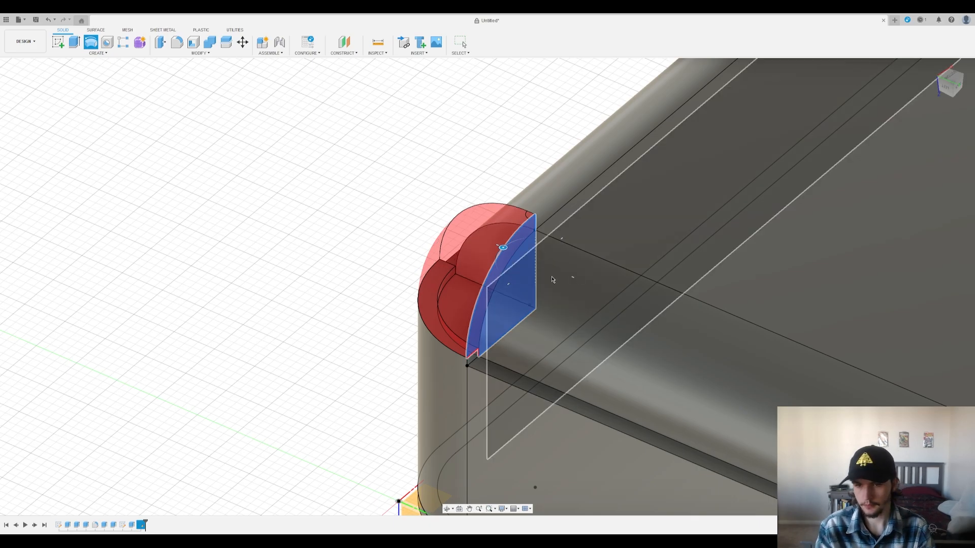
{"action": "left_click", "coordinate": [963, 218]}
Step: Reopen the corner profile sketch, project the body fillet's curved end edge into it, and finish the sketch
{"action": "middle_click_drag", "start_coordinate": [792, 214], "coordinate": [509, 233], "text": "shift"}
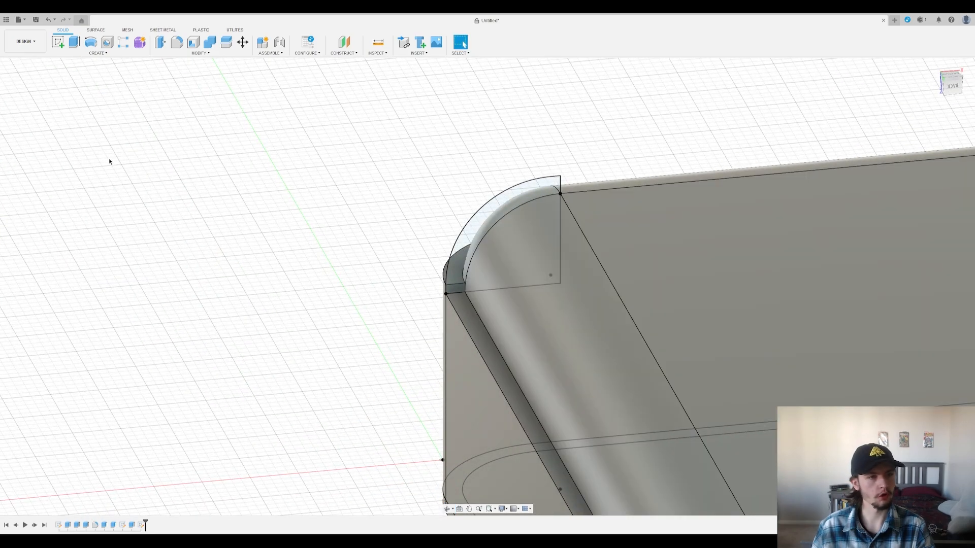
{"action": "left_click", "coordinate": [57, 159]}
{"action": "double_click", "coordinate": [57, 159]}
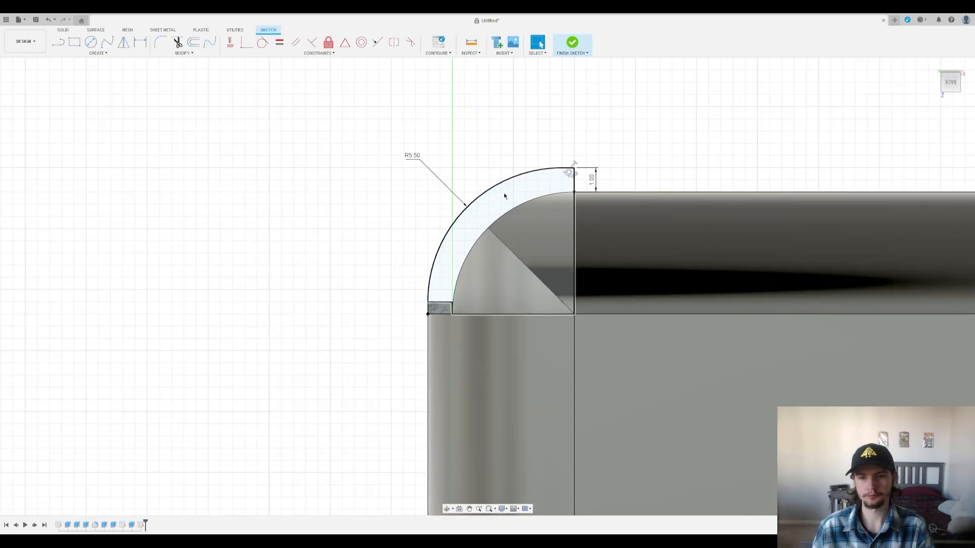
{"action": "middle_click_drag", "start_coordinate": [504, 194], "coordinate": [505, 234], "text": "shift"}
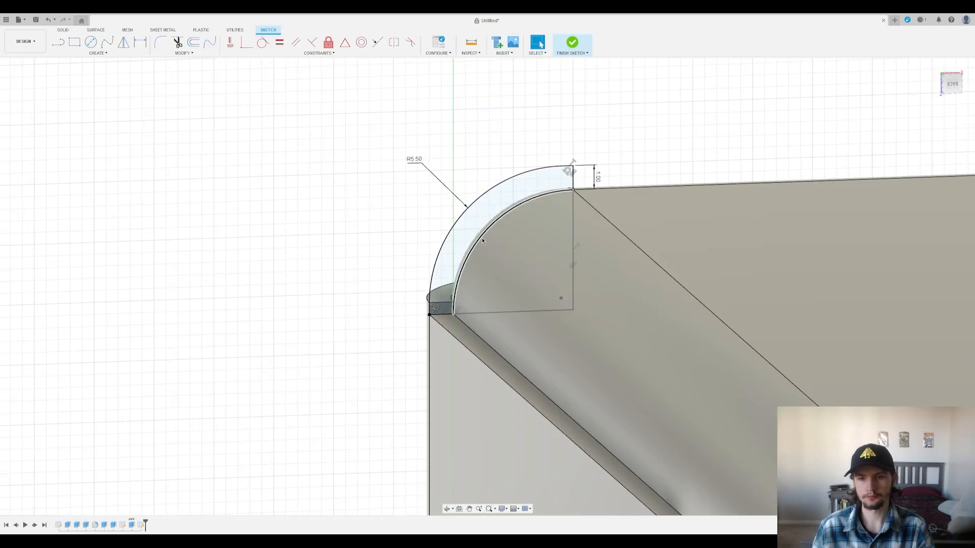
{"action": "left_click", "coordinate": [480, 237]}
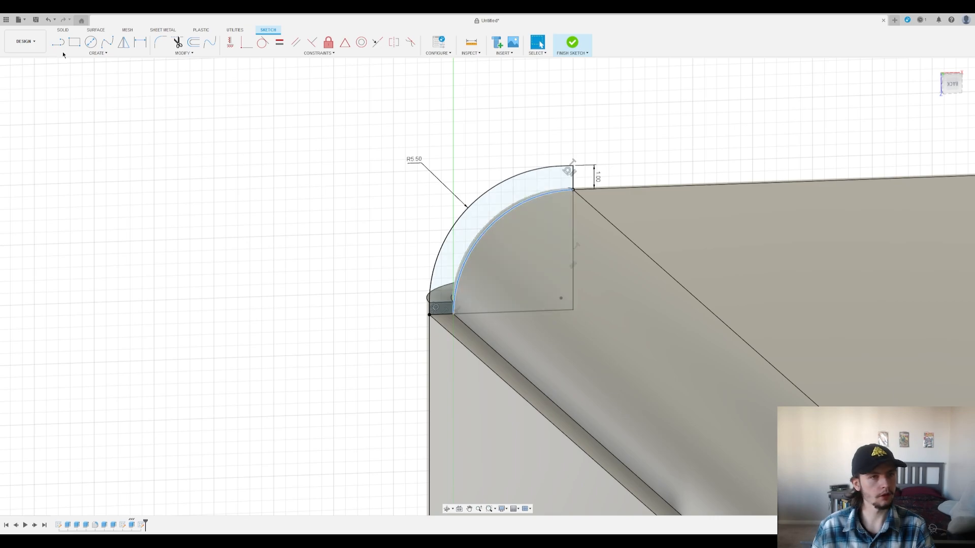
{"action": "left_click", "coordinate": [100, 53]}
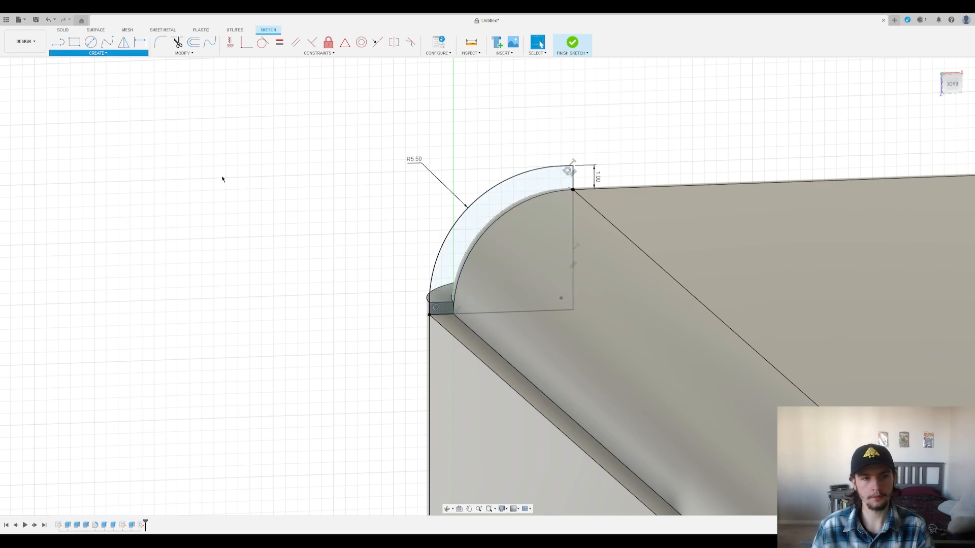
{"action": "left_click", "coordinate": [142, 171]}
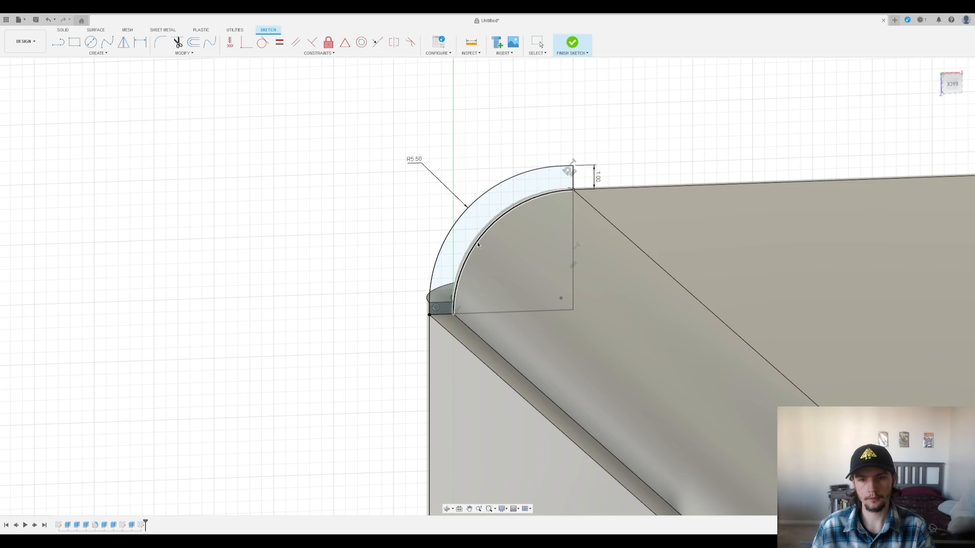
{"action": "left_click", "coordinate": [477, 243]}
{"action": "key", "text": "Escape"}
{"action": "scroll", "coordinate": [512, 160], "scroll_direction": "up", "scroll_amount": 3}
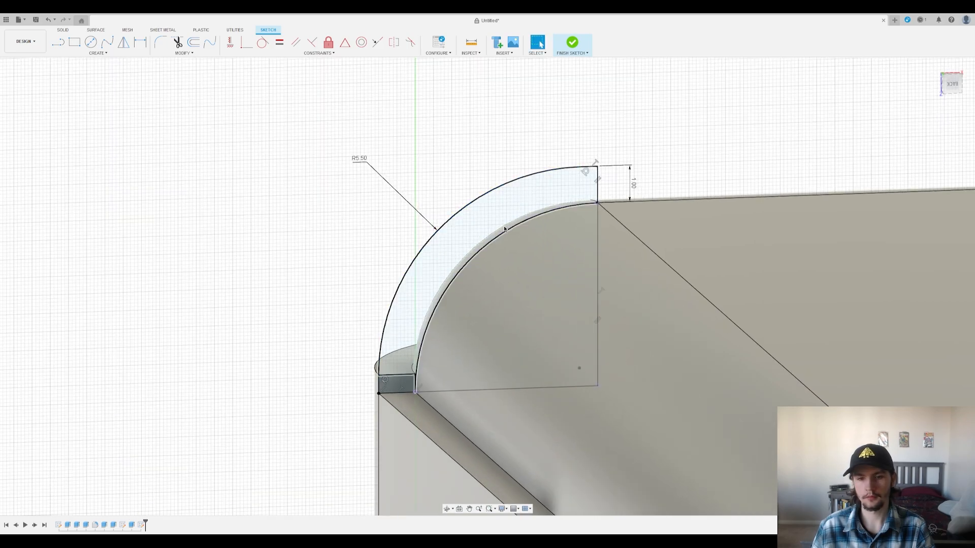
{"action": "left_click", "coordinate": [572, 44]}
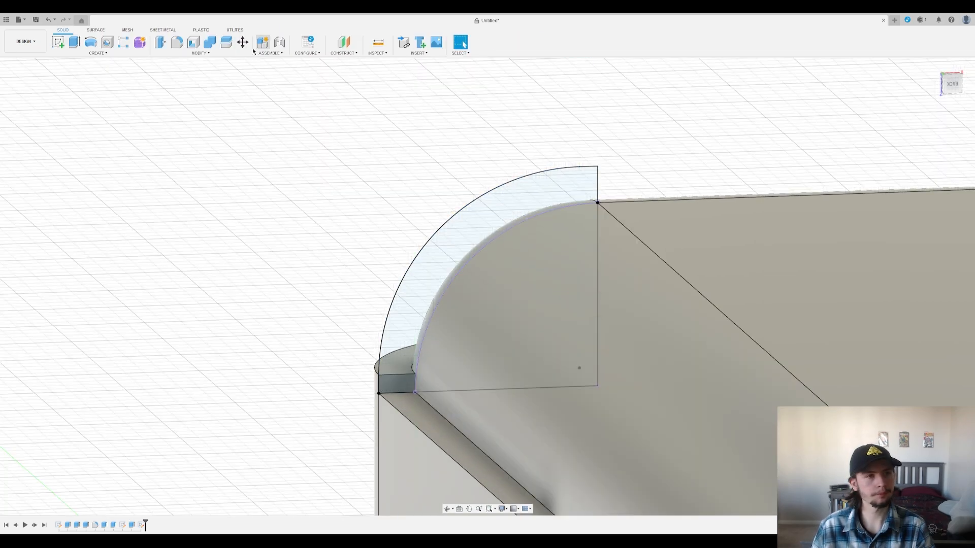
{"action": "left_click", "coordinate": [93, 52]}
{"action": "left_click", "coordinate": [85, 108]}
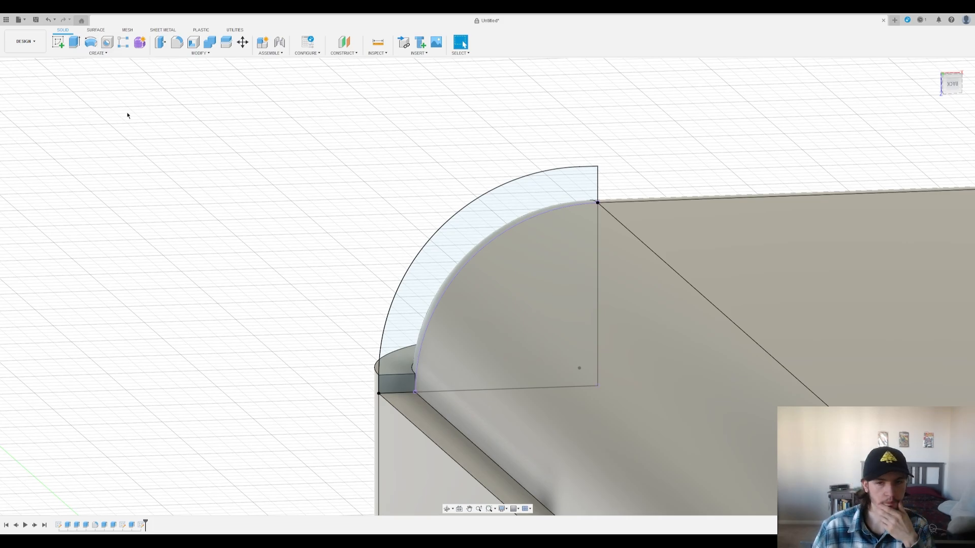
{"action": "left_click", "coordinate": [472, 233]}
{"action": "middle_click_drag", "start_coordinate": [679, 95], "coordinate": [876, 167], "text": "shift"}
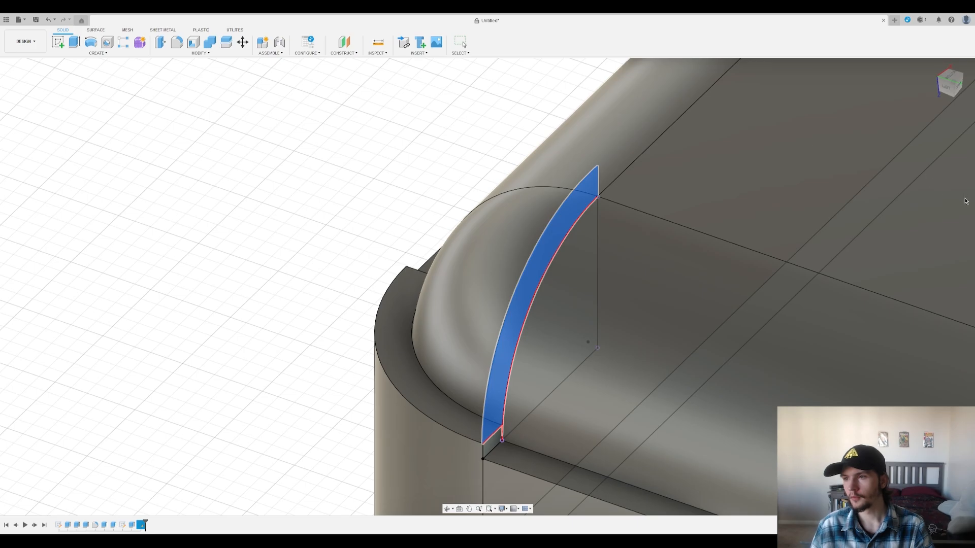
{"action": "key", "text": "Escape"}
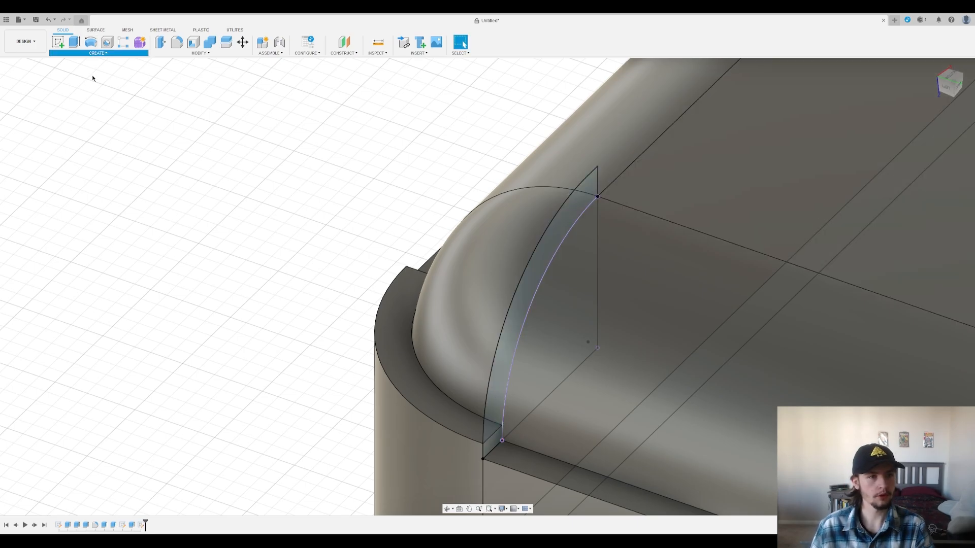
Step: Try to revolve the curved corner profile 90 degrees about the vertical line at the body fillet's upper end
{"action": "left_click", "coordinate": [84, 101]}
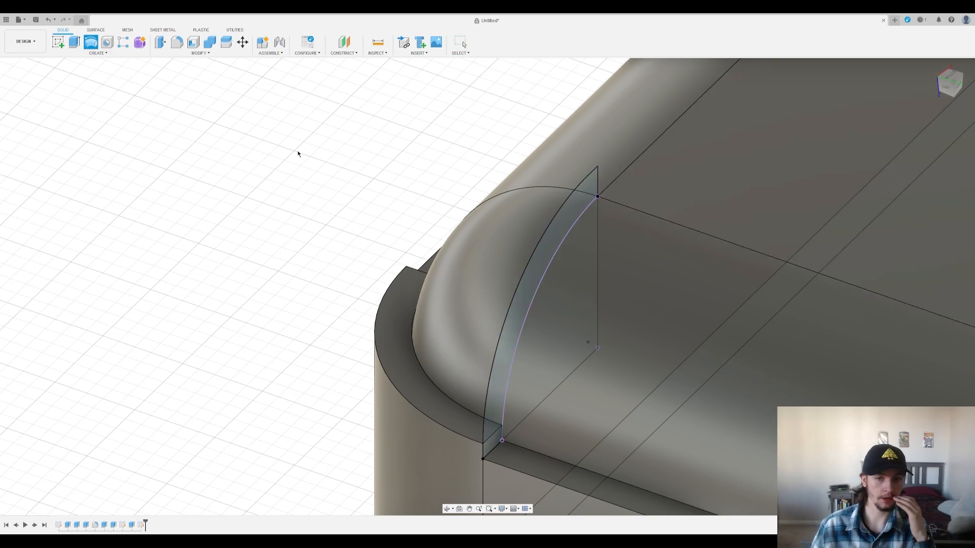
{"action": "left_click", "coordinate": [561, 236]}
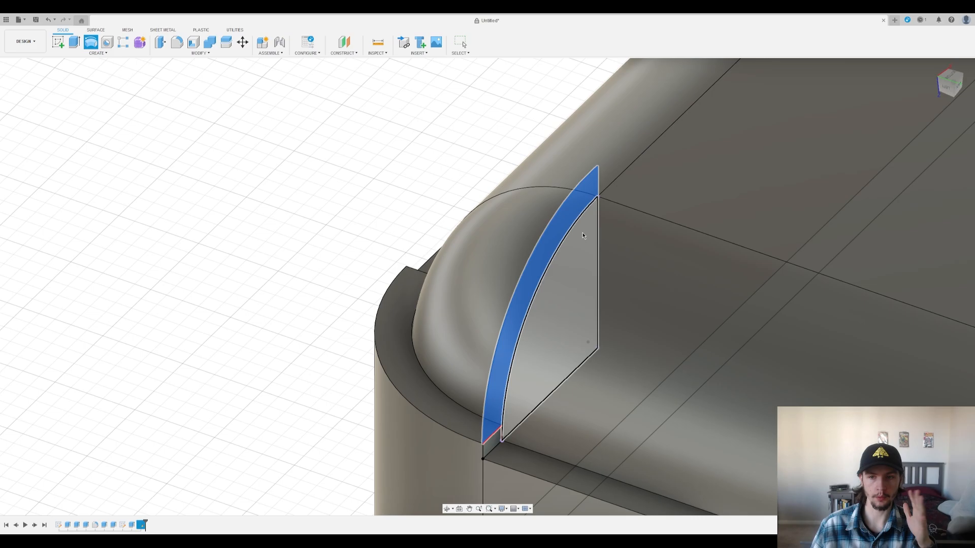
{"action": "left_click", "coordinate": [597, 199]}
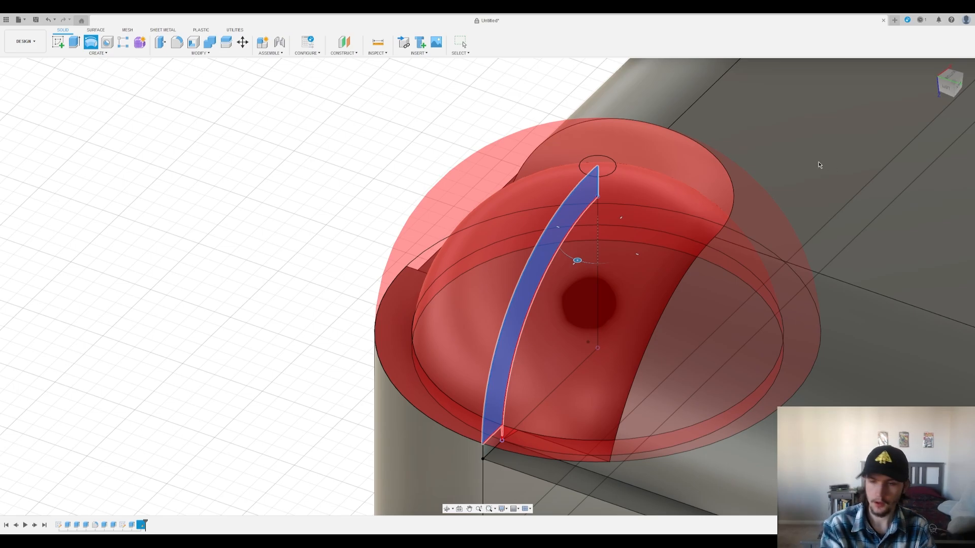
{"action": "type", "text": "90"}
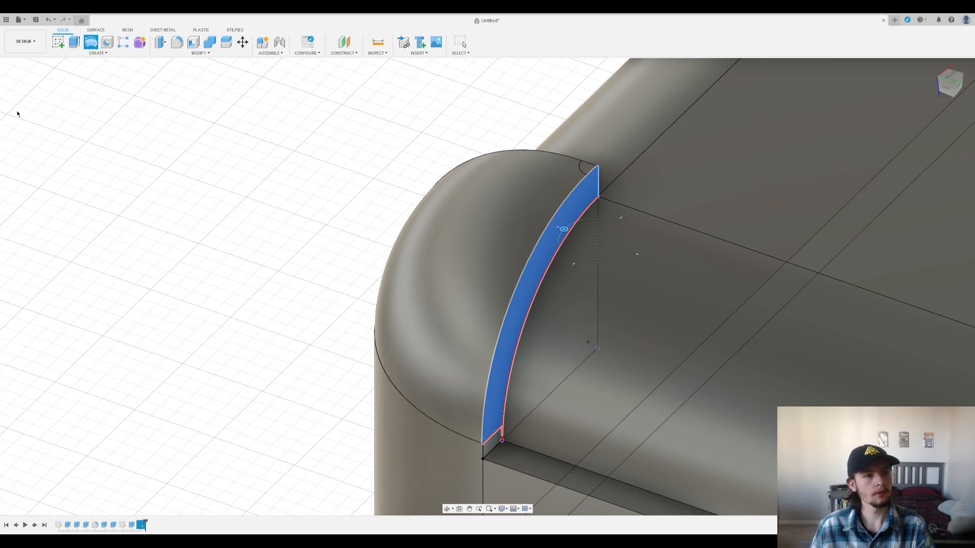
{"action": "key", "text": "Return"}
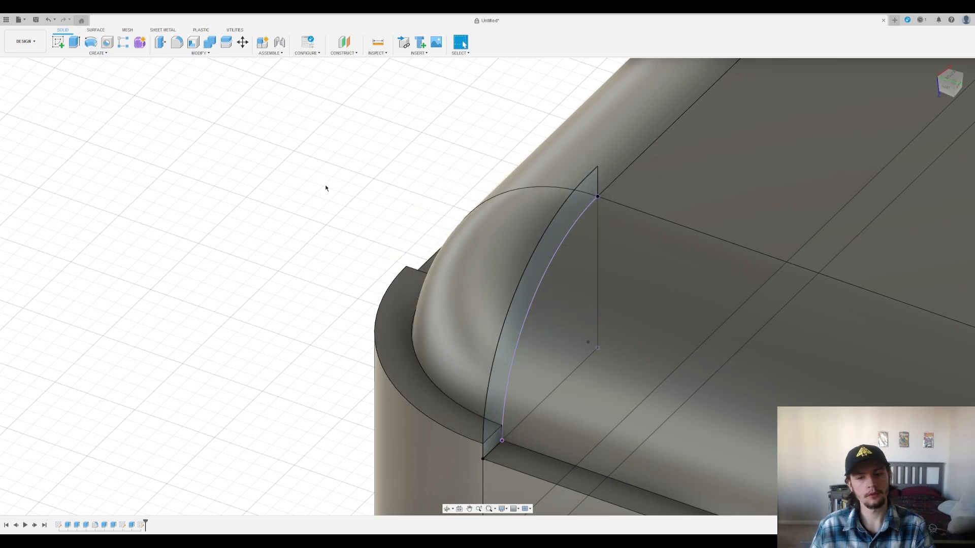
Step: Examine the corner strip's extrusion with the filleted body hidden, then the bodies and sketches related to the corner profile
{"action": "left_click", "coordinate": [122, 525]}
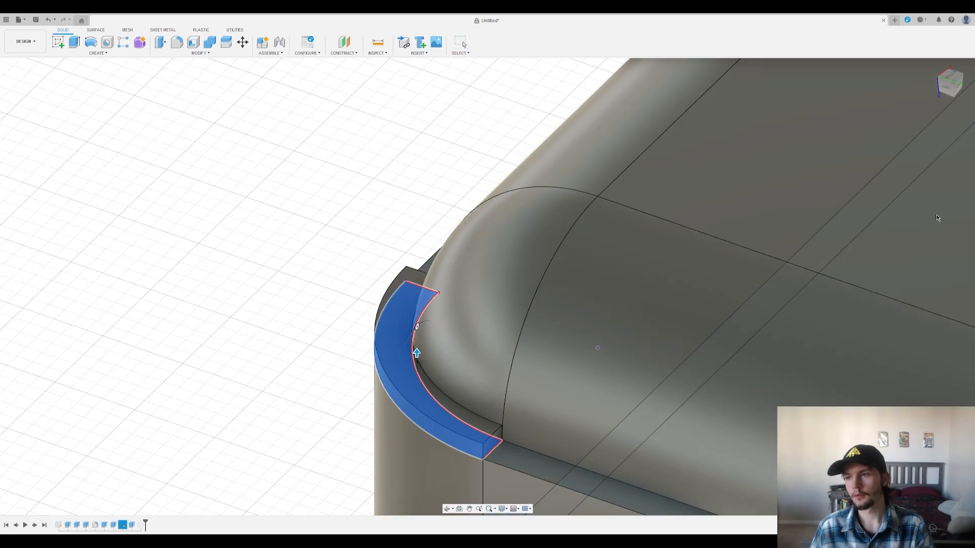
{"action": "left_click", "coordinate": [33, 134]}
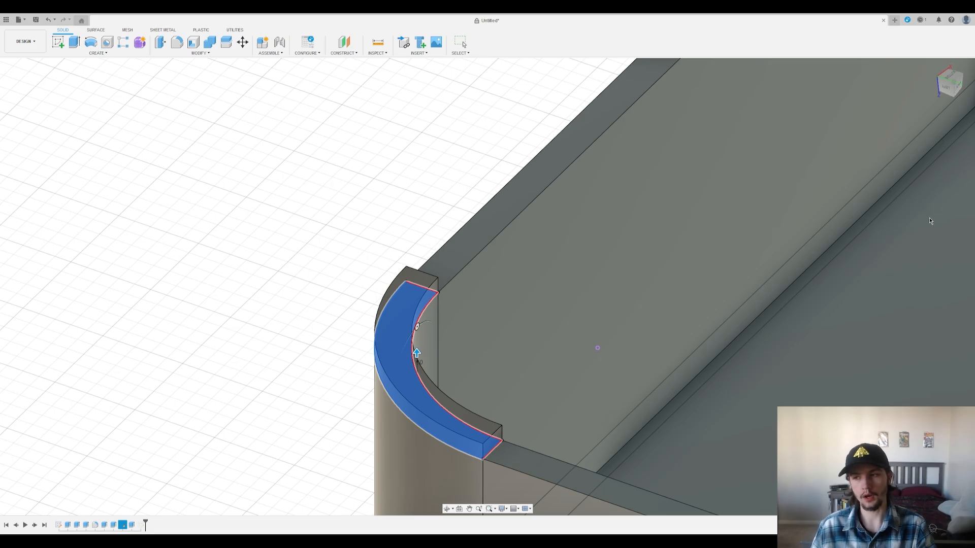
{"action": "key", "text": "Escape"}
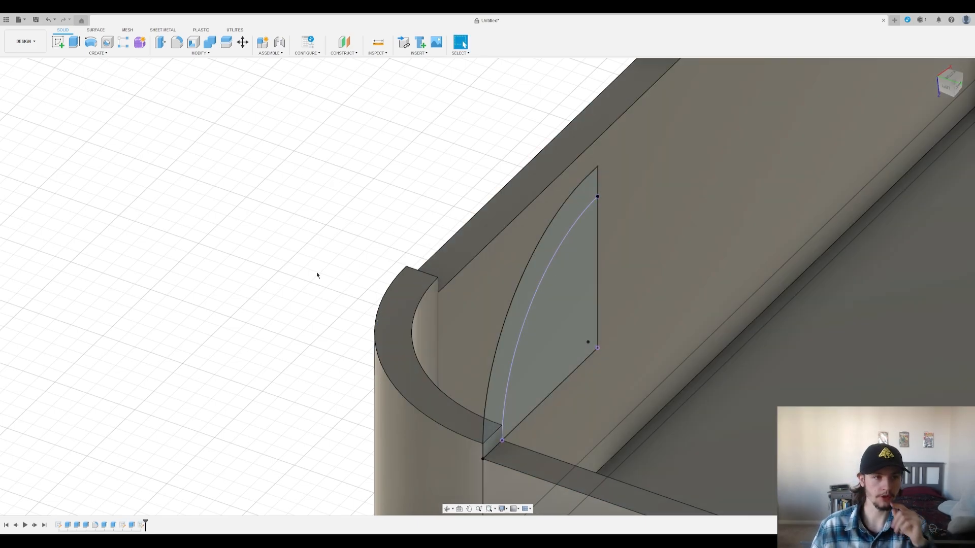
{"action": "left_click", "coordinate": [34, 131]}
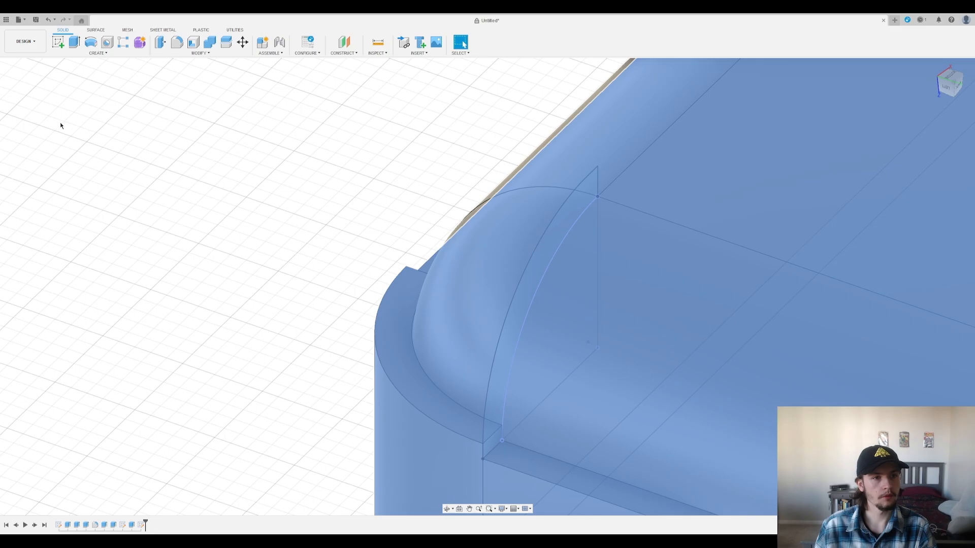
{"action": "left_click", "coordinate": [61, 123]}
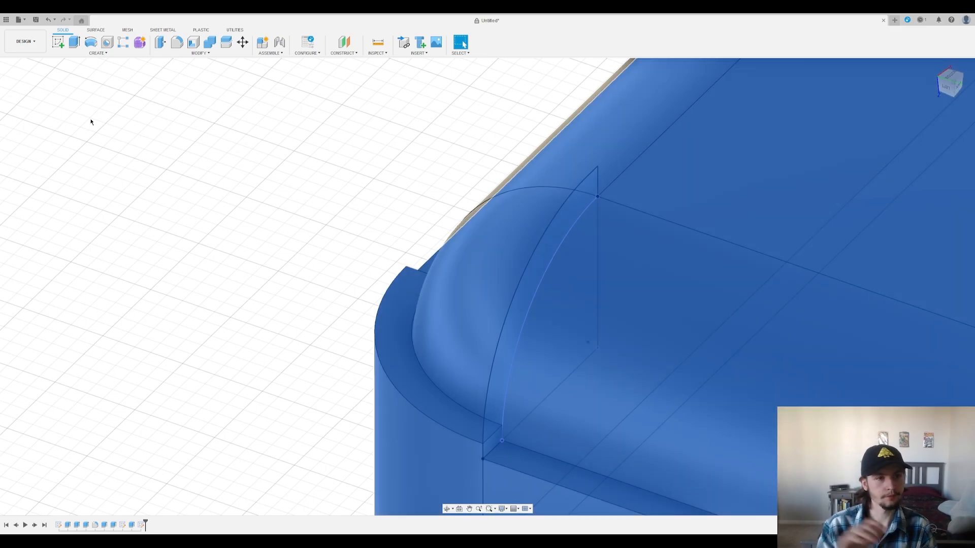
{"action": "left_click", "coordinate": [62, 171]}
{"action": "left_click", "coordinate": [60, 151]}
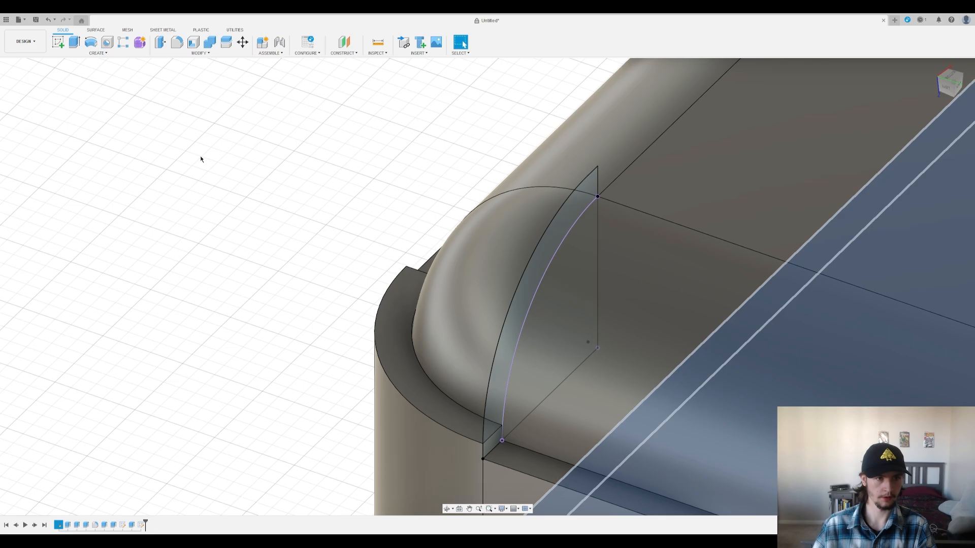
{"action": "left_click", "coordinate": [64, 160]}
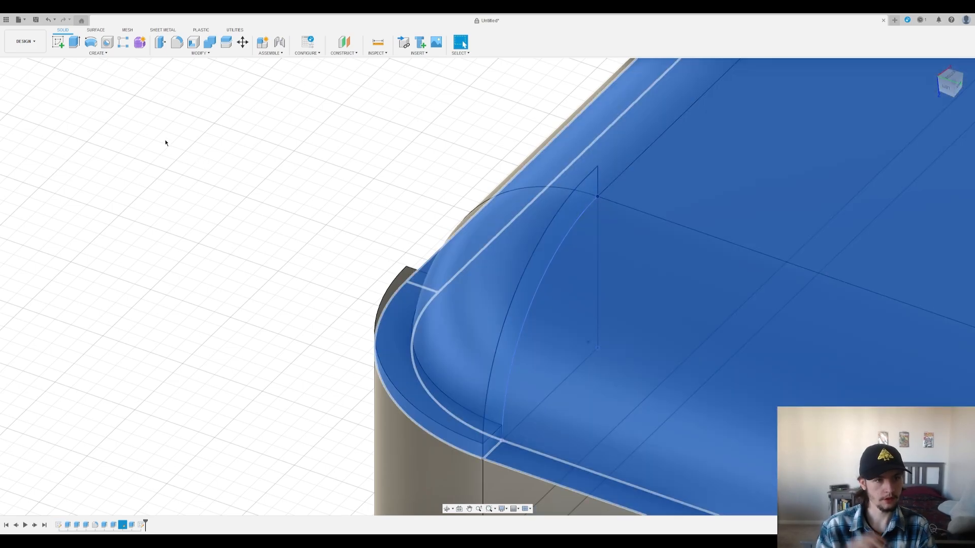
{"action": "left_click", "coordinate": [58, 165]}
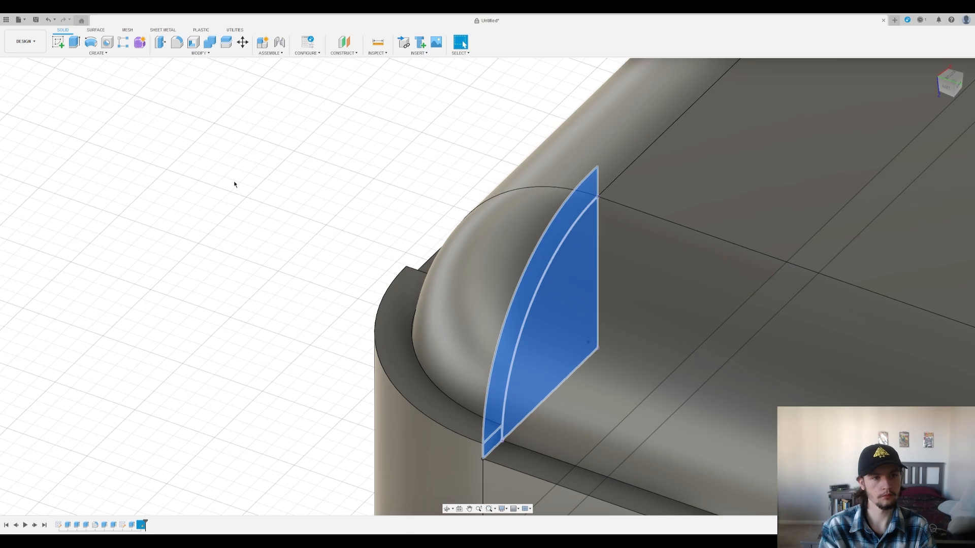
Step: Revolve the curved corner profile 90 degrees about its vertical center line to form the corner guard, with the filleted body hidden
{"action": "scroll", "coordinate": [298, 182], "scroll_direction": "down", "scroll_amount": 3}
{"action": "scroll", "coordinate": [197, 91], "scroll_direction": "up", "scroll_amount": 4}
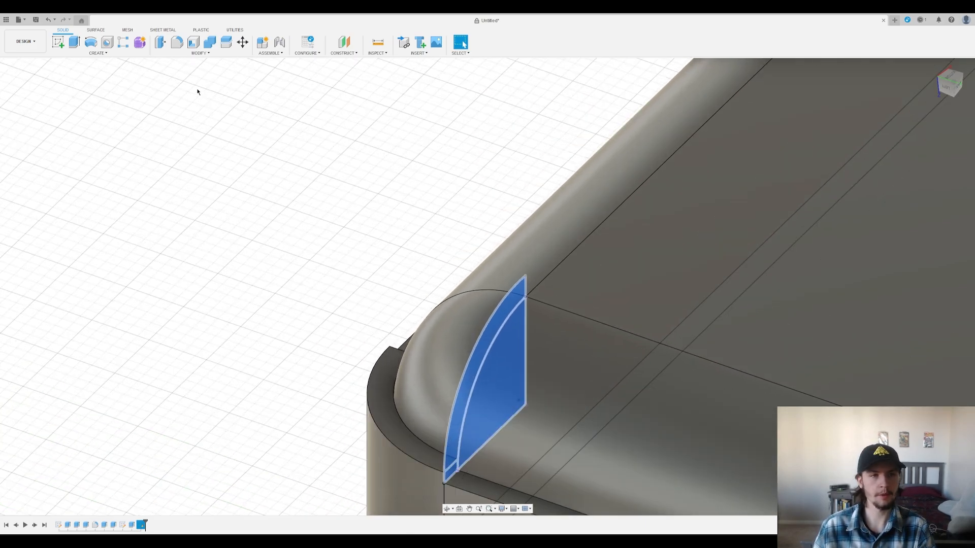
{"action": "left_click", "coordinate": [84, 103]}
{"action": "middle_click_drag", "start_coordinate": [506, 322], "coordinate": [470, 305], "text": "shift"}
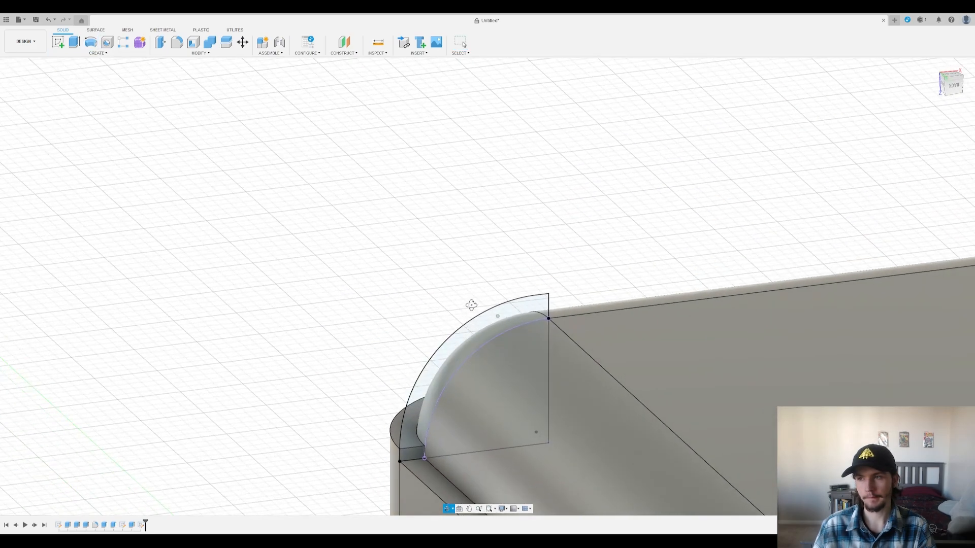
{"action": "left_click", "coordinate": [510, 315]}
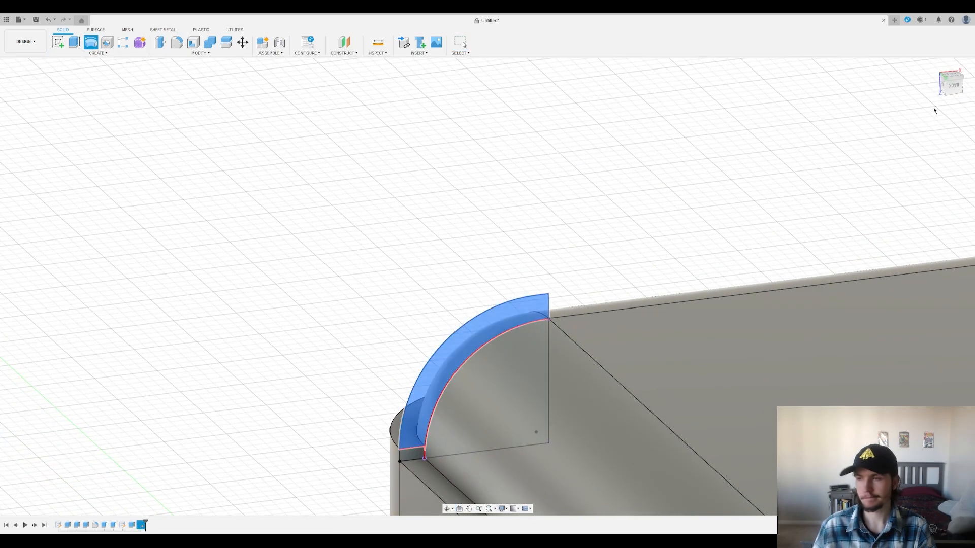
{"action": "left_click", "coordinate": [550, 332]}
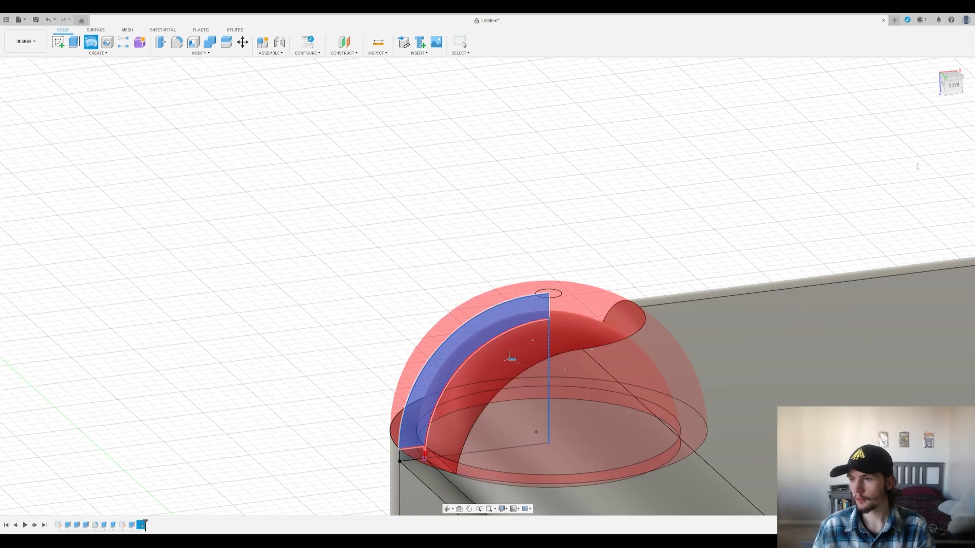
{"action": "key", "text": "Return"}
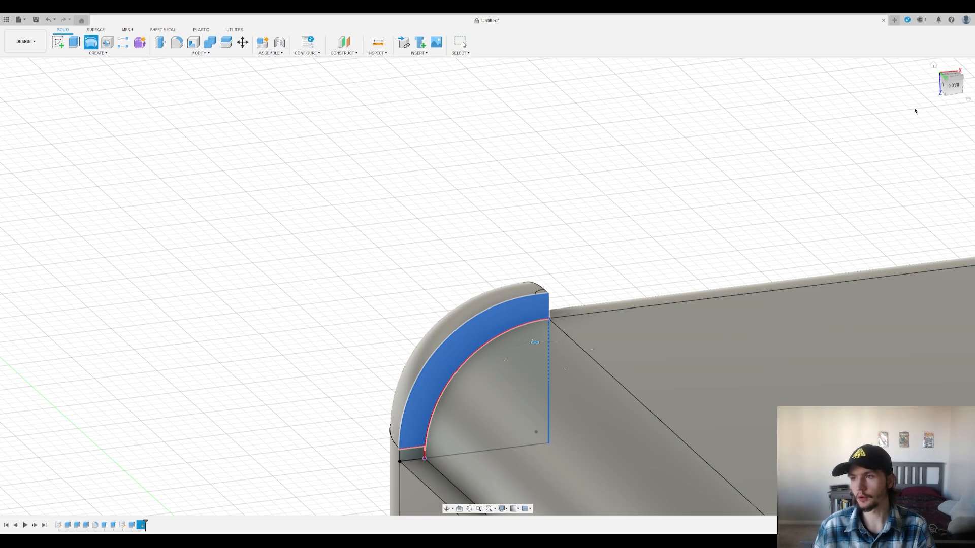
{"action": "left_click", "coordinate": [35, 130]}
{"action": "key", "text": "Return"}
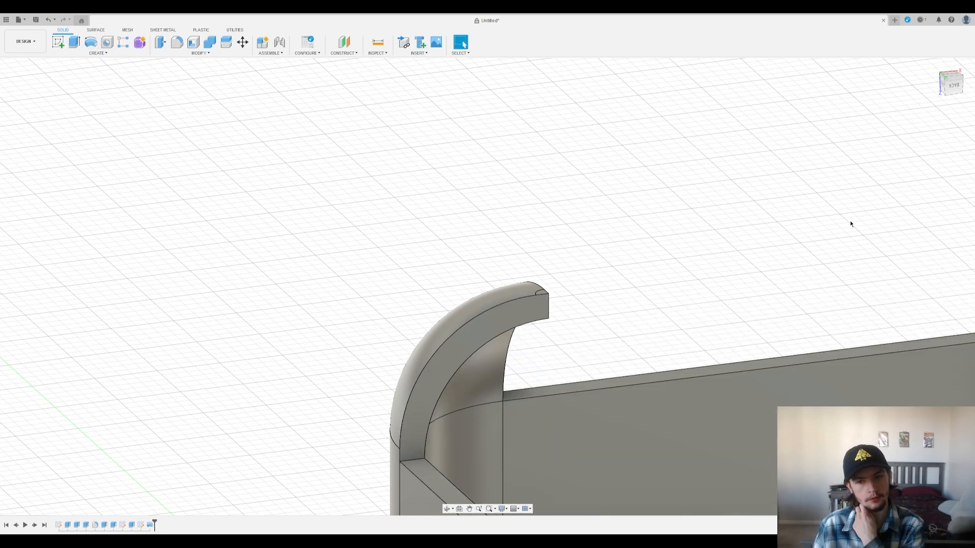
Step: Examine the revolved corner guard from several sides, with and without the filleted body shown
{"action": "scroll", "coordinate": [221, 130], "scroll_direction": "down", "scroll_amount": 3}
{"action": "middle_click_drag", "start_coordinate": [44, 130], "coordinate": [415, 293], "text": "shift"}
{"action": "scroll", "coordinate": [296, 175], "scroll_direction": "up", "scroll_amount": 1}
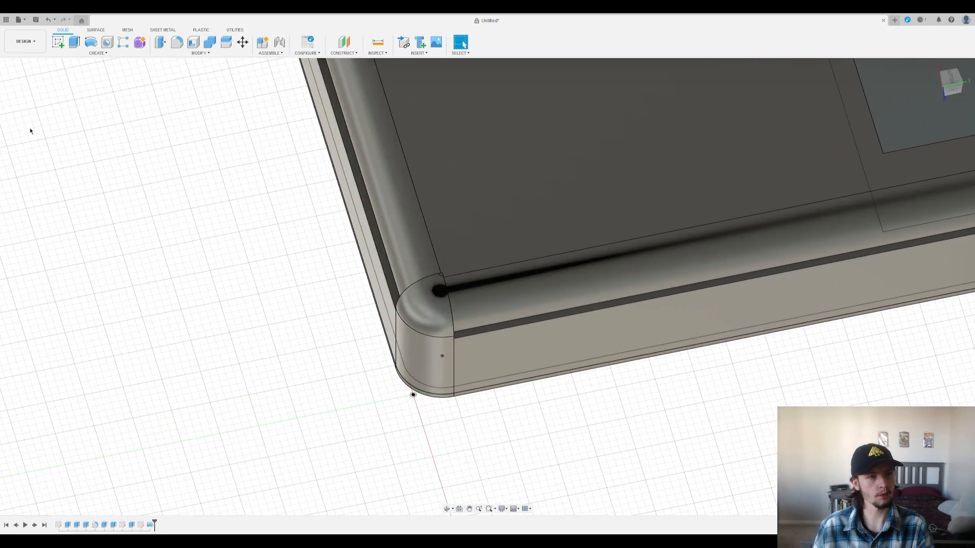
{"action": "scroll", "coordinate": [482, 235], "scroll_direction": "up", "scroll_amount": 4}
{"action": "middle_click_drag", "start_coordinate": [482, 235], "coordinate": [294, 175], "text": "shift"}
{"action": "middle_click_drag", "start_coordinate": [193, 96], "coordinate": [461, 294]}
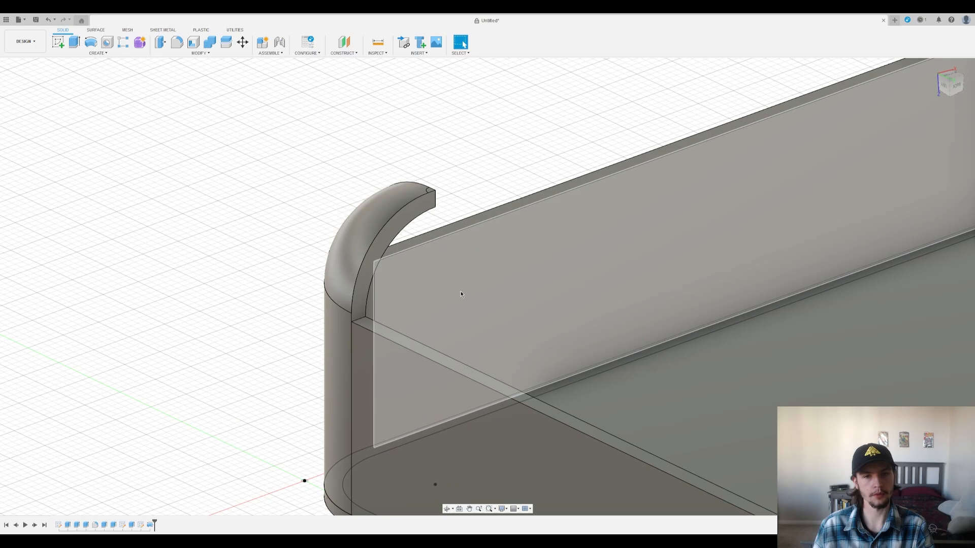
{"action": "scroll", "coordinate": [419, 156], "scroll_direction": "up", "scroll_amount": 3}
Step: Round the vertical edge at the corner guard's upper tip with a 5 mm fillet
{"action": "left_click", "coordinate": [179, 45]}
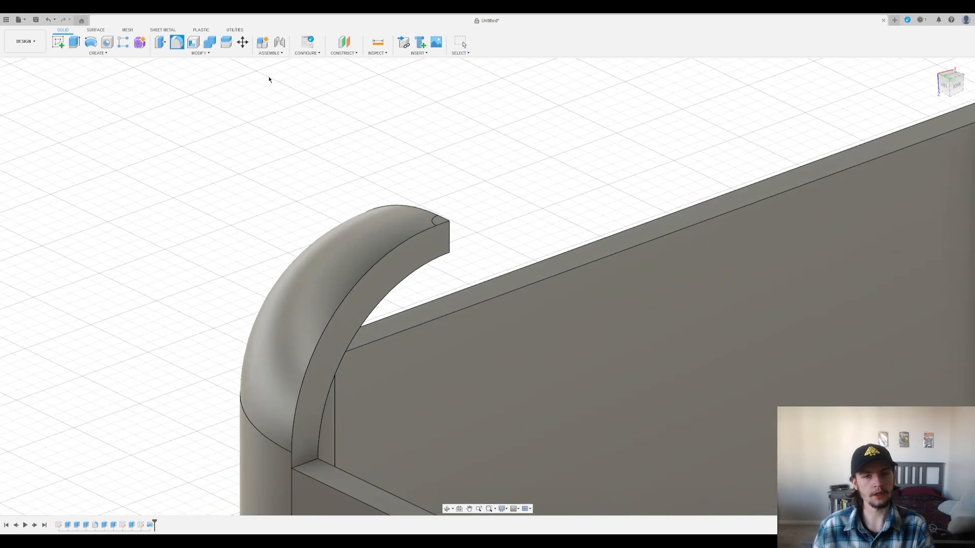
{"action": "left_click", "coordinate": [448, 223]}
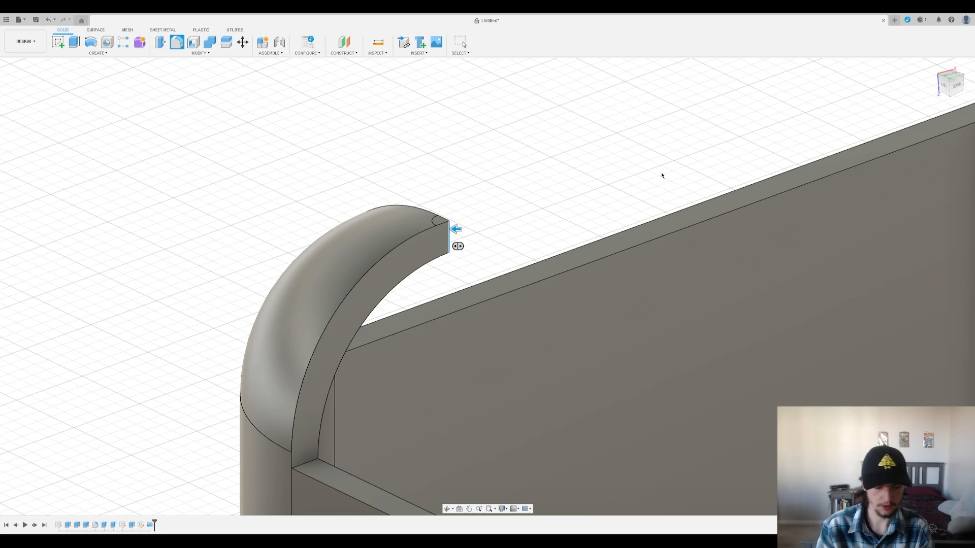
{"action": "type", "text": "5"}
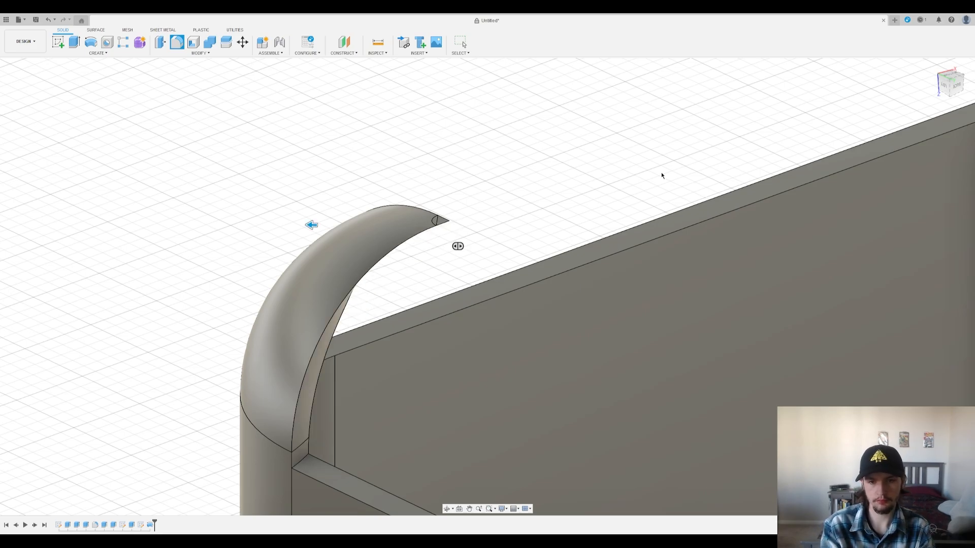
{"action": "middle_click_drag", "start_coordinate": [510, 242], "coordinate": [467, 224], "text": "shift"}
{"action": "key", "text": "Escape"}
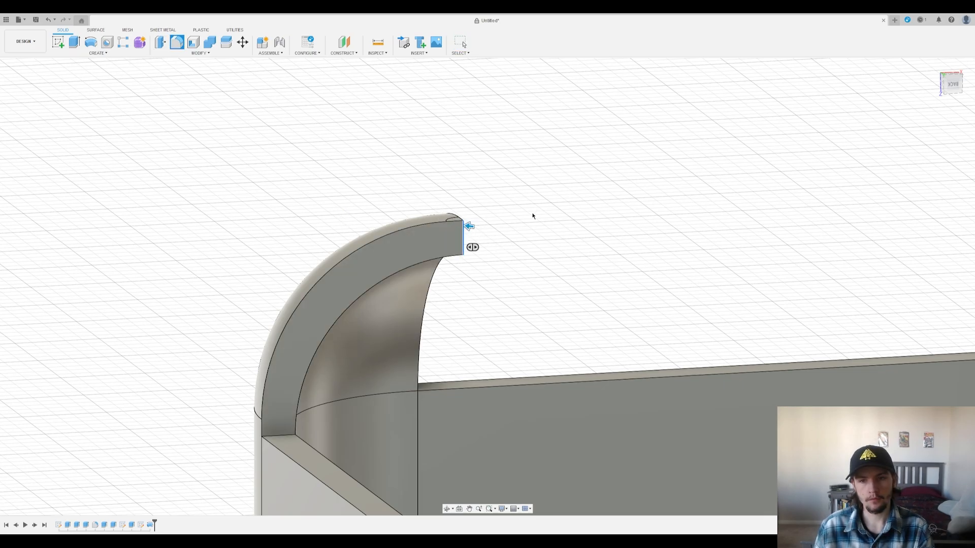
{"action": "type", "text": "2"}
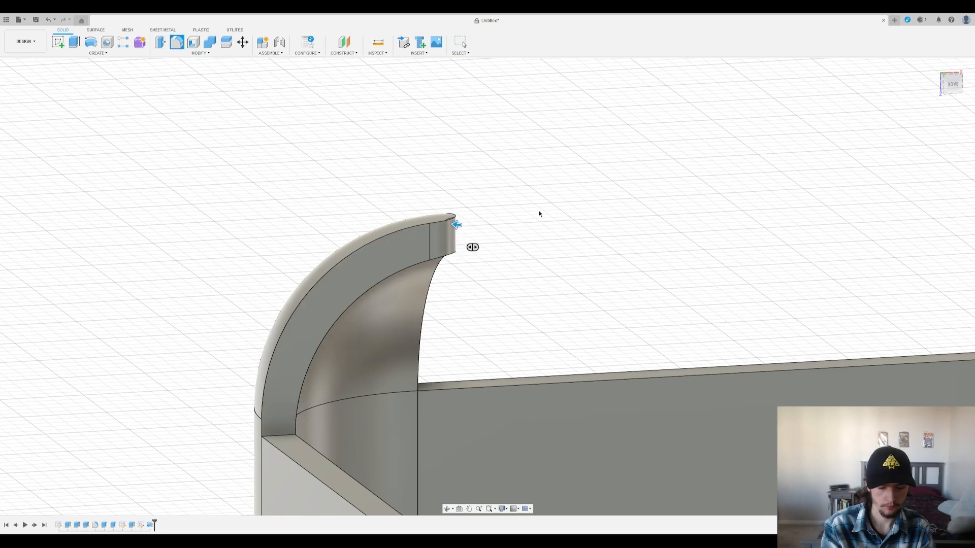
{"action": "type", "text": "0"}
{"action": "key", "text": "BackSpace"}
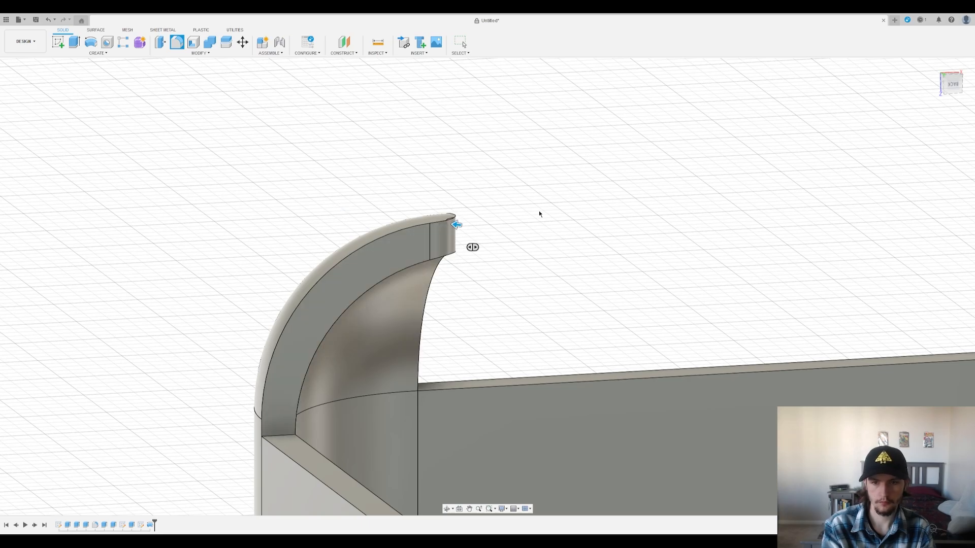
{"action": "type", "text": "5"}
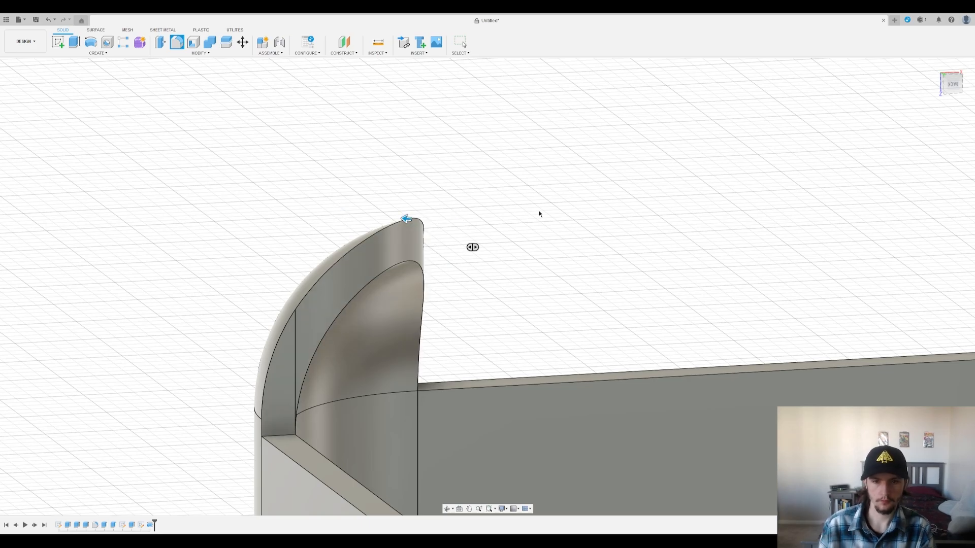
{"action": "middle_click_drag", "start_coordinate": [539, 214], "coordinate": [464, 331], "text": "shift"}
{"action": "scroll", "coordinate": [370, 282], "scroll_direction": "down", "scroll_amount": 2}
{"action": "scroll", "coordinate": [477, 353], "scroll_direction": "up", "scroll_amount": 4}
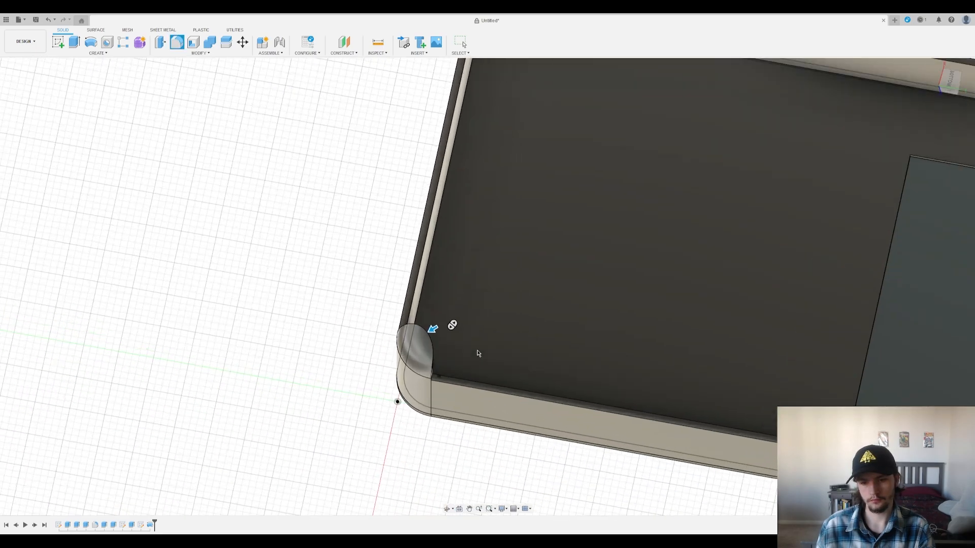
{"action": "middle_click_drag", "start_coordinate": [476, 352], "coordinate": [394, 322], "text": "shift"}
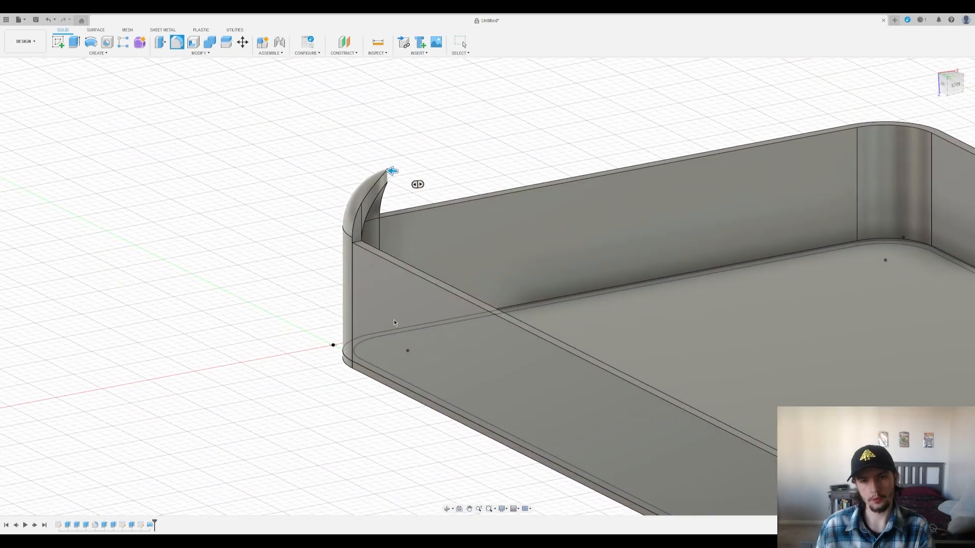
{"action": "key", "text": "Return"}
{"action": "scroll", "coordinate": [416, 122], "scroll_direction": "up", "scroll_amount": 3}
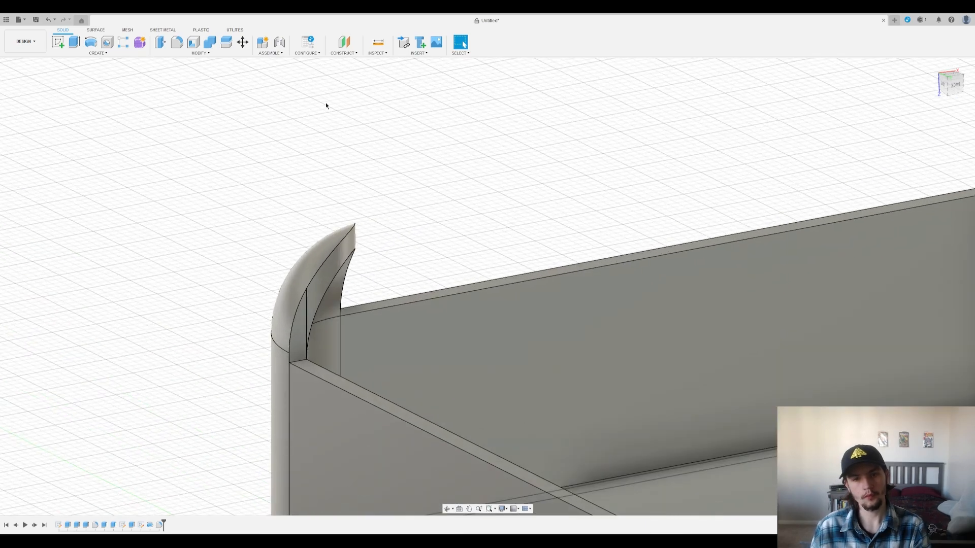
Step: Fillet the outer curved edge of the corner guard's end face, carrying the rounding around its upper tip
{"action": "left_click", "coordinate": [178, 42]}
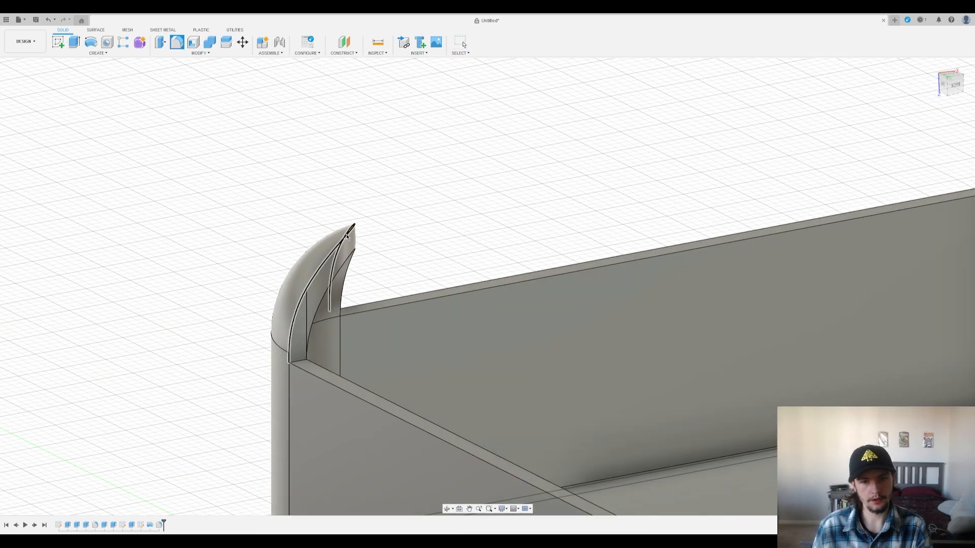
{"action": "left_click", "coordinate": [347, 236]}
{"action": "type", "text": "1"}
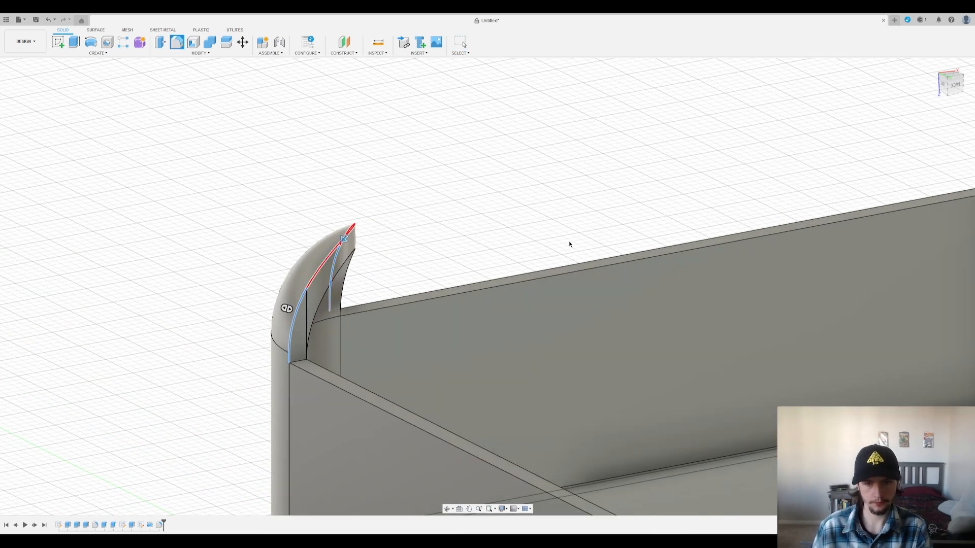
{"action": "type", "text": ".5"}
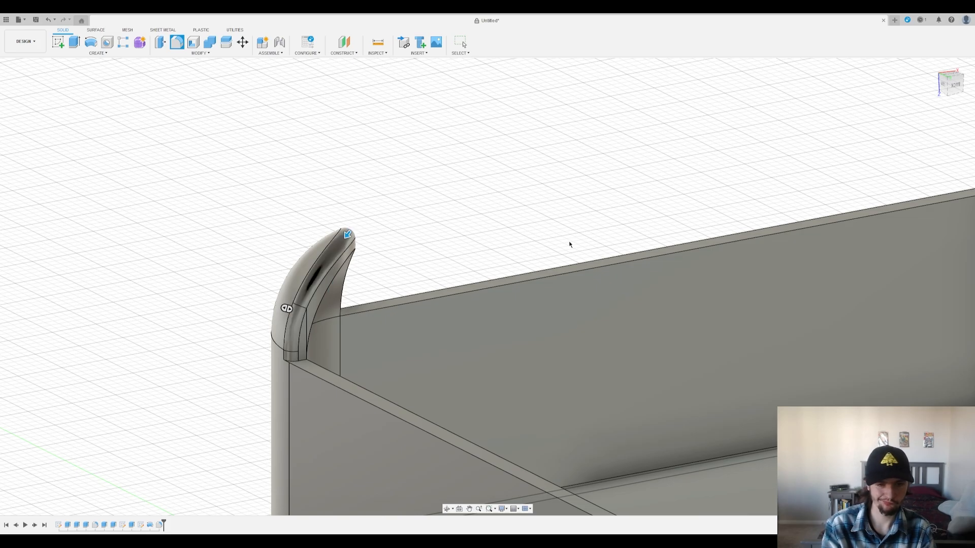
{"action": "key", "text": "Return"}
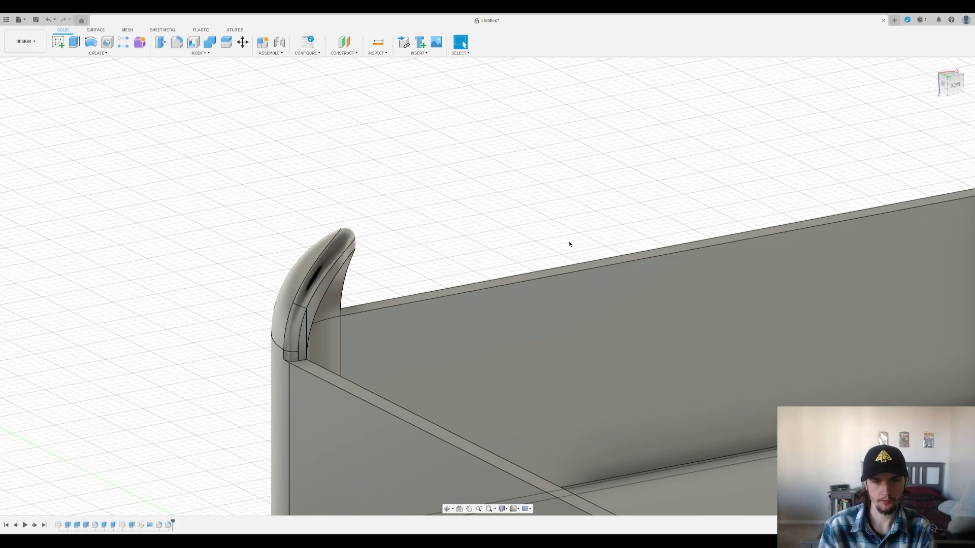
Step: Examine the rounded corner guard and the open case from several sides with the filleted body hidden
{"action": "middle_click_drag", "start_coordinate": [528, 241], "coordinate": [585, 221], "text": "shift"}
{"action": "middle_click_drag", "start_coordinate": [687, 221], "coordinate": [568, 255]}
{"action": "scroll", "coordinate": [486, 309], "scroll_direction": "down", "scroll_amount": 3}
{"action": "middle_click_drag", "start_coordinate": [761, 257], "coordinate": [634, 202], "text": "shift"}
{"action": "scroll", "coordinate": [462, 335], "scroll_direction": "down", "scroll_amount": 5}
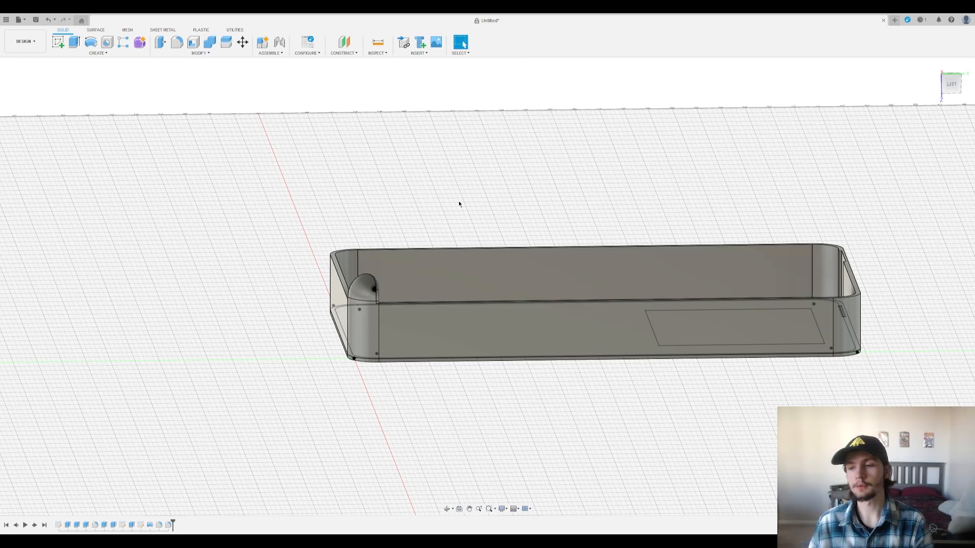
{"action": "middle_click_drag", "start_coordinate": [459, 203], "coordinate": [349, 187]}
{"action": "scroll", "coordinate": [345, 228], "scroll_direction": "up", "scroll_amount": 3}
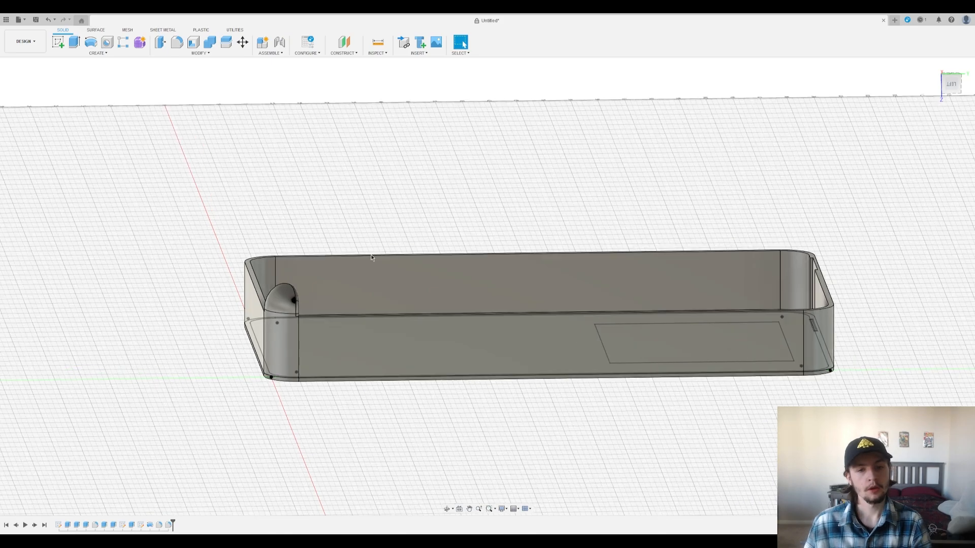
{"action": "middle_click_drag", "start_coordinate": [481, 313], "coordinate": [513, 321], "text": "shift"}
{"action": "middle_click_drag", "start_coordinate": [584, 335], "coordinate": [403, 321]}
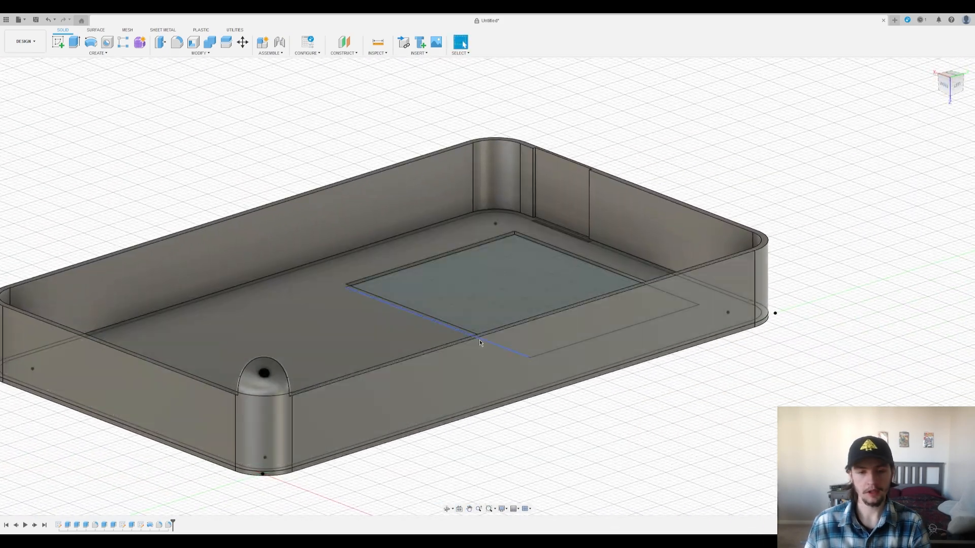
{"action": "middle_click_drag", "start_coordinate": [218, 275], "coordinate": [304, 274]}
Step: Show the filleted body again and view the corner guard's fit against its rounded edge
{"action": "key", "text": "v"}
{"action": "scroll", "coordinate": [365, 250], "scroll_direction": "down", "scroll_amount": 3}
{"action": "middle_click_drag", "start_coordinate": [335, 315], "coordinate": [320, 296], "text": "shift"}
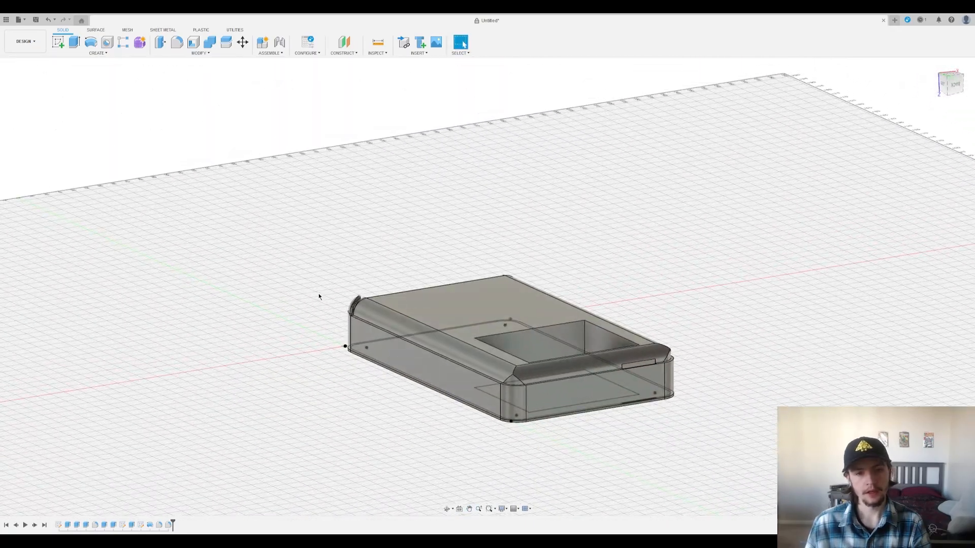
{"action": "scroll", "coordinate": [320, 296], "scroll_direction": "up", "scroll_amount": 5}
{"action": "middle_click_drag", "start_coordinate": [401, 358], "coordinate": [415, 334], "text": "shift"}
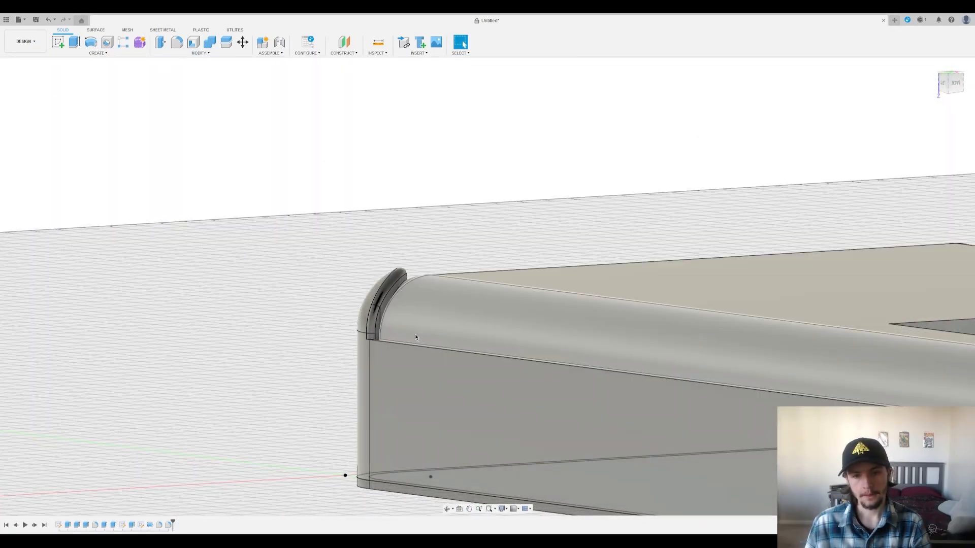
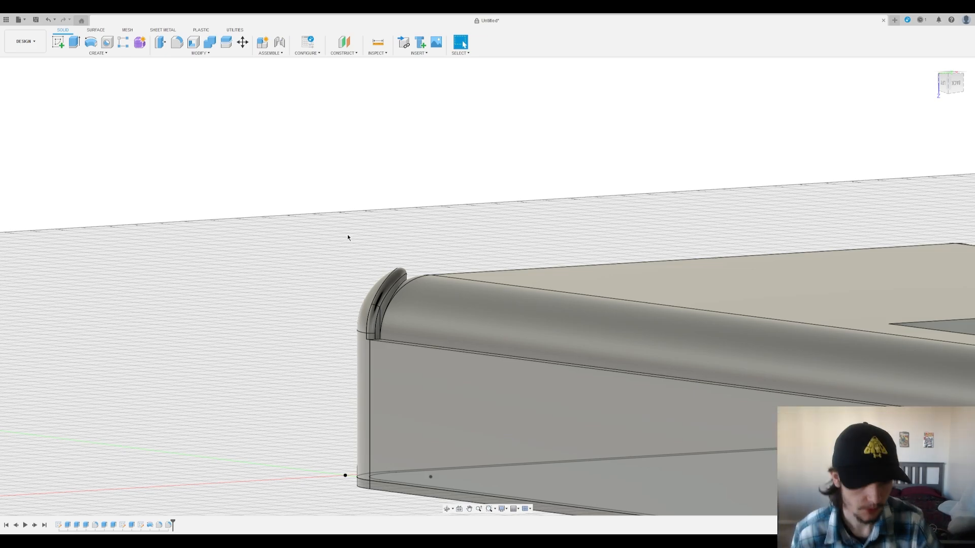
Step: Examine the gap between the corner guard and the filleted body, and compare the guarded corner with the unguarded ones
{"action": "scroll", "coordinate": [326, 212], "scroll_direction": "down", "scroll_amount": 5}
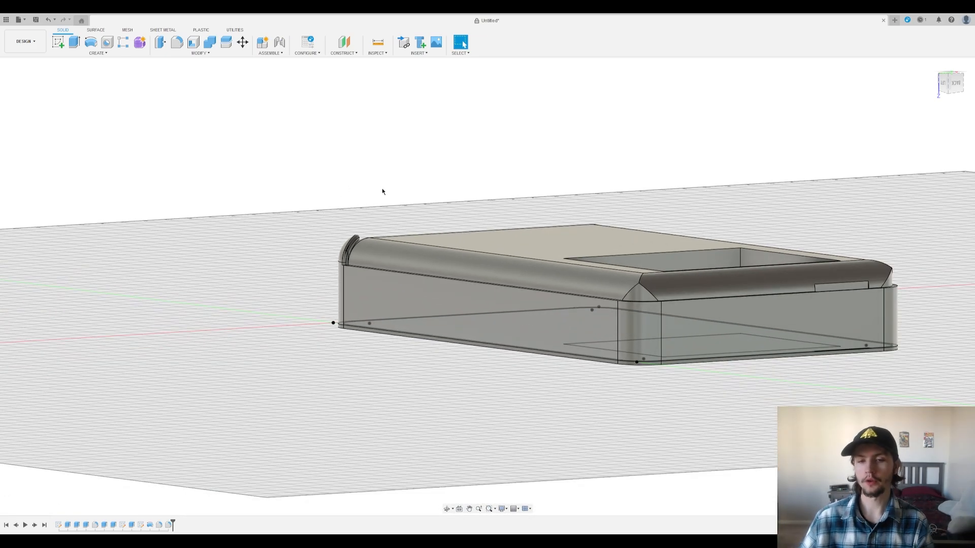
{"action": "scroll", "coordinate": [350, 253], "scroll_direction": "up", "scroll_amount": 5}
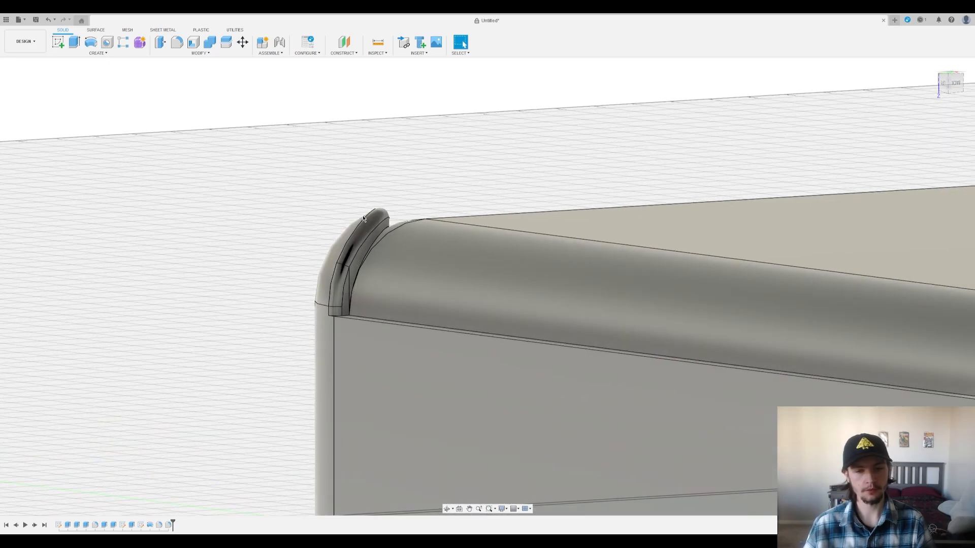
{"action": "scroll", "coordinate": [354, 247], "scroll_direction": "down", "scroll_amount": 2}
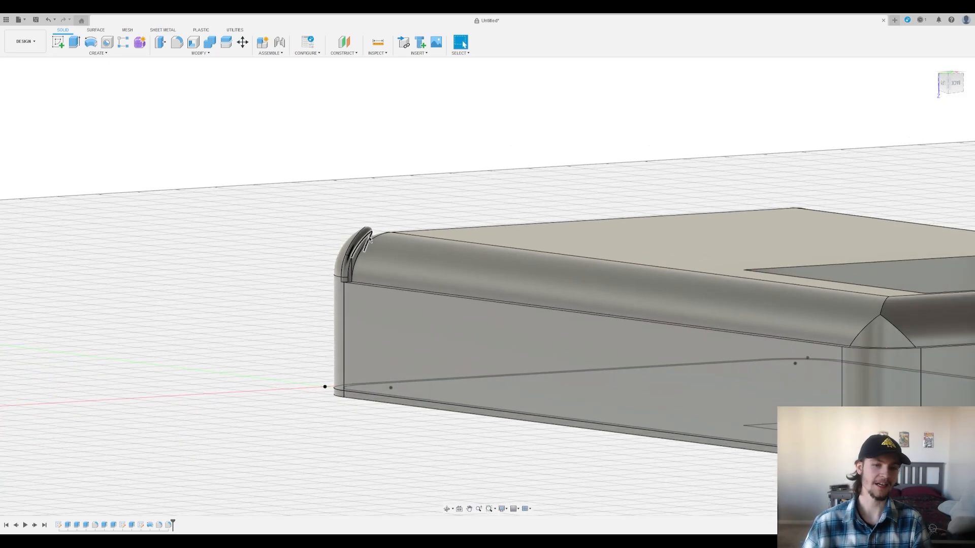
{"action": "scroll", "coordinate": [379, 253], "scroll_direction": "down", "scroll_amount": 3}
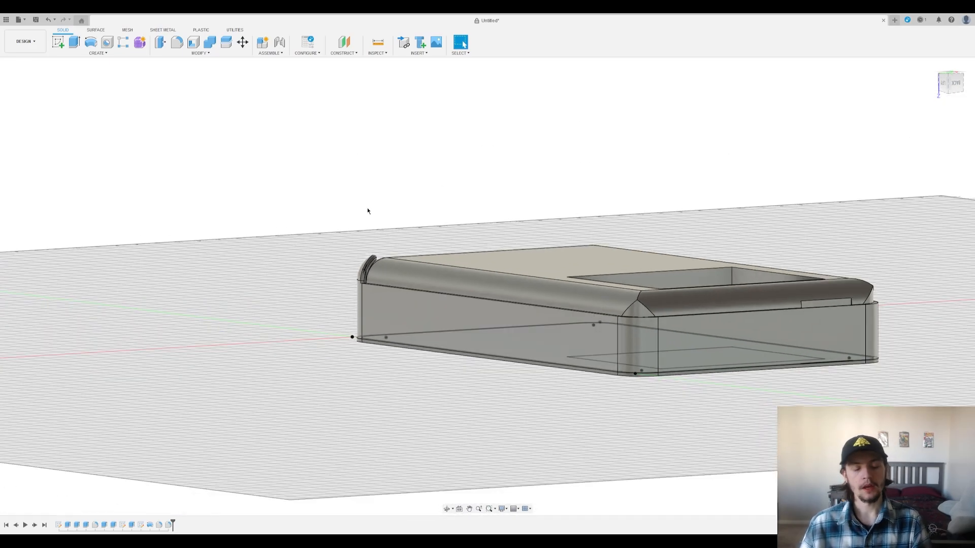
{"action": "scroll", "coordinate": [350, 254], "scroll_direction": "up", "scroll_amount": 3}
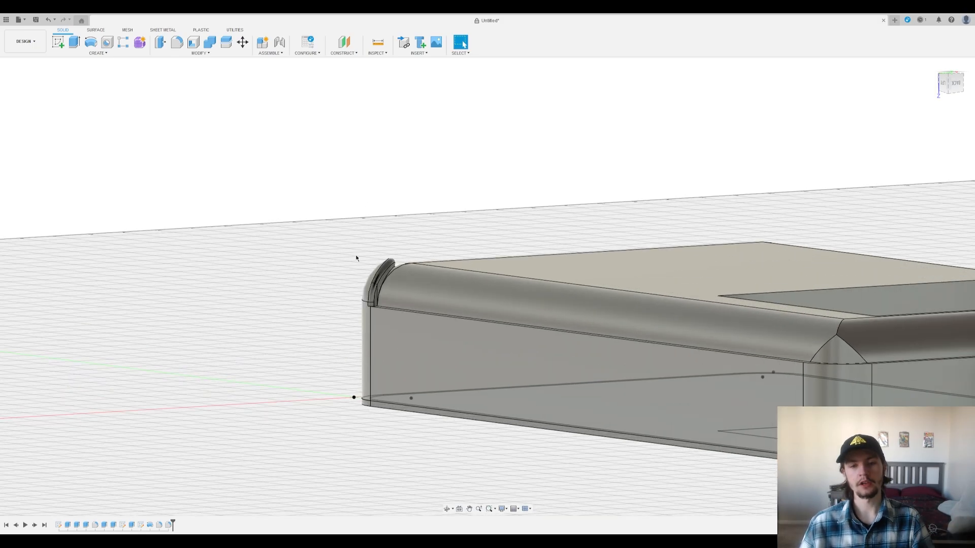
{"action": "middle_click_drag", "start_coordinate": [414, 246], "coordinate": [451, 330], "text": "shift"}
{"action": "scroll", "coordinate": [381, 335], "scroll_direction": "up", "scroll_amount": 4}
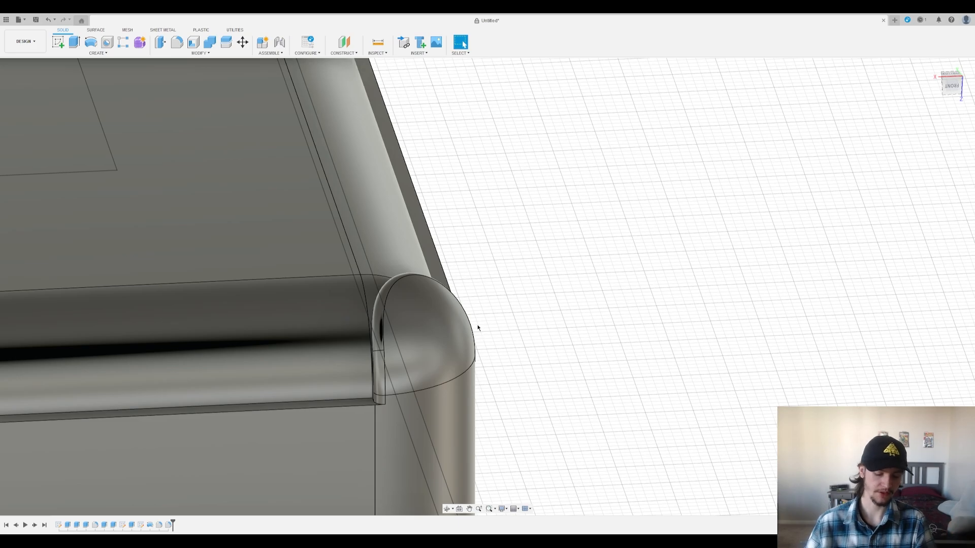
{"action": "scroll", "coordinate": [417, 269], "scroll_direction": "down", "scroll_amount": 4}
{"action": "middle_click_drag", "start_coordinate": [409, 182], "coordinate": [372, 183], "text": "shift"}
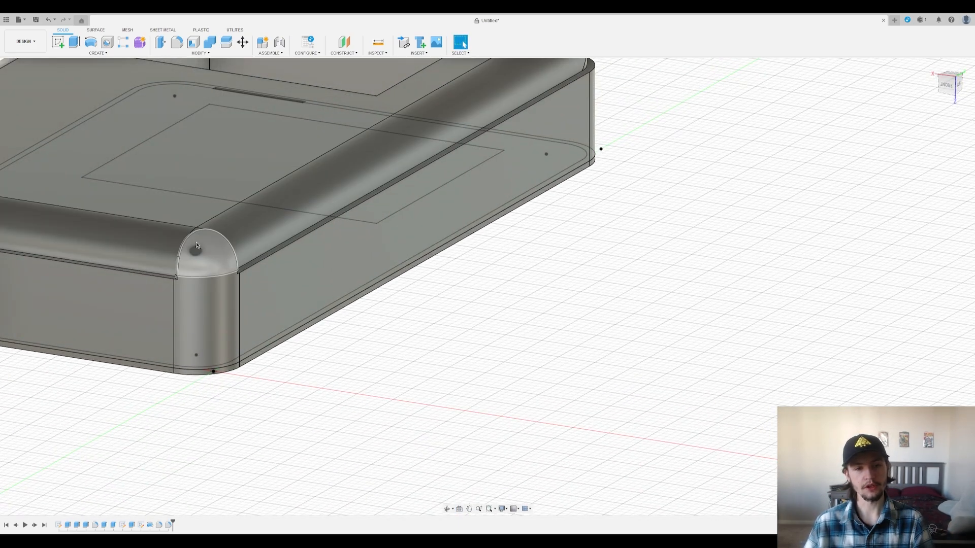
{"action": "middle_click_drag", "start_coordinate": [222, 257], "coordinate": [490, 248], "text": "shift"}
{"action": "scroll", "coordinate": [182, 281], "scroll_direction": "up", "scroll_amount": 3}
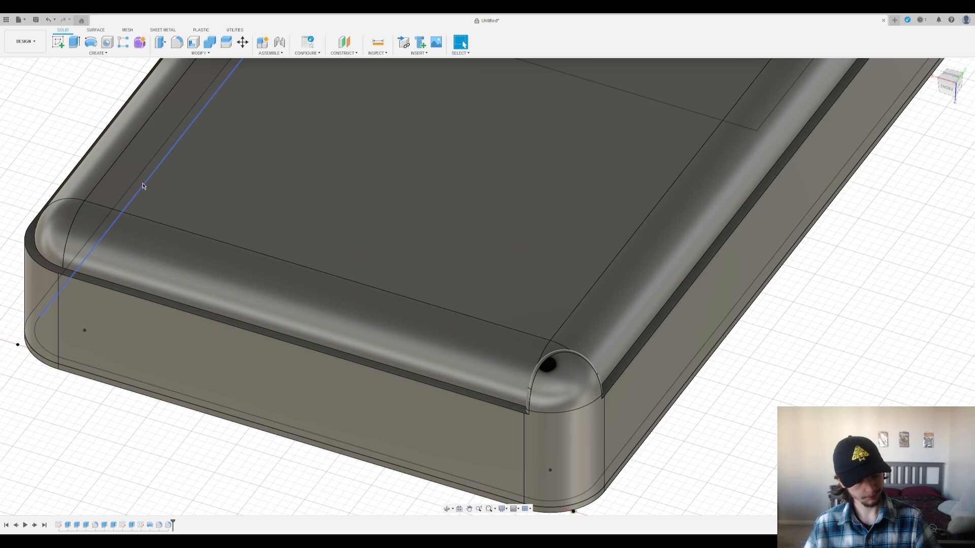
{"action": "left_click", "coordinate": [61, 45]}
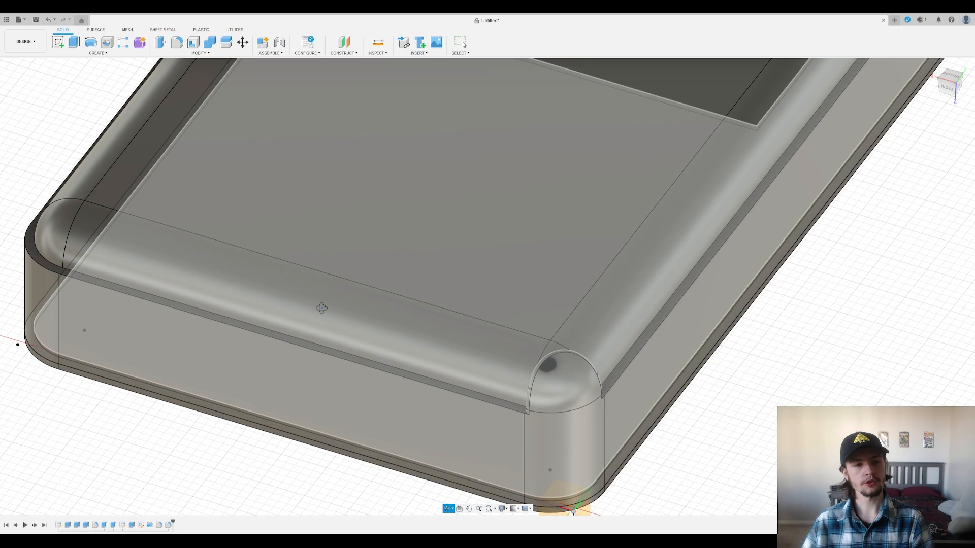
{"action": "mouse_move", "coordinate": [322, 307]}
{"action": "middle_mouse_down", "text": "shift"}
{"action": "mouse_move", "coordinate": [175, 321]}
{"action": "mouse_move", "coordinate": [590, 315]}
{"action": "middle_mouse_up", "text": "shift"}
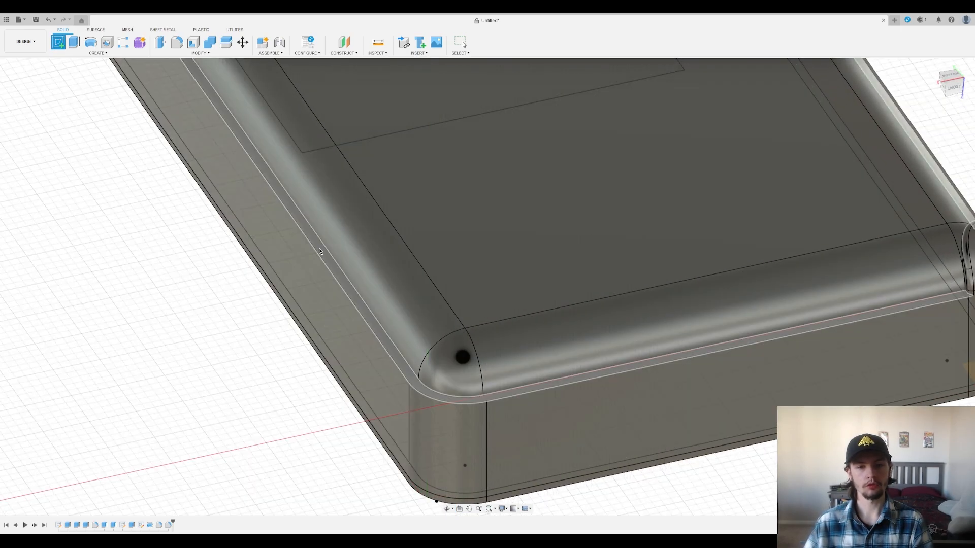
{"action": "key", "text": "Escape"}
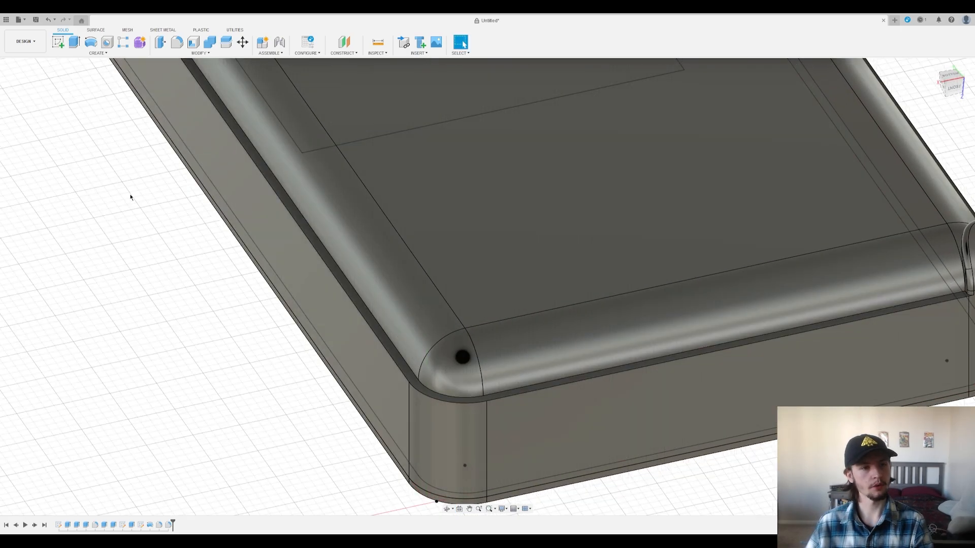
Step: Select the existing sketch that follows the rim of the case around the filleted body
{"action": "left_click", "coordinate": [69, 157]}
{"action": "left_click", "coordinate": [148, 273]}
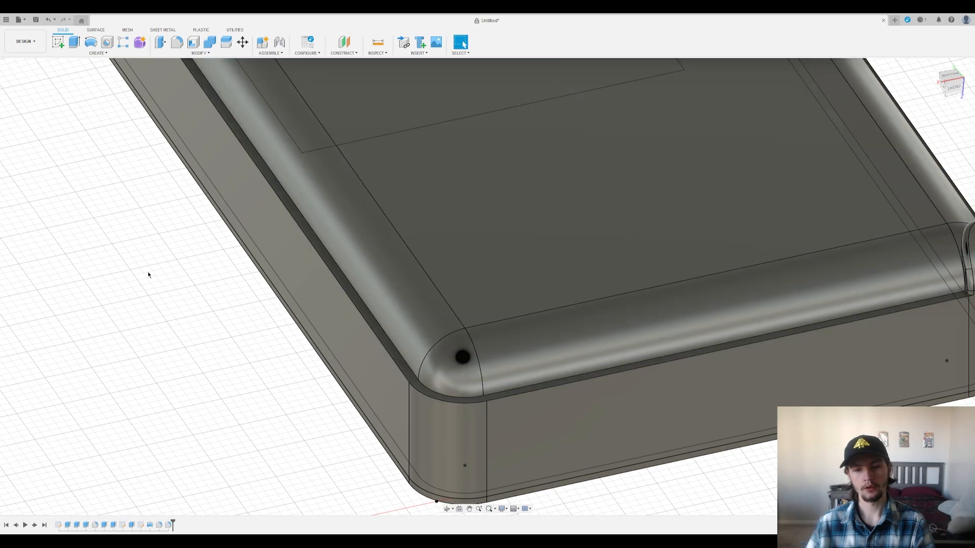
{"action": "middle_click_drag", "start_coordinate": [148, 272], "coordinate": [45, 216], "text": "shift"}
{"action": "left_click", "coordinate": [59, 156]}
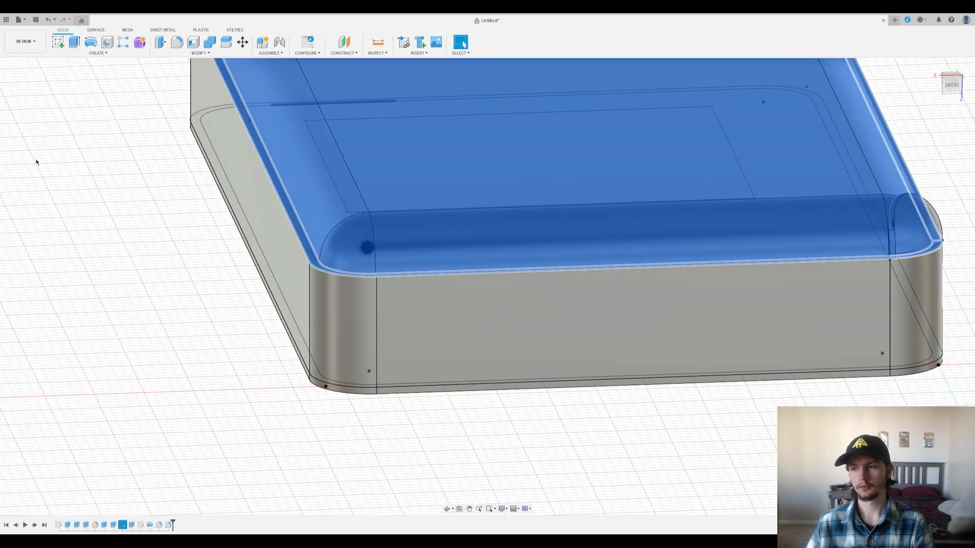
Step: Clear the body selection and start a sketch on the narrow ledge face running around the enclosure
{"action": "left_click", "coordinate": [47, 160]}
{"action": "left_click", "coordinate": [57, 157]}
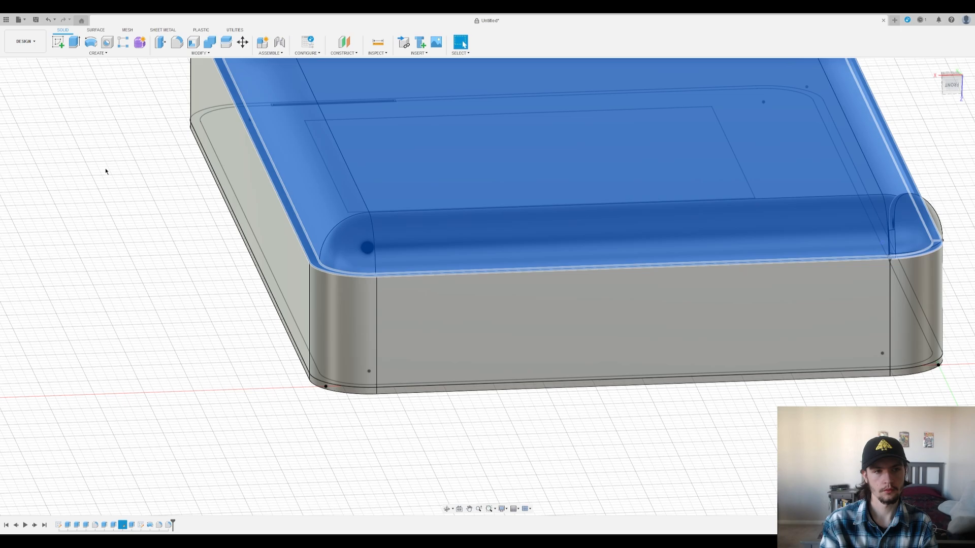
{"action": "left_click", "coordinate": [127, 138]}
{"action": "middle_click_drag", "start_coordinate": [201, 224], "coordinate": [234, 315]}
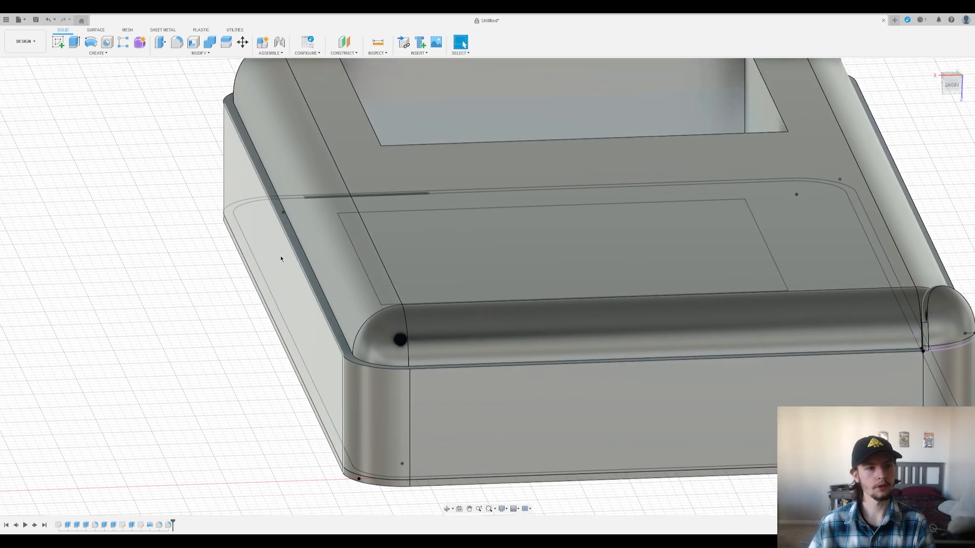
{"action": "left_click", "coordinate": [59, 41]}
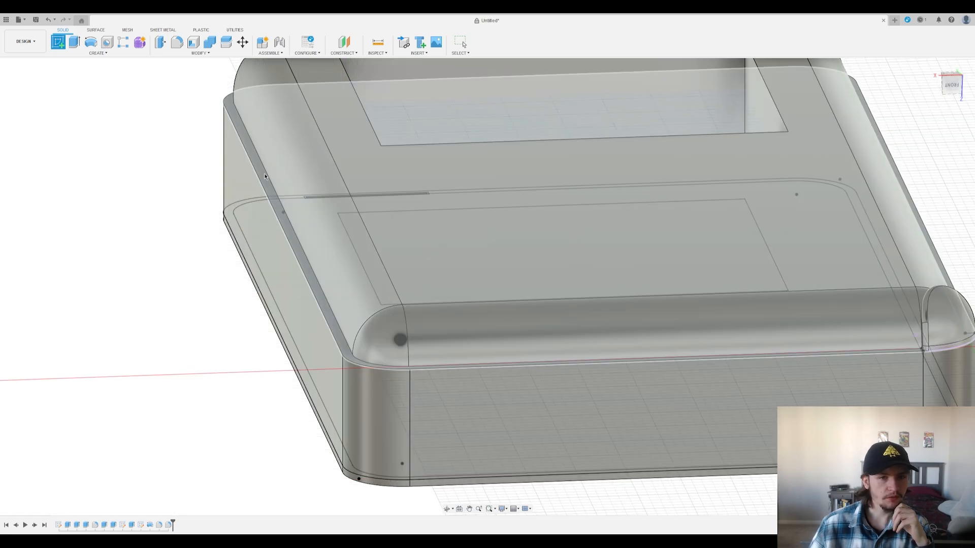
{"action": "left_click", "coordinate": [264, 173]}
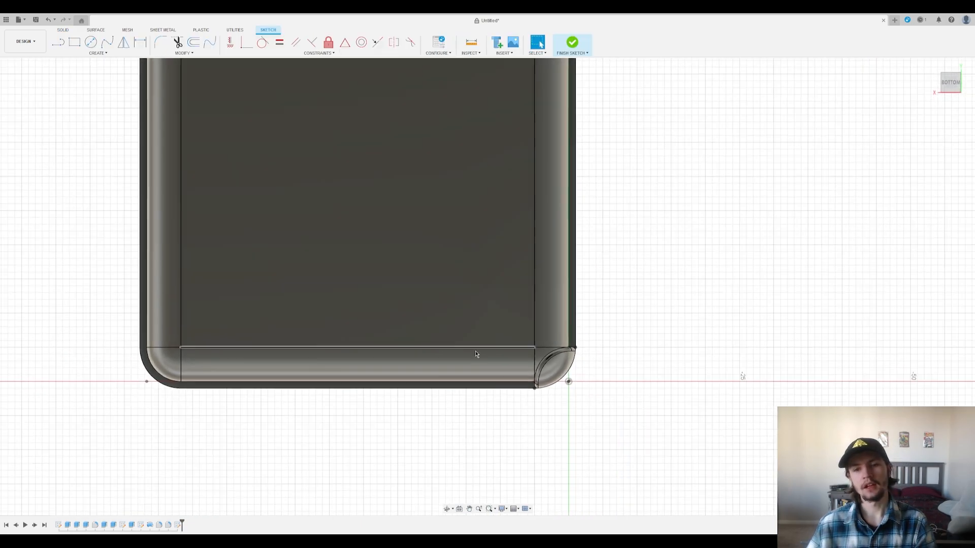
{"action": "scroll", "coordinate": [476, 353], "scroll_direction": "down", "scroll_amount": 5}
{"action": "mouse_move", "coordinate": [505, 318]}
{"action": "middle_mouse_down", "text": "shift"}
{"action": "mouse_move", "coordinate": [548, 285]}
{"action": "mouse_move", "coordinate": [543, 257]}
{"action": "middle_mouse_up", "text": "shift"}
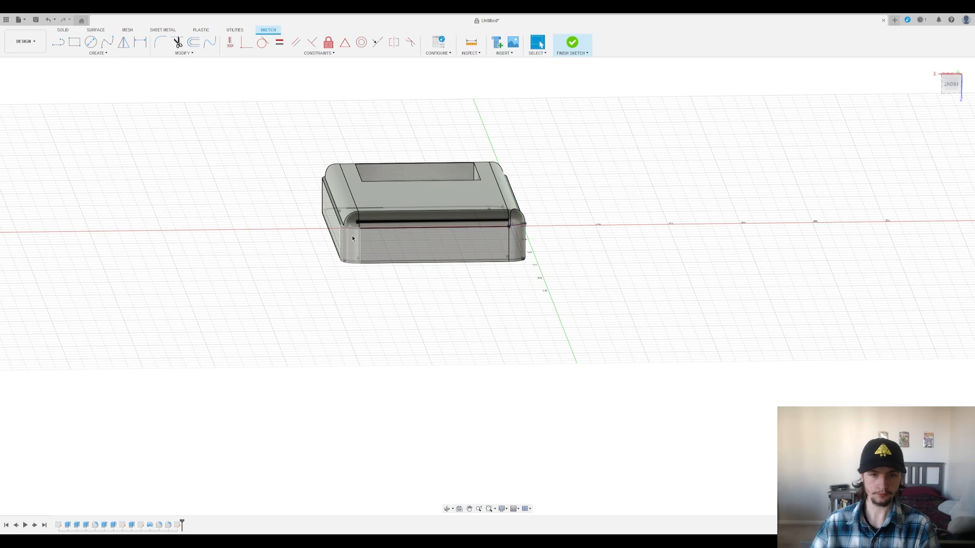
{"action": "scroll", "coordinate": [319, 144], "scroll_direction": "up", "scroll_amount": 3}
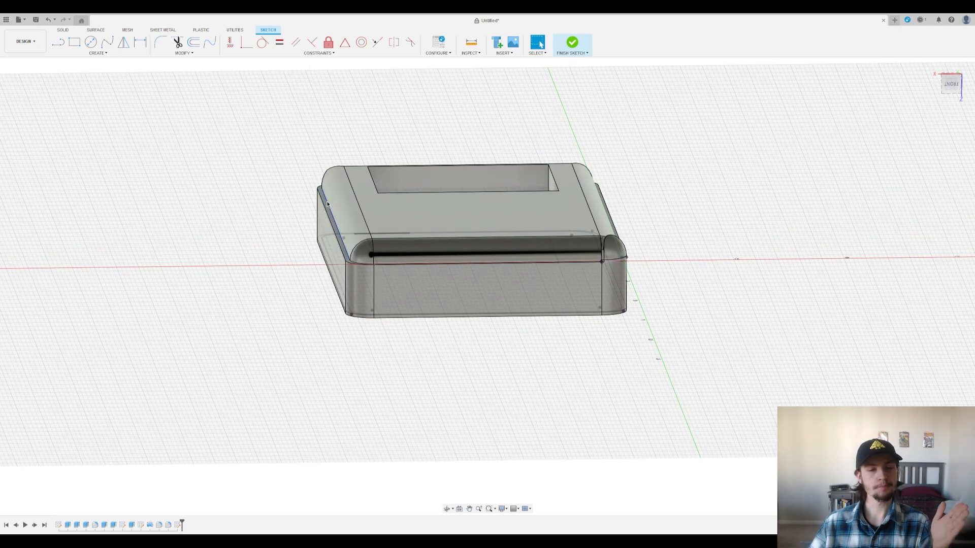
{"action": "scroll", "coordinate": [317, 203], "scroll_direction": "up", "scroll_amount": 2}
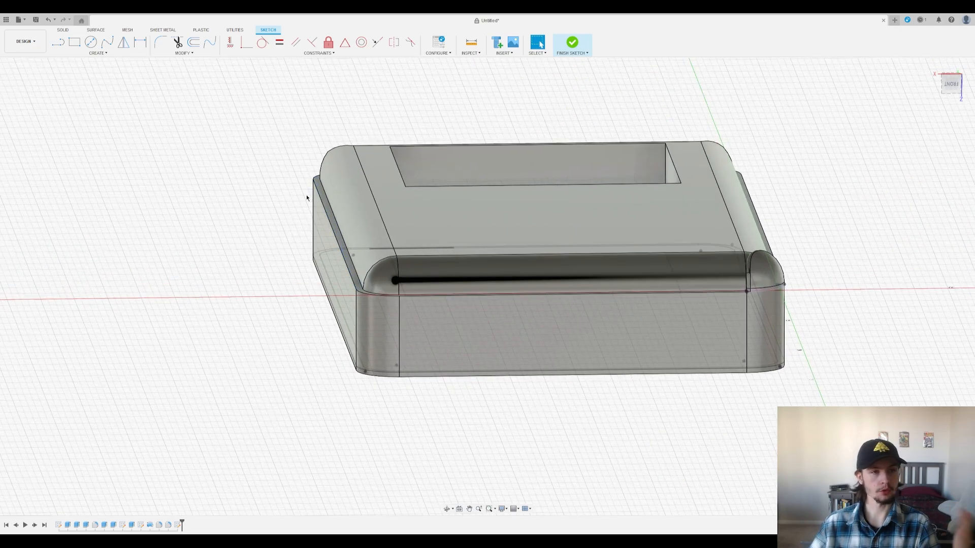
{"action": "left_click", "coordinate": [59, 42]}
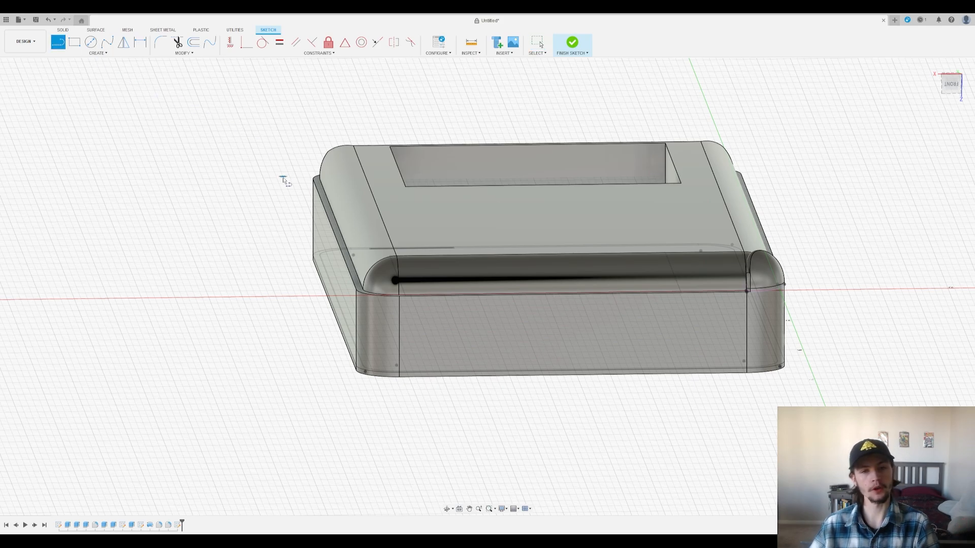
{"action": "middle_click_drag", "start_coordinate": [284, 180], "coordinate": [337, 276], "text": "shift"}
{"action": "key", "text": "Escape"}
Step: Project the ledge face's outline into the sketch
{"action": "scroll", "coordinate": [330, 330], "scroll_direction": "up", "scroll_amount": 4}
{"action": "left_click", "coordinate": [336, 278]}
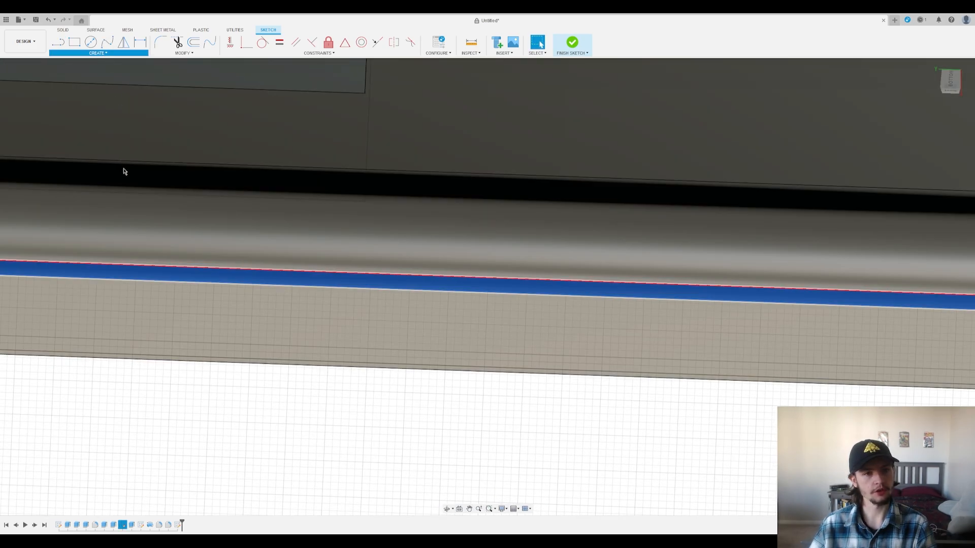
{"action": "left_click", "coordinate": [142, 169]}
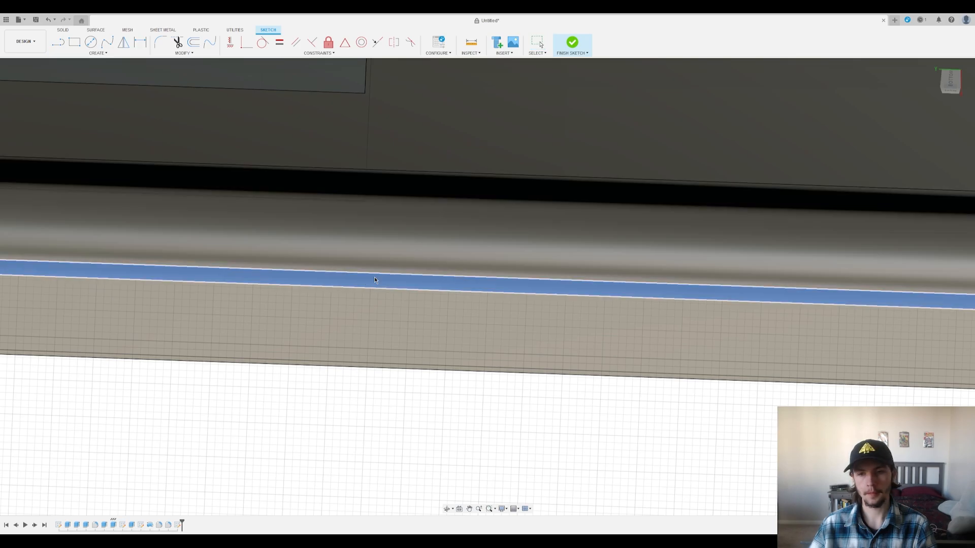
{"action": "left_click", "coordinate": [374, 276]}
{"action": "middle_click_drag", "start_coordinate": [868, 160], "coordinate": [254, 112], "text": "shift"}
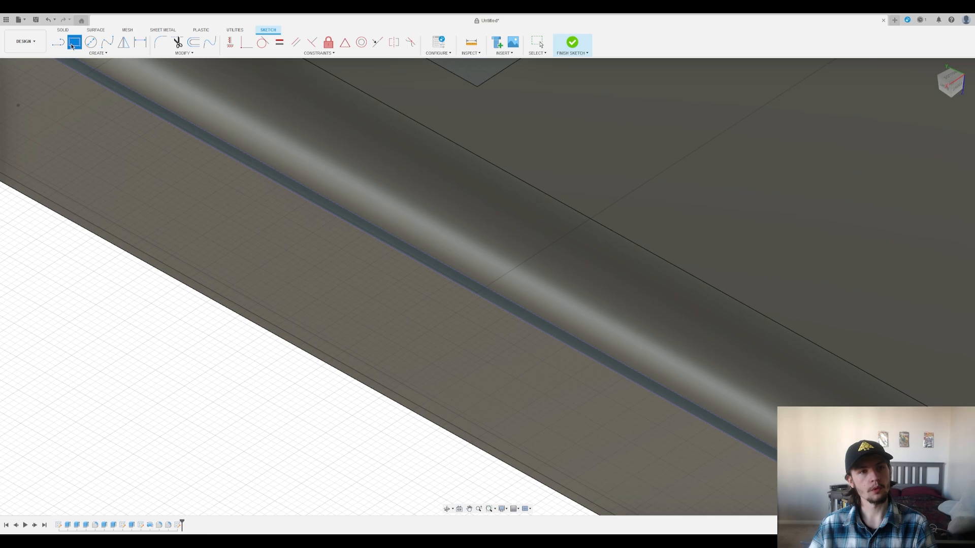
Step: Sketch a two-point rectangle spanning the ledge's width, near the middle of the enclosure's long side
{"action": "left_click", "coordinate": [73, 43]}
{"action": "key", "text": "Escape"}
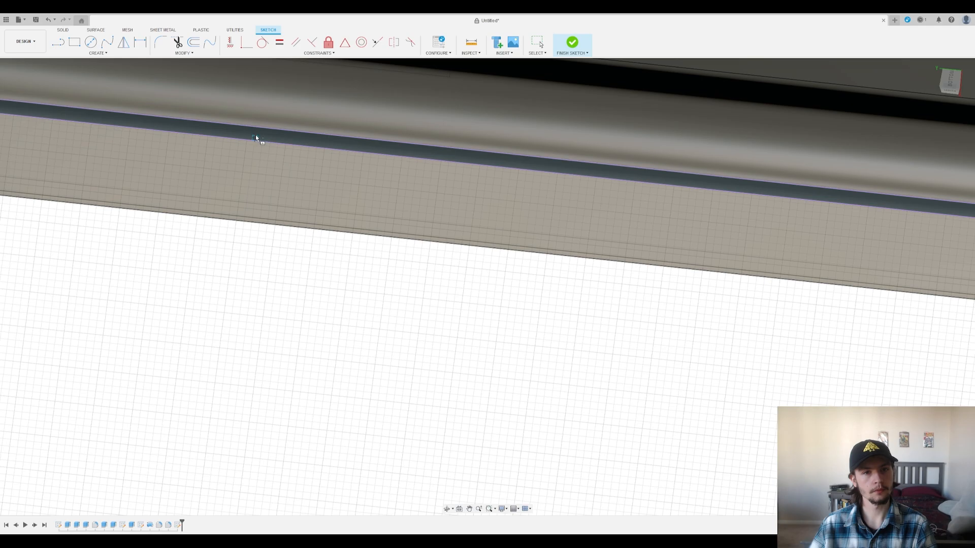
{"action": "left_click", "coordinate": [75, 44]}
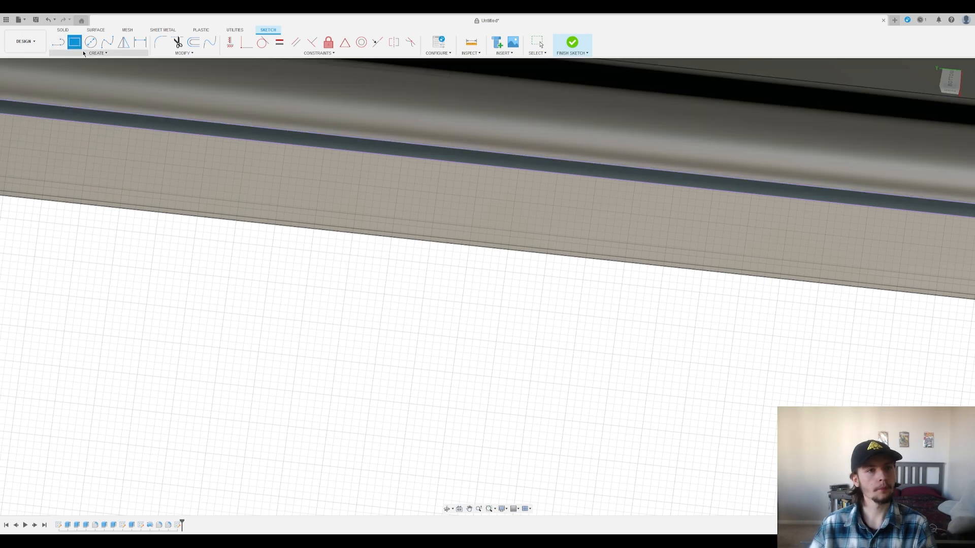
{"action": "left_click", "coordinate": [188, 133]}
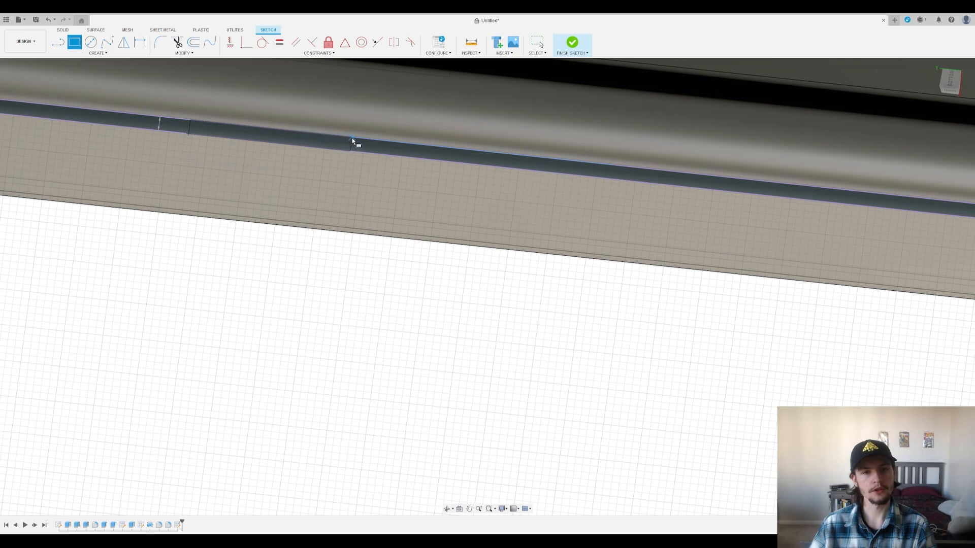
{"action": "left_click", "coordinate": [420, 148]}
Step: Centre the rectangle along the ledge's long side with a Midpoint constraint
{"action": "middle_click_drag", "start_coordinate": [516, 180], "coordinate": [601, 294]}
{"action": "scroll", "coordinate": [418, 250], "scroll_direction": "up", "scroll_amount": 3}
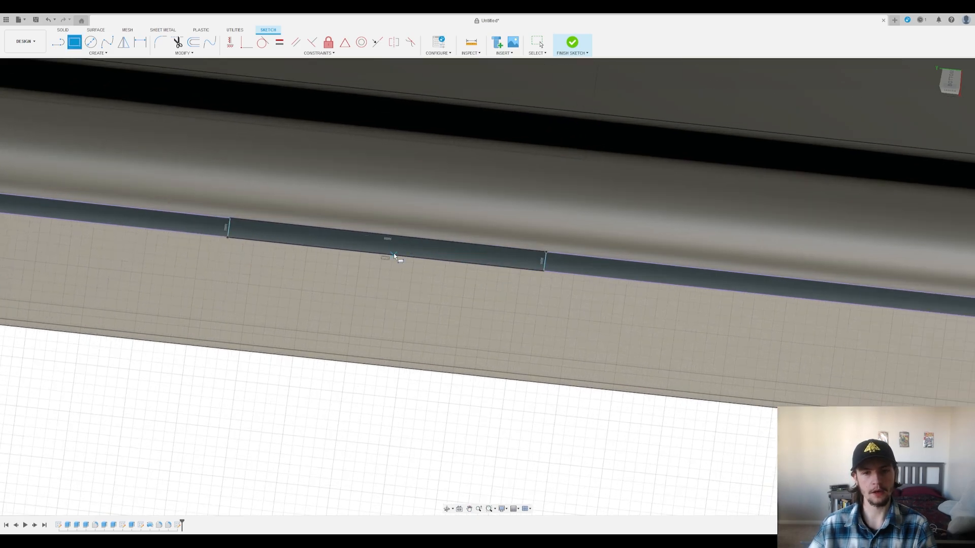
{"action": "left_click", "coordinate": [345, 42]}
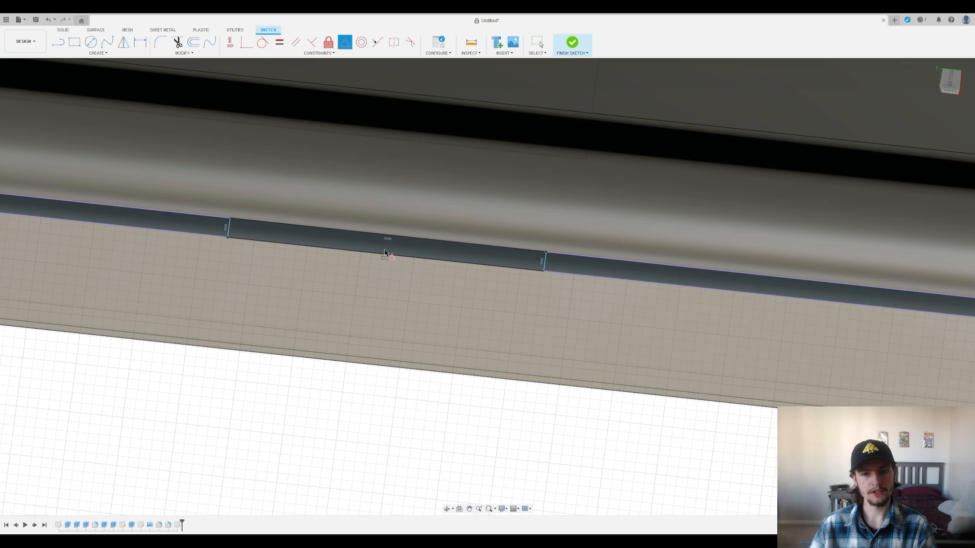
{"action": "scroll", "coordinate": [394, 260], "scroll_direction": "down", "scroll_amount": 5}
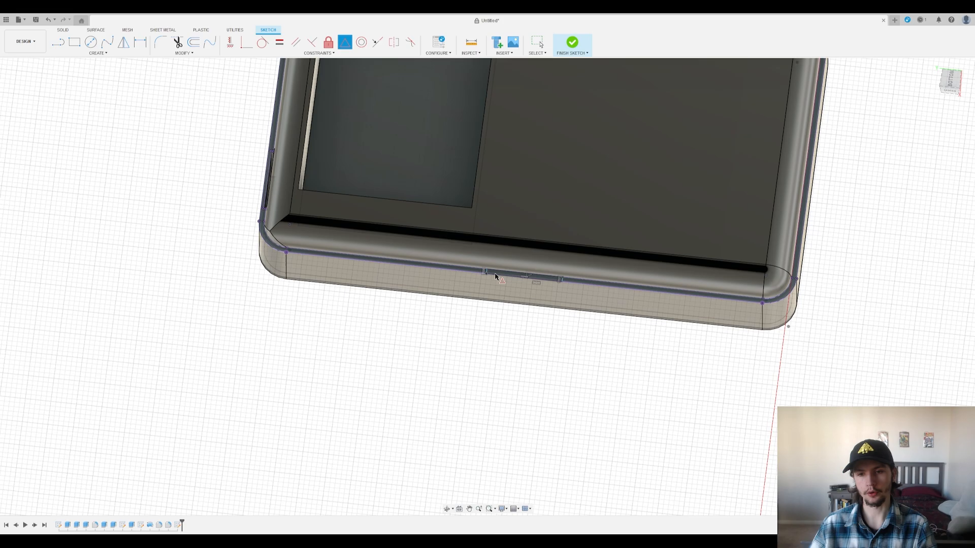
{"action": "scroll", "coordinate": [496, 276], "scroll_direction": "up", "scroll_amount": 6}
{"action": "scroll", "coordinate": [456, 285], "scroll_direction": "down", "scroll_amount": 5}
{"action": "scroll", "coordinate": [446, 319], "scroll_direction": "up", "scroll_amount": 5}
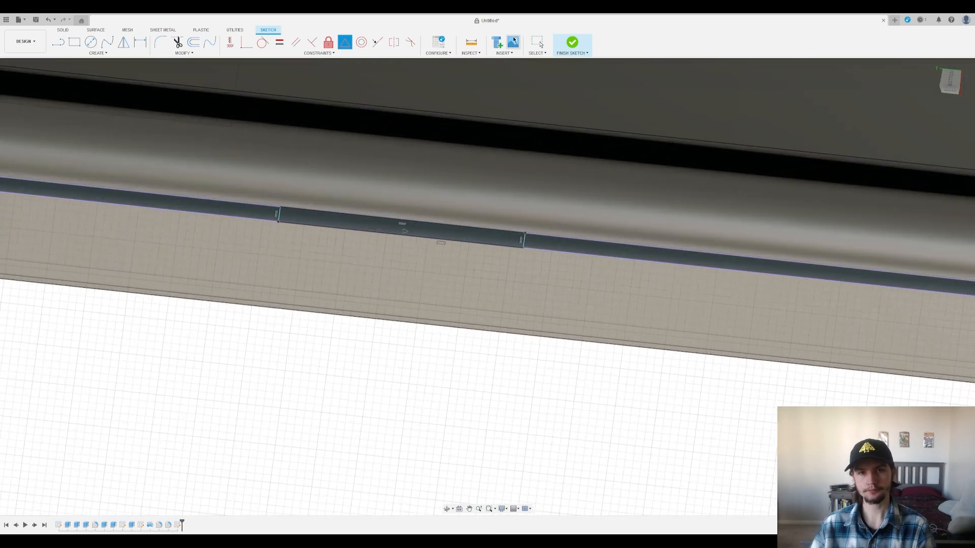
{"action": "left_click", "coordinate": [140, 42]}
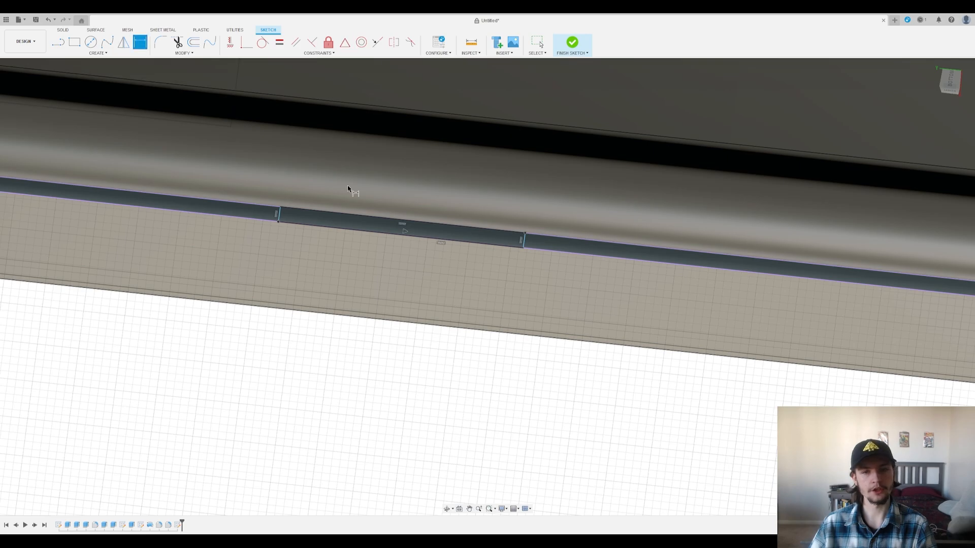
{"action": "left_click", "coordinate": [278, 212]}
{"action": "left_click", "coordinate": [525, 237]}
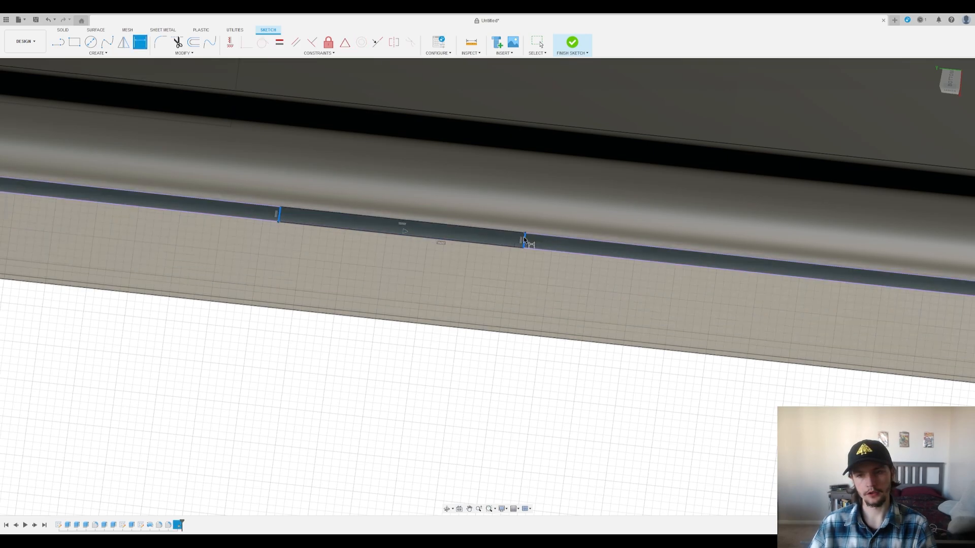
{"action": "left_click", "coordinate": [397, 278]}
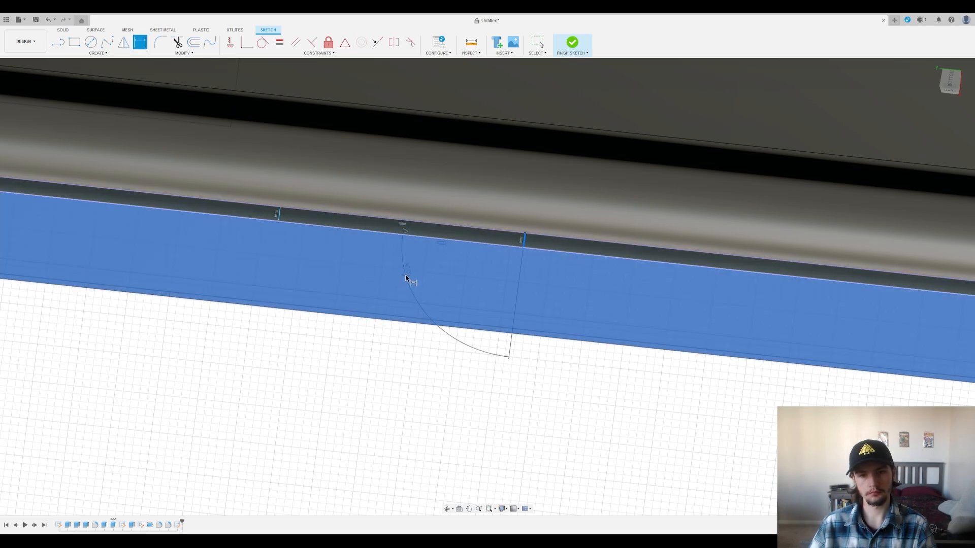
{"action": "key", "text": "Escape"}
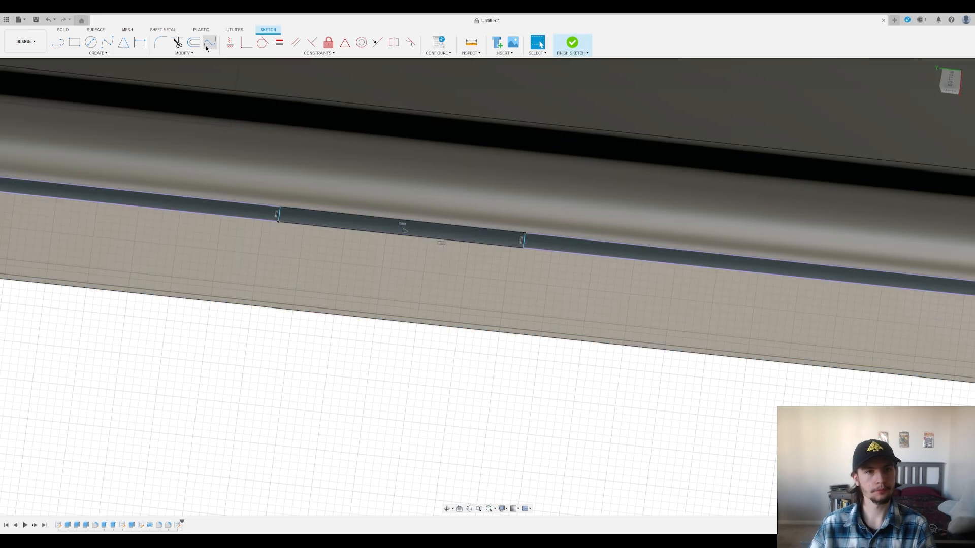
{"action": "left_click", "coordinate": [140, 42]}
{"action": "left_click", "coordinate": [278, 215]}
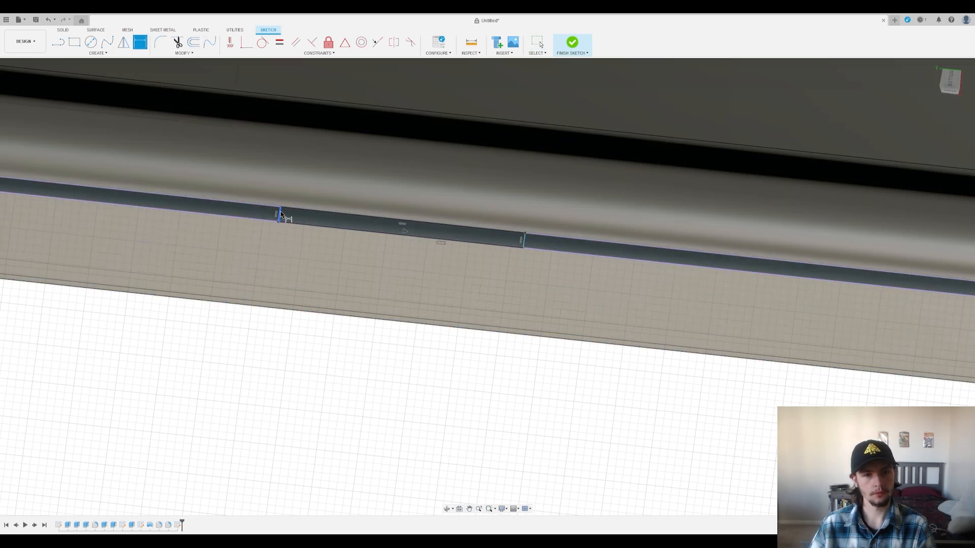
{"action": "left_click", "coordinate": [523, 239]}
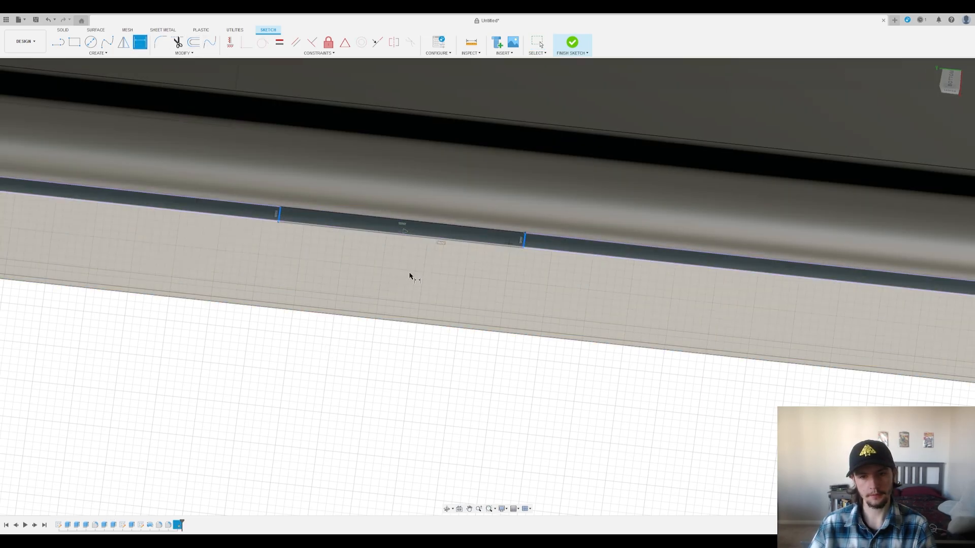
{"action": "left_click", "coordinate": [409, 283]}
{"action": "key", "text": "Escape"}
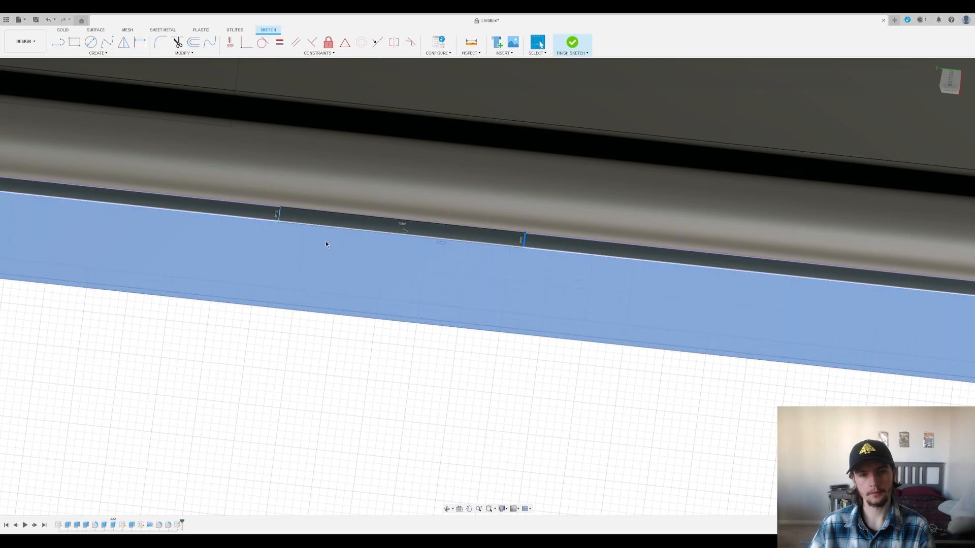
Step: Dimension the rectangle's length between its two short ends, placing the dimension outside the enclosure, and finish the sketch
{"action": "left_click", "coordinate": [140, 44]}
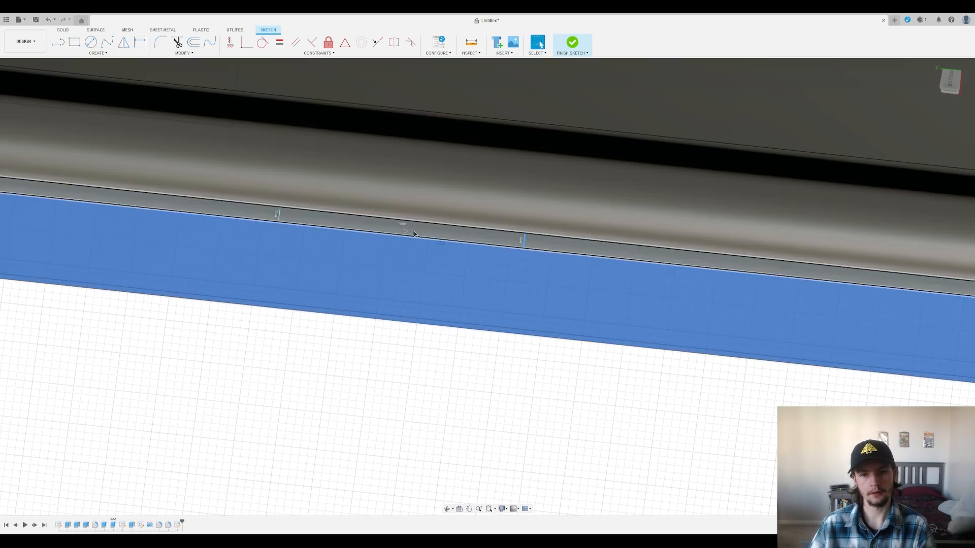
{"action": "left_click", "coordinate": [279, 215]}
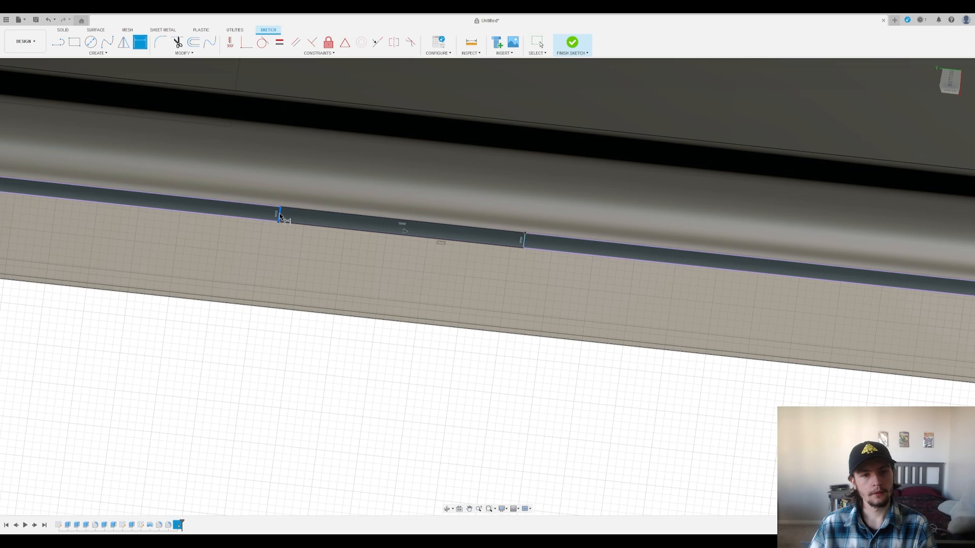
{"action": "left_click", "coordinate": [525, 241]}
{"action": "mouse_move", "coordinate": [524, 240]}
{"action": "middle_mouse_down", "text": "shift"}
{"action": "mouse_move", "coordinate": [355, 259]}
{"action": "mouse_move", "coordinate": [361, 252]}
{"action": "mouse_move", "coordinate": [394, 282]}
{"action": "middle_mouse_up", "text": "shift"}
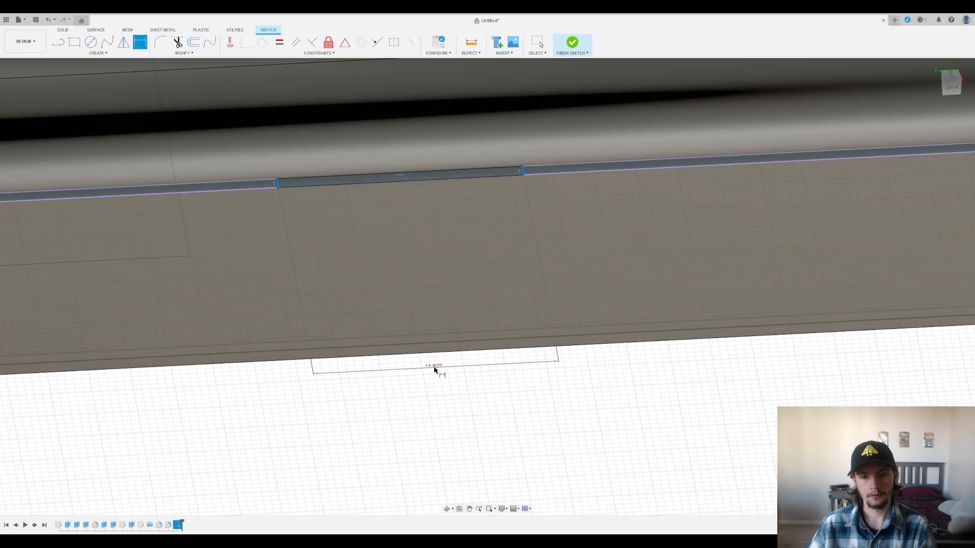
{"action": "left_click", "coordinate": [434, 369]}
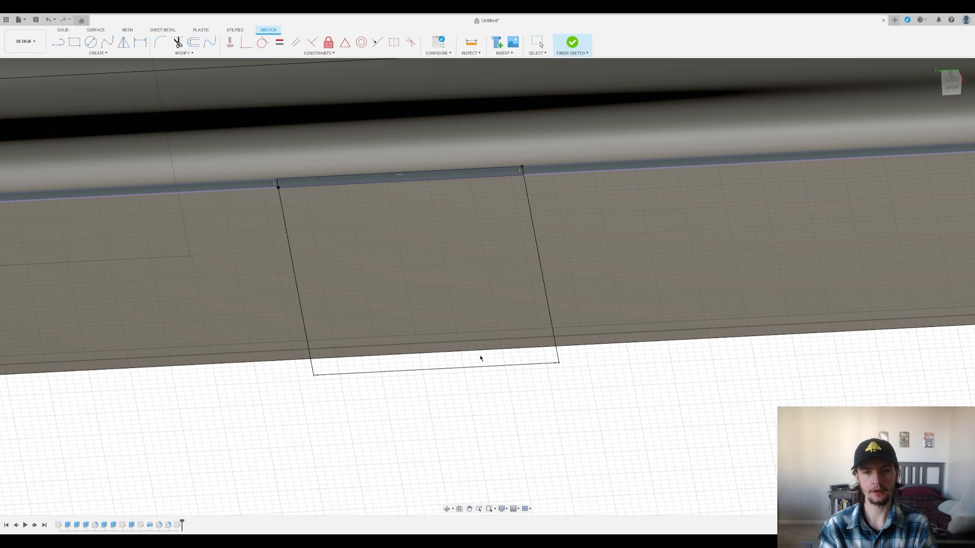
{"action": "key", "text": "d"}
{"action": "scroll", "coordinate": [480, 358], "scroll_direction": "down", "scroll_amount": 5}
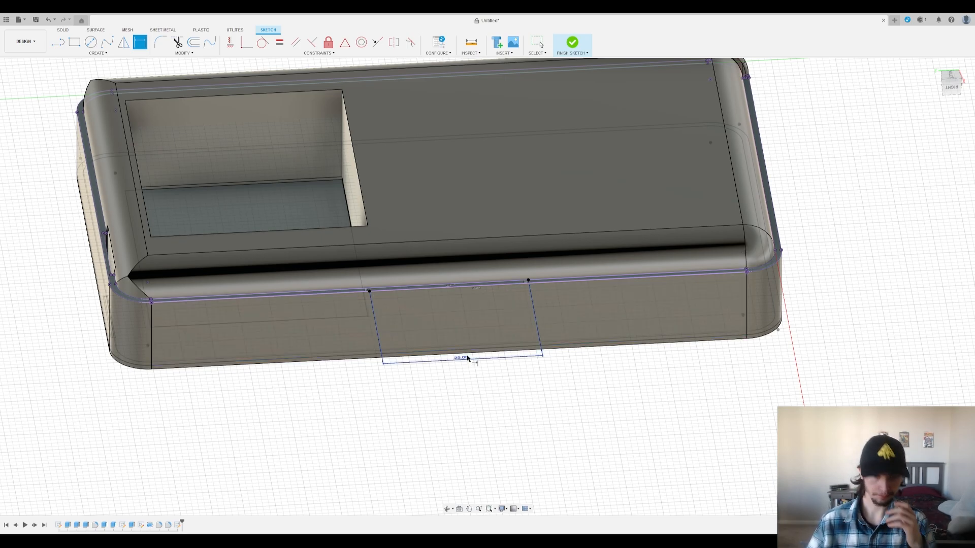
{"action": "left_click", "coordinate": [572, 43]}
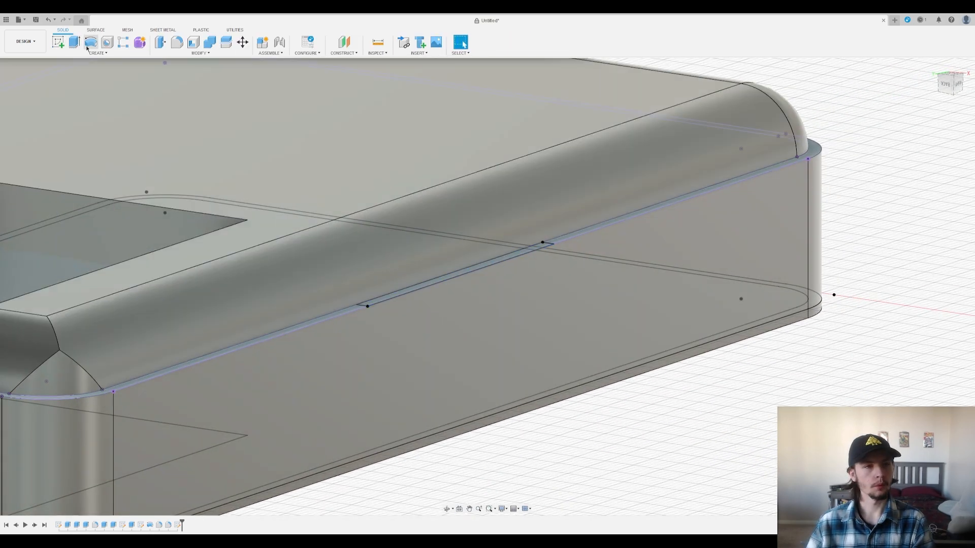
Step: Extrude the rectangle profile into a small raised tab on the ledge
{"action": "left_click", "coordinate": [74, 42]}
{"action": "left_click", "coordinate": [413, 288]}
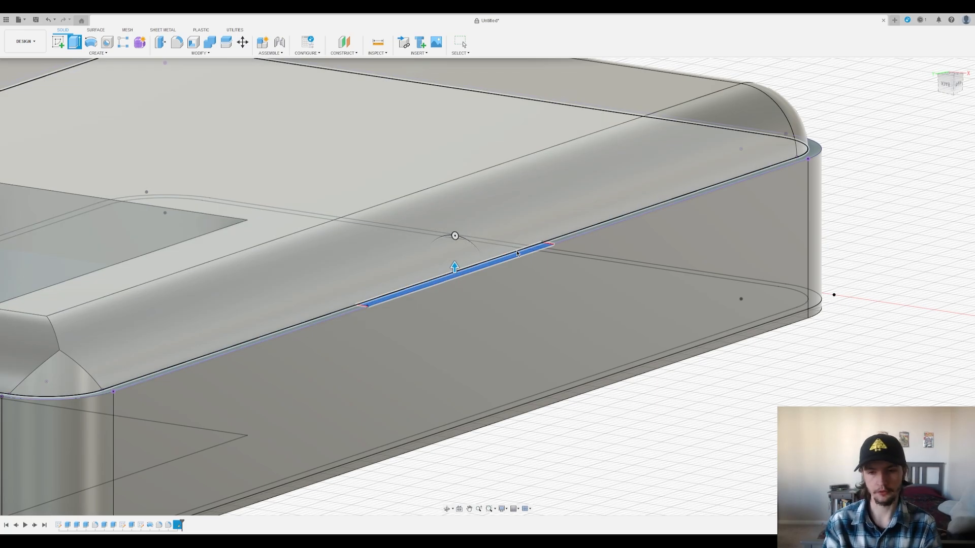
{"action": "key", "text": "Return"}
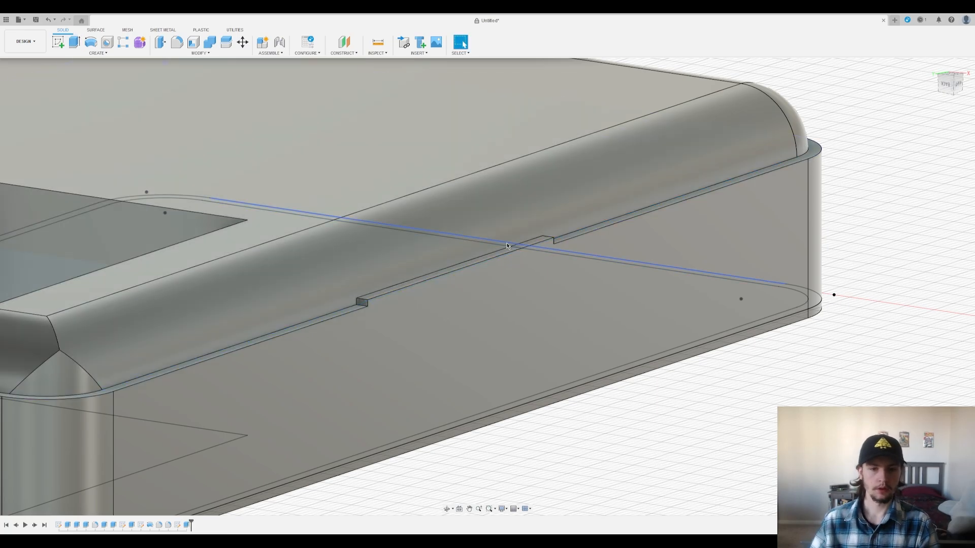
Step: Start a sketch on the small end face of the raised tab on the enclosure's ledge
{"action": "scroll", "coordinate": [507, 242], "scroll_direction": "up", "scroll_amount": 5}
{"action": "left_click", "coordinate": [66, 42]}
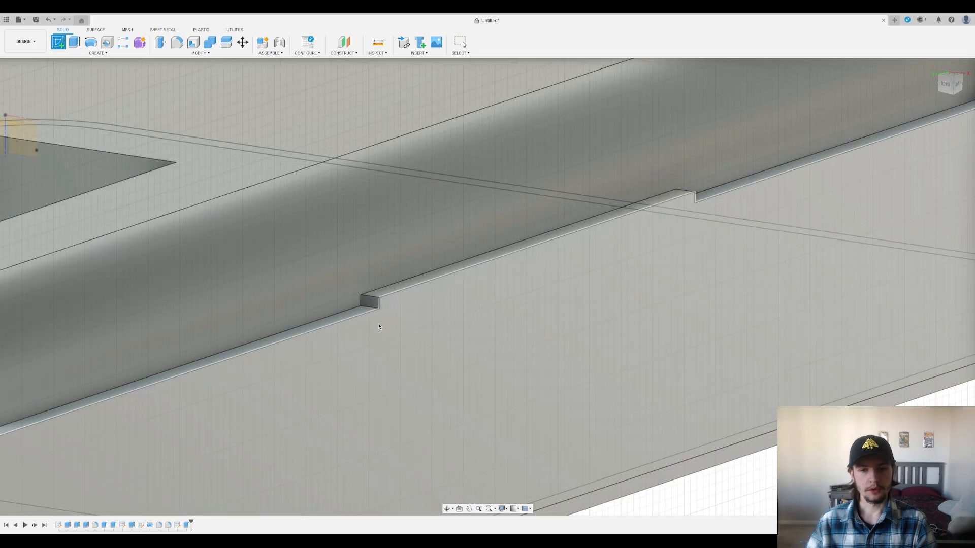
{"action": "left_click", "coordinate": [366, 302]}
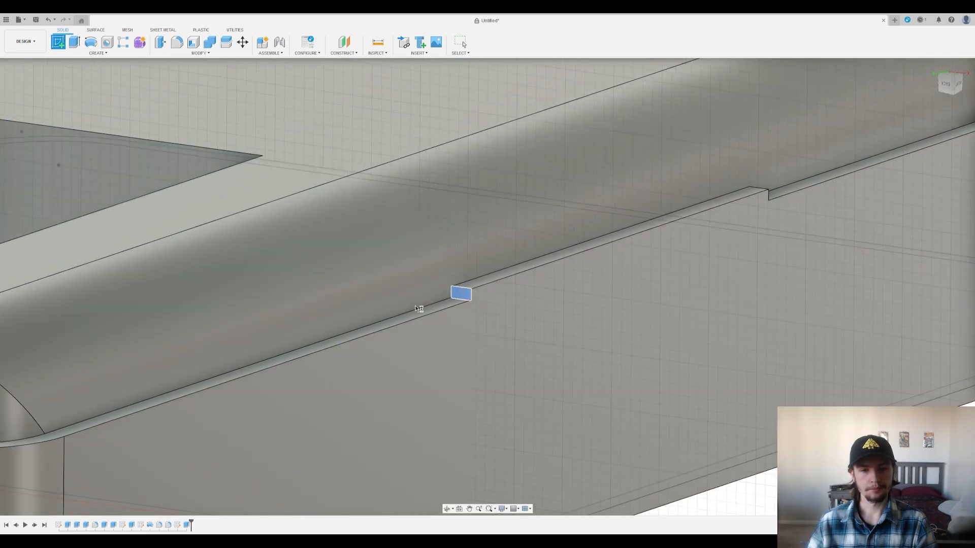
{"action": "scroll", "coordinate": [363, 348], "scroll_direction": "down", "scroll_amount": 5}
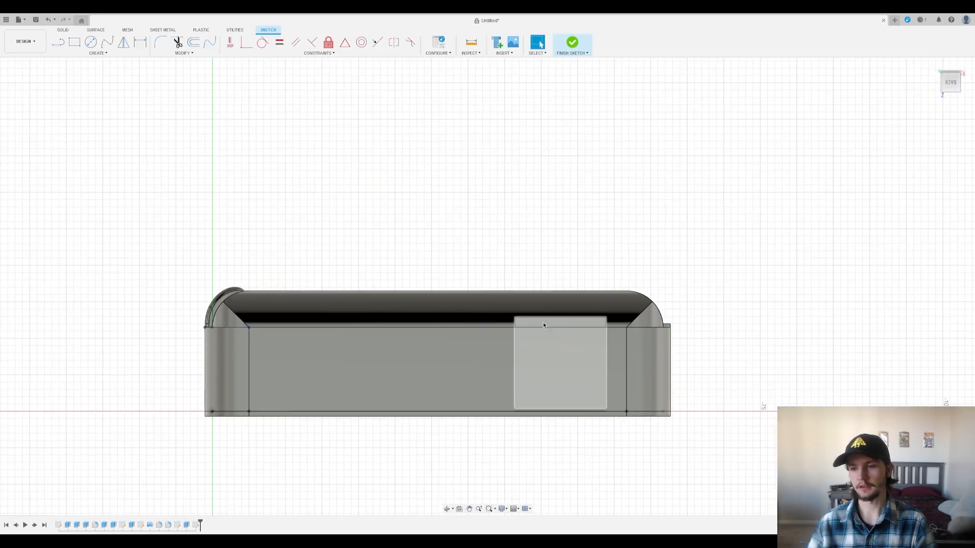
{"action": "scroll", "coordinate": [776, 322], "scroll_direction": "up", "scroll_amount": 3}
{"action": "middle_click_drag", "start_coordinate": [771, 320], "coordinate": [603, 289], "text": "shift"}
{"action": "middle_click_drag", "start_coordinate": [708, 265], "coordinate": [248, 397]}
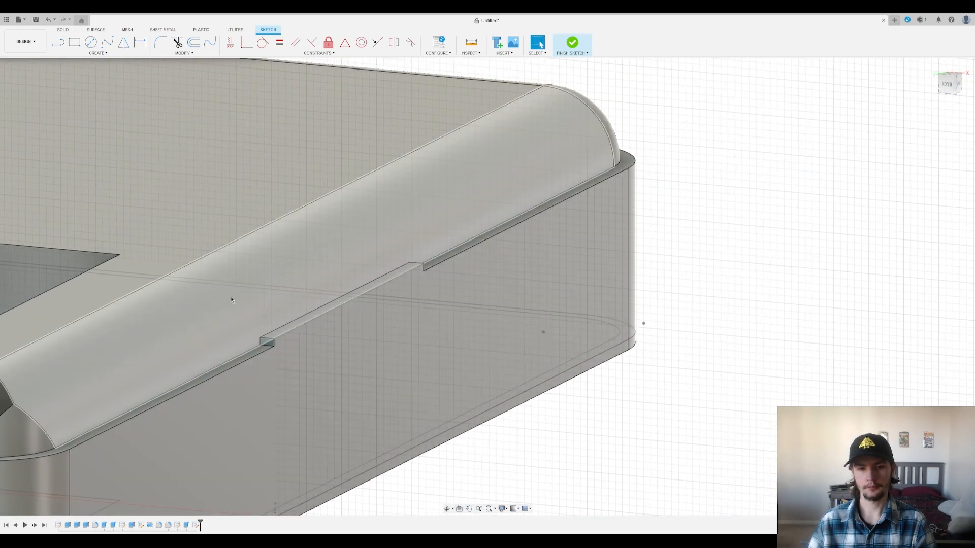
{"action": "scroll", "coordinate": [229, 300], "scroll_direction": "up", "scroll_amount": 3}
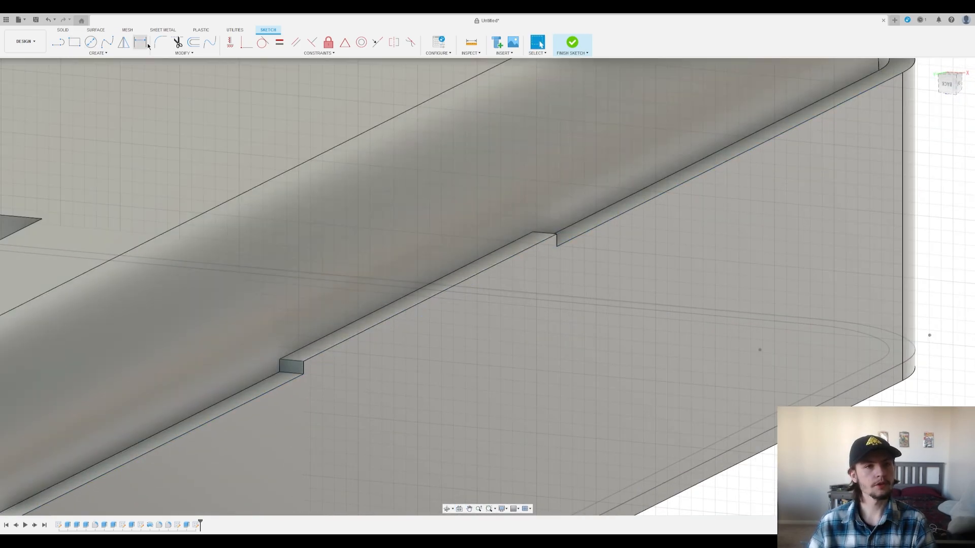
Step: Project the enclosure's rounded side surface into the sketch as a reference arc starting at the tab
{"action": "left_click", "coordinate": [370, 282]}
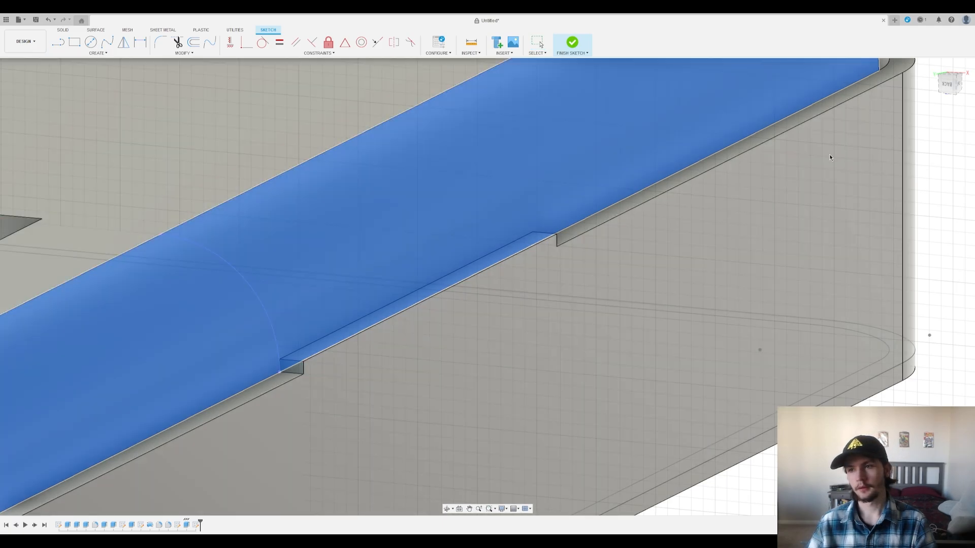
{"action": "left_click", "coordinate": [830, 157]}
{"action": "scroll", "coordinate": [207, 353], "scroll_direction": "up", "scroll_amount": 1}
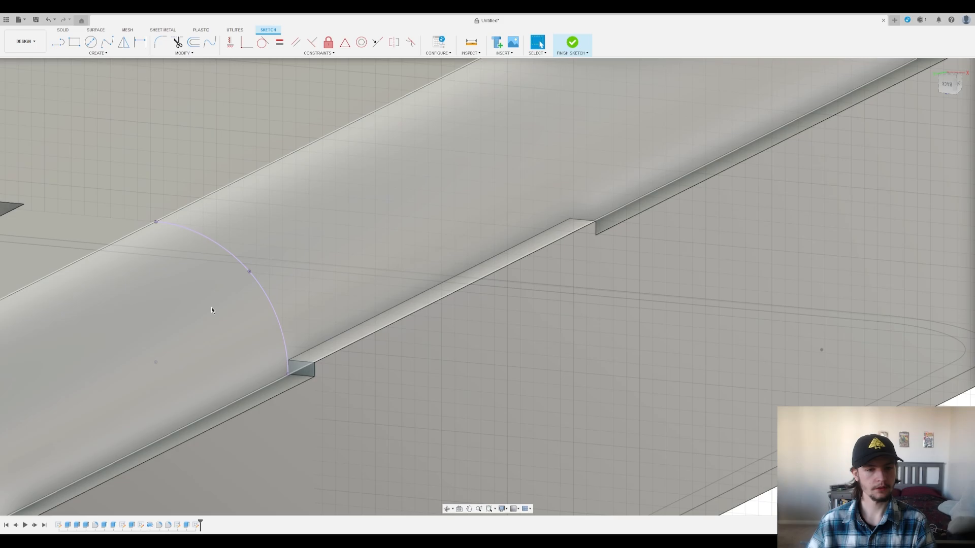
Step: Sketch a vertical line 1 mm long upward from the upper end of the projected arc
{"action": "left_click", "coordinate": [59, 43]}
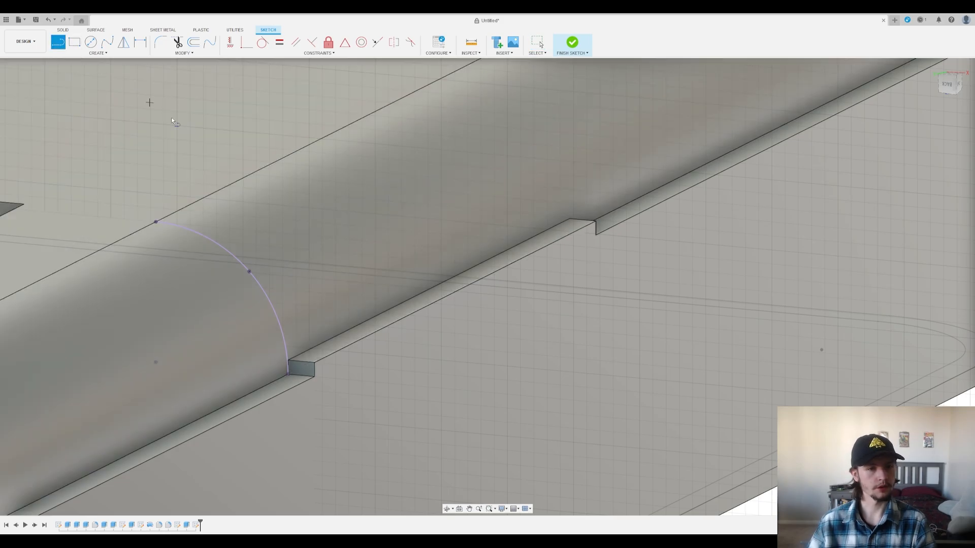
{"action": "left_click", "coordinate": [156, 223]}
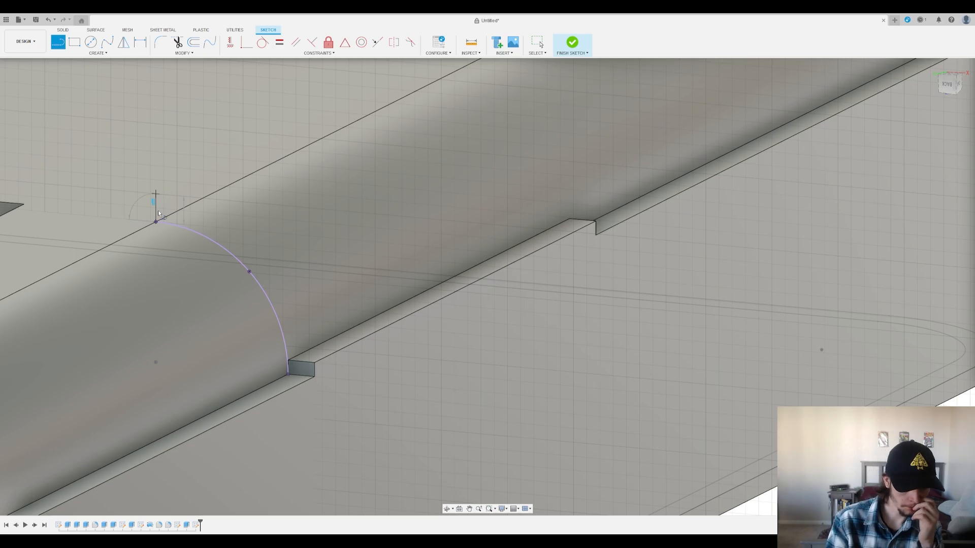
{"action": "key", "text": "Return"}
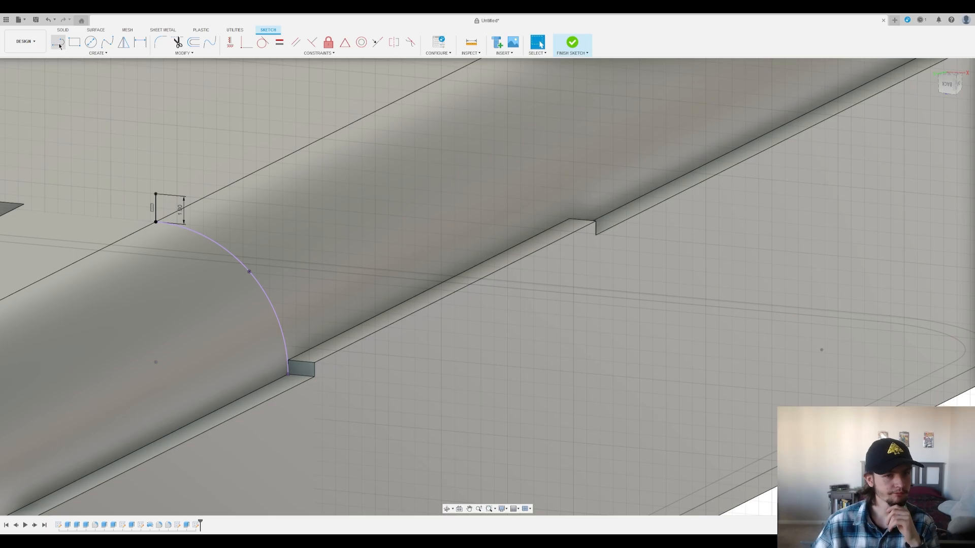
{"action": "left_click", "coordinate": [60, 46]}
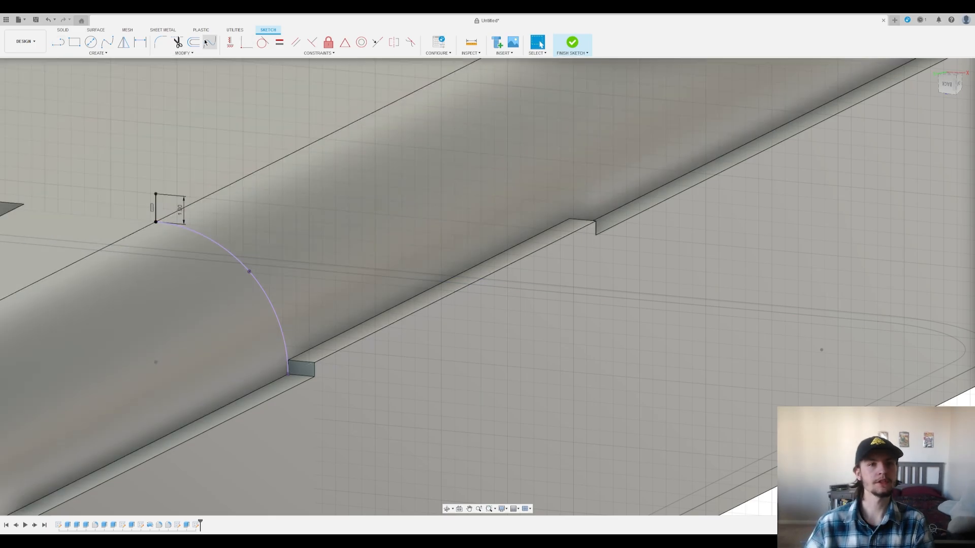
Step: Offset the projected arc outward by 1 mm so it meets the vertical line's top and the tab
{"action": "left_click", "coordinate": [193, 42]}
{"action": "left_click", "coordinate": [244, 267]}
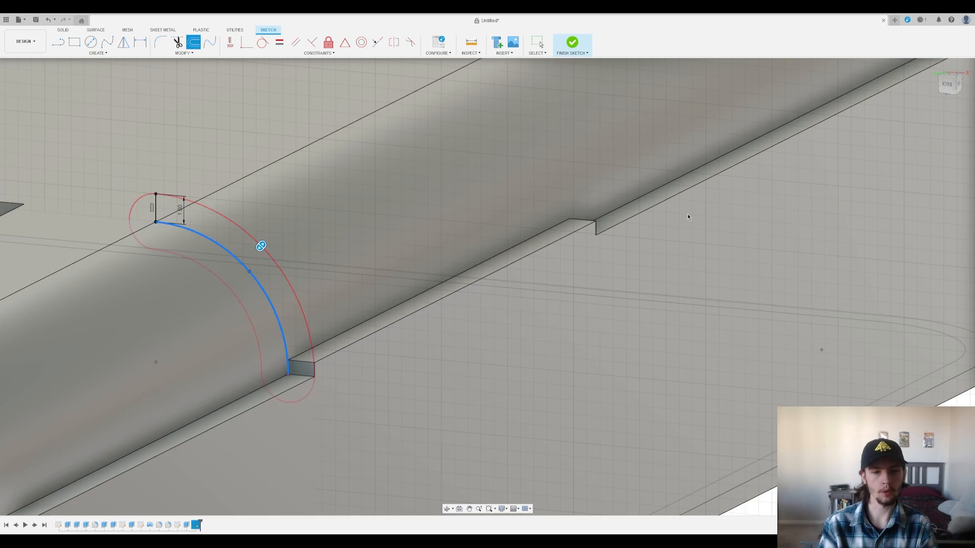
{"action": "key", "text": "Return"}
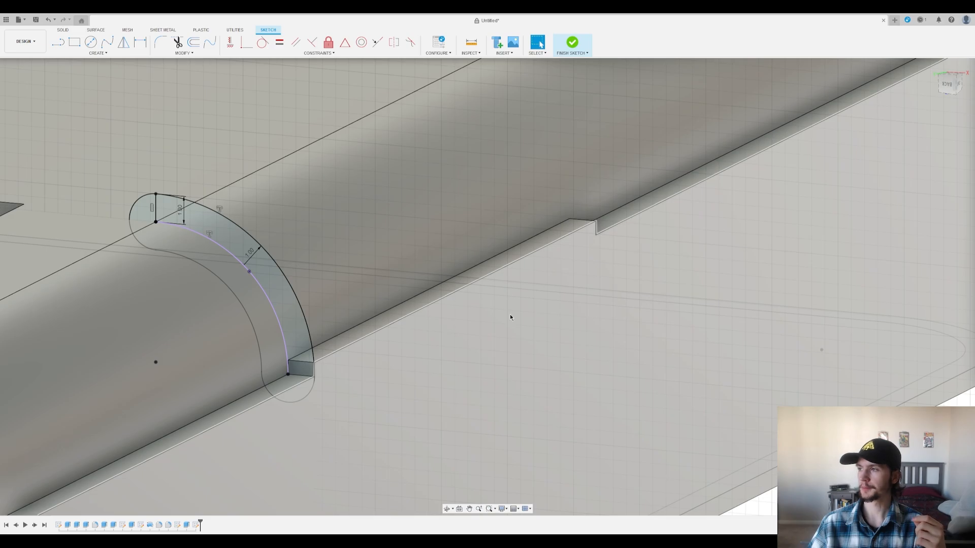
Step: Check the closed curved profile between the projected arc and its offset, and finish the sketch
{"action": "scroll", "coordinate": [509, 315], "scroll_direction": "down", "scroll_amount": 3}
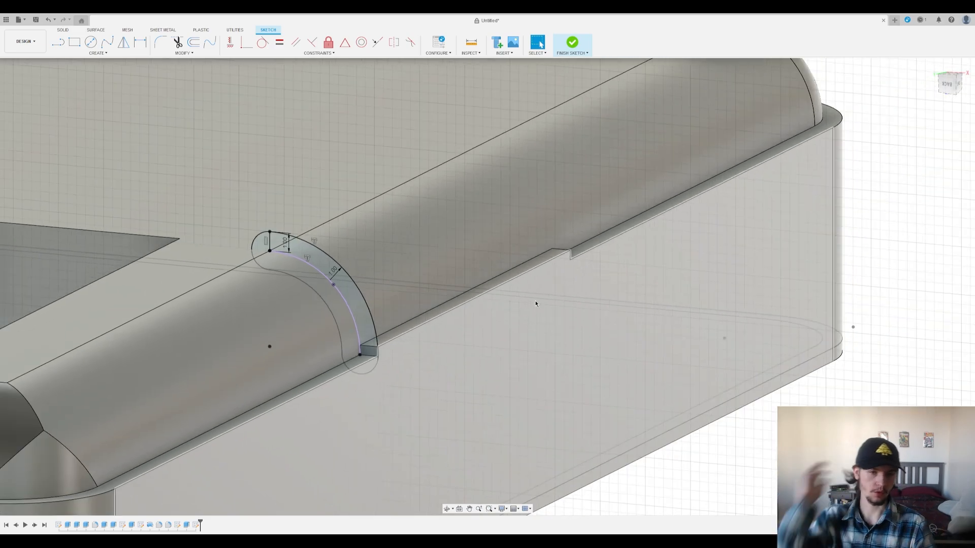
{"action": "middle_click_drag", "start_coordinate": [535, 304], "coordinate": [631, 373], "text": "shift"}
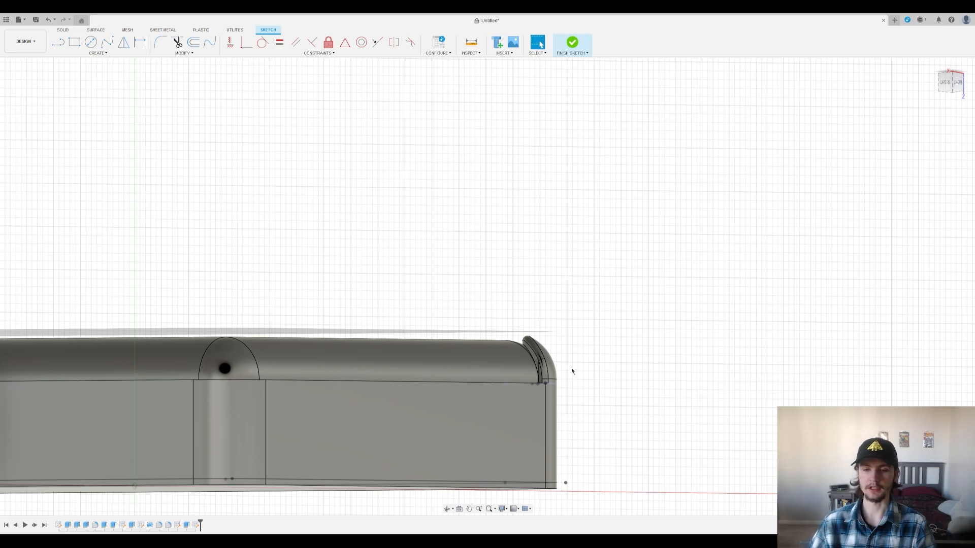
{"action": "scroll", "coordinate": [573, 355], "scroll_direction": "down", "scroll_amount": 3}
{"action": "mouse_move", "coordinate": [255, 256]}
{"action": "middle_mouse_down", "text": "shift"}
{"action": "mouse_move", "coordinate": [331, 270]}
{"action": "mouse_move", "coordinate": [406, 259]}
{"action": "middle_mouse_up", "text": "shift"}
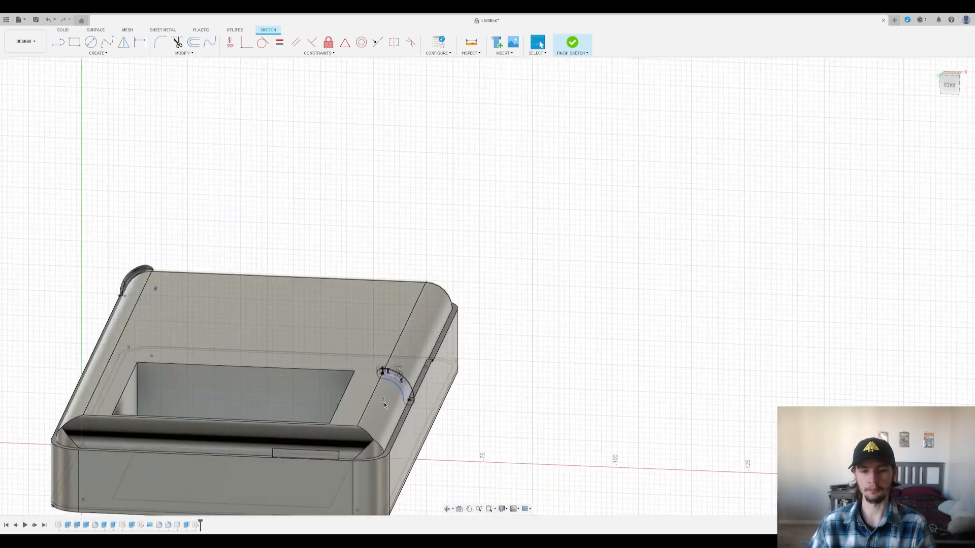
{"action": "scroll", "coordinate": [424, 437], "scroll_direction": "up", "scroll_amount": 5}
{"action": "mouse_move", "coordinate": [351, 296]}
{"action": "middle_mouse_down"}
{"action": "mouse_move", "coordinate": [420, 392]}
{"action": "mouse_move", "coordinate": [426, 337]}
{"action": "middle_mouse_up"}
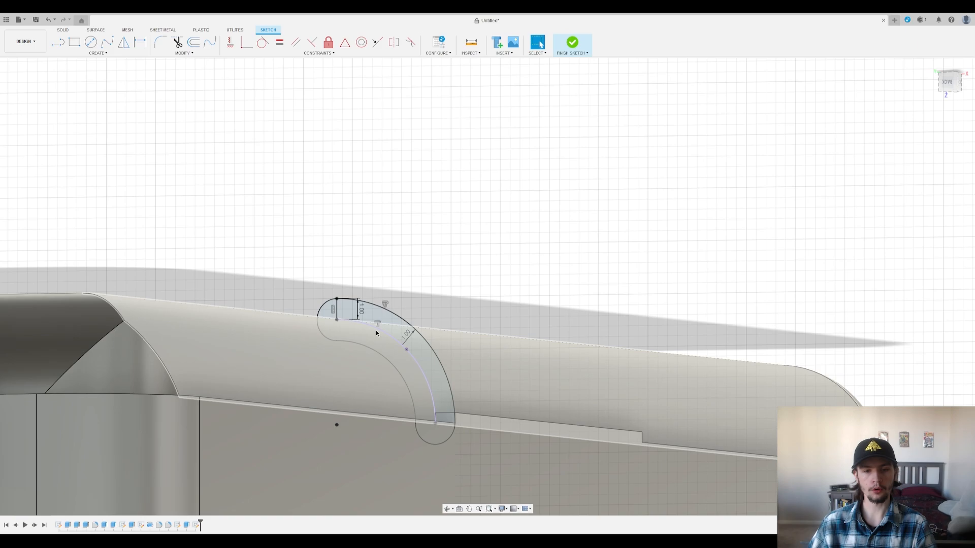
{"action": "left_click", "coordinate": [427, 337]}
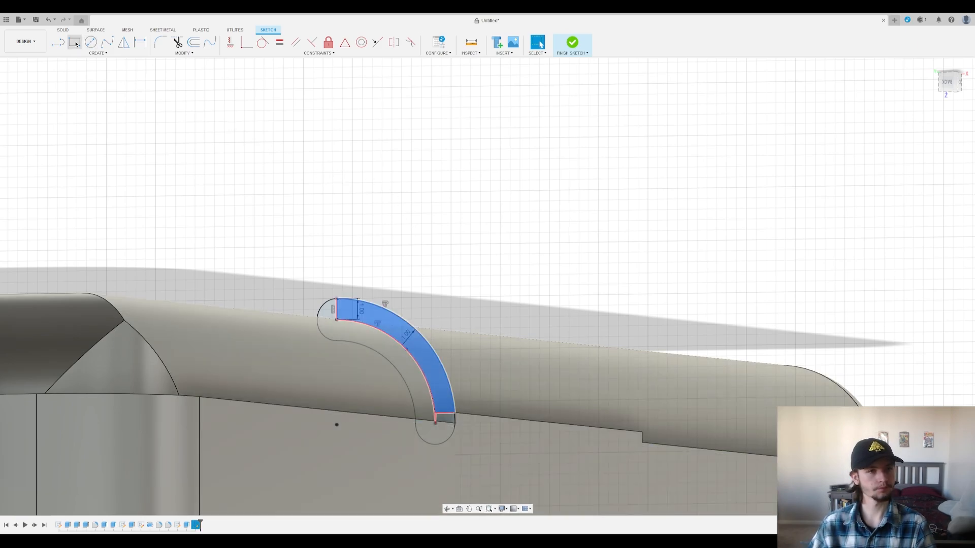
{"action": "left_click", "coordinate": [551, 163]}
{"action": "left_click", "coordinate": [570, 44]}
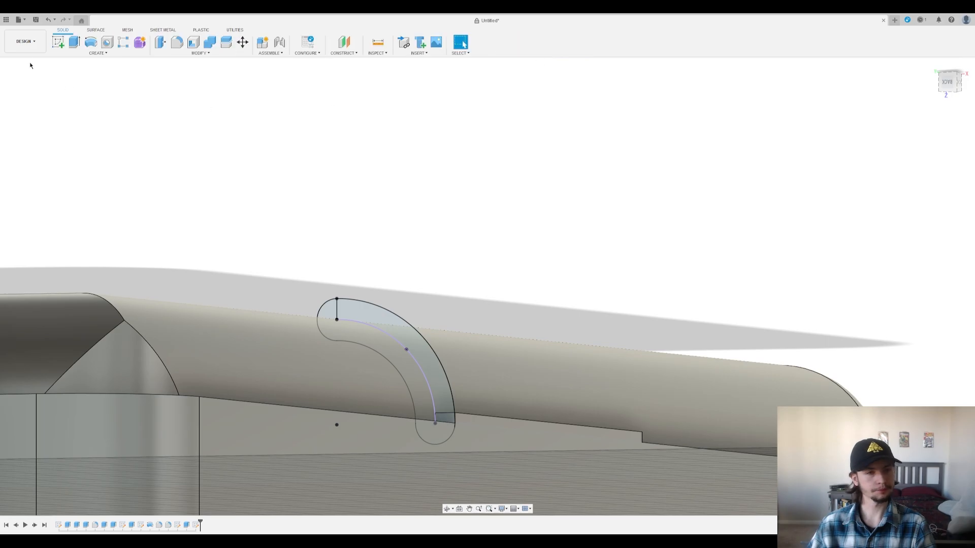
Step: Extrude the curved profile along the enclosure's rounded edge up to the corner at the tab's far end
{"action": "left_click", "coordinate": [417, 360]}
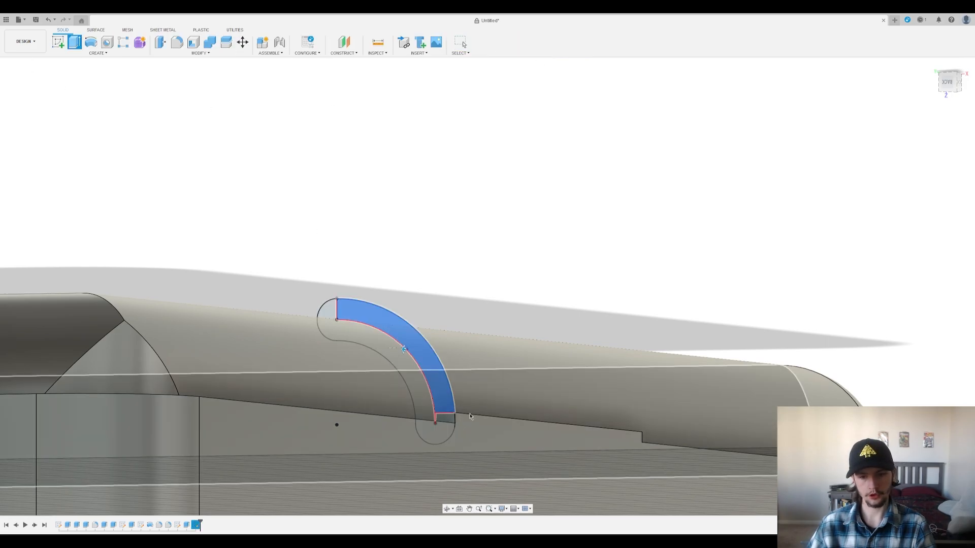
{"action": "middle_click_drag", "start_coordinate": [417, 360], "coordinate": [331, 330], "text": "shift"}
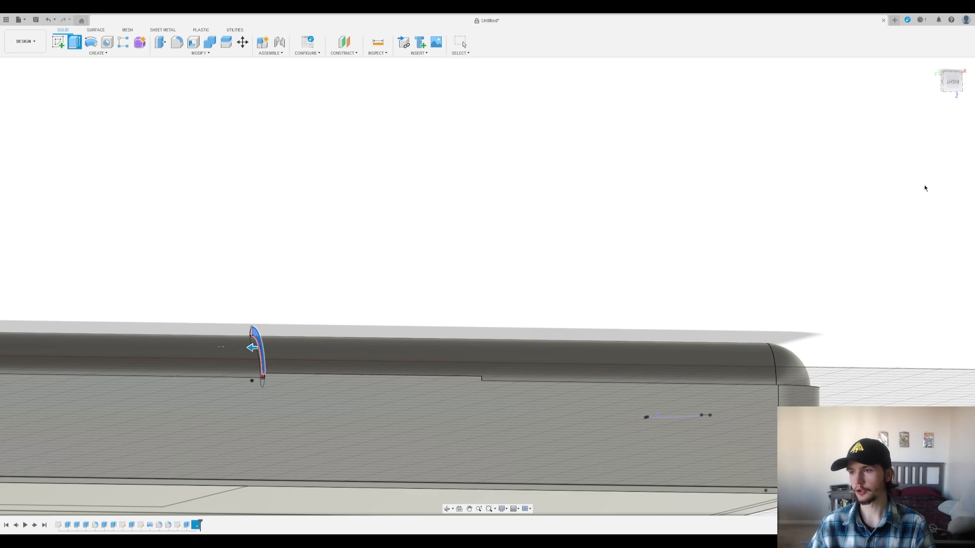
{"action": "middle_click_drag", "start_coordinate": [524, 241], "coordinate": [455, 389], "text": "shift"}
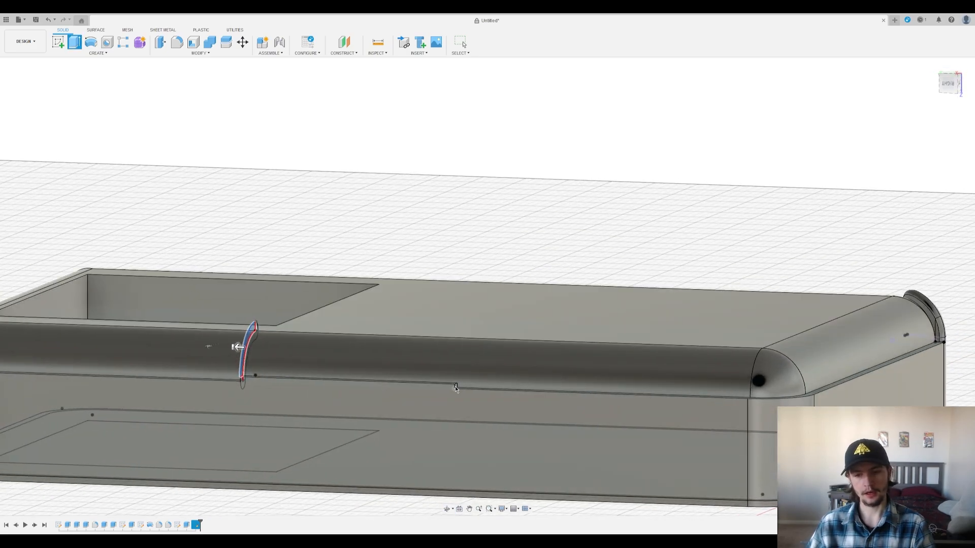
{"action": "left_click", "coordinate": [455, 387]}
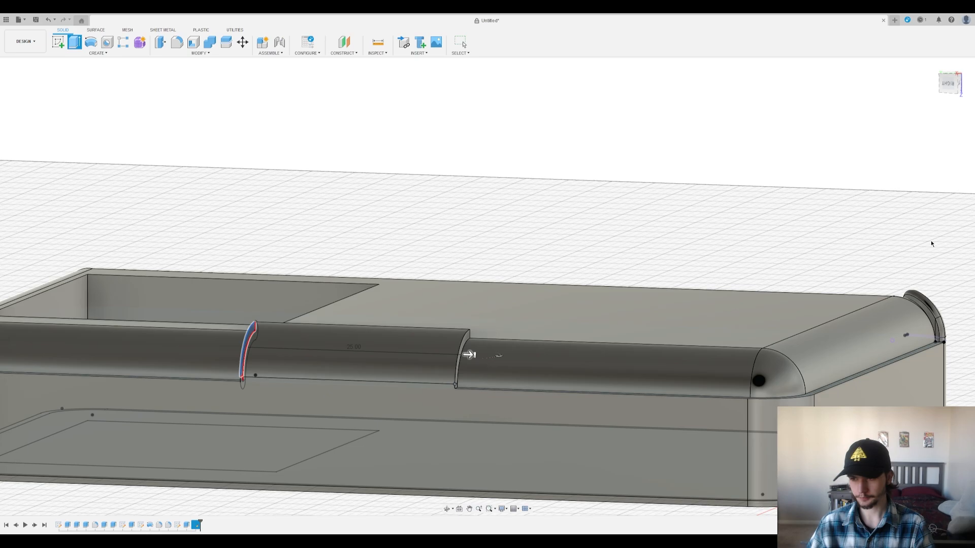
{"action": "key", "text": "Return"}
Step: Try to fillet the narrow upper face of the extruded curved clip with a radius of 2
{"action": "middle_click_drag", "start_coordinate": [931, 244], "coordinate": [282, 217], "text": "shift"}
{"action": "scroll", "coordinate": [283, 217], "scroll_direction": "up", "scroll_amount": 5}
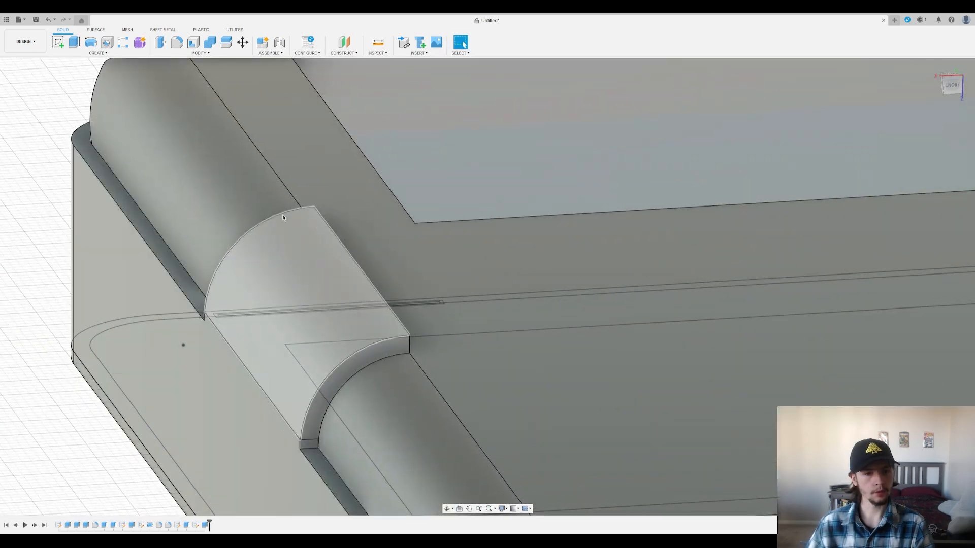
{"action": "left_click", "coordinate": [177, 43]}
{"action": "middle_click_drag", "start_coordinate": [398, 187], "coordinate": [396, 264], "text": "shift"}
{"action": "left_click", "coordinate": [291, 235]}
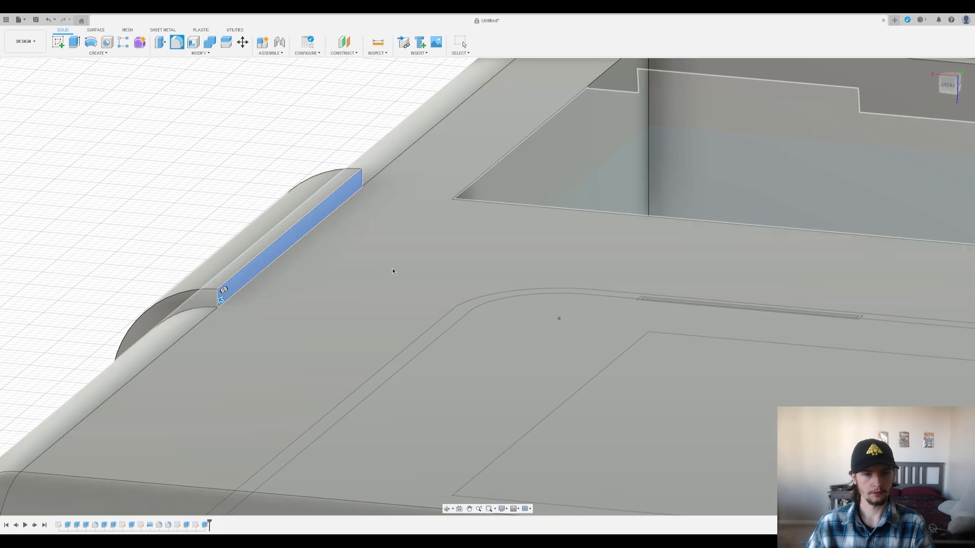
{"action": "scroll", "coordinate": [306, 215], "scroll_direction": "down", "scroll_amount": 5}
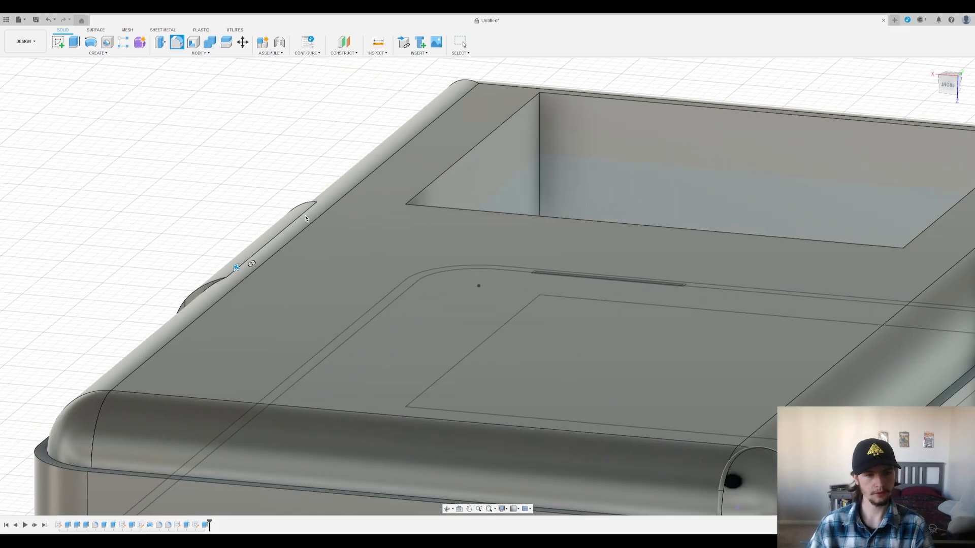
{"action": "middle_click_drag", "start_coordinate": [305, 215], "coordinate": [348, 234], "text": "shift"}
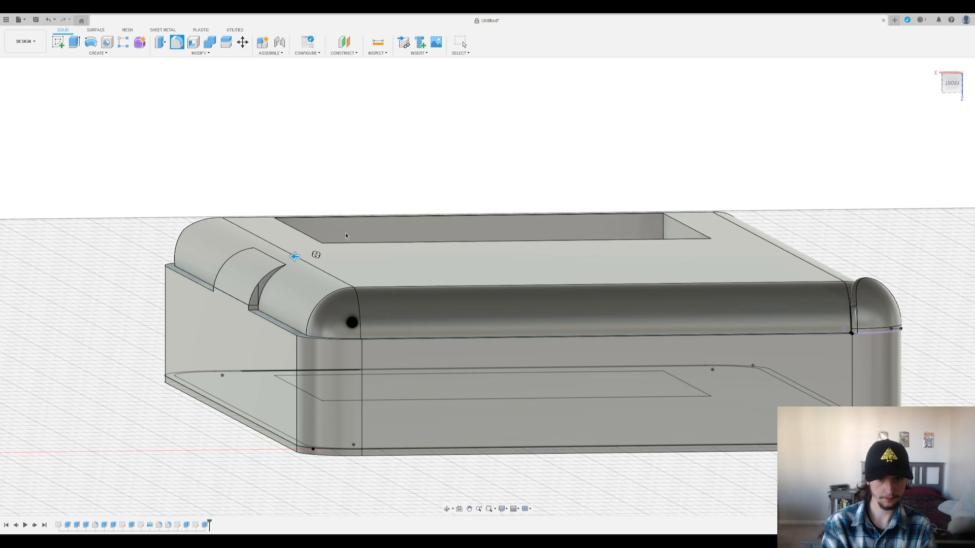
{"action": "key", "text": "BackSpace"}
{"action": "type", "text": "2"}
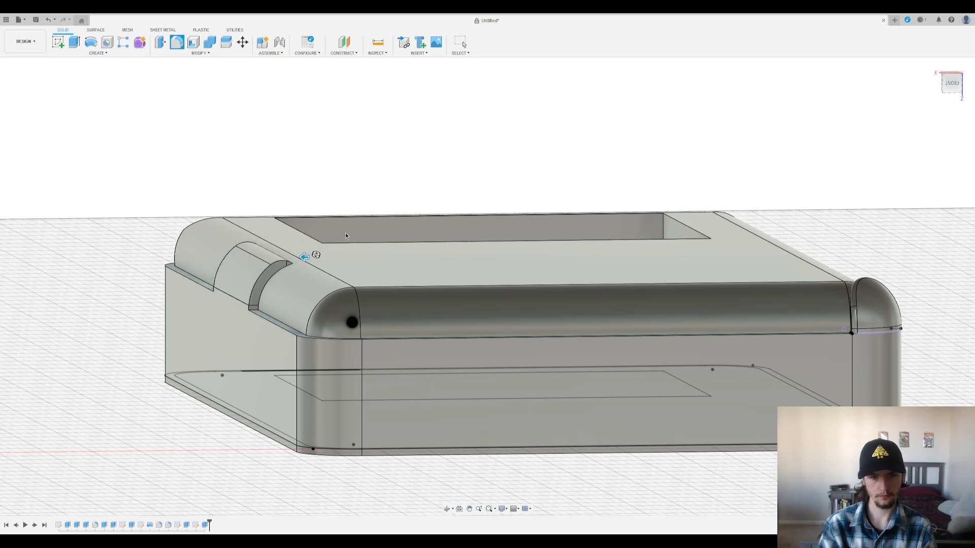
{"action": "key", "text": "Return"}
Step: Try to fillet the two upper corner edges at the ends of the curved clip
{"action": "scroll", "coordinate": [280, 242], "scroll_direction": "up", "scroll_amount": 3}
{"action": "middle_click_drag", "start_coordinate": [280, 242], "coordinate": [304, 264], "text": "shift"}
{"action": "scroll", "coordinate": [236, 257], "scroll_direction": "down", "scroll_amount": 5}
{"action": "scroll", "coordinate": [120, 309], "scroll_direction": "up", "scroll_amount": 6}
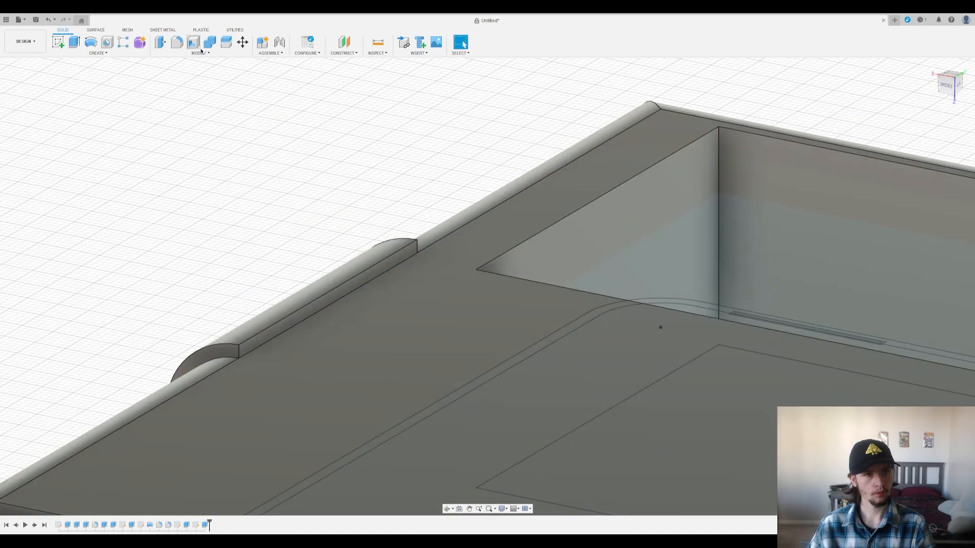
{"action": "left_click", "coordinate": [177, 43]}
{"action": "left_click", "coordinate": [238, 352]}
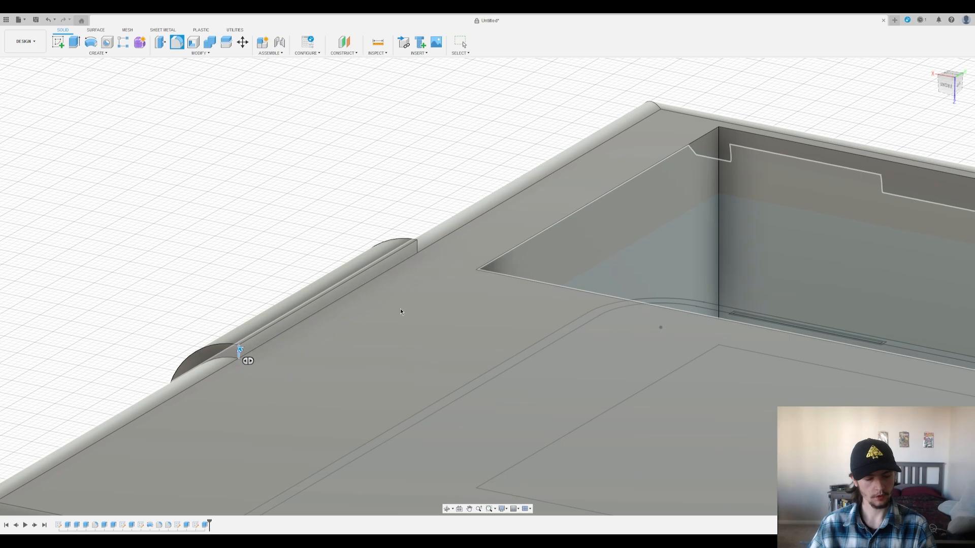
{"action": "middle_click_drag", "start_coordinate": [400, 311], "coordinate": [372, 236], "text": "shift"}
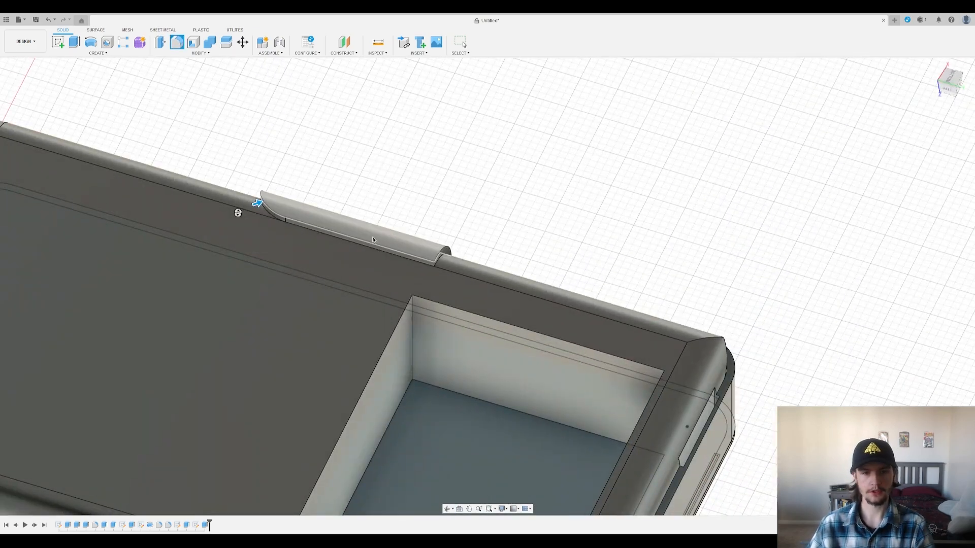
{"action": "left_click", "coordinate": [434, 265]}
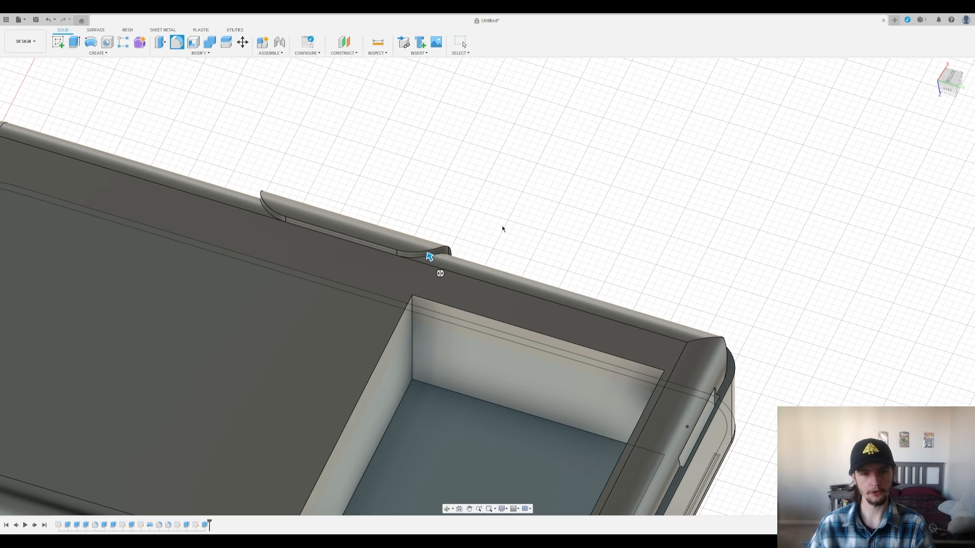
{"action": "middle_click_drag", "start_coordinate": [502, 229], "coordinate": [439, 205], "text": "shift"}
{"action": "scroll", "coordinate": [437, 257], "scroll_direction": "down", "scroll_amount": 1}
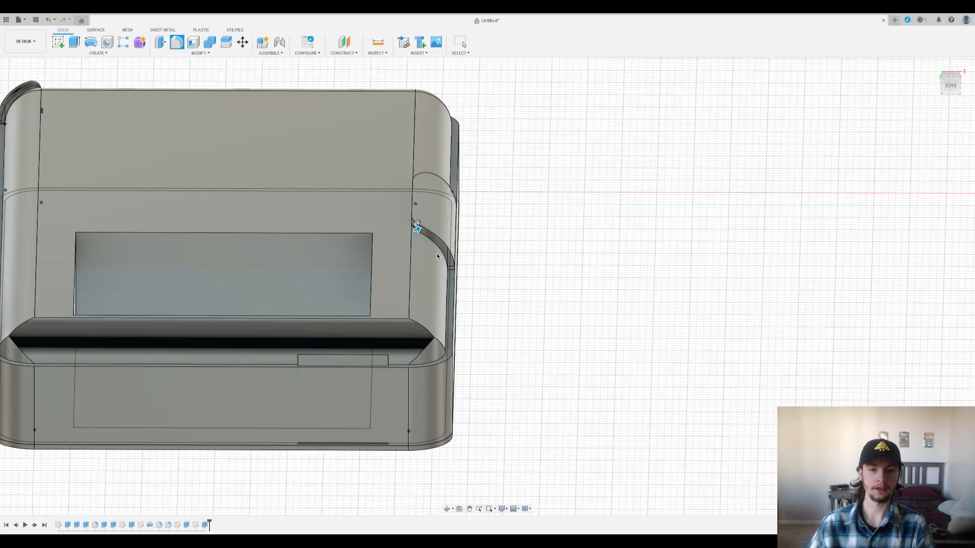
{"action": "scroll", "coordinate": [431, 223], "scroll_direction": "up", "scroll_amount": 2}
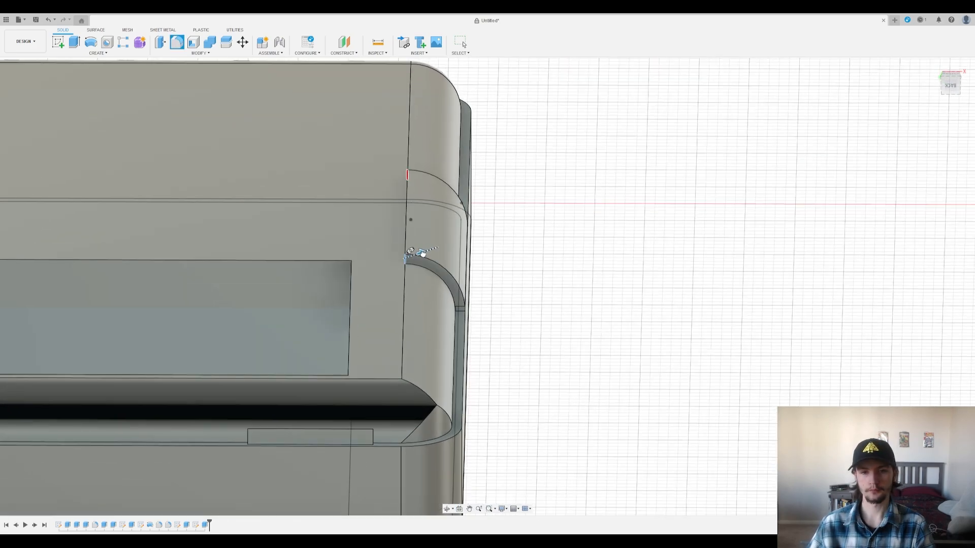
{"action": "left_click_drag", "start_coordinate": [425, 253], "coordinate": [416, 258]}
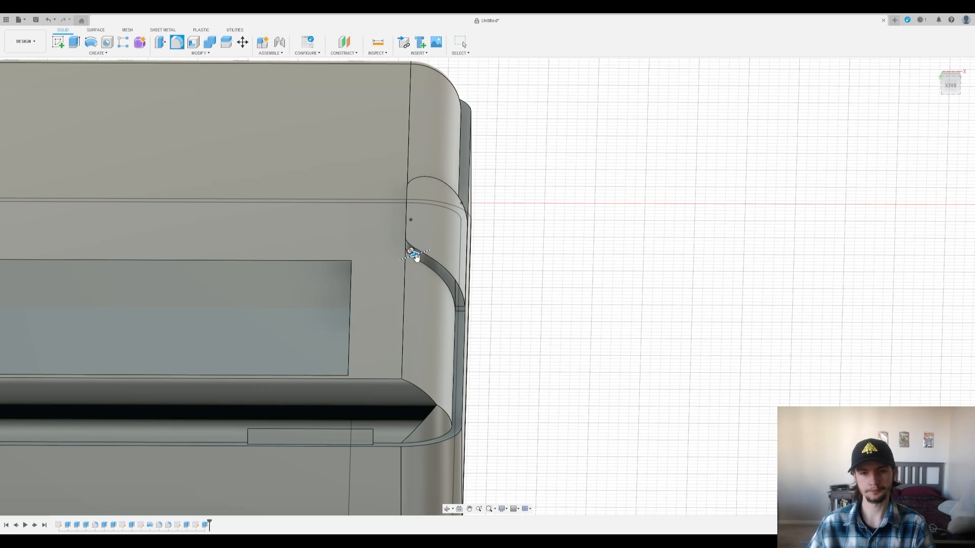
{"action": "key", "text": "Return"}
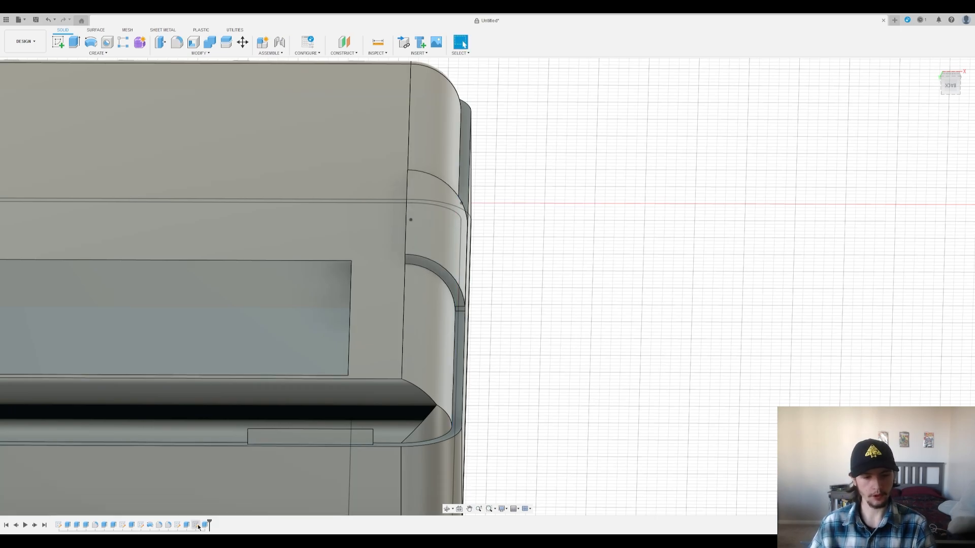
Step: Edit the clip's profile sketch and draw a line across the curved band from the projected arc's middle point to the offset arc
{"action": "double_click", "coordinate": [195, 526]}
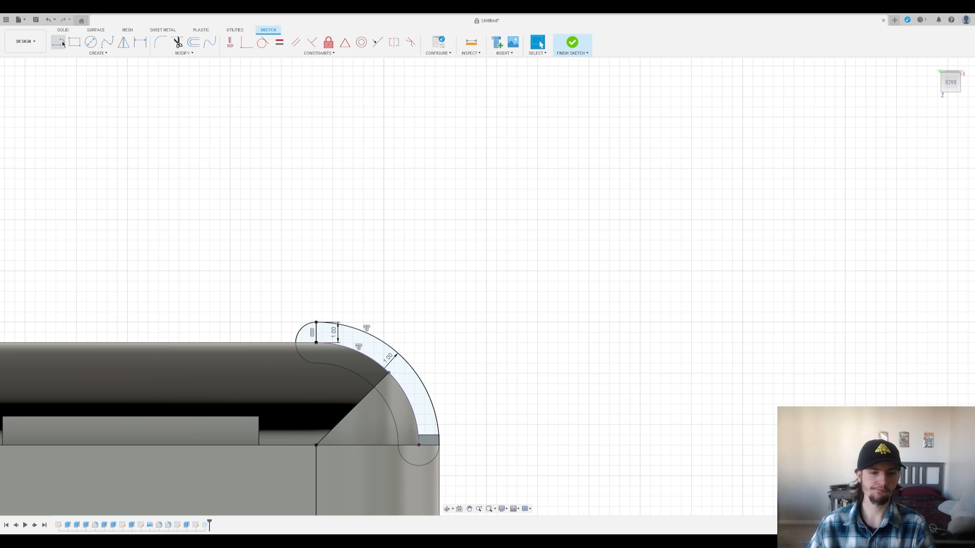
{"action": "scroll", "coordinate": [346, 196], "scroll_direction": "down", "scroll_amount": 3}
{"action": "mouse_move", "coordinate": [346, 196]}
{"action": "middle_mouse_down", "text": "shift"}
{"action": "mouse_move", "coordinate": [333, 206]}
{"action": "mouse_move", "coordinate": [537, 207]}
{"action": "mouse_move", "coordinate": [527, 202]}
{"action": "middle_mouse_up", "text": "shift"}
{"action": "scroll", "coordinate": [640, 259], "scroll_direction": "up", "scroll_amount": 3}
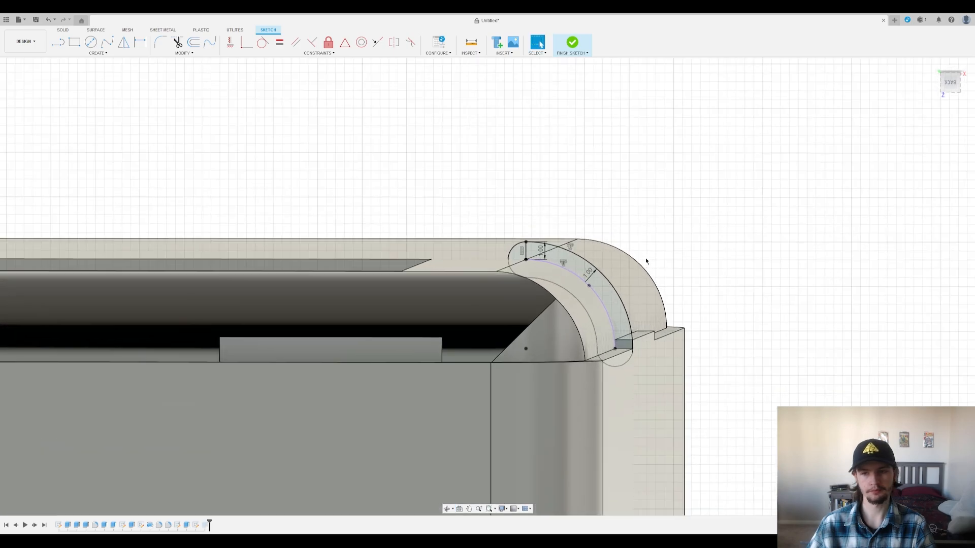
{"action": "middle_click_drag", "start_coordinate": [645, 261], "coordinate": [642, 261], "text": "shift"}
{"action": "middle_click_drag", "start_coordinate": [807, 273], "coordinate": [559, 283]}
{"action": "left_click", "coordinate": [63, 46]}
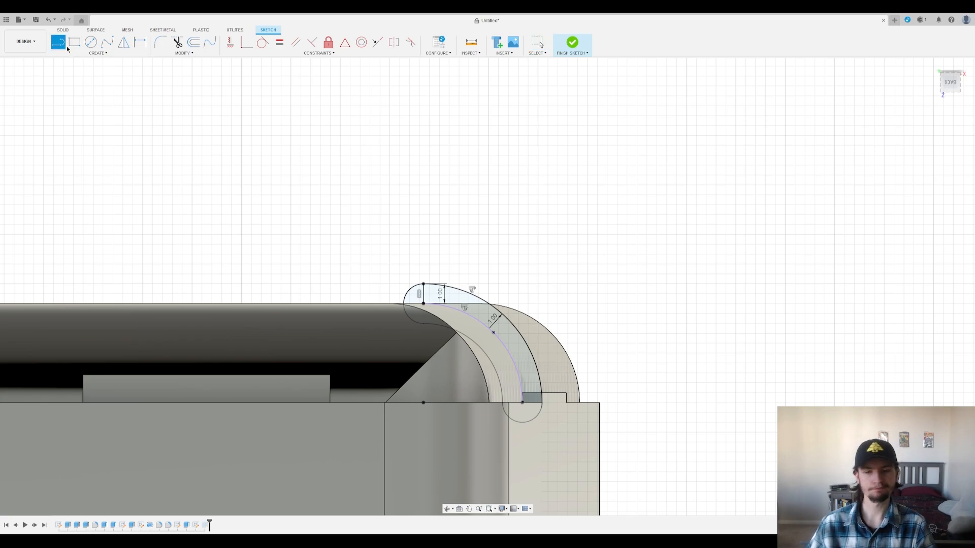
{"action": "left_click", "coordinate": [493, 332]}
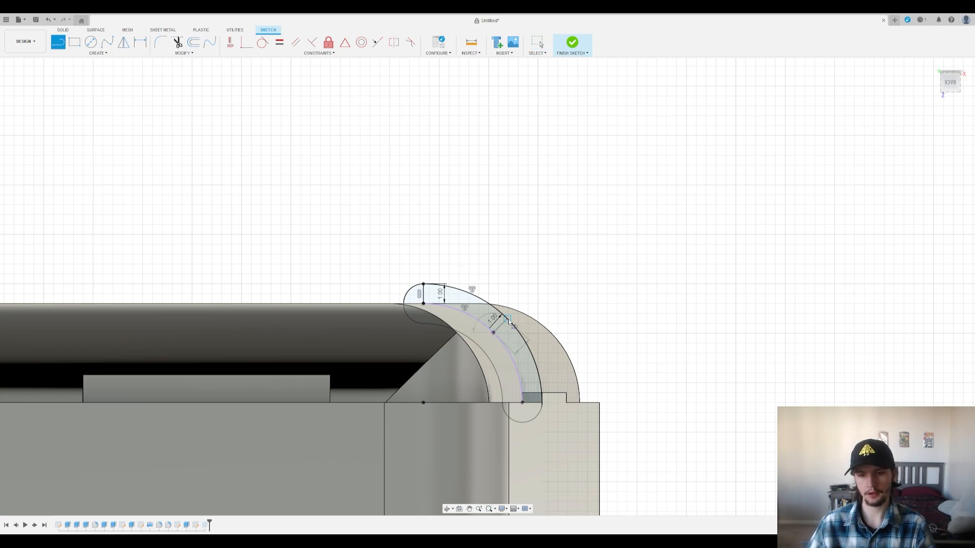
{"action": "scroll", "coordinate": [508, 321], "scroll_direction": "up", "scroll_amount": 3}
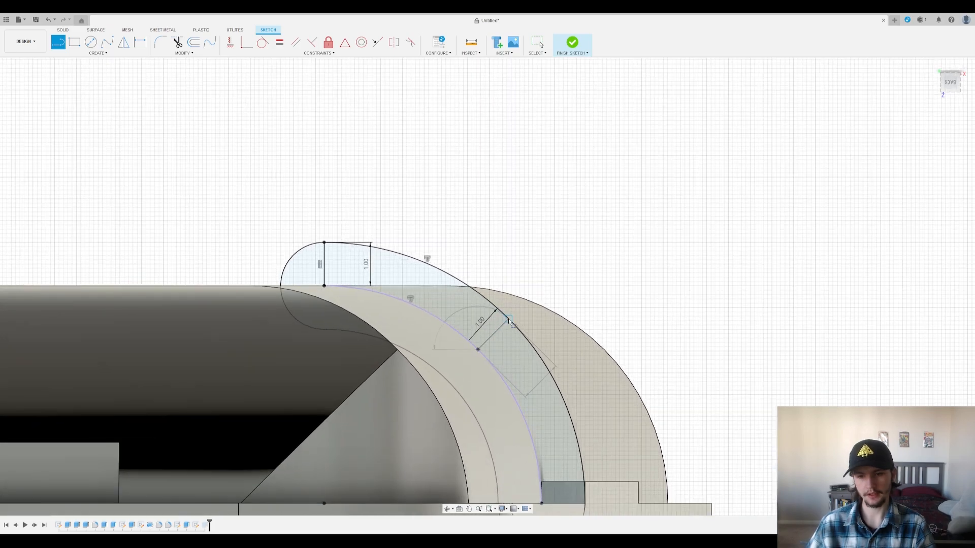
{"action": "left_click", "coordinate": [508, 320]}
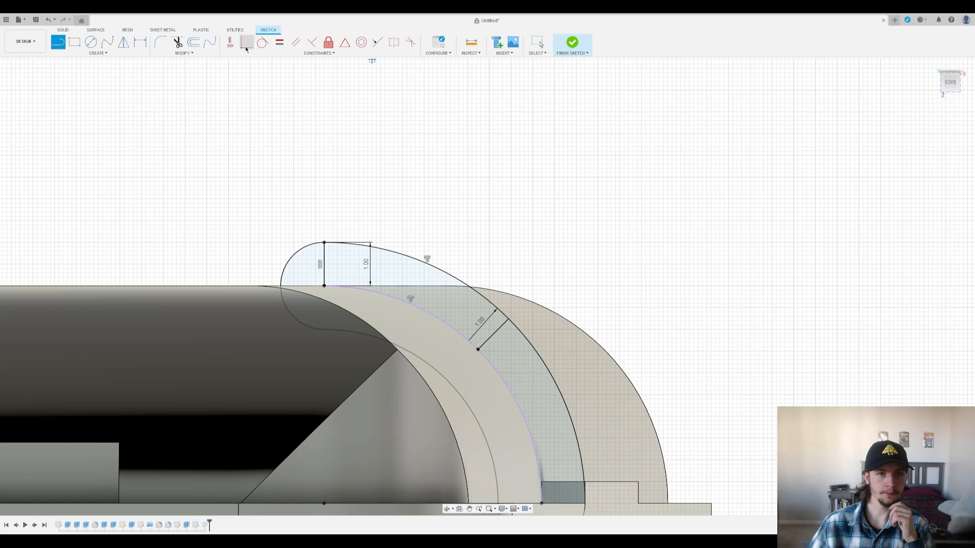
Step: Try to constrain the cross line perpendicular to the offset arc, and finish the sketch
{"action": "left_click", "coordinate": [312, 42]}
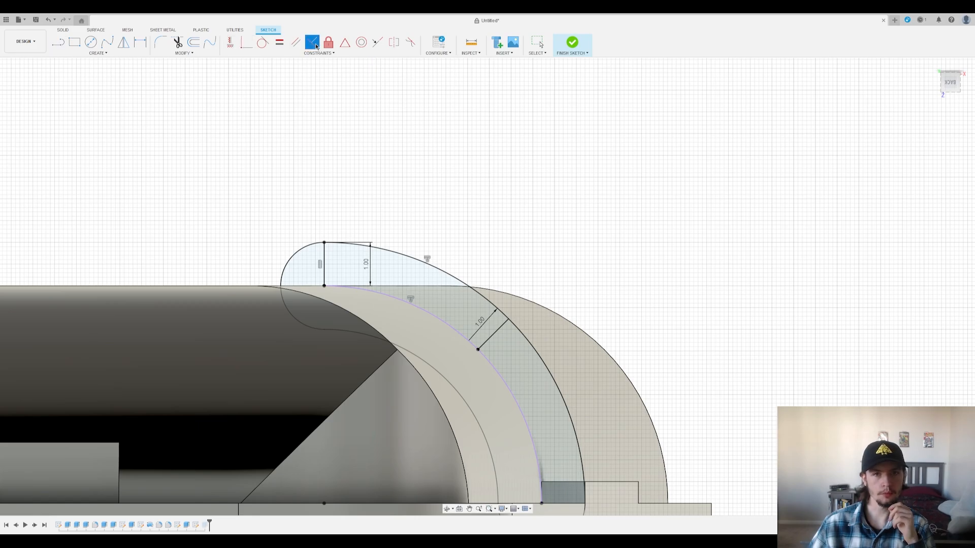
{"action": "left_click", "coordinate": [485, 345]}
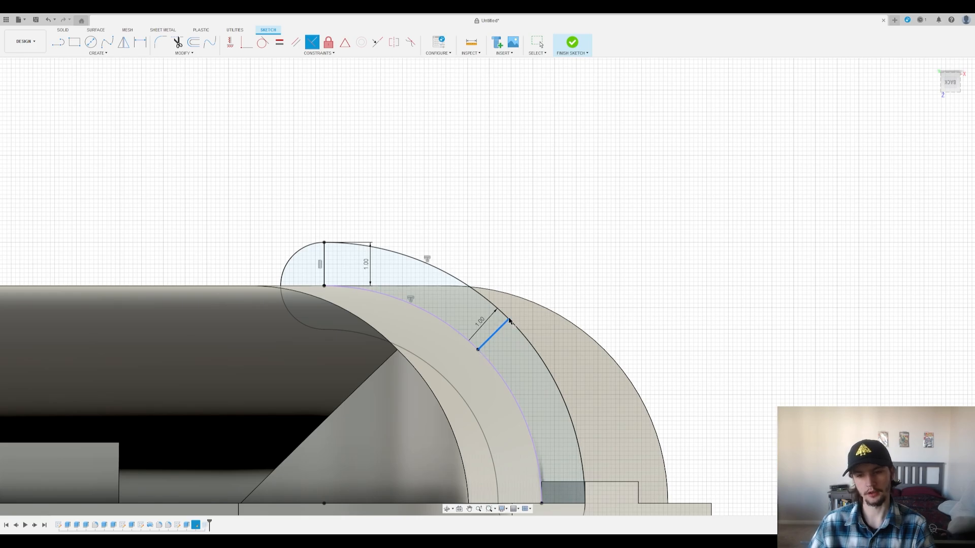
{"action": "left_click", "coordinate": [510, 336]}
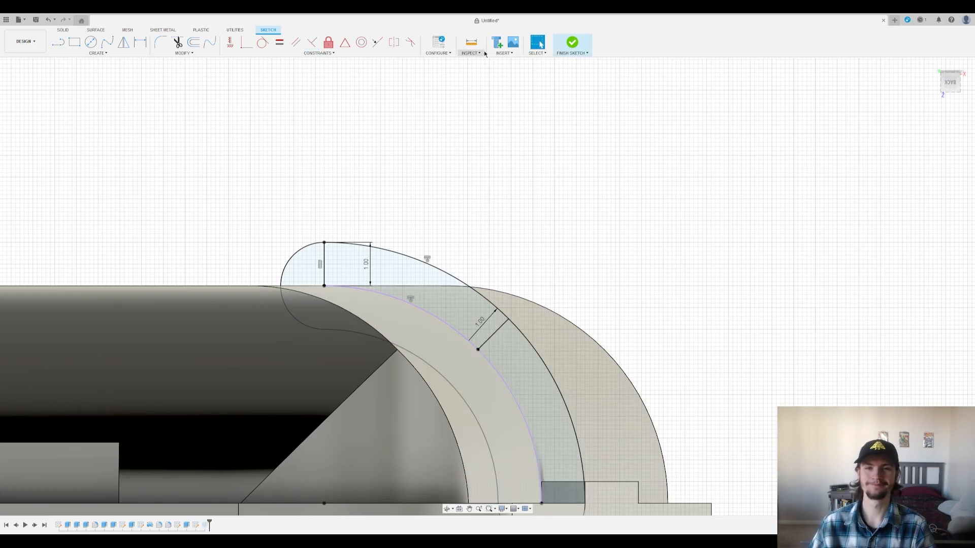
{"action": "left_click", "coordinate": [572, 43]}
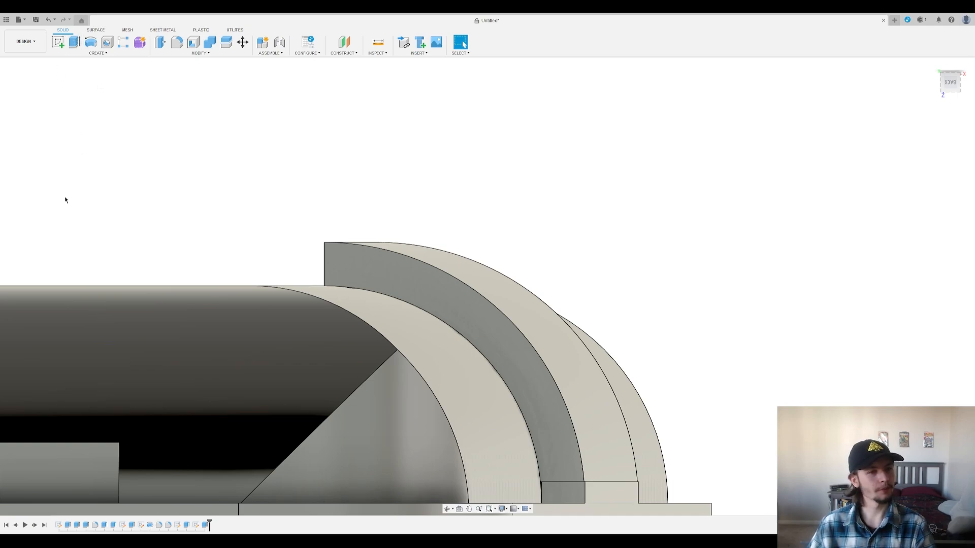
Step: Edit the clip's extrusion so that it uses only the profile region between the cross line and the tab
{"action": "double_click", "coordinate": [205, 524]}
{"action": "scroll", "coordinate": [453, 219], "scroll_direction": "down", "scroll_amount": 2}
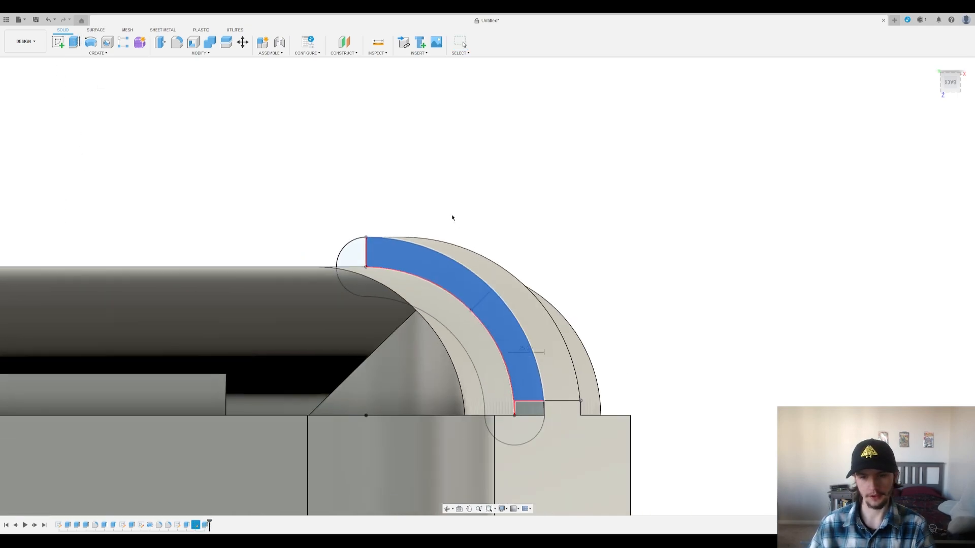
{"action": "scroll", "coordinate": [452, 217], "scroll_direction": "down", "scroll_amount": 2}
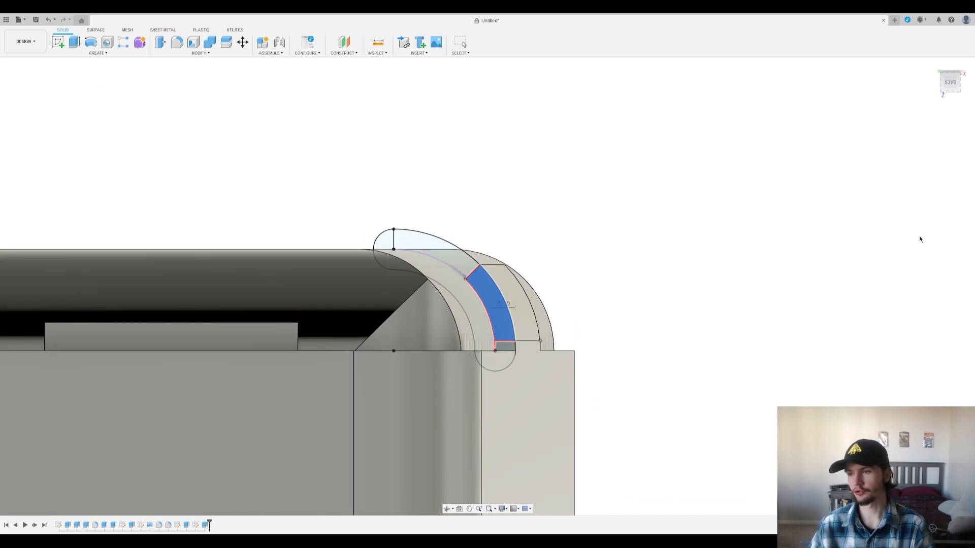
{"action": "middle_click_drag", "start_coordinate": [799, 221], "coordinate": [654, 203], "text": "shift"}
{"action": "scroll", "coordinate": [518, 269], "scroll_direction": "up", "scroll_amount": 2}
{"action": "middle_click_drag", "start_coordinate": [506, 264], "coordinate": [577, 235]}
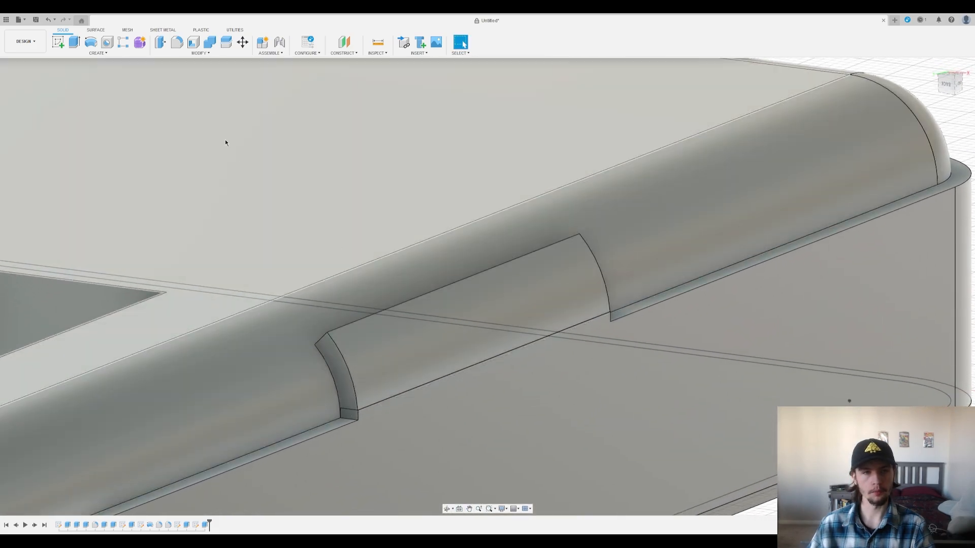
{"action": "key", "text": "f"}
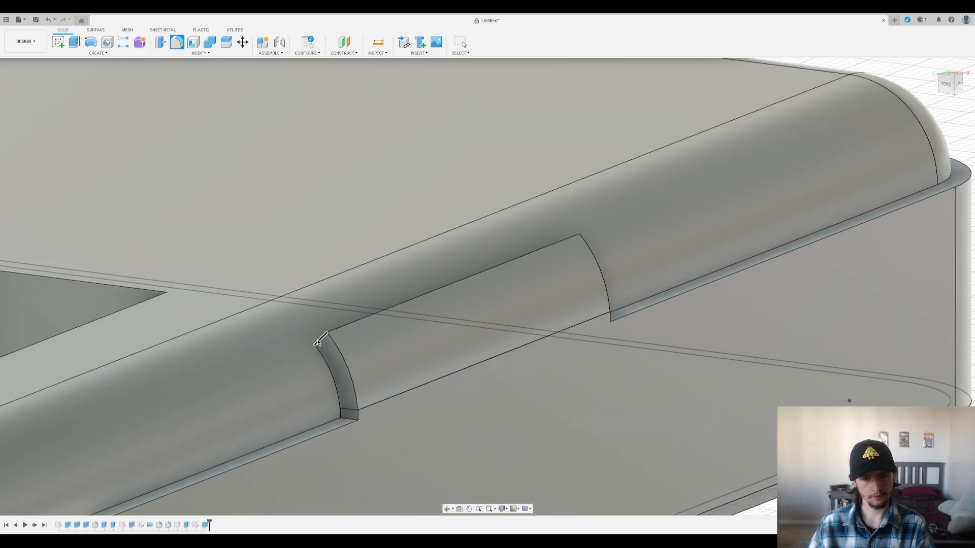
{"action": "left_click", "coordinate": [317, 340]}
{"action": "middle_click_drag", "start_coordinate": [504, 241], "coordinate": [525, 251], "text": "shift"}
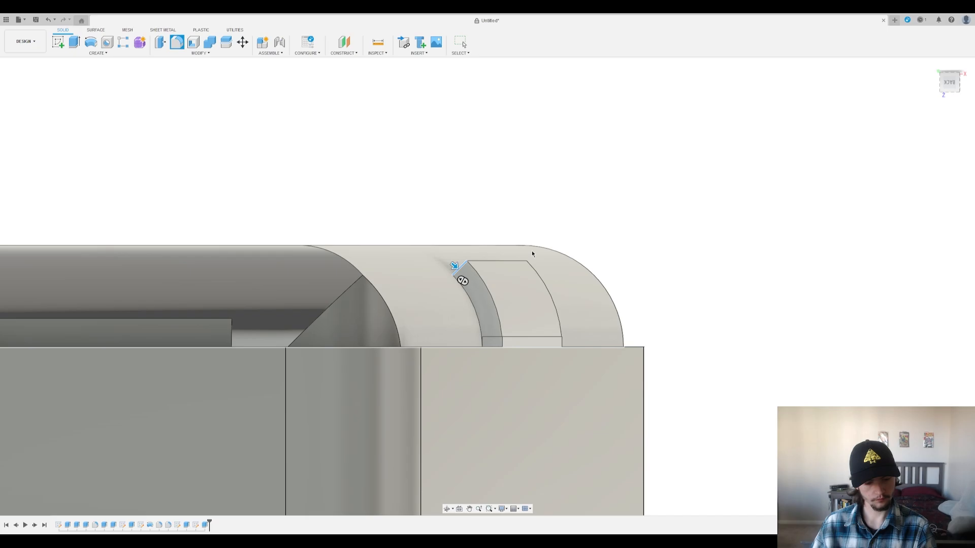
{"action": "type", "text": "1"}
{"action": "middle_click_drag", "start_coordinate": [570, 224], "coordinate": [567, 232], "text": "shift"}
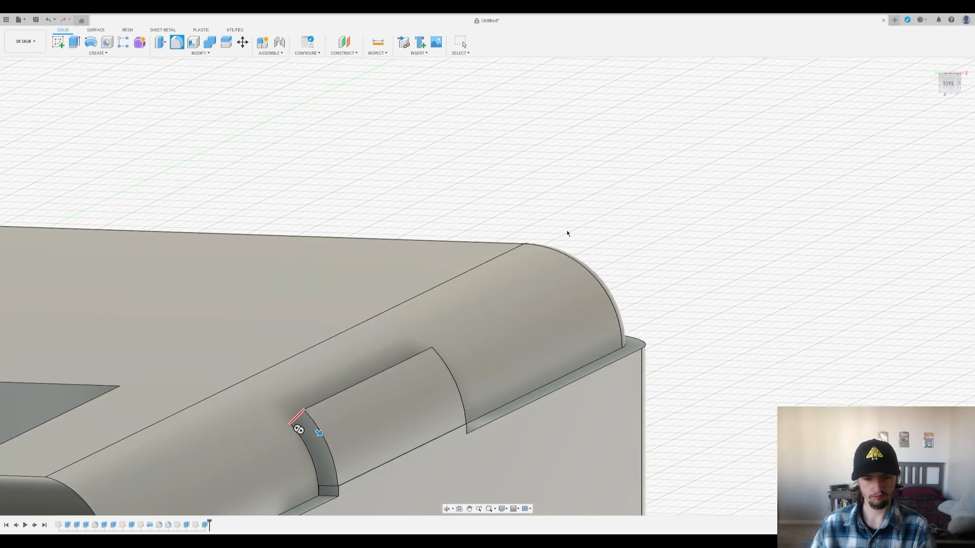
{"action": "type", "text": ".5"}
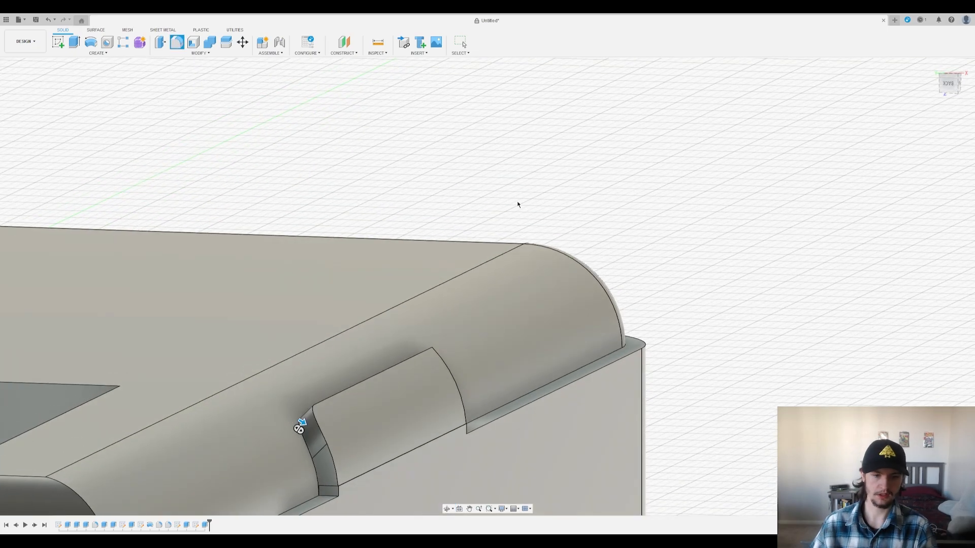
{"action": "middle_click_drag", "start_coordinate": [517, 203], "coordinate": [249, 223], "text": "shift"}
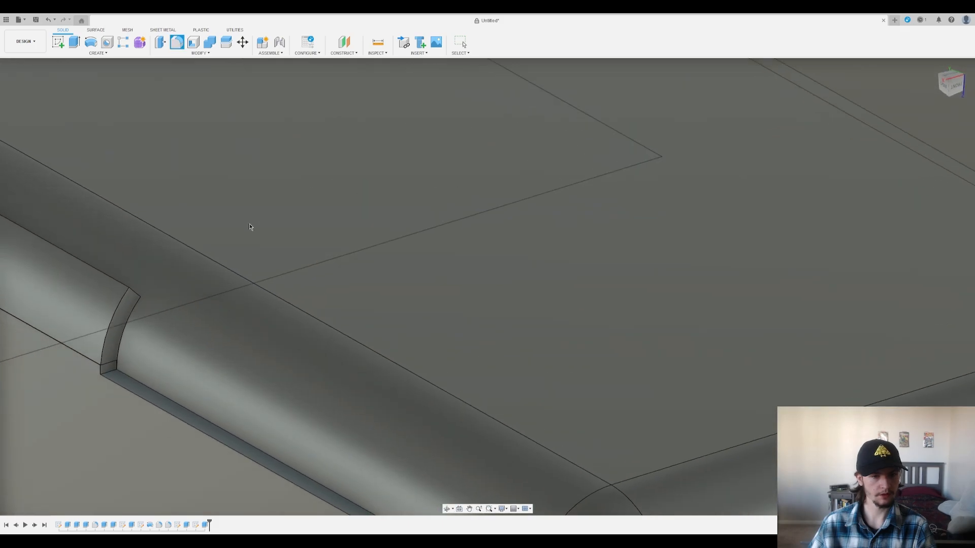
{"action": "middle_click_drag", "start_coordinate": [138, 287], "coordinate": [110, 286], "text": "shift"}
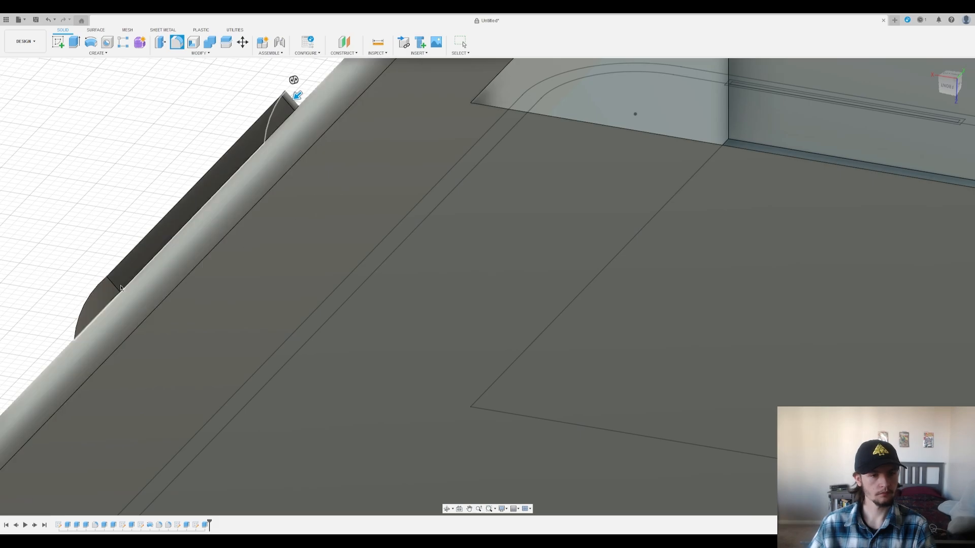
{"action": "key", "text": "Escape"}
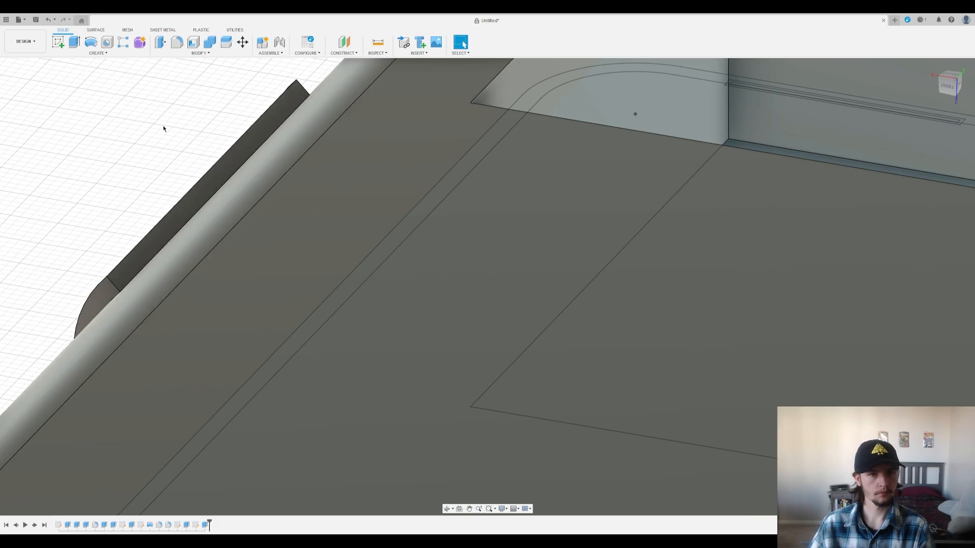
Step: Fillet both upper corner edges of the shortened curved clip
{"action": "left_click", "coordinate": [171, 46]}
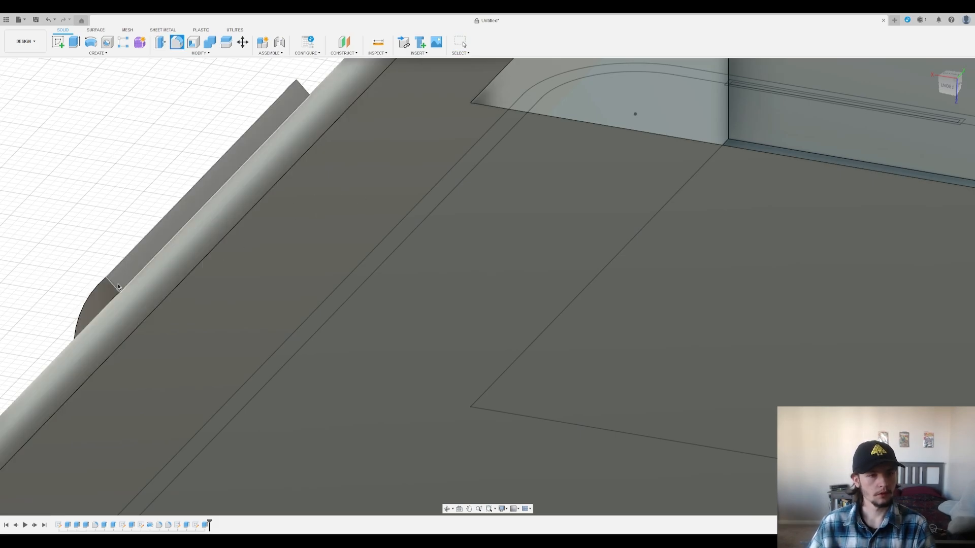
{"action": "left_click", "coordinate": [304, 91]}
{"action": "middle_click_drag", "start_coordinate": [189, 182], "coordinate": [379, 208]}
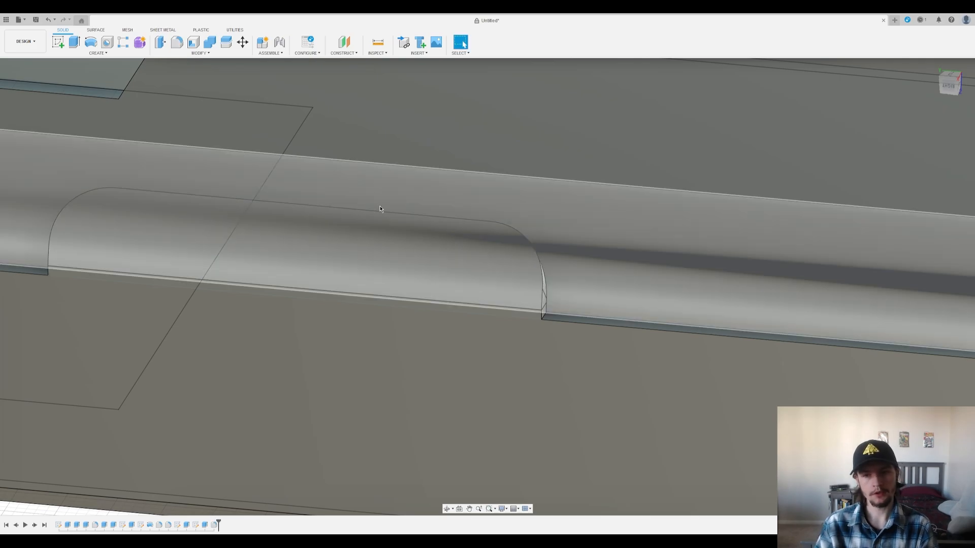
Step: Try to fillet the outer and inner rim edges of the curved clip
{"action": "key", "text": "Return"}
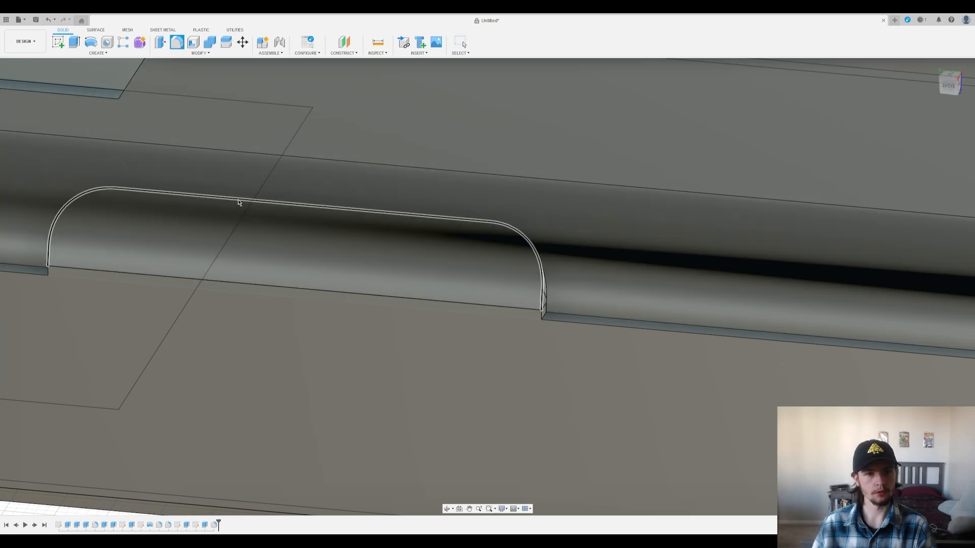
{"action": "left_click", "coordinate": [238, 199]}
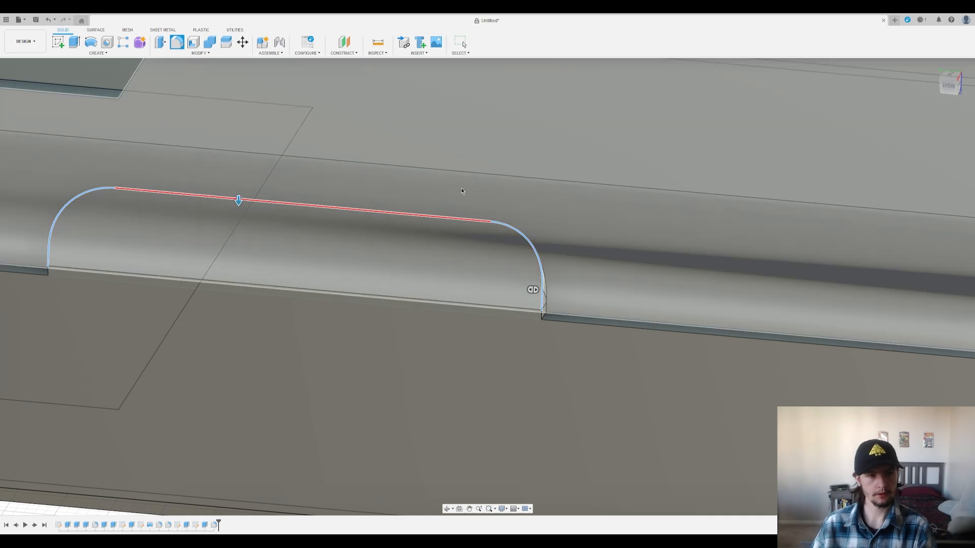
{"action": "middle_click_drag", "start_coordinate": [461, 187], "coordinate": [461, 220], "text": "shift"}
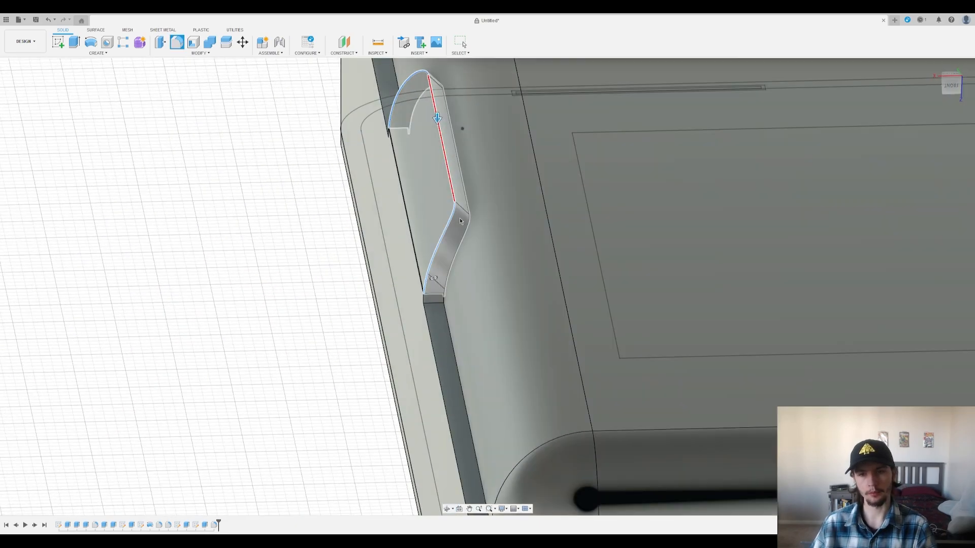
{"action": "key", "text": "Return"}
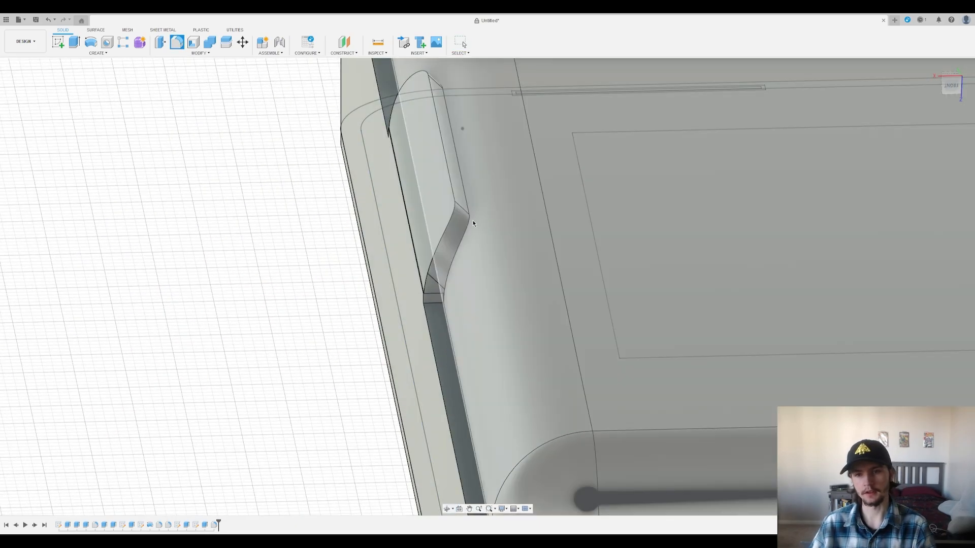
{"action": "left_click", "coordinate": [468, 219]}
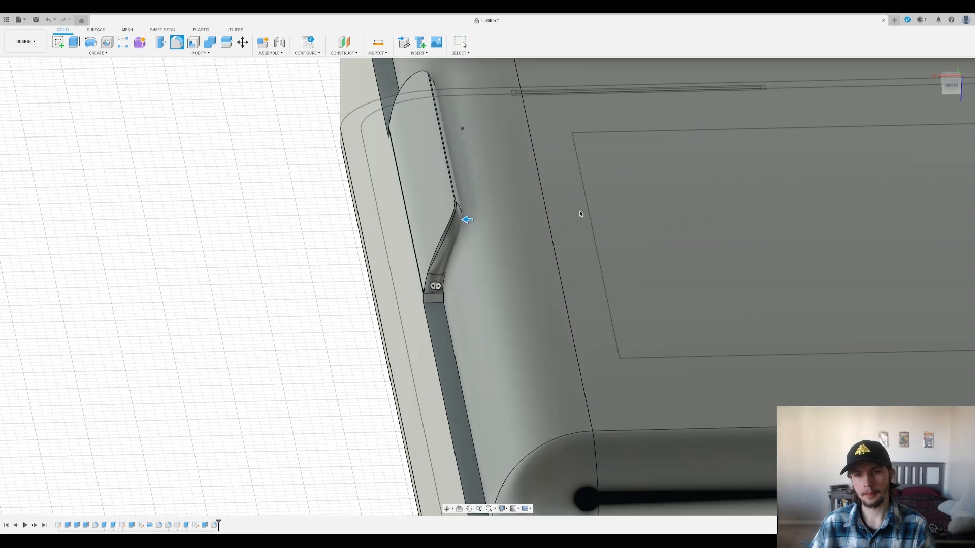
{"action": "middle_click_drag", "start_coordinate": [580, 211], "coordinate": [672, 262], "text": "shift"}
{"action": "scroll", "coordinate": [418, 235], "scroll_direction": "down", "scroll_amount": 6}
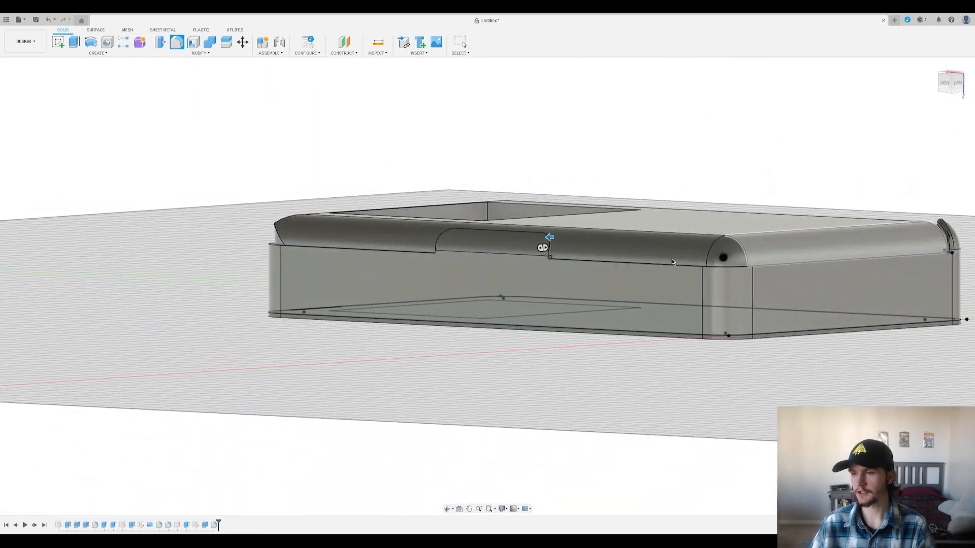
{"action": "middle_click_drag", "start_coordinate": [937, 231], "coordinate": [518, 309]}
{"action": "scroll", "coordinate": [452, 330], "scroll_direction": "up", "scroll_amount": 3}
{"action": "scroll", "coordinate": [625, 254], "scroll_direction": "up", "scroll_amount": 5}
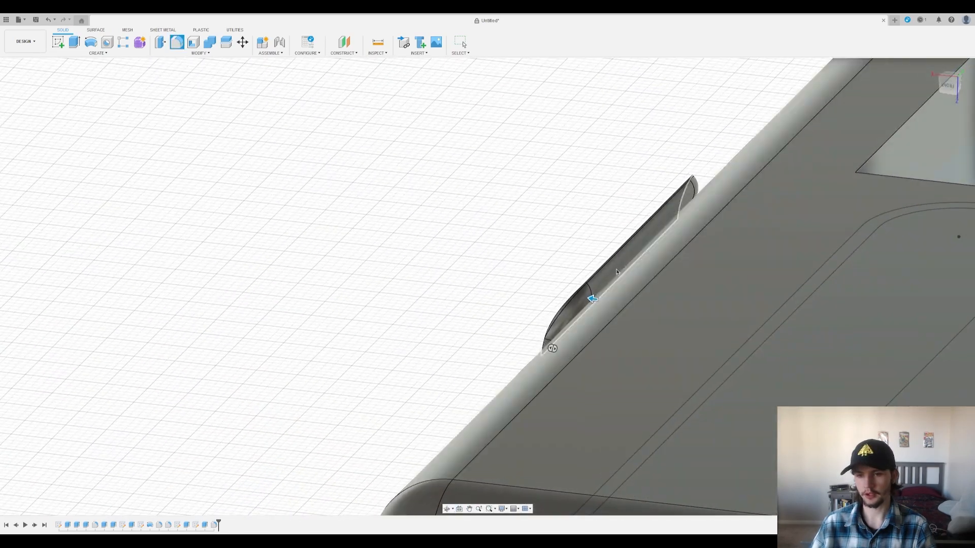
{"action": "left_click", "coordinate": [589, 282]}
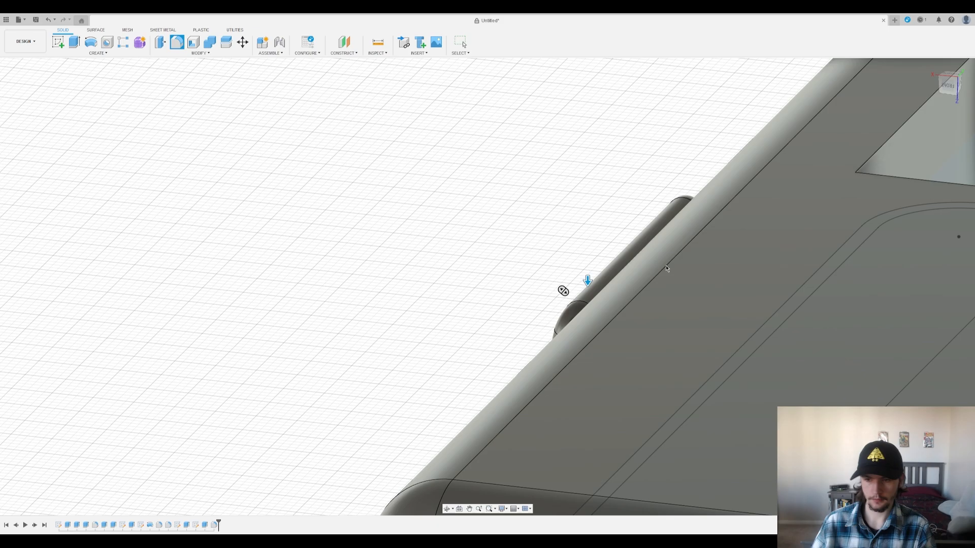
{"action": "mouse_move", "coordinate": [565, 198]}
{"action": "middle_mouse_down", "text": "shift"}
{"action": "mouse_move", "coordinate": [578, 196]}
{"action": "mouse_move", "coordinate": [579, 184]}
{"action": "middle_mouse_up", "text": "shift"}
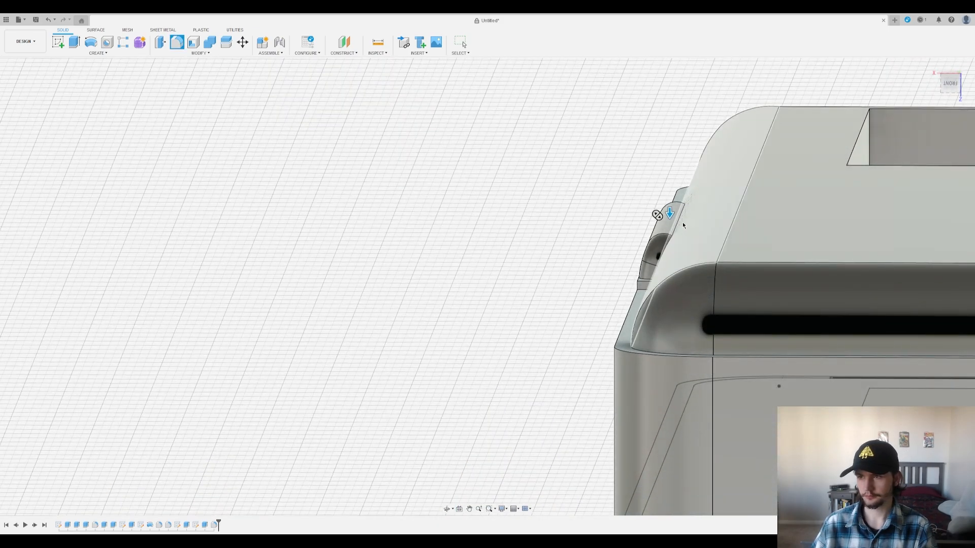
{"action": "scroll", "coordinate": [682, 219], "scroll_direction": "up", "scroll_amount": 3}
{"action": "middle_click_drag", "start_coordinate": [720, 218], "coordinate": [528, 238]}
Step: Try a single fillet covering both the outer and inner rim edge chains of the curved clip
{"action": "left_click", "coordinate": [178, 42]}
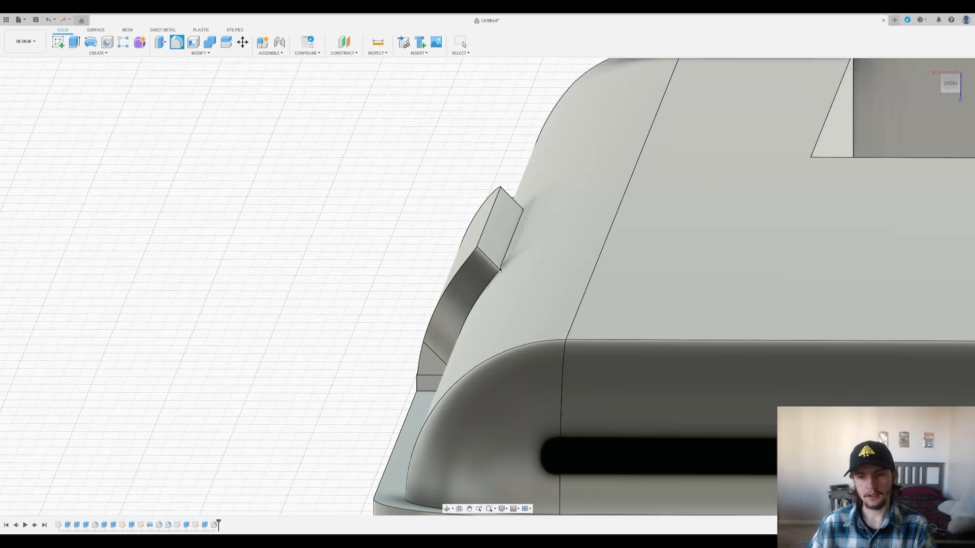
{"action": "left_click", "coordinate": [475, 250]}
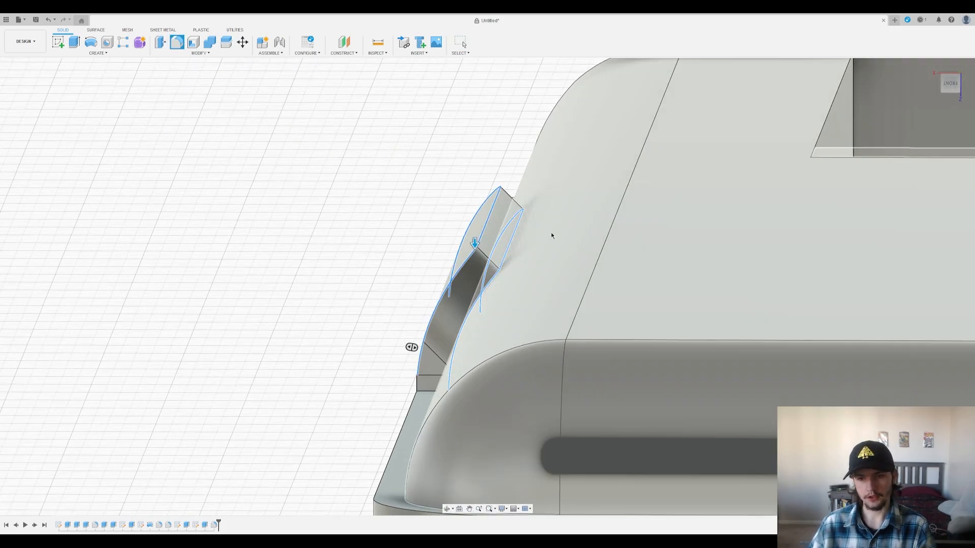
{"action": "scroll", "coordinate": [487, 253], "scroll_direction": "down", "scroll_amount": 3}
{"action": "scroll", "coordinate": [487, 253], "scroll_direction": "down", "scroll_amount": 1}
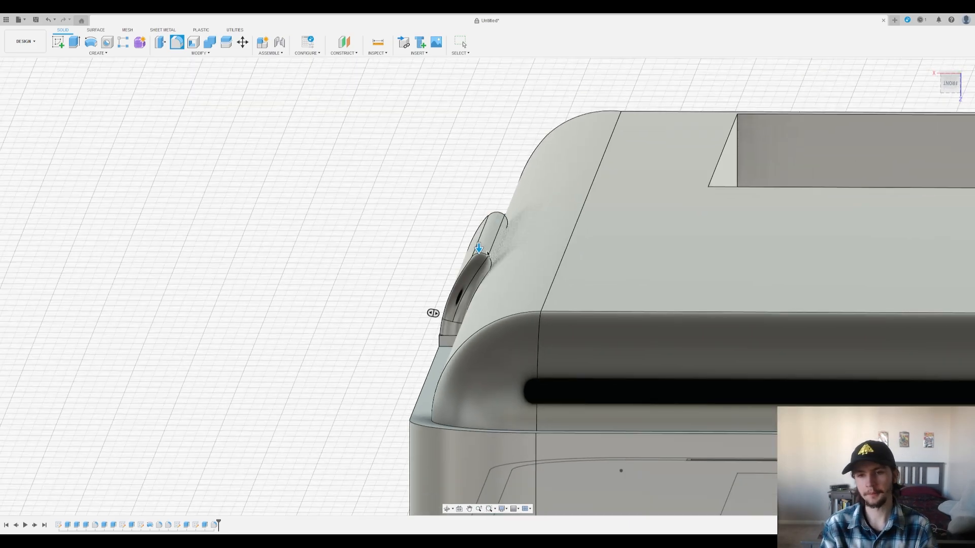
{"action": "middle_click_drag", "start_coordinate": [449, 241], "coordinate": [552, 258], "text": "shift"}
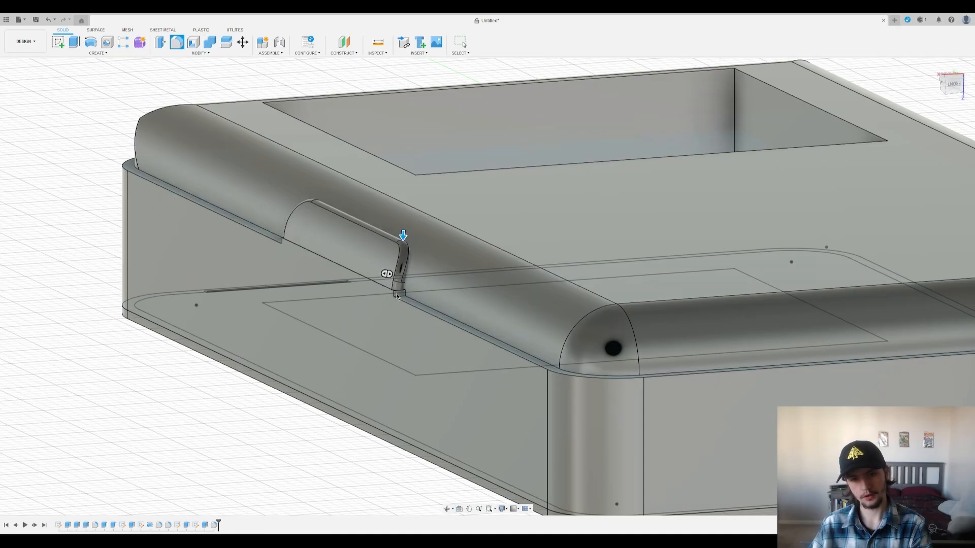
{"action": "scroll", "coordinate": [397, 294], "scroll_direction": "up", "scroll_amount": 10}
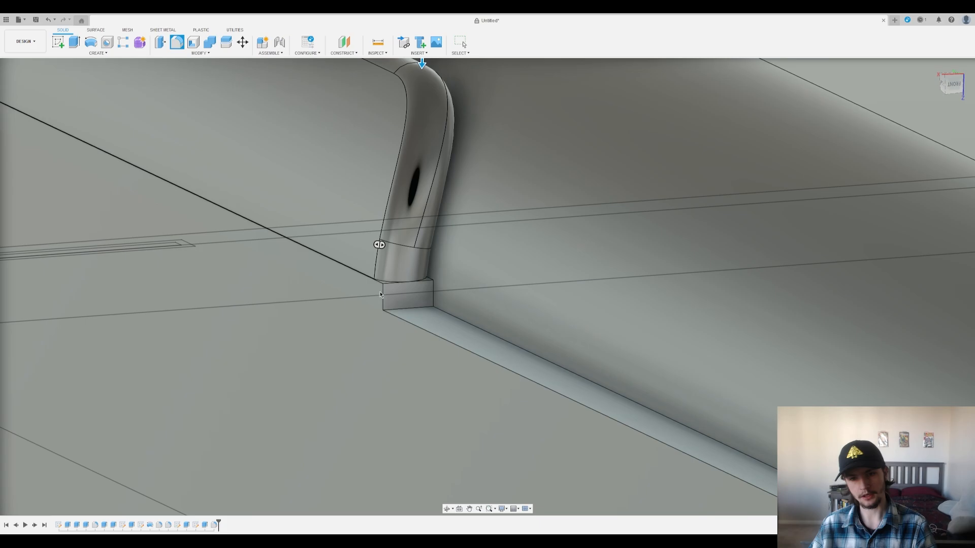
Step: Try to add the vertical end edges of the ledge tab below the clip to the fillet
{"action": "left_click", "coordinate": [382, 295]}
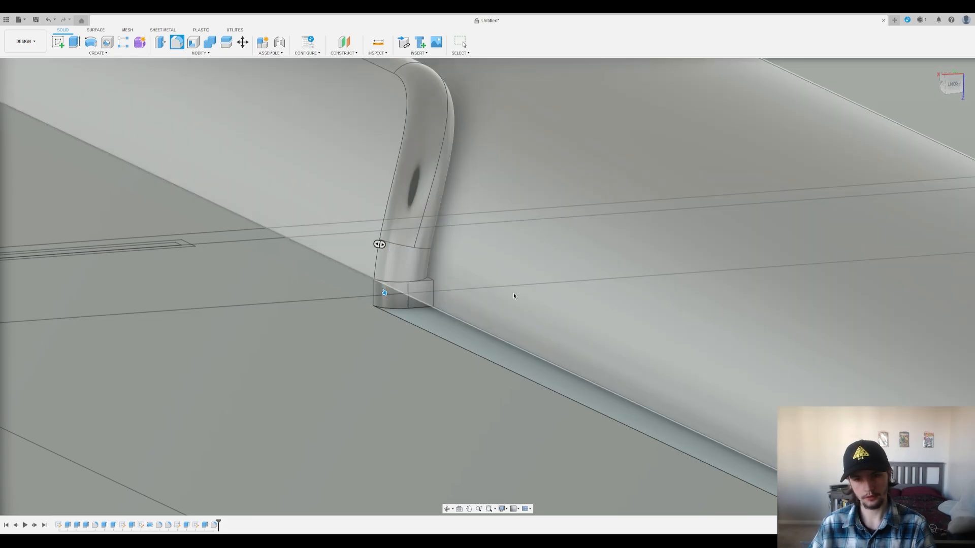
{"action": "middle_click_drag", "start_coordinate": [455, 298], "coordinate": [544, 386]}
{"action": "left_click", "coordinate": [450, 323]}
{"action": "scroll", "coordinate": [545, 385], "scroll_direction": "up", "scroll_amount": 1}
{"action": "scroll", "coordinate": [544, 388], "scroll_direction": "up", "scroll_amount": 3}
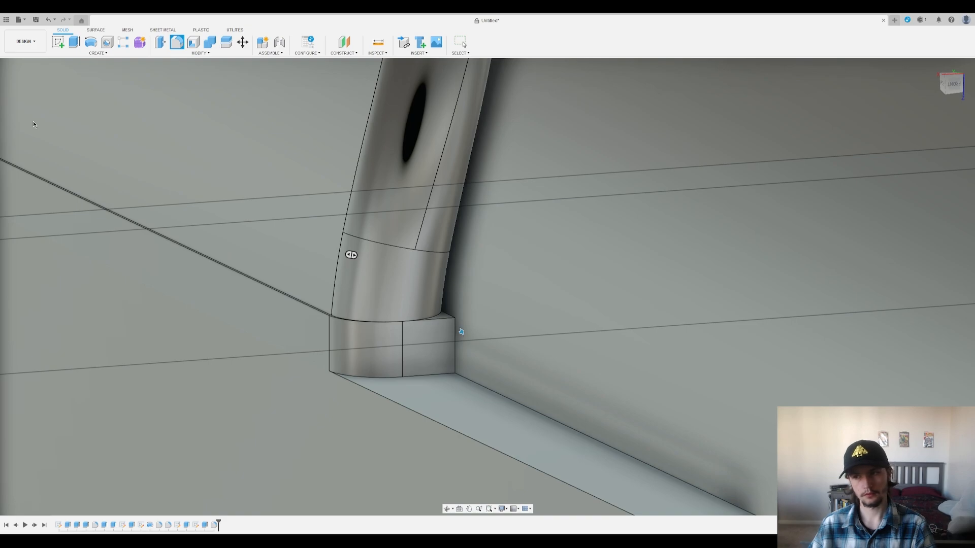
{"action": "key", "text": "Escape"}
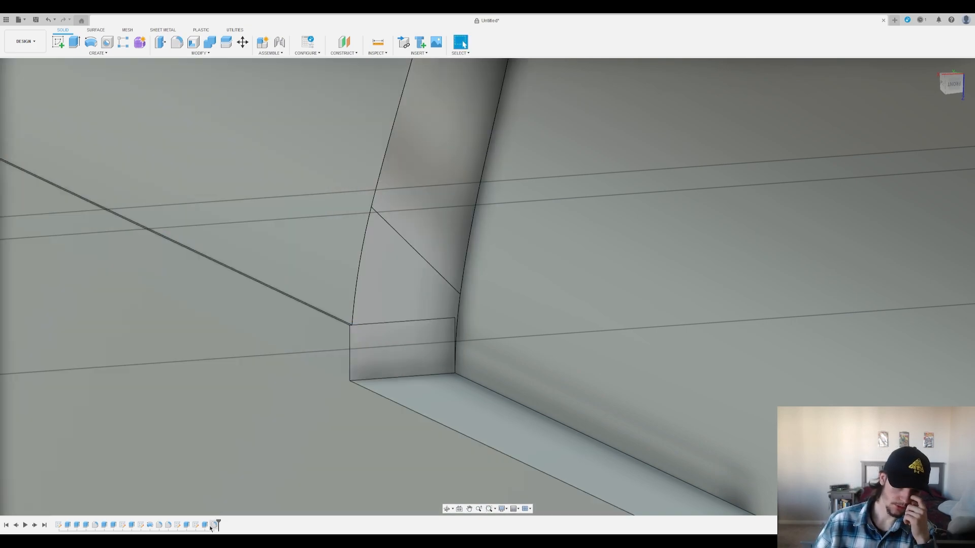
{"action": "left_click", "coordinate": [212, 526]}
{"action": "key", "text": "Delete"}
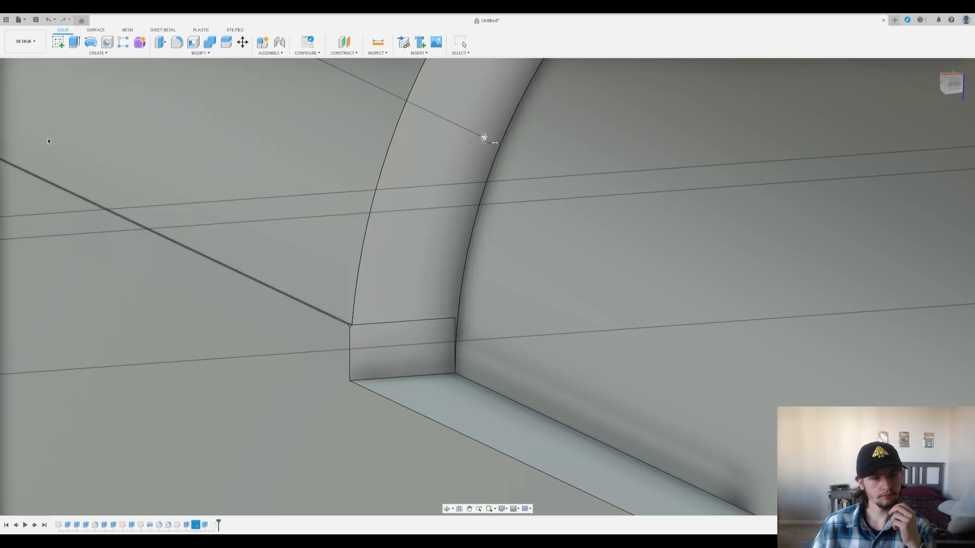
{"action": "scroll", "coordinate": [250, 307], "scroll_direction": "down", "scroll_amount": 4}
{"action": "scroll", "coordinate": [460, 254], "scroll_direction": "down", "scroll_amount": 3}
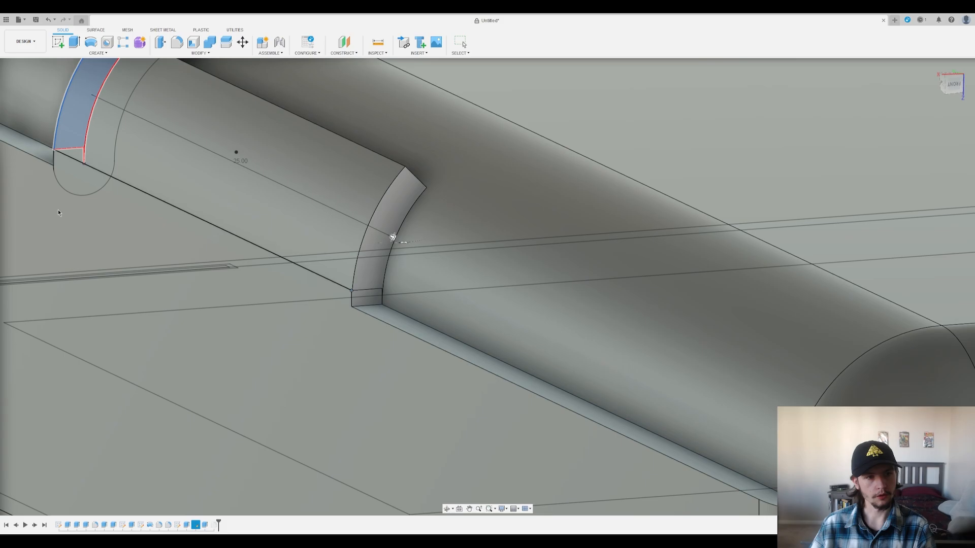
{"action": "scroll", "coordinate": [289, 233], "scroll_direction": "down", "scroll_amount": 1}
{"action": "scroll", "coordinate": [297, 232], "scroll_direction": "down", "scroll_amount": 2}
{"action": "middle_click_drag", "start_coordinate": [199, 183], "coordinate": [281, 279]}
{"action": "key", "text": "Escape"}
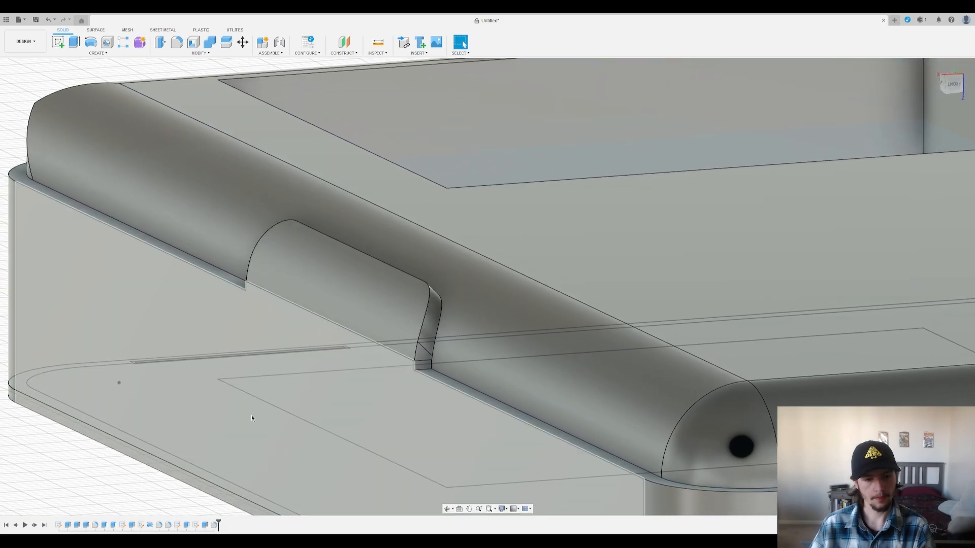
{"action": "double_click", "coordinate": [198, 526]}
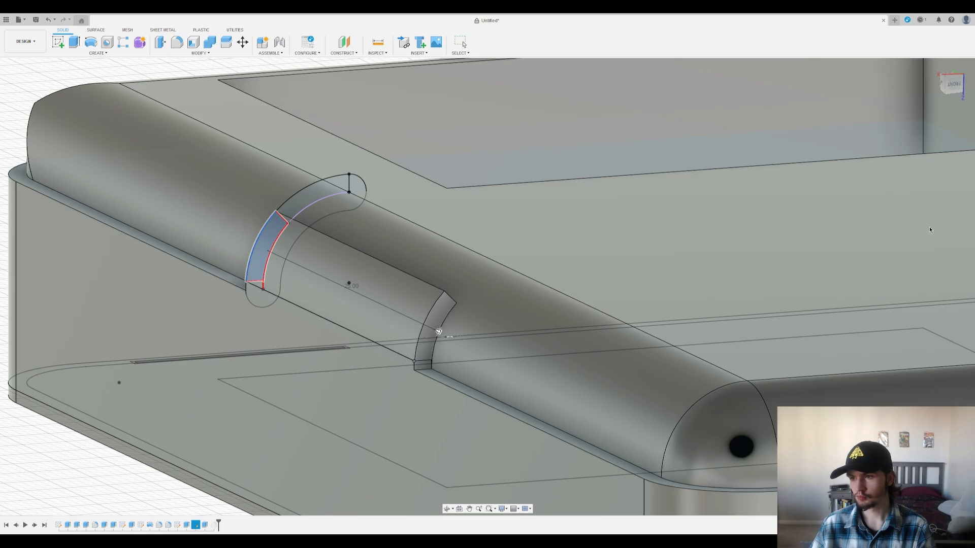
{"action": "key", "text": "Escape"}
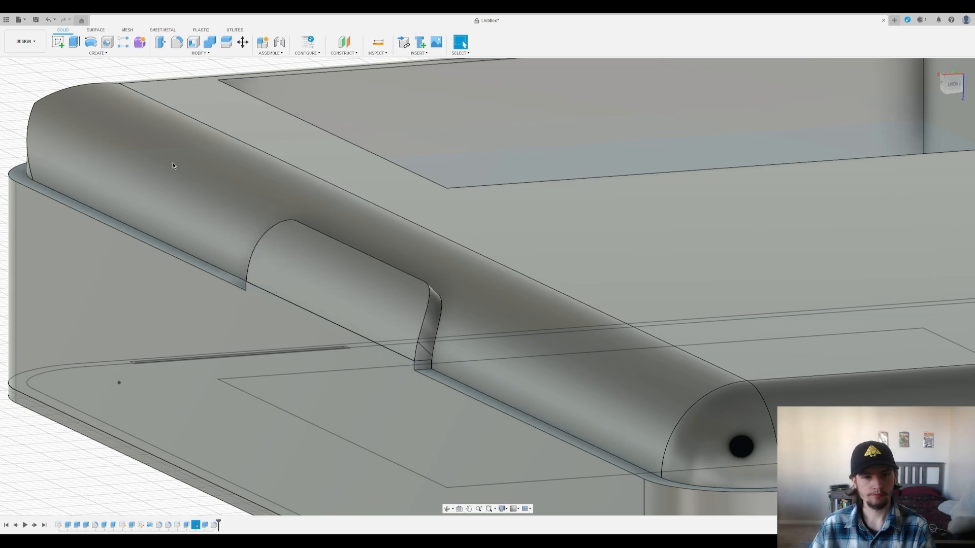
Step: Hide the enclosure's rounded top body and review the extrusions of the ledge tab and the curved clip
{"action": "double_click", "coordinate": [188, 525]}
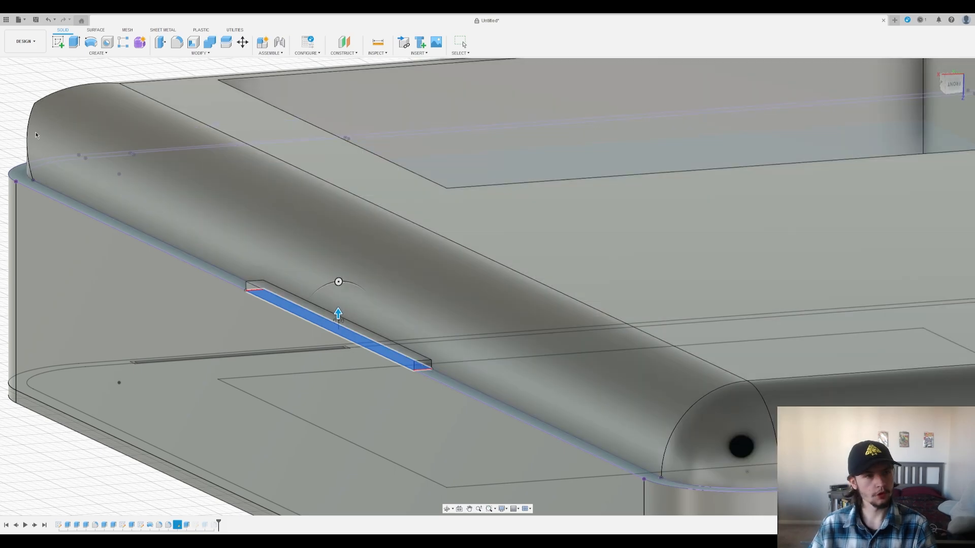
{"action": "left_click", "coordinate": [39, 130]}
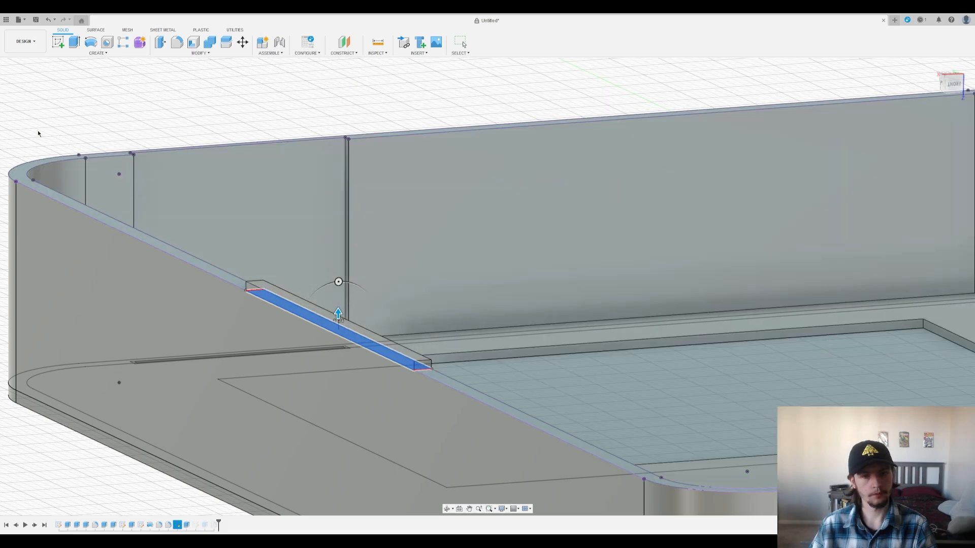
{"action": "key", "text": "Return"}
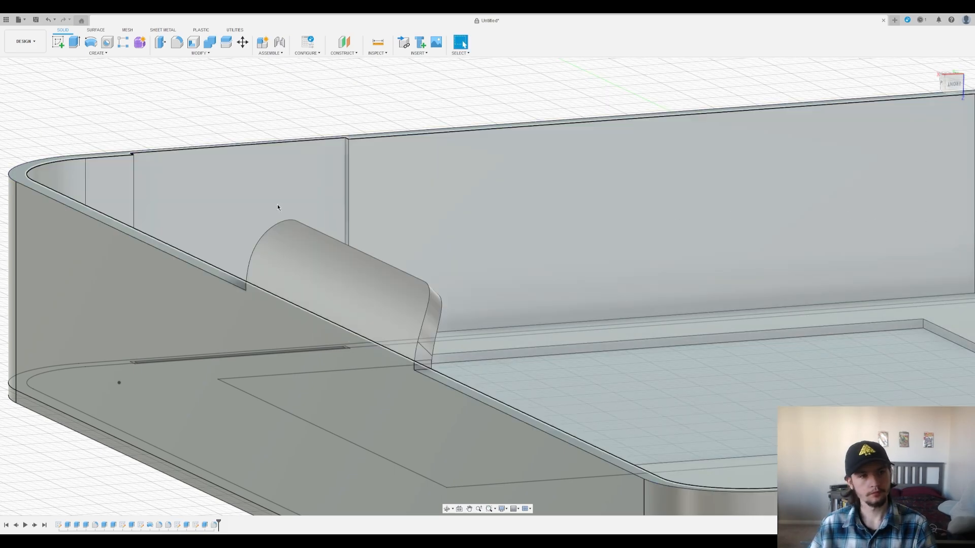
{"action": "double_click", "coordinate": [206, 525]}
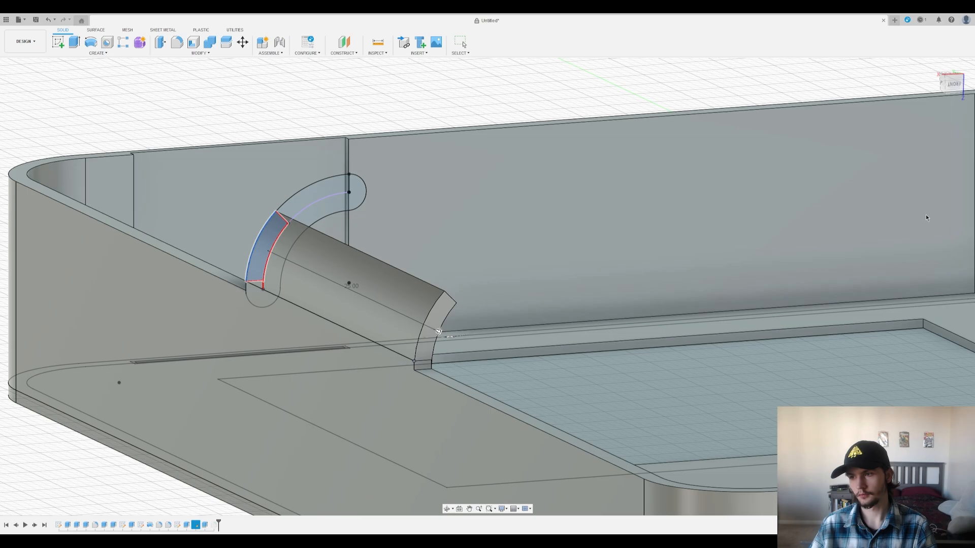
{"action": "key", "text": "Return"}
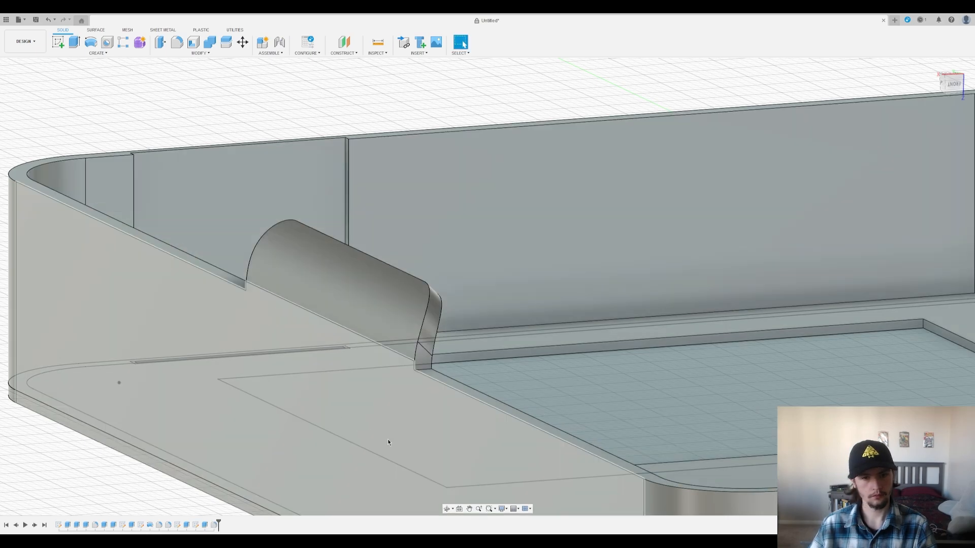
Step: Examine the junction between the curved clip and the ledge tab, including the narrow step along the clip's outer base edge
{"action": "scroll", "coordinate": [395, 372], "scroll_direction": "up", "scroll_amount": 5}
{"action": "middle_click_drag", "start_coordinate": [453, 340], "coordinate": [377, 300], "text": "shift"}
{"action": "scroll", "coordinate": [419, 388], "scroll_direction": "up", "scroll_amount": 10}
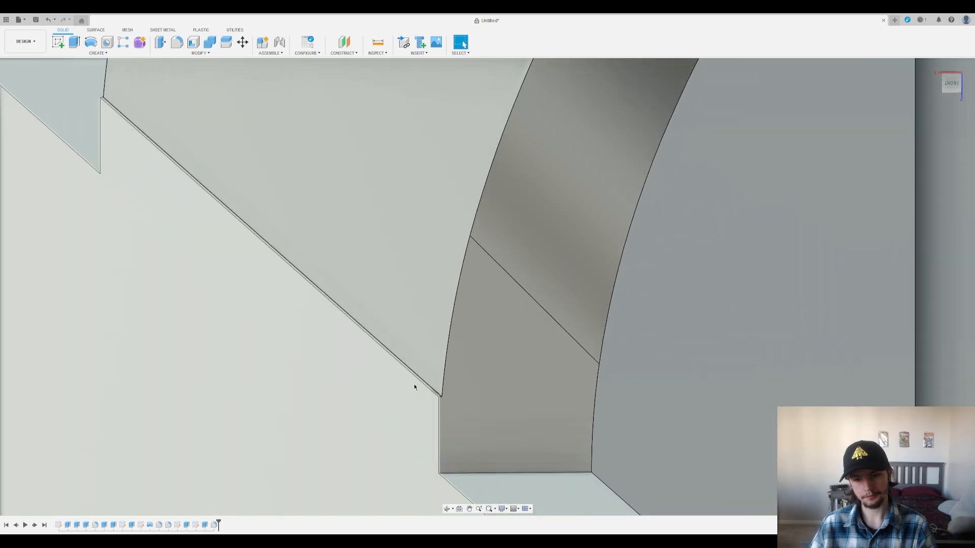
{"action": "middle_click_drag", "start_coordinate": [414, 387], "coordinate": [381, 360]}
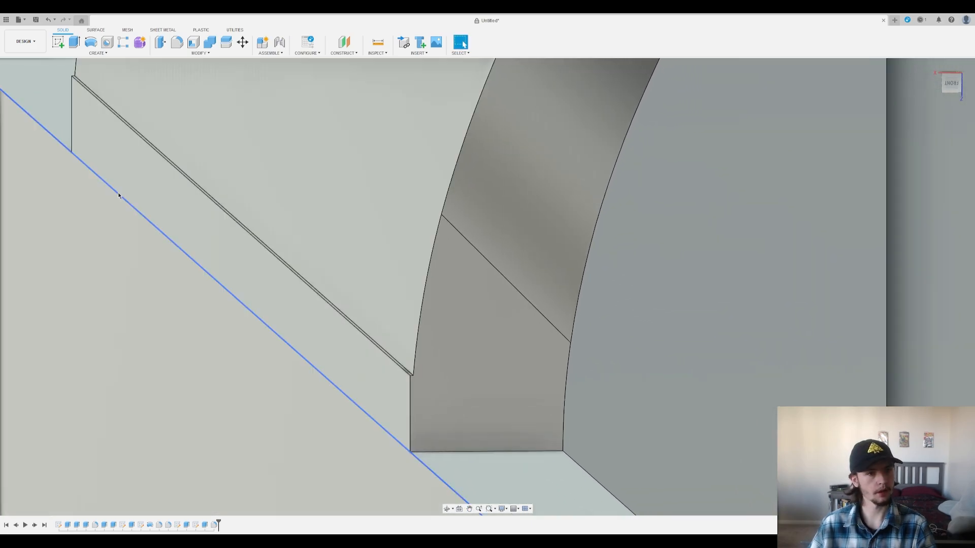
{"action": "scroll", "coordinate": [140, 188], "scroll_direction": "down", "scroll_amount": 5}
{"action": "scroll", "coordinate": [144, 188], "scroll_direction": "down", "scroll_amount": 3}
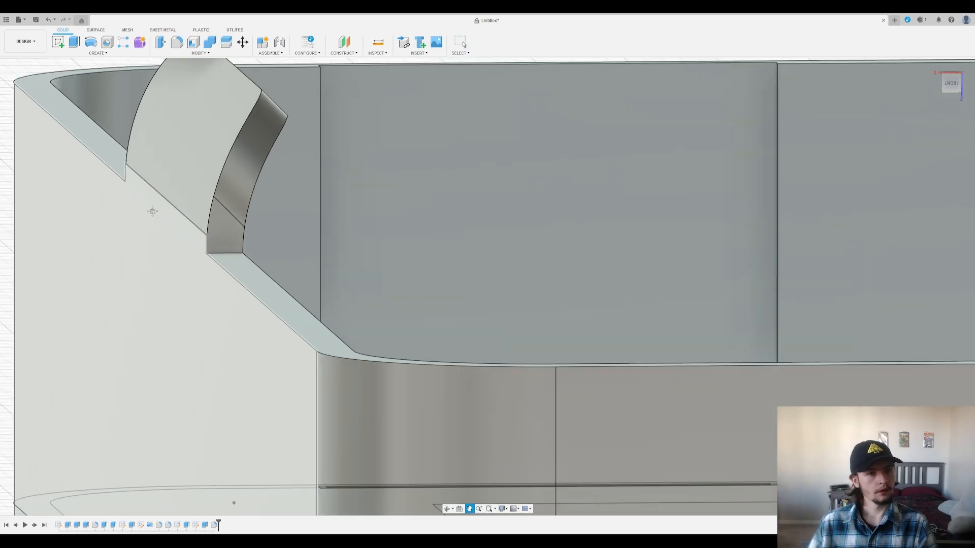
{"action": "scroll", "coordinate": [152, 211], "scroll_direction": "down", "scroll_amount": 2}
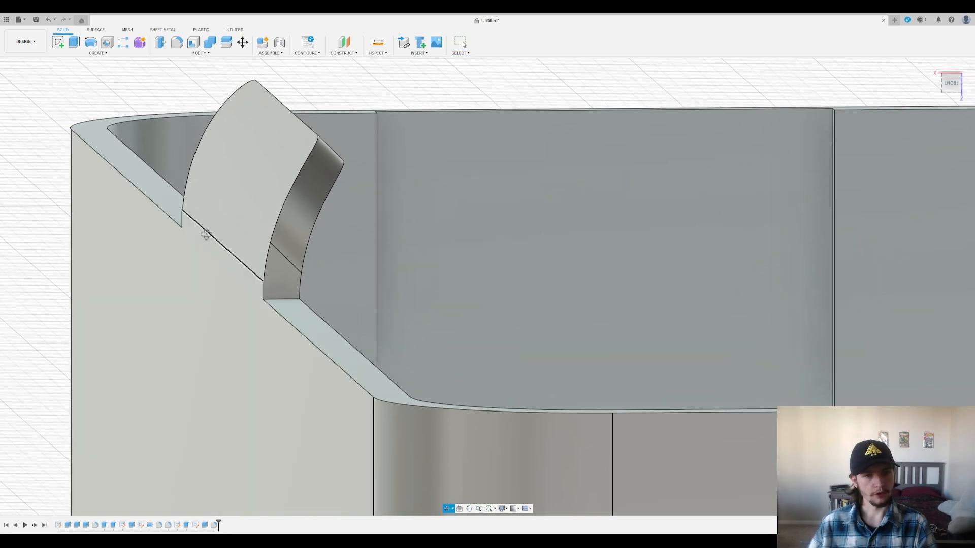
{"action": "middle_click_drag", "start_coordinate": [202, 227], "coordinate": [211, 262], "text": "shift"}
{"action": "scroll", "coordinate": [212, 261], "scroll_direction": "up", "scroll_amount": 5}
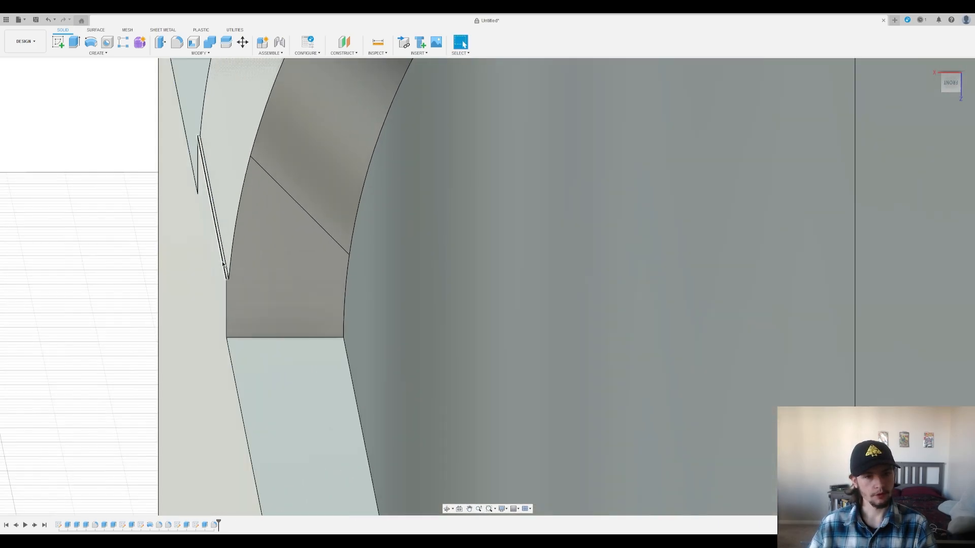
{"action": "left_click", "coordinate": [239, 264]}
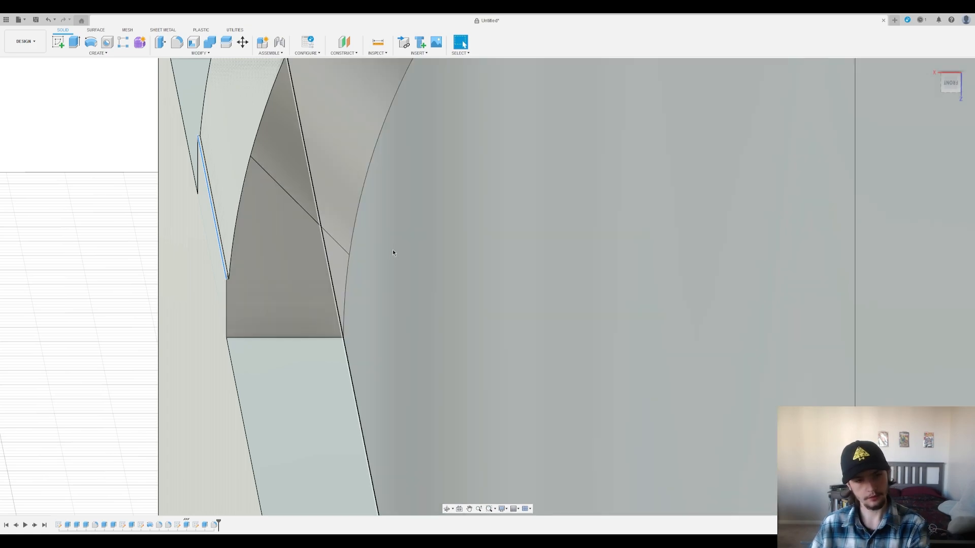
{"action": "scroll", "coordinate": [392, 252], "scroll_direction": "down", "scroll_amount": 5}
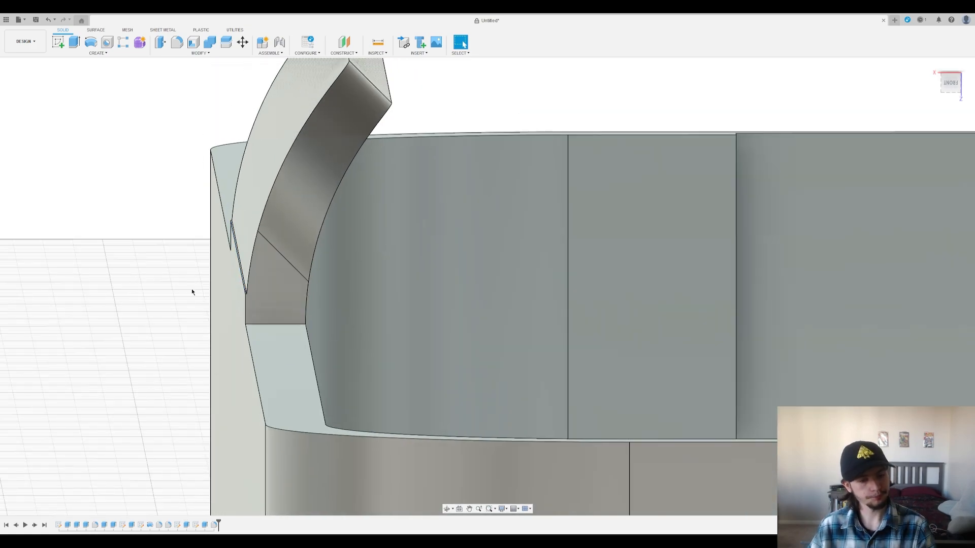
Step: Open the fillet on the curved clip's upper corners to review it
{"action": "double_click", "coordinate": [214, 525]}
{"action": "middle_click_drag", "start_coordinate": [330, 290], "coordinate": [397, 421]}
{"action": "scroll", "coordinate": [315, 361], "scroll_direction": "down", "scroll_amount": 5}
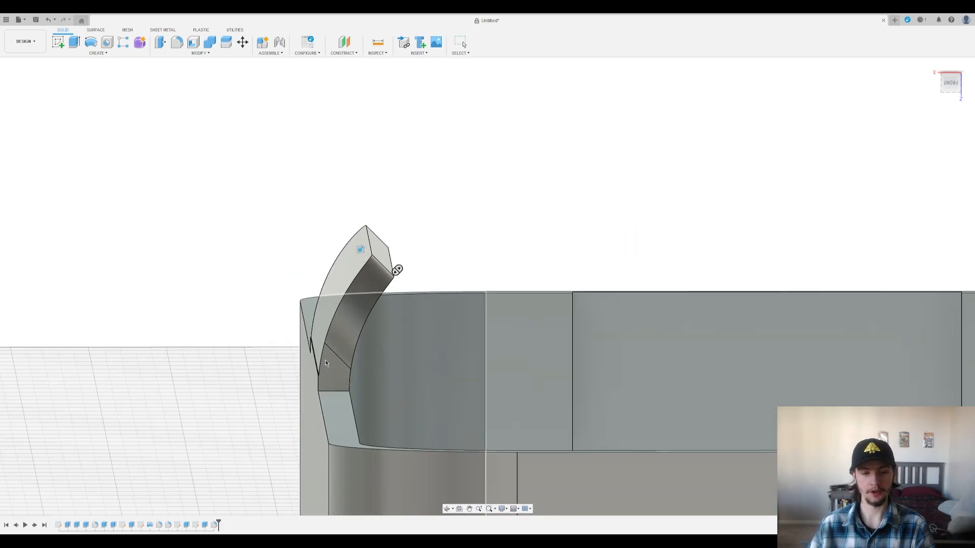
Step: Try to fillet the clip's inner and outer rim edges together, including the outer base edge and the short vertical edges at the tab
{"action": "scroll", "coordinate": [326, 366], "scroll_direction": "up", "scroll_amount": 4}
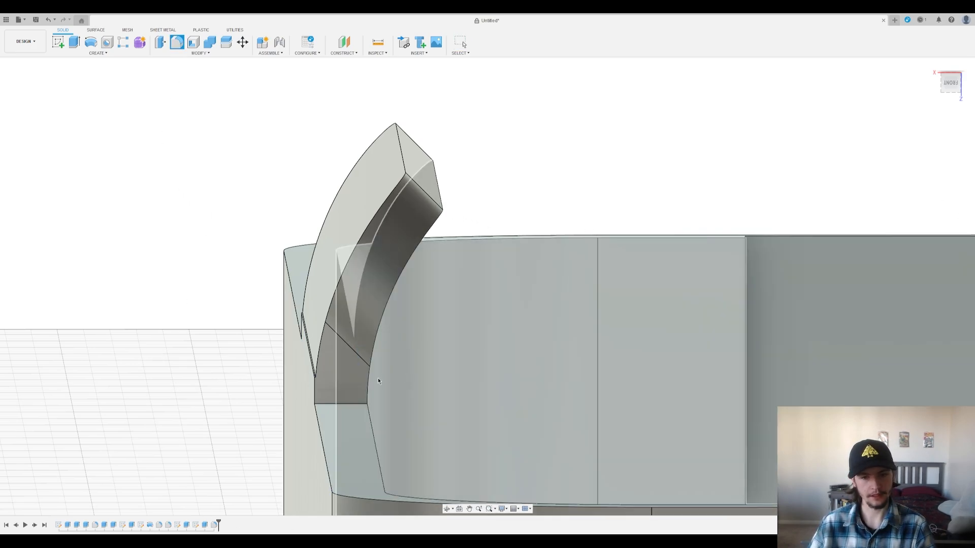
{"action": "left_click", "coordinate": [367, 377]}
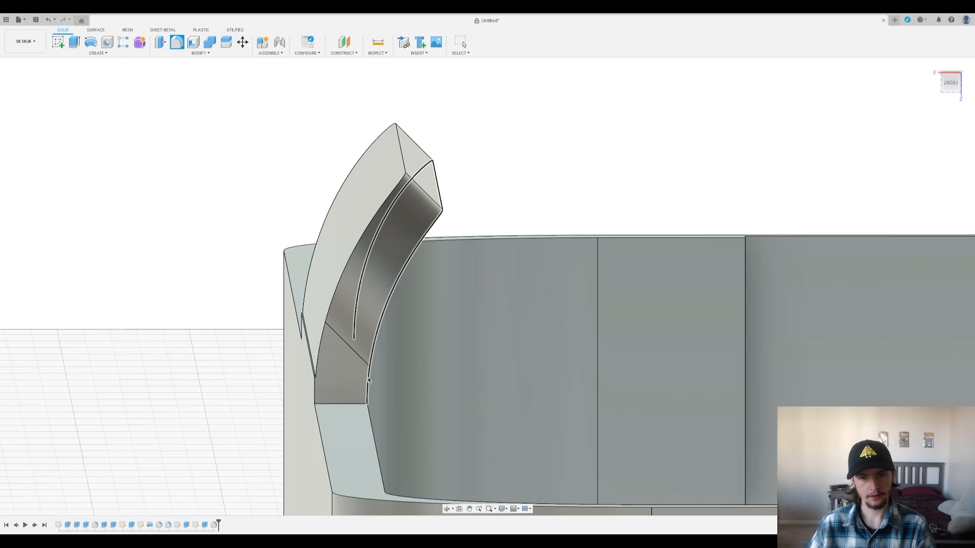
{"action": "left_click", "coordinate": [315, 349]}
{"action": "middle_click_drag", "start_coordinate": [250, 333], "coordinate": [365, 318], "text": "shift"}
{"action": "middle_click_drag", "start_coordinate": [618, 328], "coordinate": [243, 292]}
{"action": "middle_click_drag", "start_coordinate": [461, 300], "coordinate": [28, 189]}
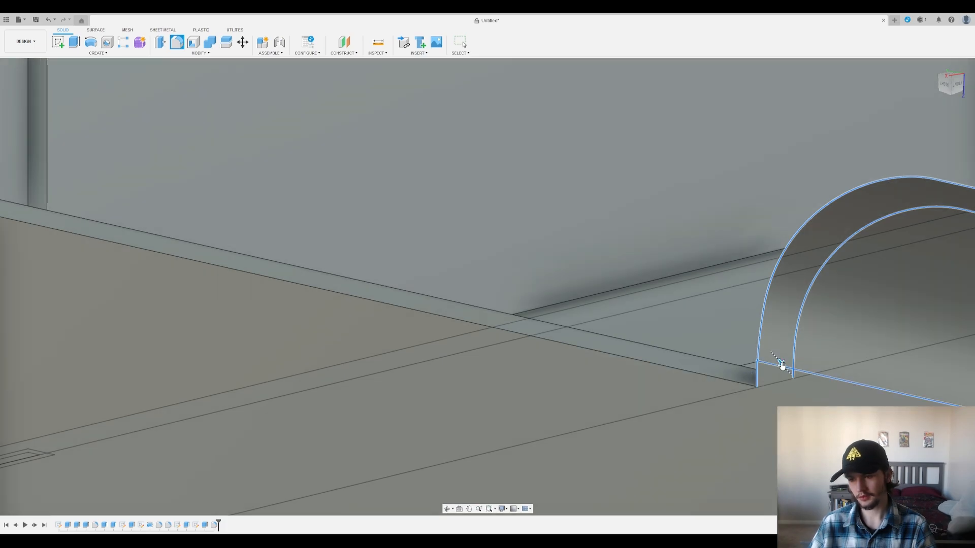
{"action": "middle_click_drag", "start_coordinate": [786, 369], "coordinate": [434, 257], "text": "shift"}
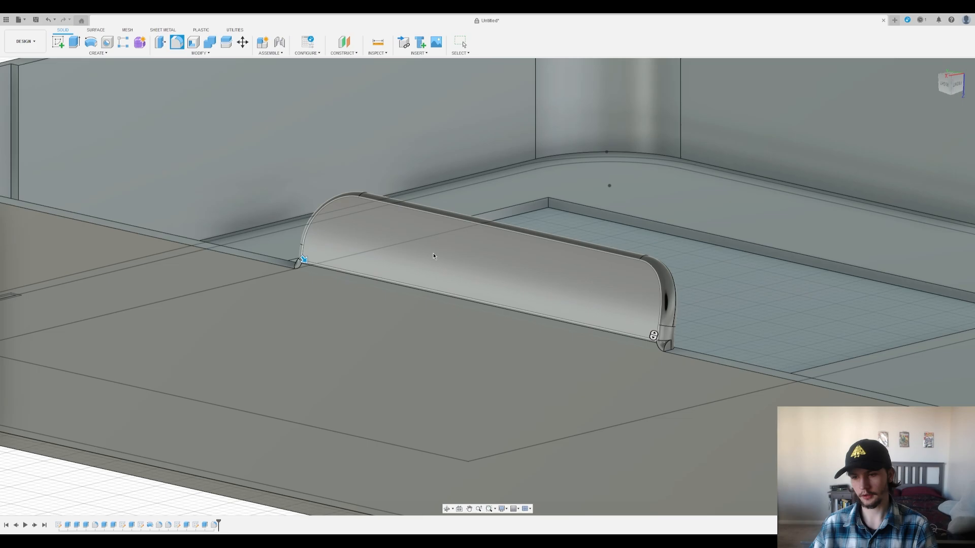
{"action": "middle_click_drag", "start_coordinate": [537, 281], "coordinate": [576, 345], "text": "shift"}
{"action": "scroll", "coordinate": [591, 356], "scroll_direction": "up", "scroll_amount": 5}
{"action": "left_click", "coordinate": [579, 334]}
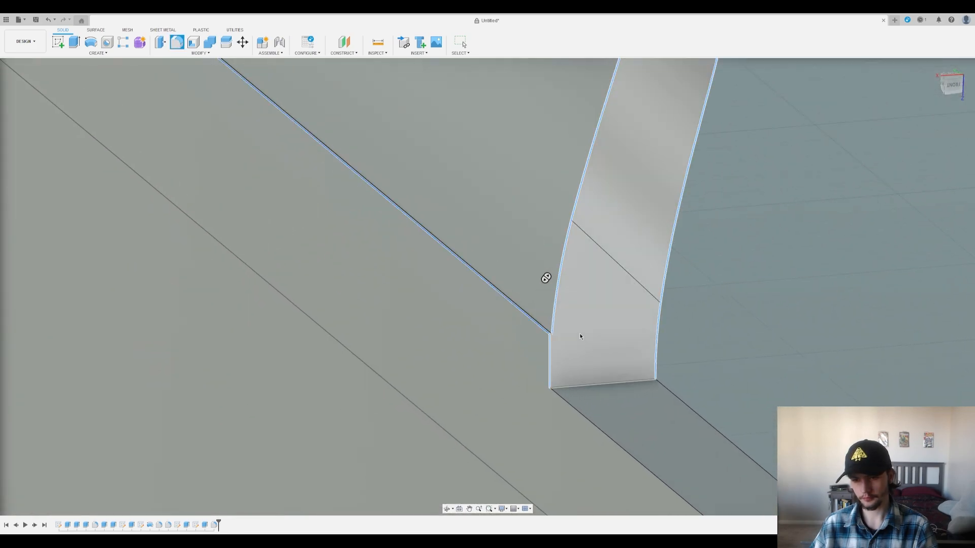
Step: Examine the narrow step along the clip's outer base edge at both ends and cancel the fillet
{"action": "scroll", "coordinate": [551, 332], "scroll_direction": "up", "scroll_amount": 8}
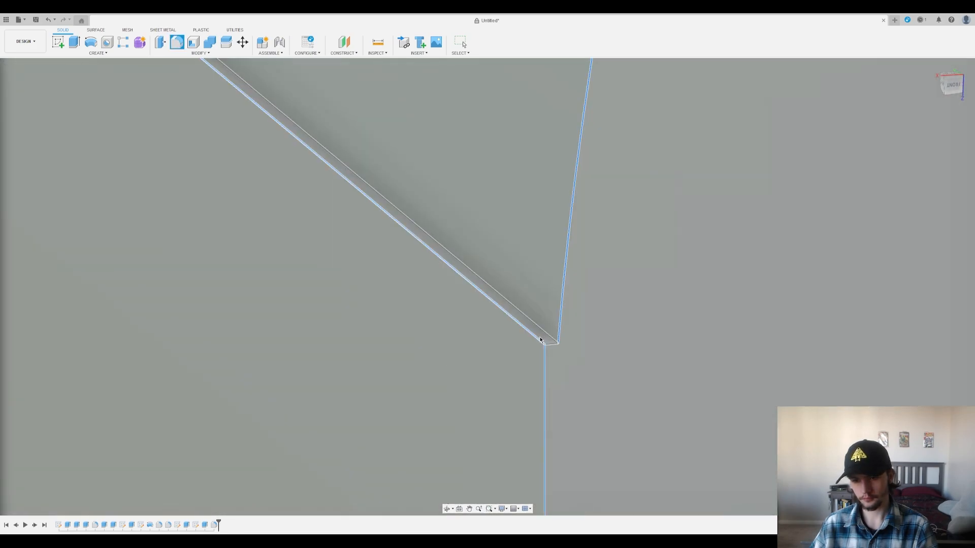
{"action": "scroll", "coordinate": [543, 341], "scroll_direction": "down", "scroll_amount": 8}
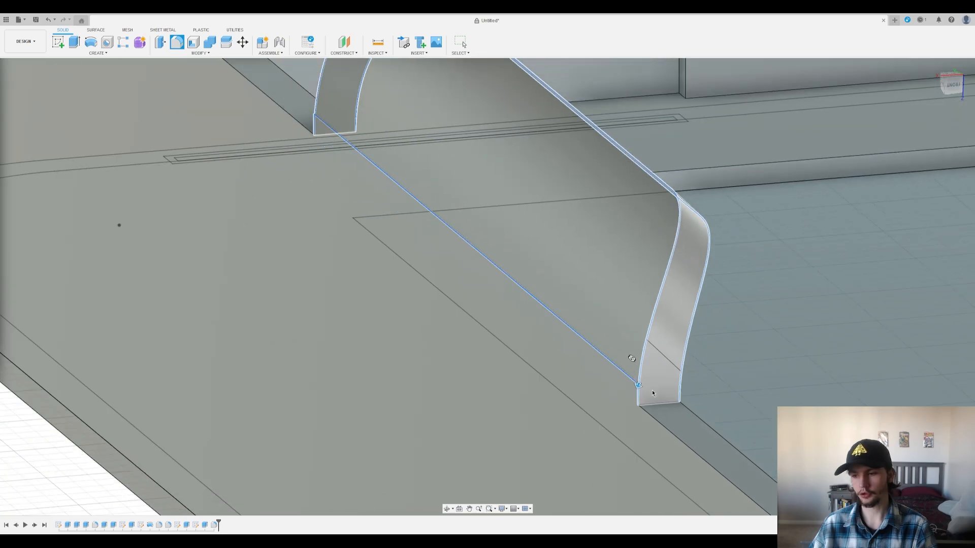
{"action": "scroll", "coordinate": [290, 84], "scroll_direction": "up", "scroll_amount": 10}
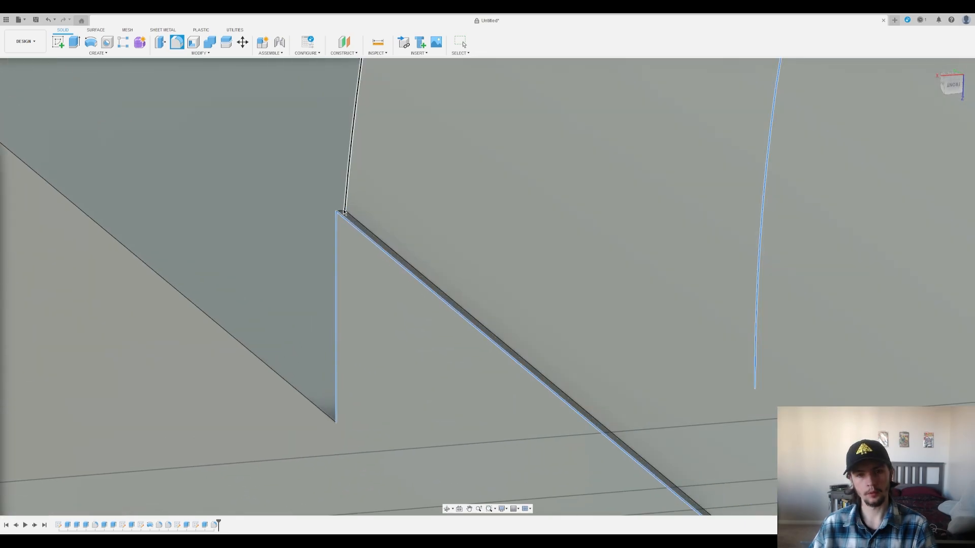
{"action": "scroll", "coordinate": [343, 212], "scroll_direction": "down", "scroll_amount": 8}
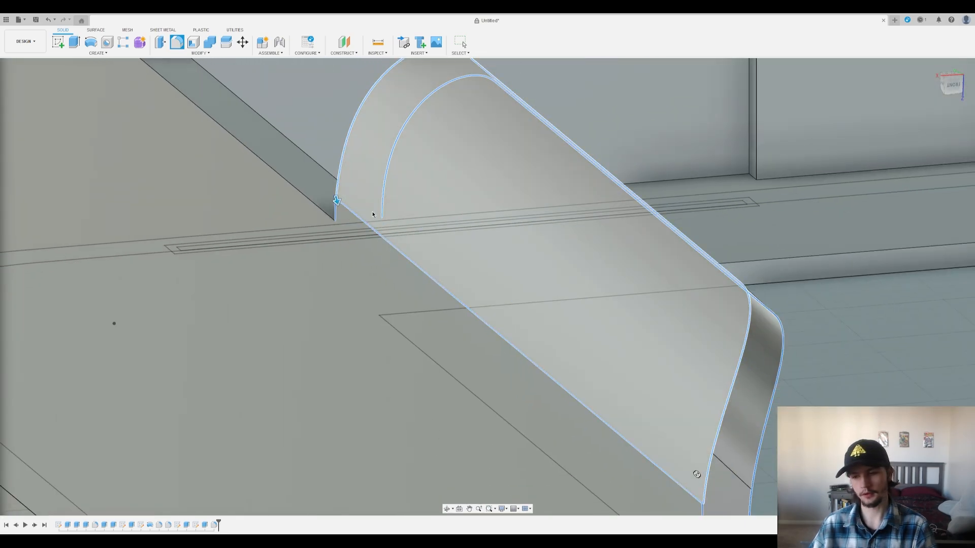
{"action": "scroll", "coordinate": [373, 214], "scroll_direction": "down", "scroll_amount": 3}
{"action": "scroll", "coordinate": [589, 395], "scroll_direction": "up", "scroll_amount": 3}
{"action": "key", "text": "Escape"}
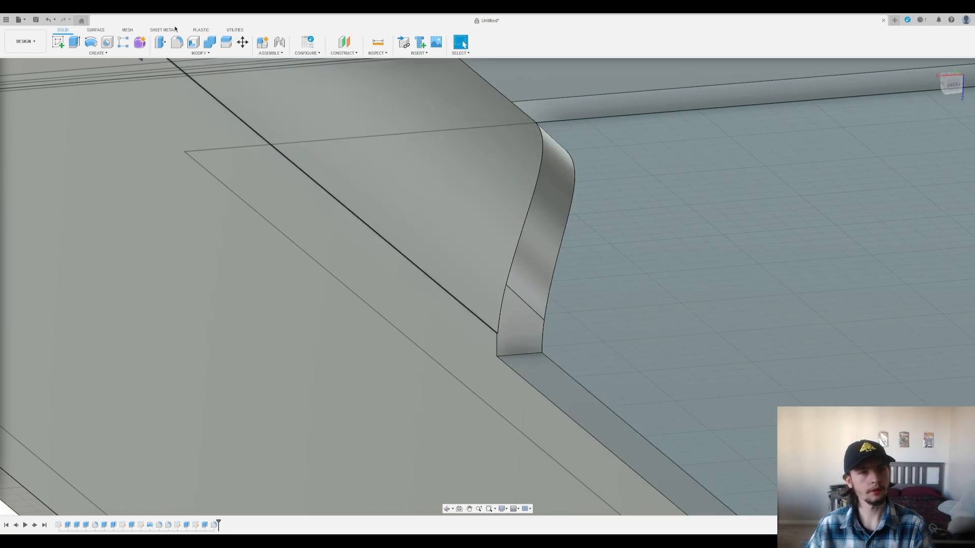
Step: Try to fillet the clip's inner rim edge chain along with the outer edge where the clip meets the tab
{"action": "left_click", "coordinate": [177, 41]}
{"action": "left_click", "coordinate": [551, 282]}
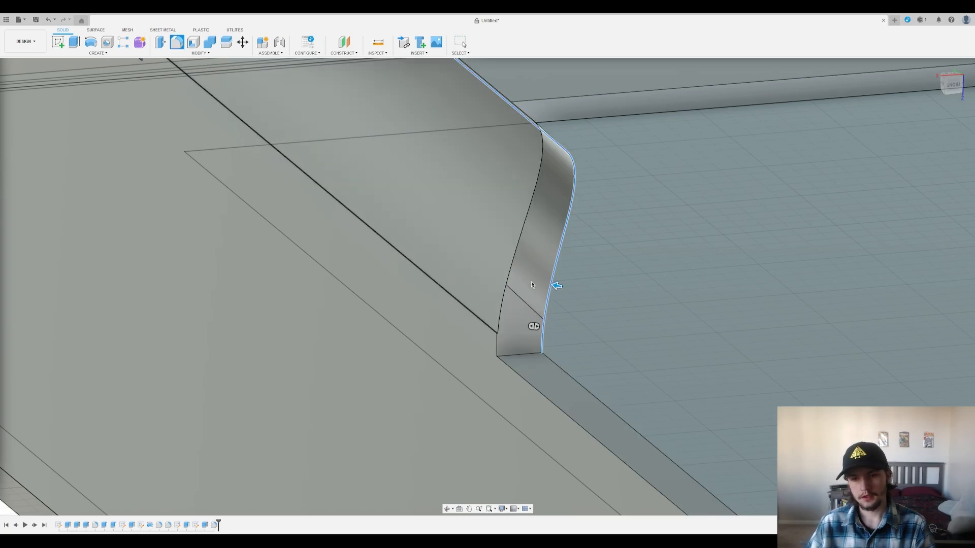
{"action": "left_click", "coordinate": [499, 332]}
{"action": "scroll", "coordinate": [476, 329], "scroll_direction": "up", "scroll_amount": 3}
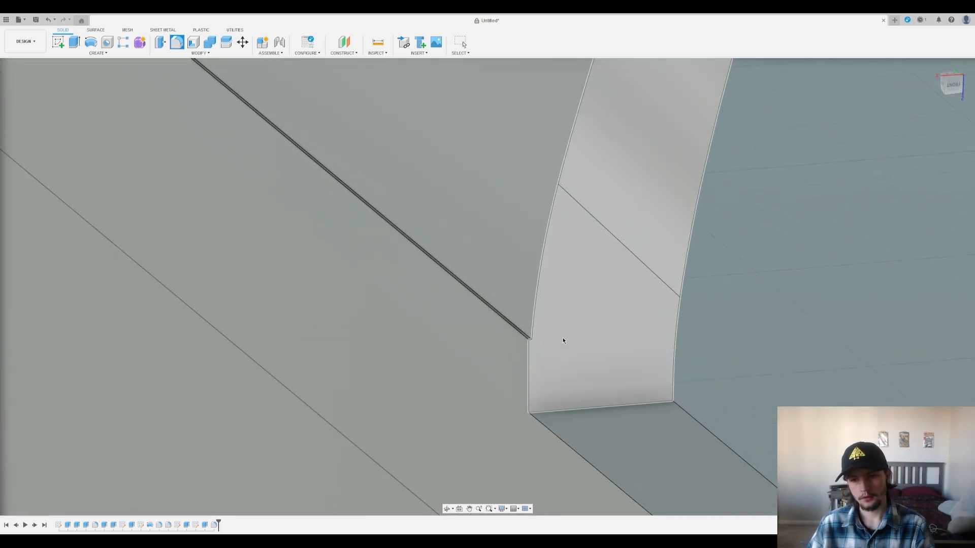
{"action": "key", "text": "Return"}
{"action": "scroll", "coordinate": [383, 296], "scroll_direction": "down", "scroll_amount": 3}
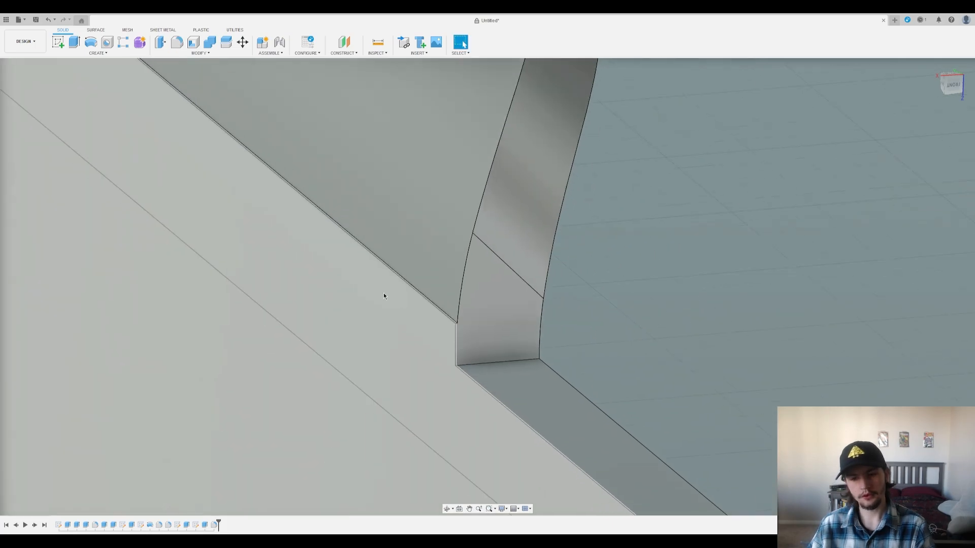
Step: Cut away the thin sliver between the clip's outer curve and the tab face with an extrude along the clip's base
{"action": "scroll", "coordinate": [374, 294], "scroll_direction": "down", "scroll_amount": 5}
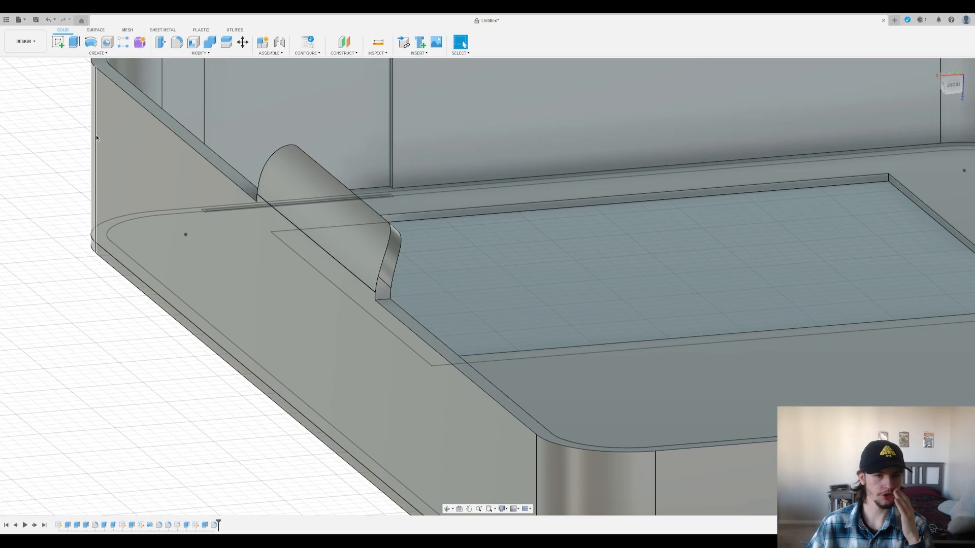
{"action": "key", "text": "e"}
{"action": "middle_click_drag", "start_coordinate": [97, 138], "coordinate": [397, 346], "text": "shift"}
{"action": "scroll", "coordinate": [401, 336], "scroll_direction": "up", "scroll_amount": 10}
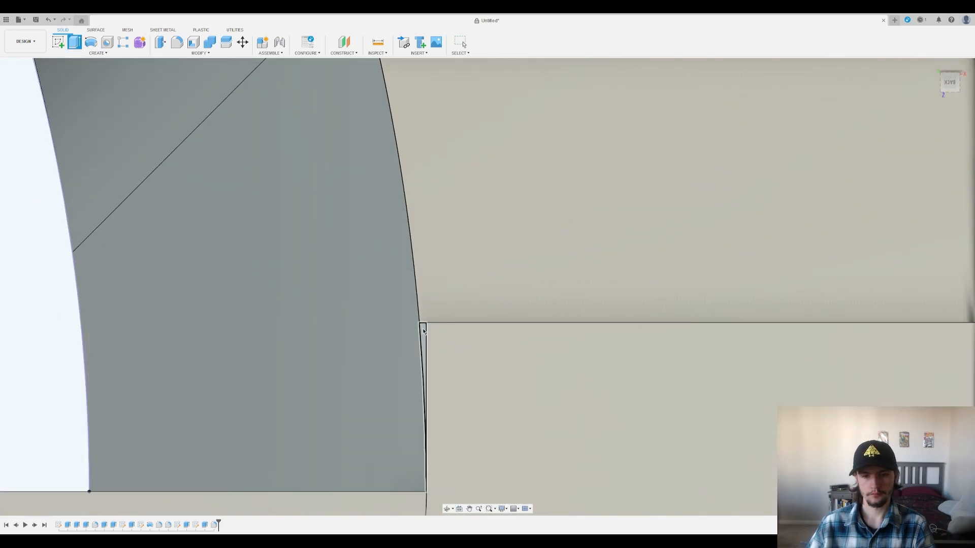
{"action": "scroll", "coordinate": [424, 331], "scroll_direction": "down", "scroll_amount": 6}
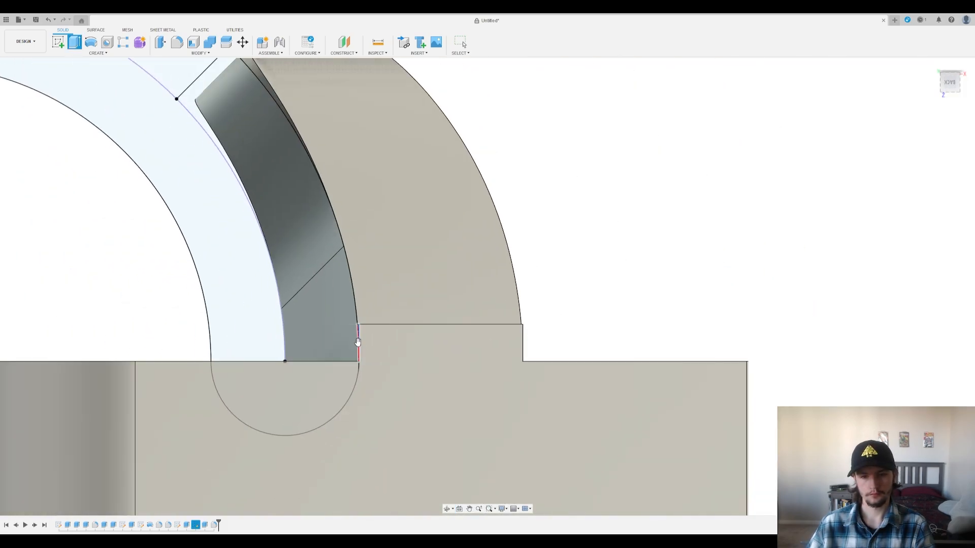
{"action": "left_click", "coordinate": [358, 342]}
{"action": "middle_click_drag", "start_coordinate": [617, 318], "coordinate": [567, 328], "text": "shift"}
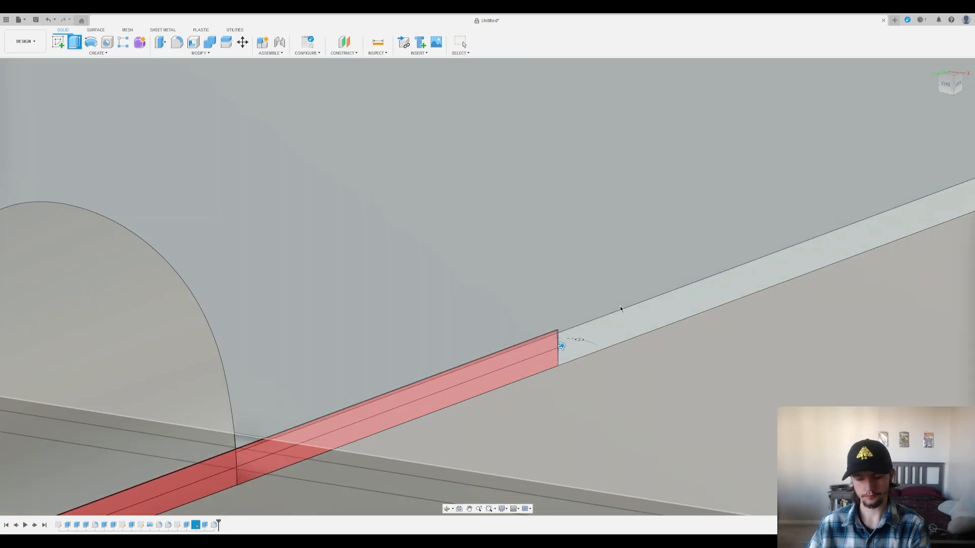
{"action": "key", "text": "Return"}
{"action": "scroll", "coordinate": [596, 295], "scroll_direction": "down", "scroll_amount": 8}
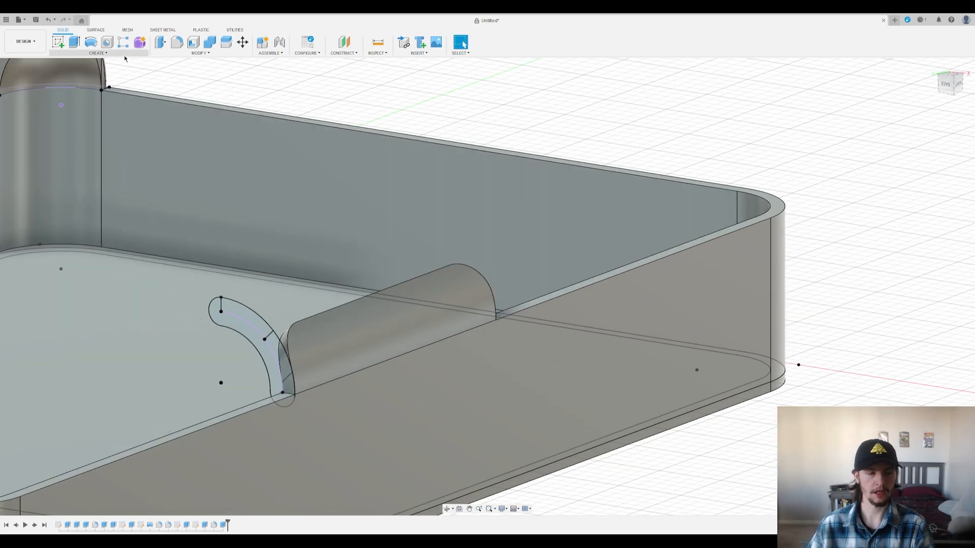
Step: Fillet the curved clip's outer and inner rim edge chains with a radius of 1
{"action": "left_click", "coordinate": [74, 42]}
{"action": "key", "text": "Escape"}
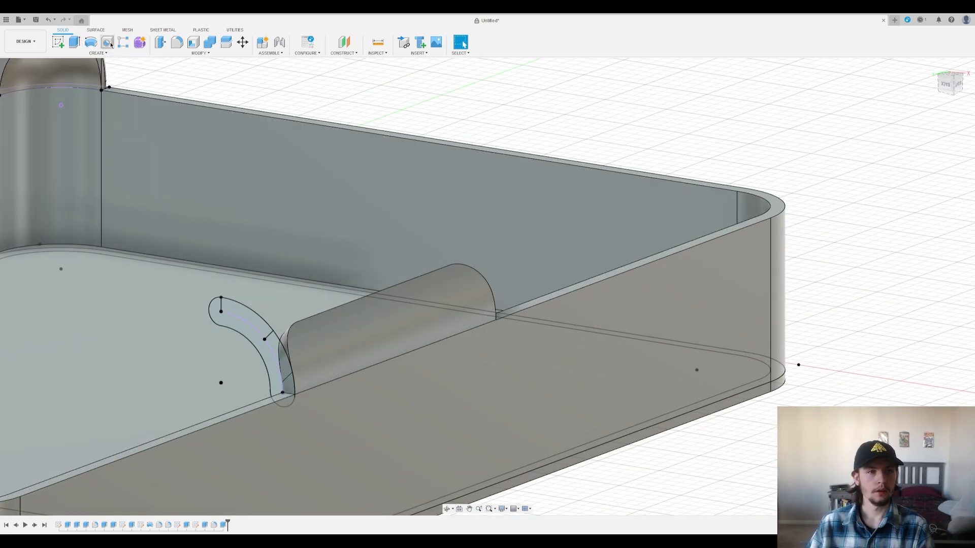
{"action": "left_click", "coordinate": [177, 42]}
{"action": "scroll", "coordinate": [320, 350], "scroll_direction": "up", "scroll_amount": 5}
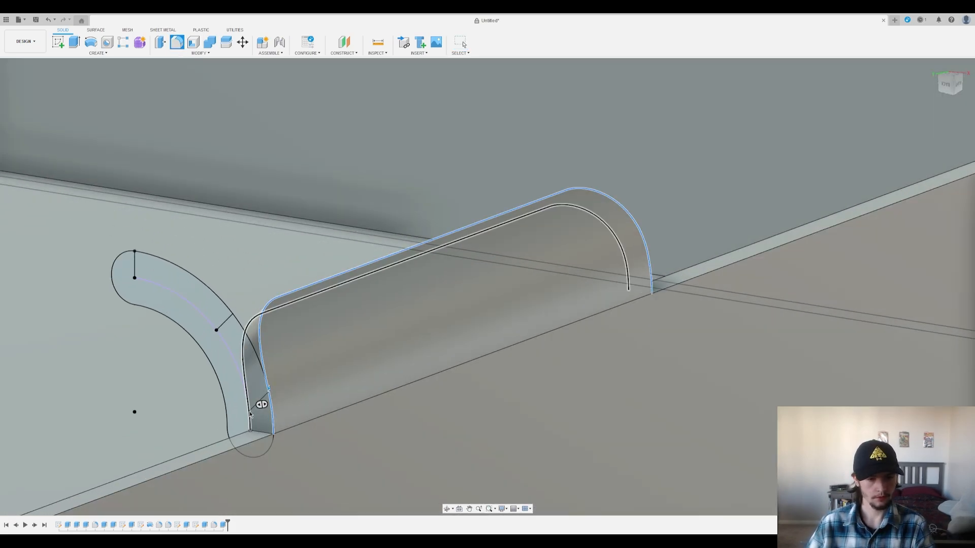
{"action": "left_click", "coordinate": [249, 411]}
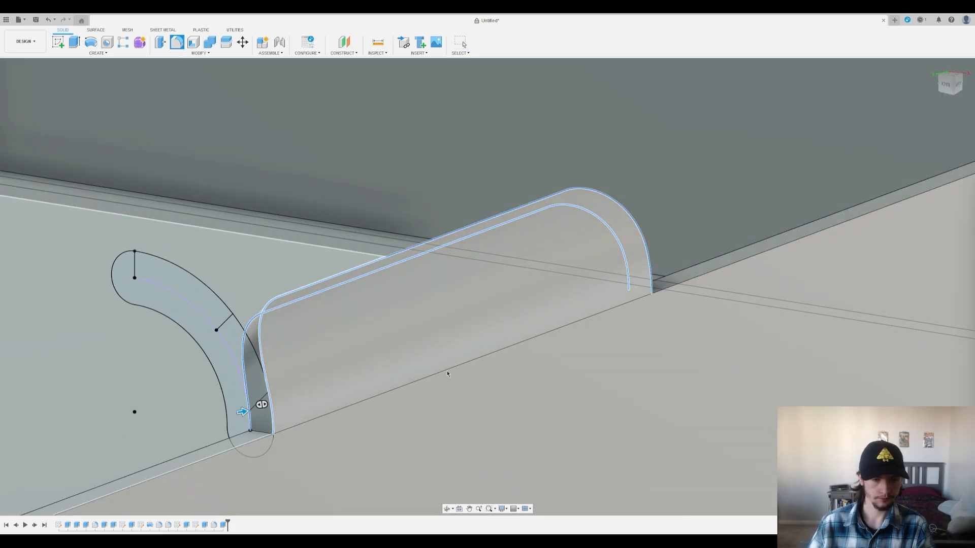
{"action": "type", "text": "1"}
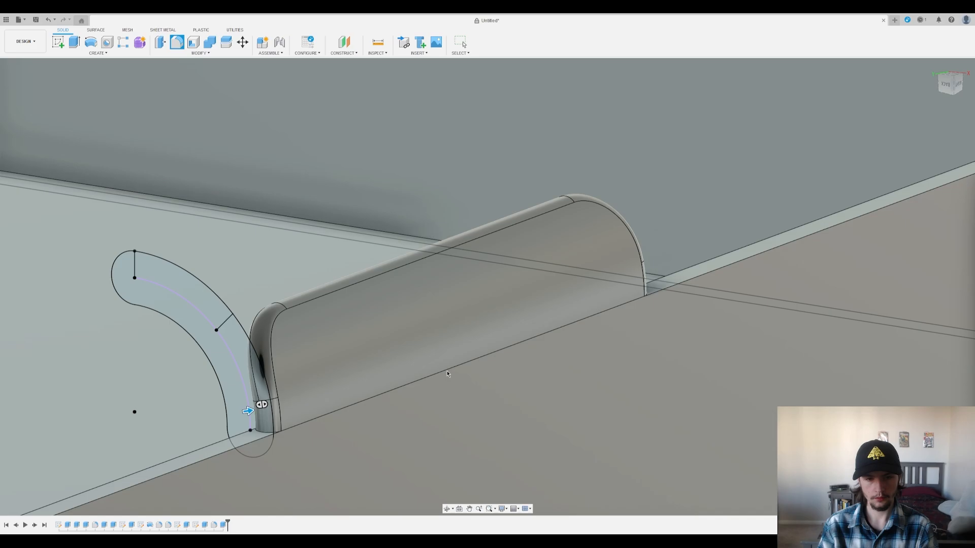
{"action": "middle_click_drag", "start_coordinate": [654, 297], "coordinate": [316, 343], "text": "shift"}
{"action": "scroll", "coordinate": [299, 375], "scroll_direction": "down", "scroll_amount": 10}
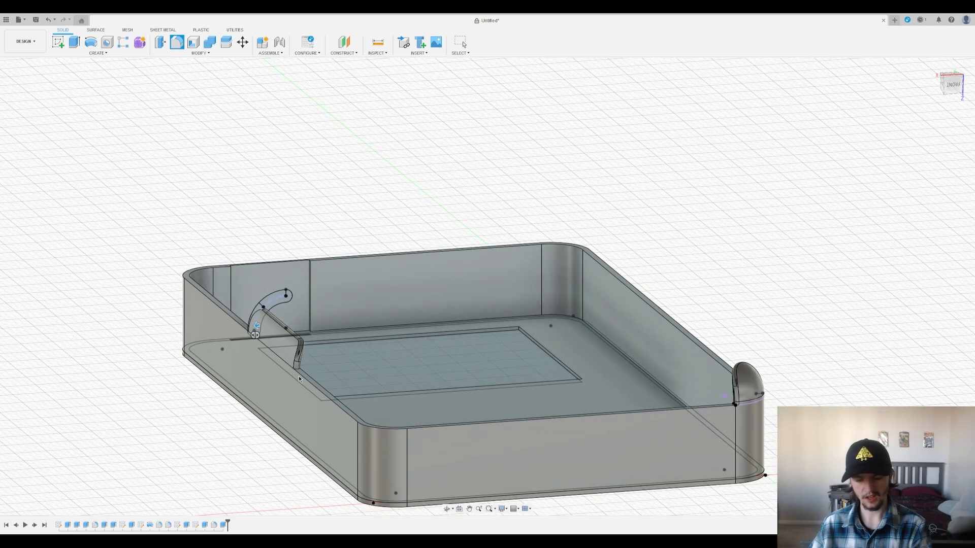
{"action": "key", "text": "Return"}
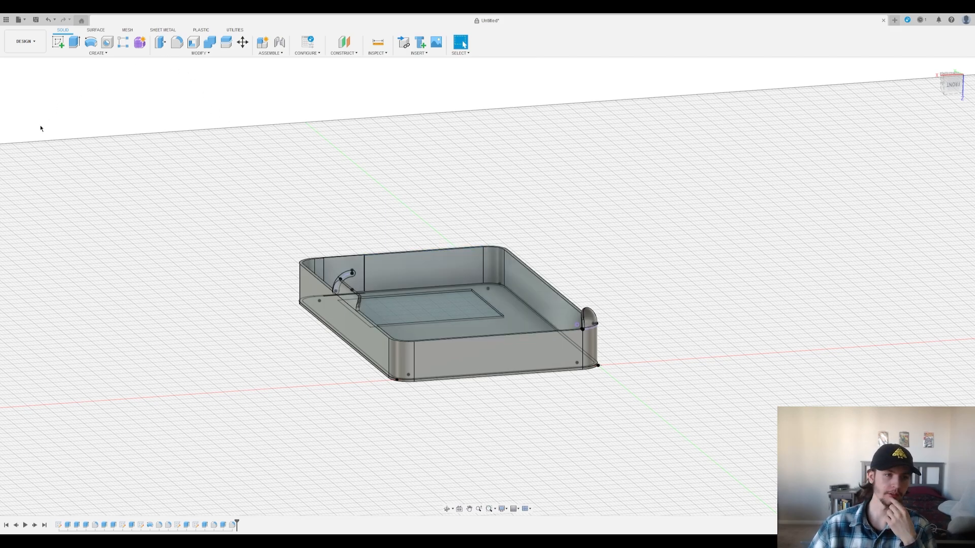
Step: Open the curved clip's profile sketch for review and close it
{"action": "double_click", "coordinate": [56, 185]}
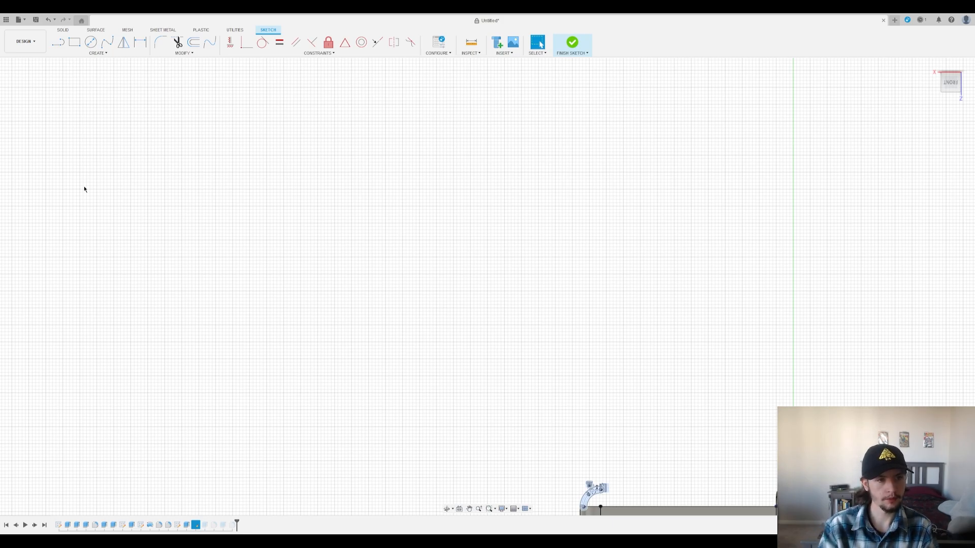
{"action": "mouse_move", "coordinate": [284, 243]}
{"action": "middle_mouse_down"}
{"action": "mouse_move", "coordinate": [170, 124]}
{"action": "mouse_move", "coordinate": [85, 60]}
{"action": "middle_mouse_up"}
{"action": "left_click", "coordinate": [573, 43]}
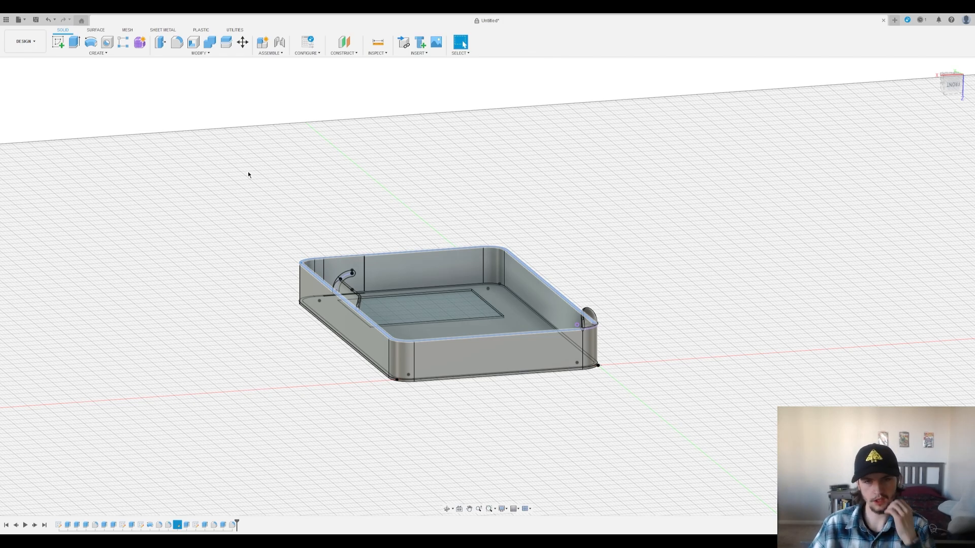
Step: Show the enclosure's rounded top body again and bring its mitred rounded corner into view
{"action": "middle_click_drag", "start_coordinate": [607, 204], "coordinate": [603, 182], "text": "shift"}
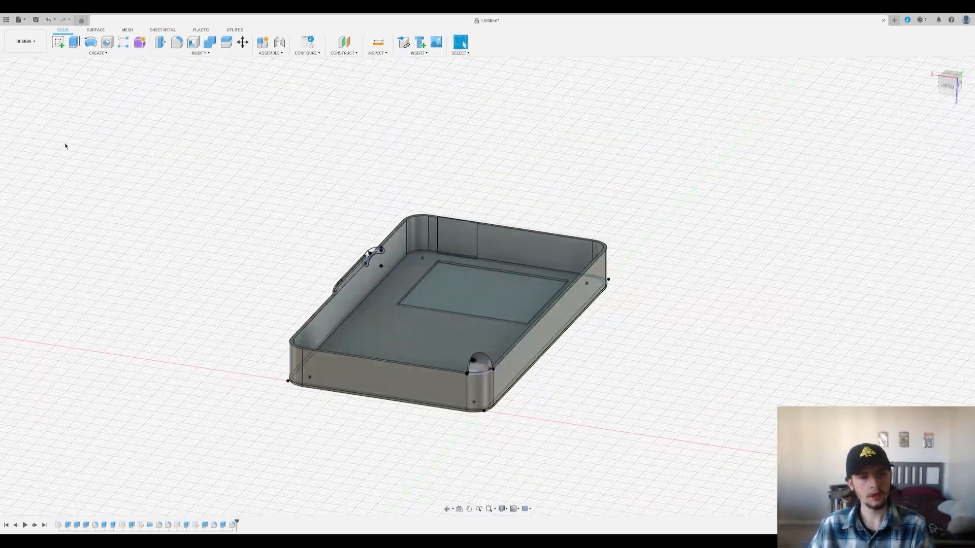
{"action": "middle_click_drag", "start_coordinate": [276, 178], "coordinate": [543, 343], "text": "shift"}
{"action": "scroll", "coordinate": [543, 342], "scroll_direction": "up", "scroll_amount": 2}
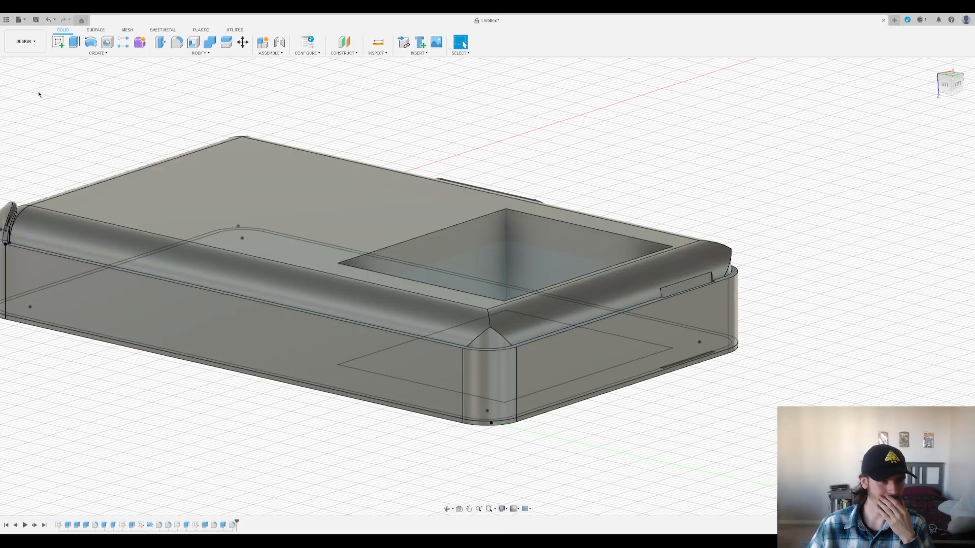
{"action": "scroll", "coordinate": [506, 352], "scroll_direction": "up", "scroll_amount": 3}
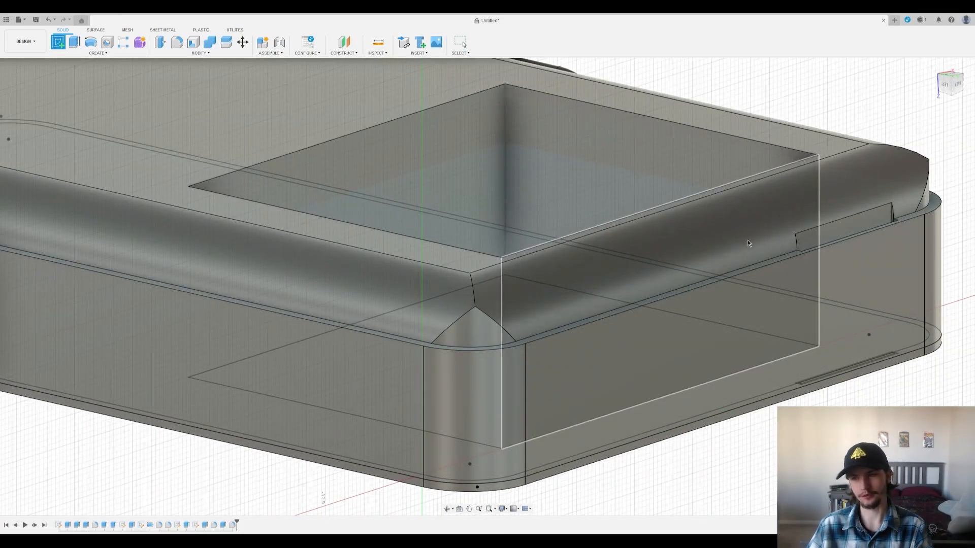
{"action": "scroll", "coordinate": [467, 293], "scroll_direction": "down", "scroll_amount": 4}
{"action": "left_click", "coordinate": [178, 43]}
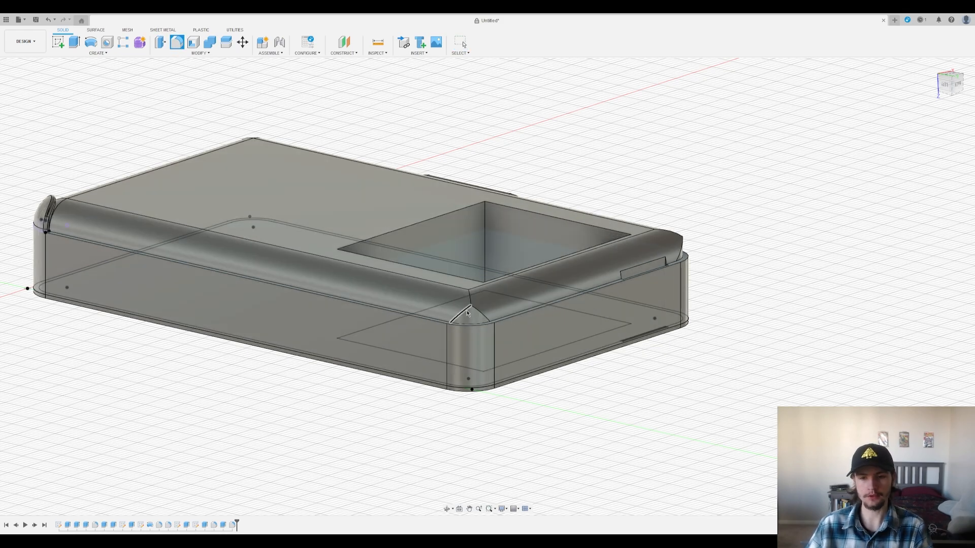
{"action": "scroll", "coordinate": [467, 310], "scroll_direction": "up", "scroll_amount": 3}
{"action": "key", "text": "Escape"}
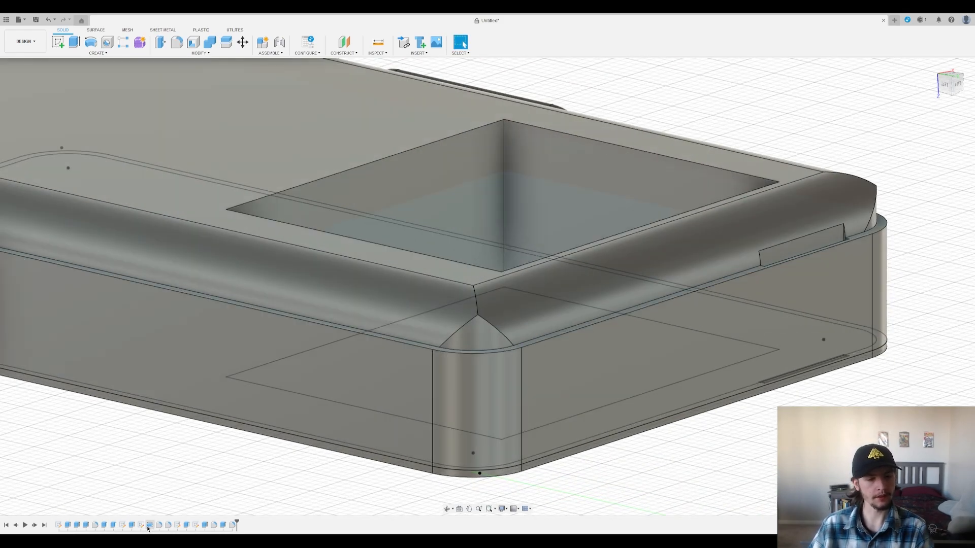
Step: Open the top body's edge fillet feature, examine the body around its rounded edges, and close the feature
{"action": "double_click", "coordinate": [96, 526]}
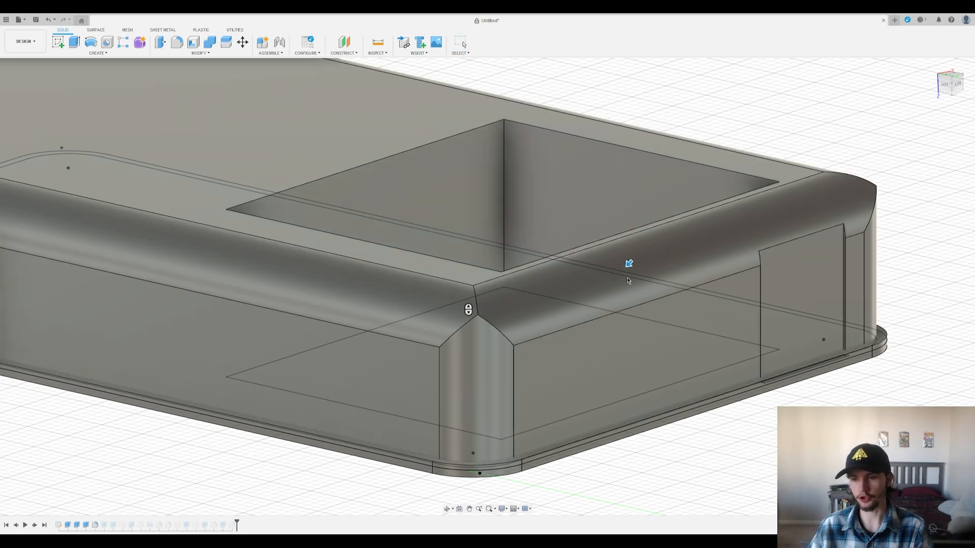
{"action": "scroll", "coordinate": [627, 280], "scroll_direction": "down", "scroll_amount": 4}
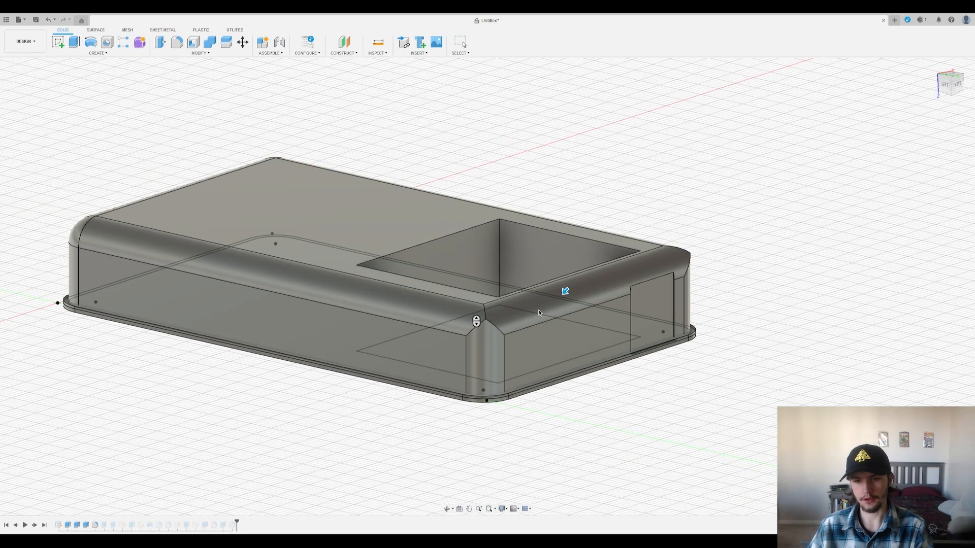
{"action": "middle_click_drag", "start_coordinate": [539, 312], "coordinate": [689, 357], "text": "shift"}
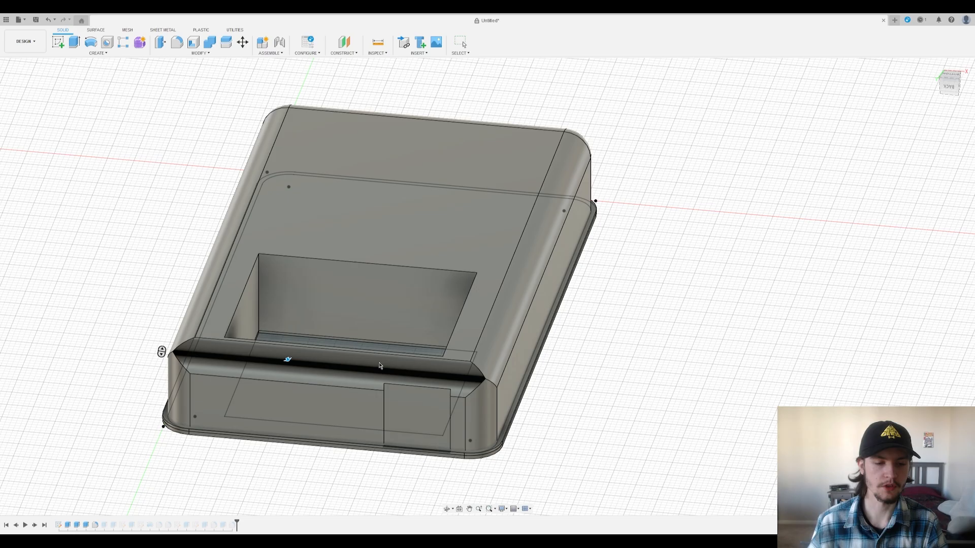
{"action": "scroll", "coordinate": [499, 199], "scroll_direction": "up", "scroll_amount": 1}
{"action": "scroll", "coordinate": [511, 159], "scroll_direction": "down", "scroll_amount": 4}
{"action": "middle_click_drag", "start_coordinate": [511, 159], "coordinate": [505, 215], "text": "shift"}
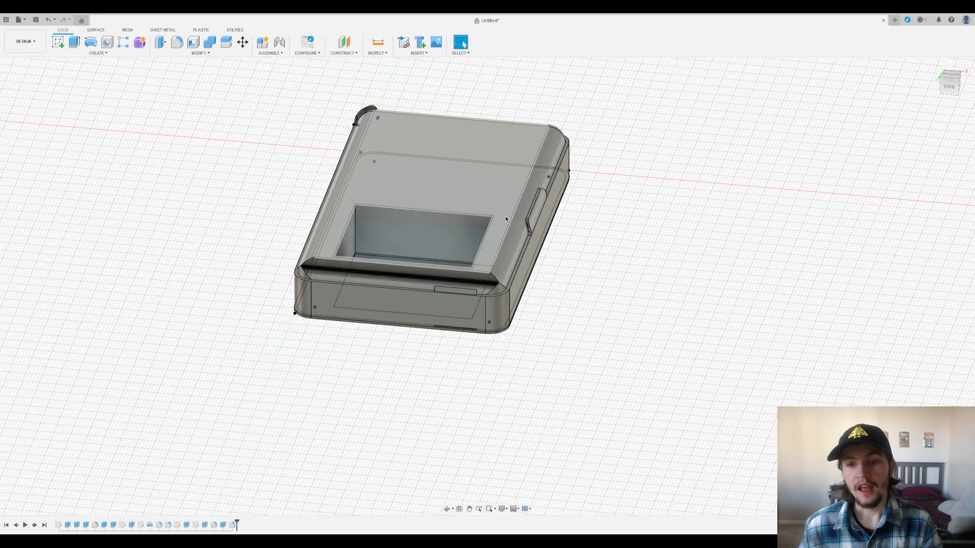
Step: Try to fillet the mitred edge at the top body's rounded corner
{"action": "scroll", "coordinate": [504, 215], "scroll_direction": "up", "scroll_amount": 5}
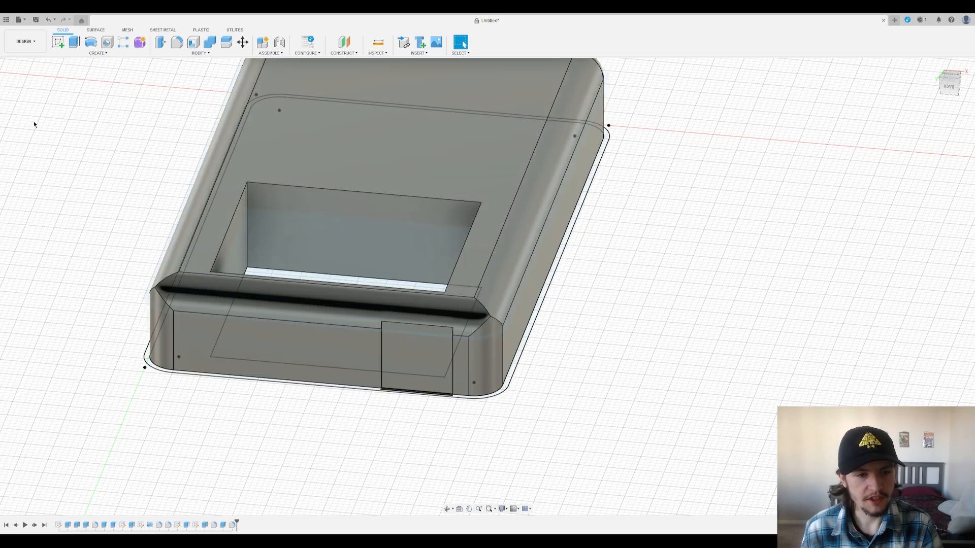
{"action": "left_click", "coordinate": [177, 42]}
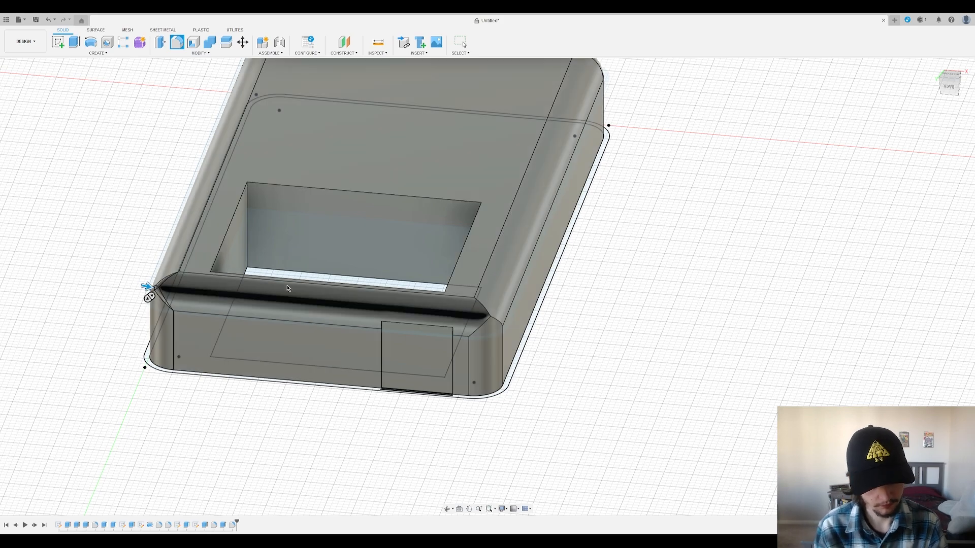
{"action": "key", "text": "Return"}
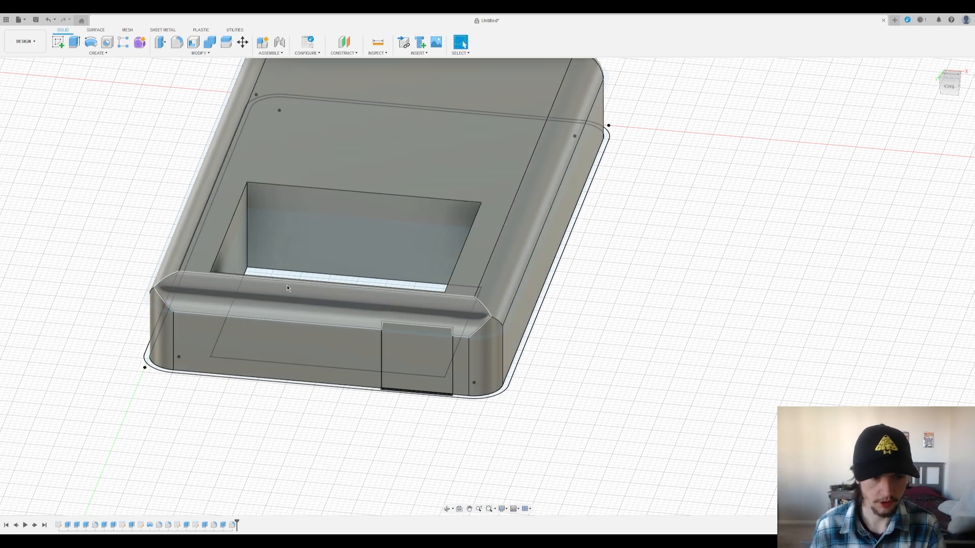
Step: Examine the top body's mitred corner and its rounded edge profile from several angles
{"action": "scroll", "coordinate": [558, 332], "scroll_direction": "up", "scroll_amount": 3}
{"action": "scroll", "coordinate": [520, 291], "scroll_direction": "down", "scroll_amount": 5}
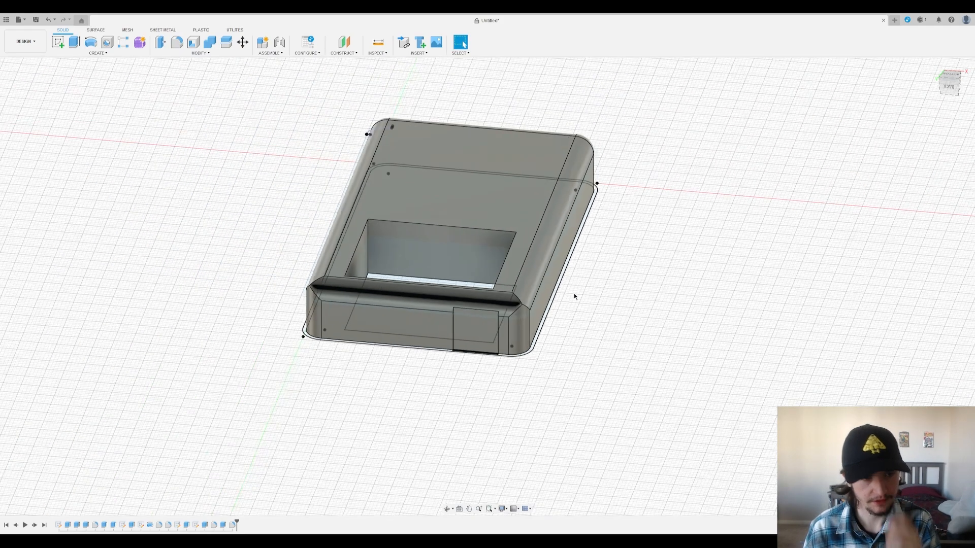
{"action": "scroll", "coordinate": [339, 293], "scroll_direction": "up", "scroll_amount": 6}
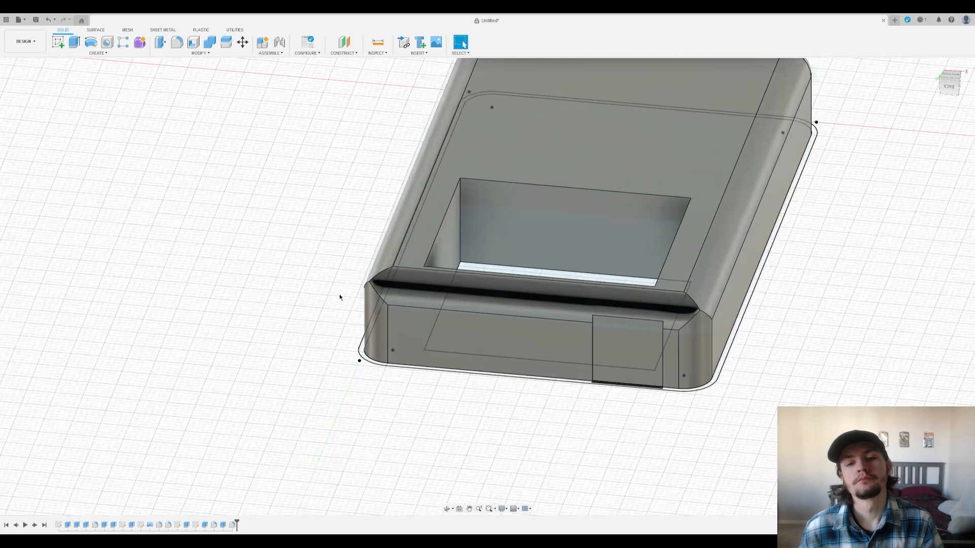
{"action": "middle_click_drag", "start_coordinate": [589, 274], "coordinate": [527, 325]}
{"action": "scroll", "coordinate": [654, 382], "scroll_direction": "up", "scroll_amount": 1}
{"action": "scroll", "coordinate": [609, 305], "scroll_direction": "up", "scroll_amount": 2}
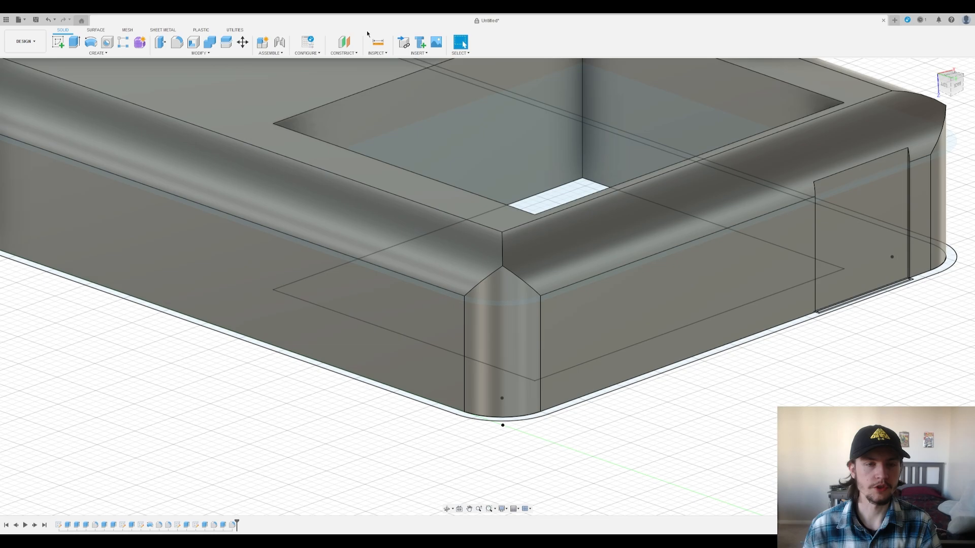
{"action": "scroll", "coordinate": [559, 245], "scroll_direction": "up", "scroll_amount": 3}
{"action": "scroll", "coordinate": [541, 246], "scroll_direction": "down", "scroll_amount": 3}
{"action": "middle_click_drag", "start_coordinate": [543, 233], "coordinate": [508, 265], "text": "shift"}
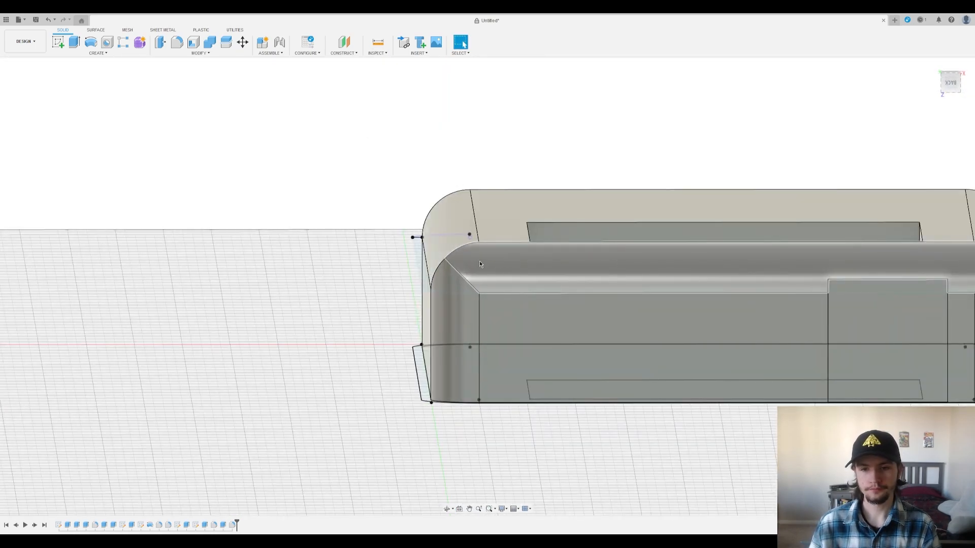
Step: Start a sketch on the enclosure ledge's rim face and bring the rounded corner into view
{"action": "left_click", "coordinate": [62, 43]}
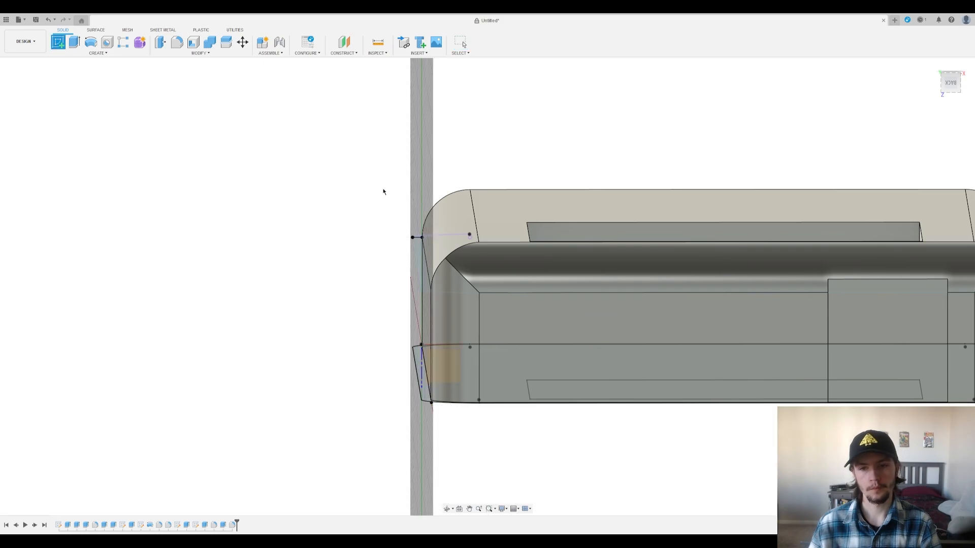
{"action": "middle_click_drag", "start_coordinate": [350, 159], "coordinate": [406, 208], "text": "shift"}
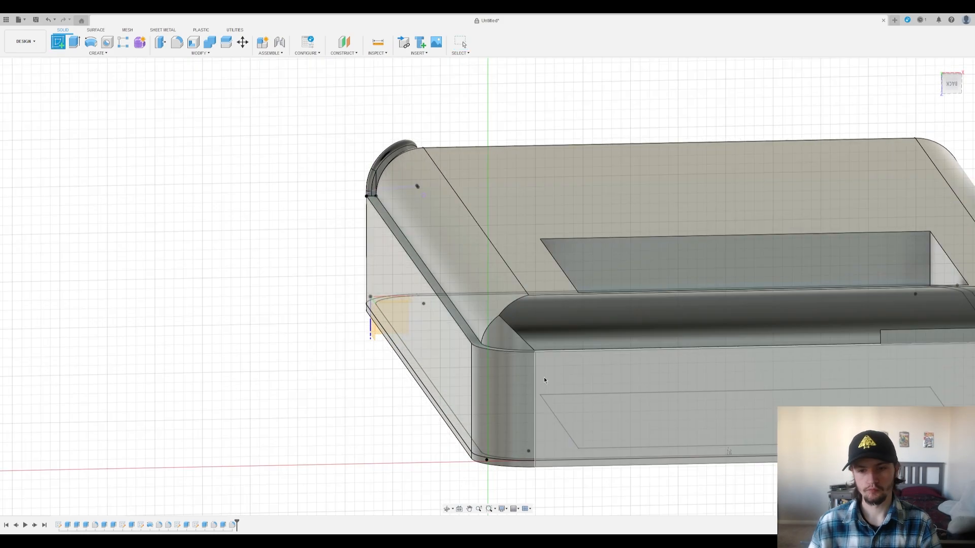
{"action": "left_click", "coordinate": [468, 336]}
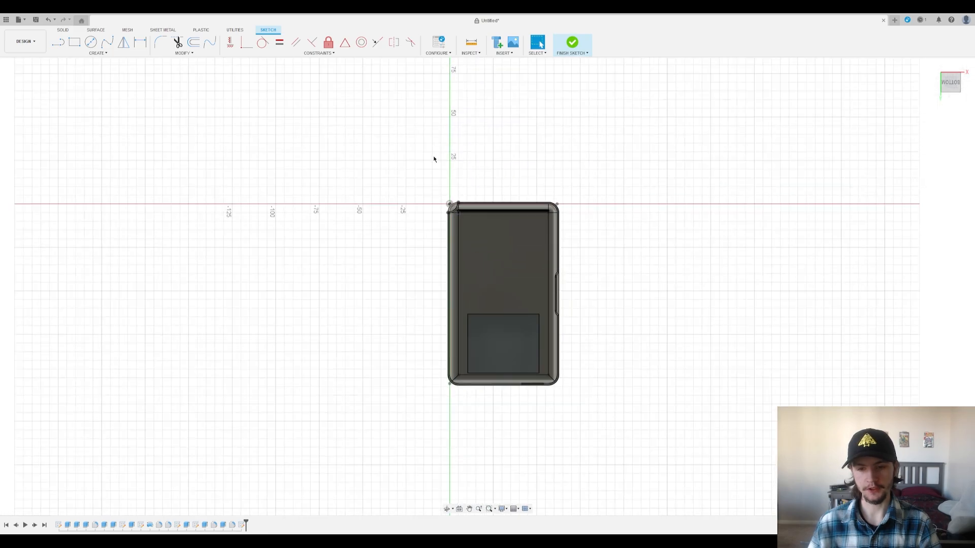
{"action": "scroll", "coordinate": [453, 414], "scroll_direction": "up", "scroll_amount": 10}
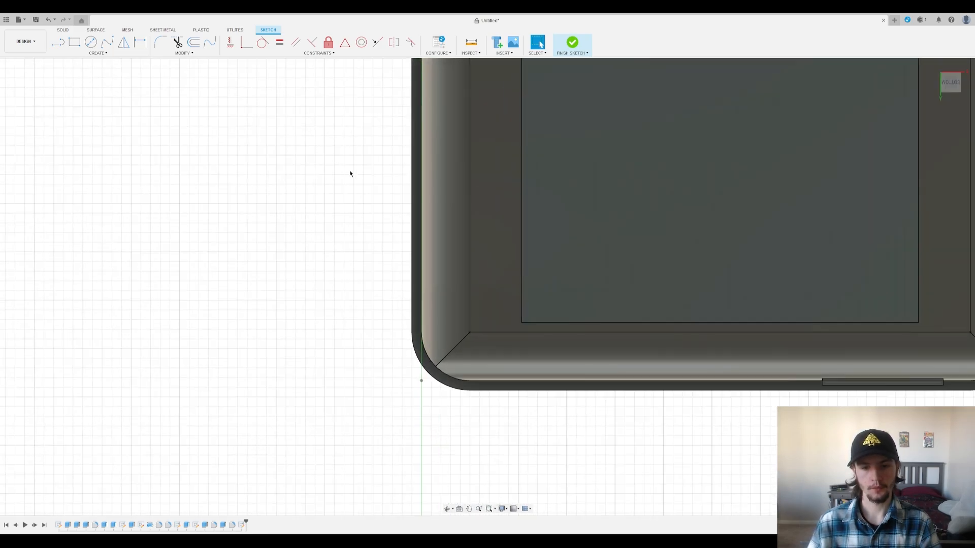
{"action": "middle_click_drag", "start_coordinate": [349, 173], "coordinate": [440, 318], "text": "shift"}
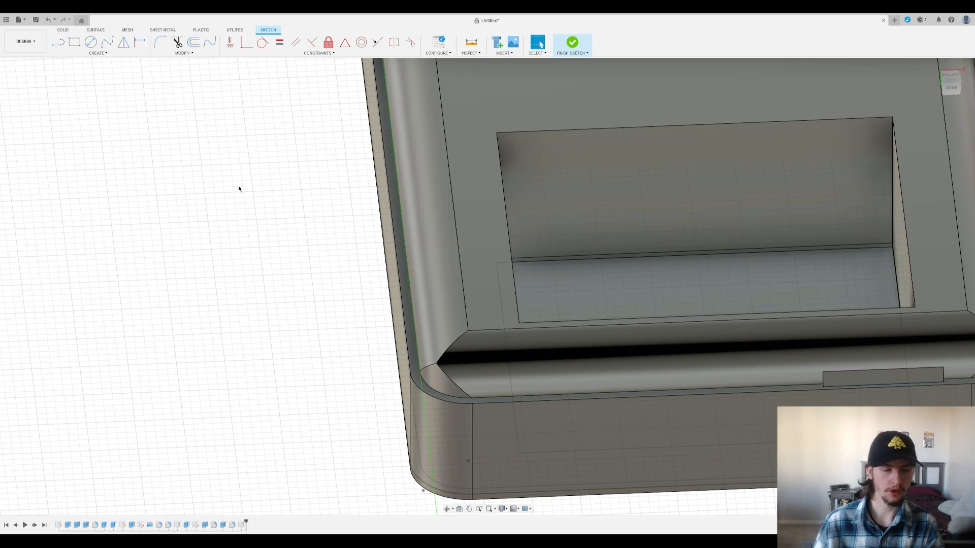
Step: Project the outline of the enclosure ledge's rim face into the sketch
{"action": "left_click", "coordinate": [57, 41]}
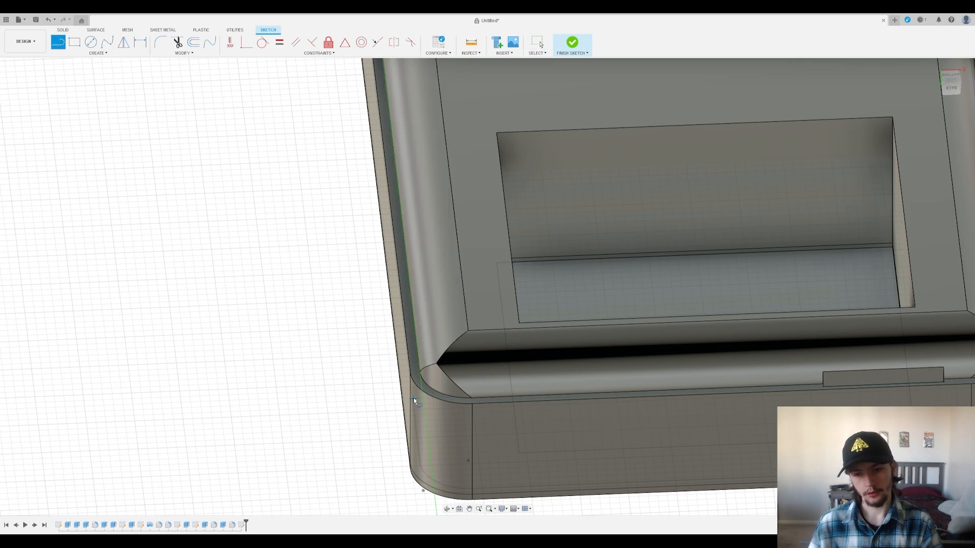
{"action": "scroll", "coordinate": [414, 393], "scroll_direction": "up", "scroll_amount": 3}
{"action": "key", "text": "Escape"}
{"action": "left_click", "coordinate": [420, 364]}
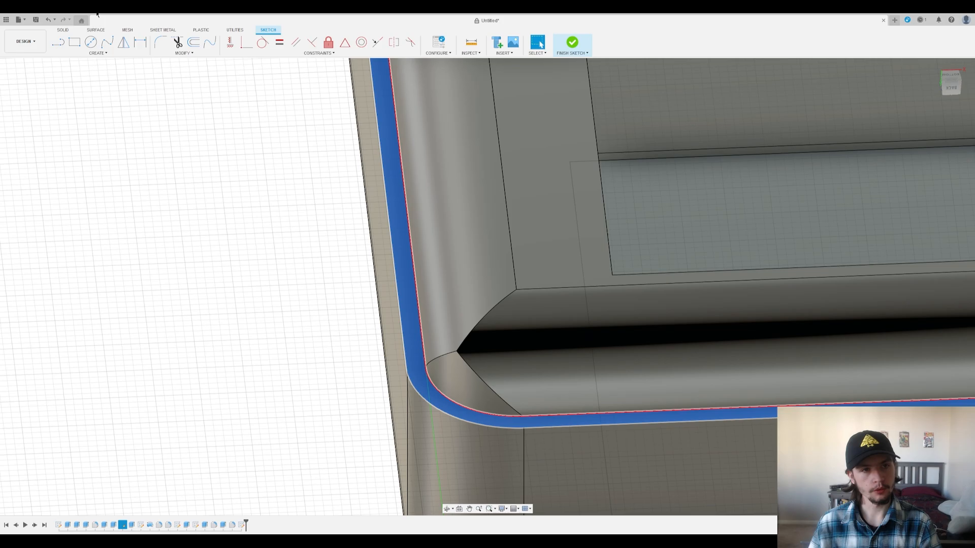
{"action": "left_click", "coordinate": [99, 53]}
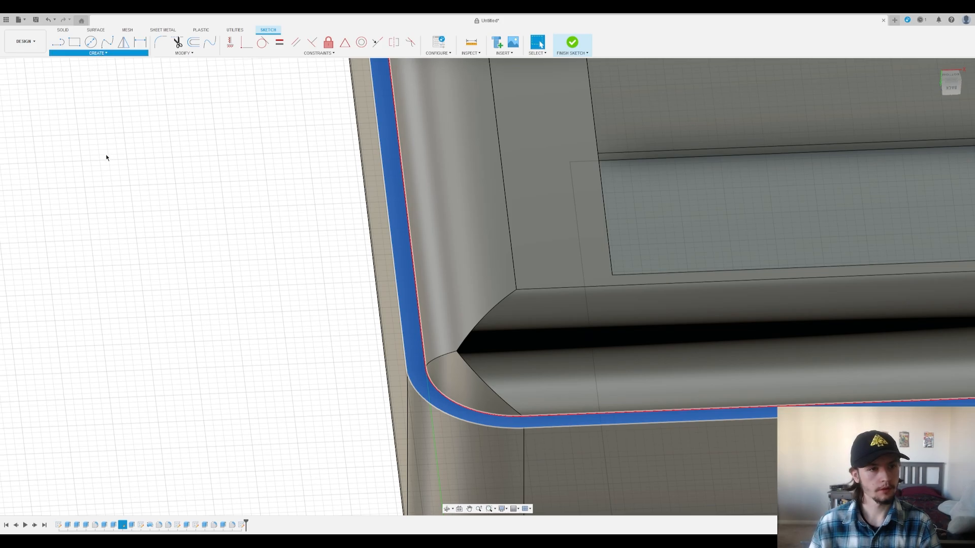
{"action": "left_click", "coordinate": [145, 167]}
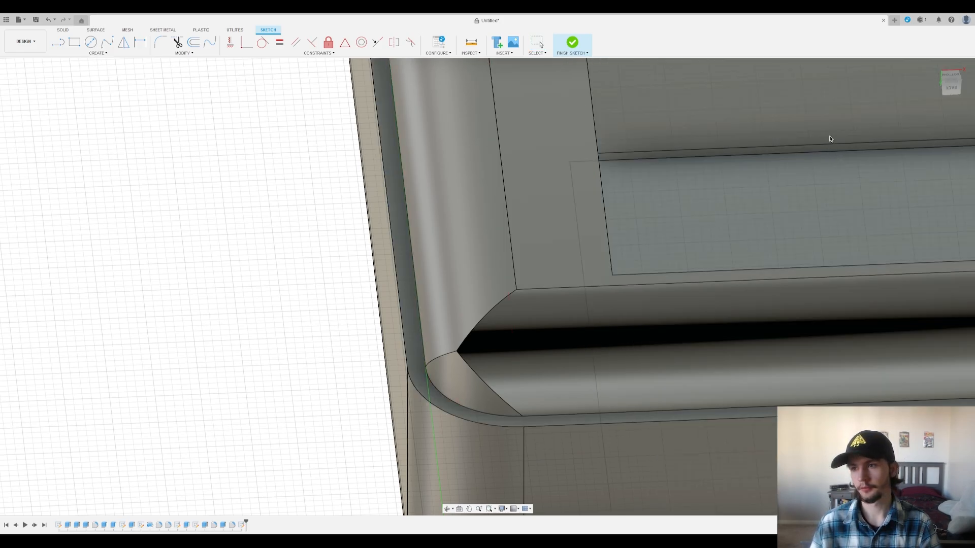
{"action": "left_click", "coordinate": [410, 336]}
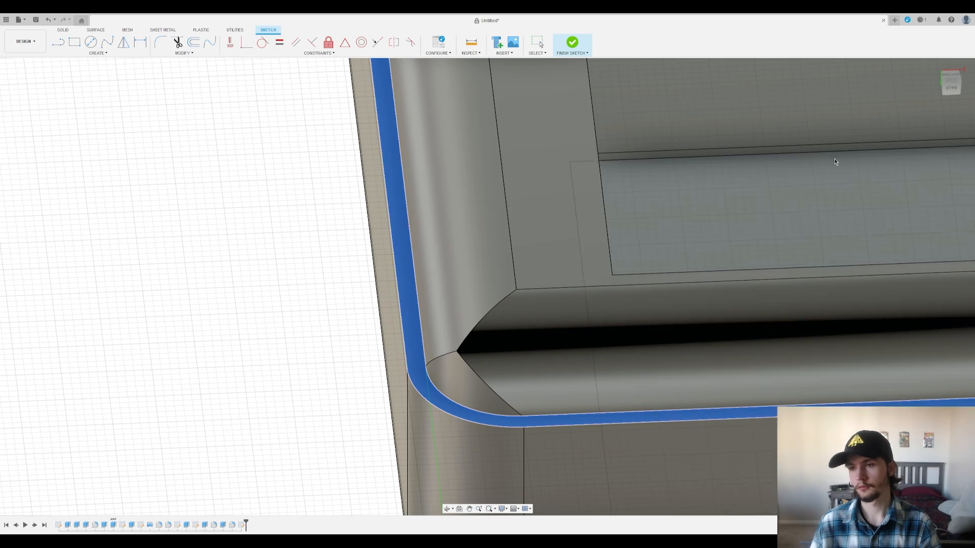
{"action": "scroll", "coordinate": [386, 243], "scroll_direction": "down", "scroll_amount": 2}
{"action": "scroll", "coordinate": [415, 330], "scroll_direction": "up", "scroll_amount": 3}
Step: Draw short lines across the rim at both ends of the corner arc to close off the corner segment, and finish the sketch
{"action": "left_click", "coordinate": [58, 46]}
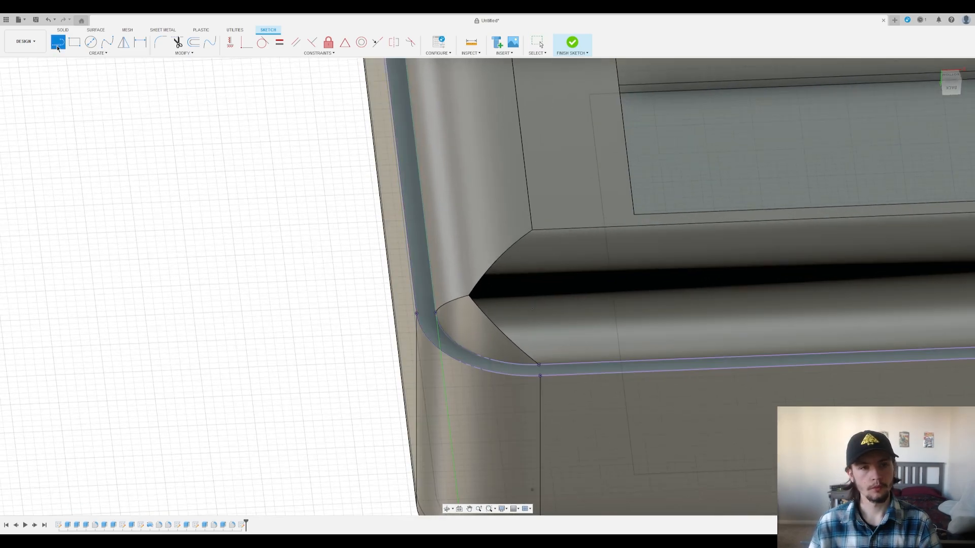
{"action": "middle_click_drag", "start_coordinate": [187, 152], "coordinate": [300, 163], "text": "shift"}
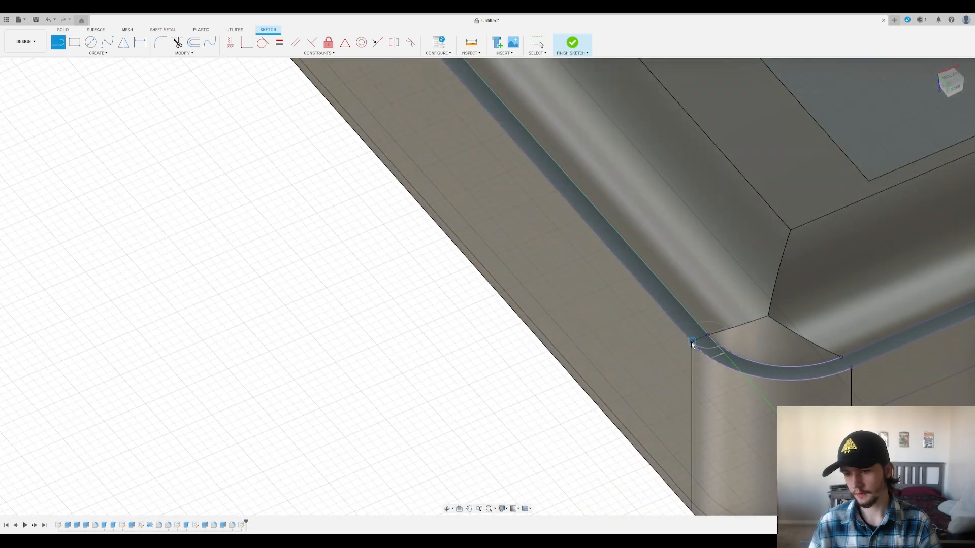
{"action": "key", "text": "Escape"}
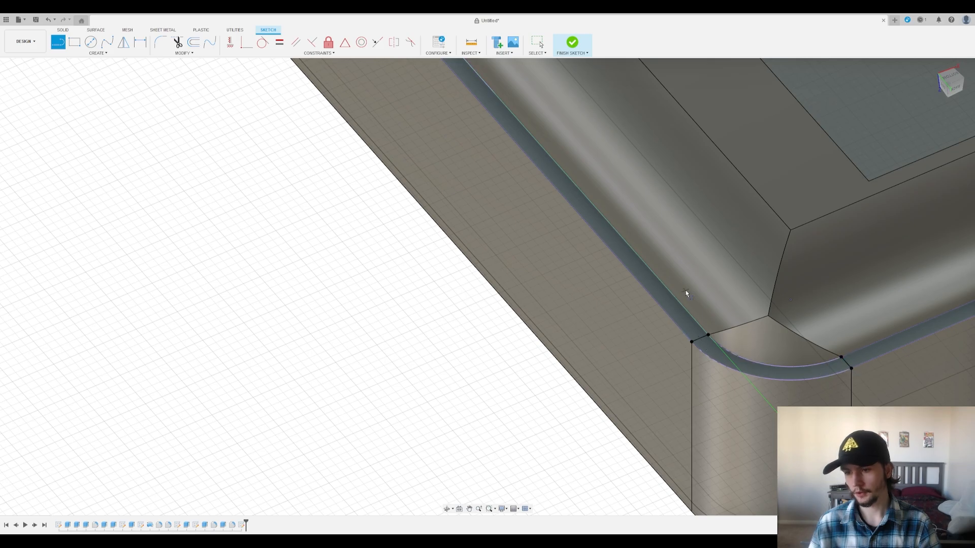
{"action": "left_click", "coordinate": [572, 43]}
Step: Extrude the curved corner segment of the ledge rim upward a short distance
{"action": "key", "text": "e"}
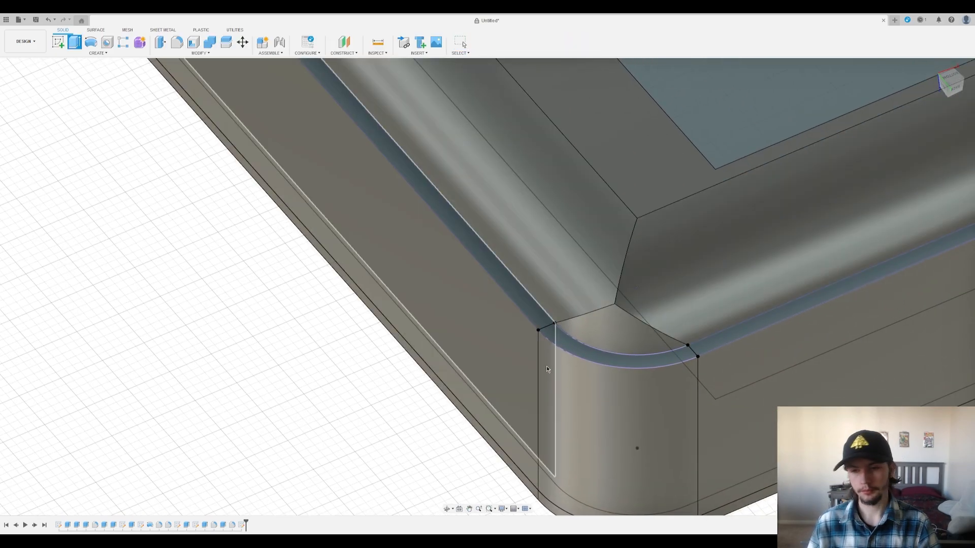
{"action": "left_click", "coordinate": [614, 349]}
{"action": "middle_click_drag", "start_coordinate": [739, 358], "coordinate": [639, 324], "text": "shift"}
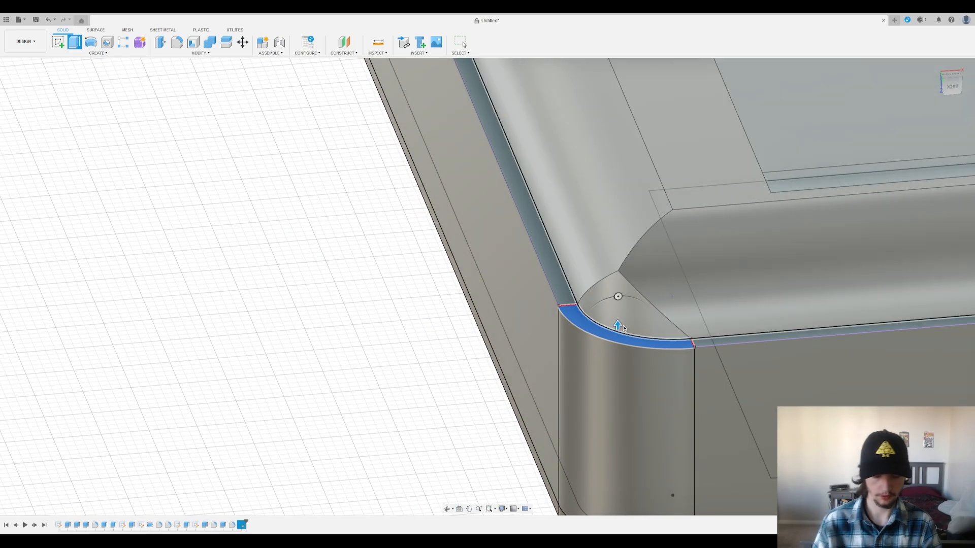
{"action": "key", "text": "Return"}
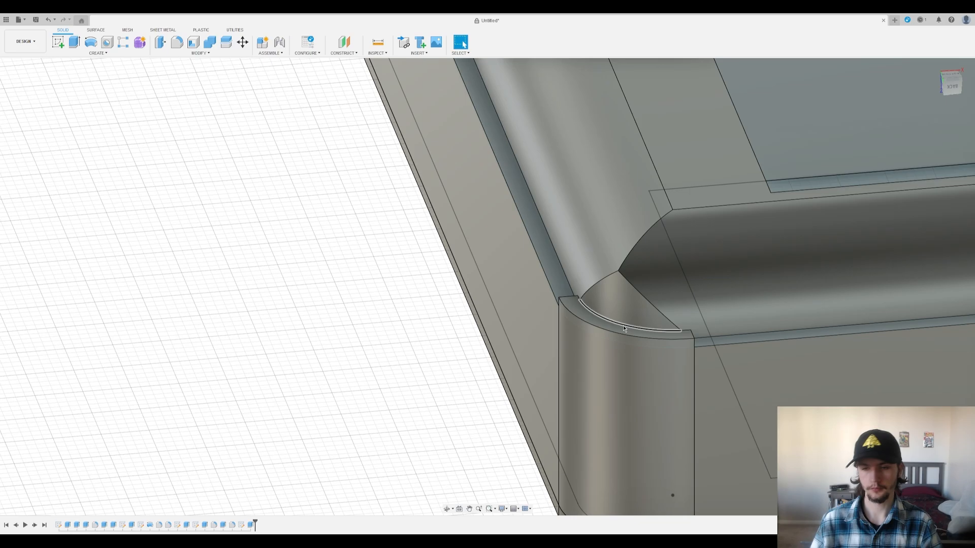
Step: Start a sketch on the end face of the raised corner segment and bring the adjoining rounded edge into view
{"action": "left_click", "coordinate": [58, 42]}
{"action": "middle_click_drag", "start_coordinate": [425, 194], "coordinate": [327, 221], "text": "shift"}
{"action": "left_click", "coordinate": [327, 221]}
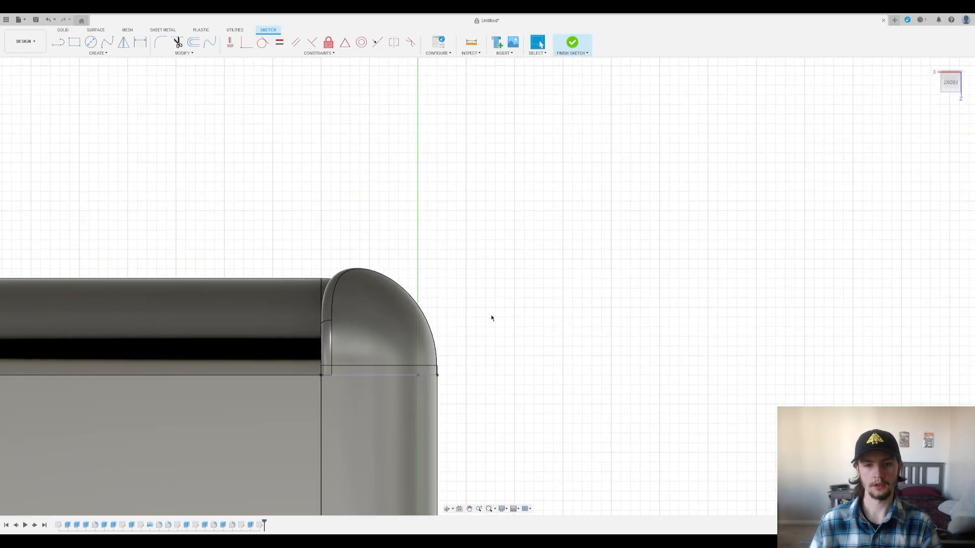
{"action": "mouse_move", "coordinate": [491, 318]}
{"action": "middle_mouse_down", "text": "shift"}
{"action": "mouse_move", "coordinate": [460, 174]}
{"action": "mouse_move", "coordinate": [497, 113]}
{"action": "middle_mouse_up", "text": "shift"}
{"action": "scroll", "coordinate": [472, 205], "scroll_direction": "up", "scroll_amount": 2}
{"action": "scroll", "coordinate": [432, 349], "scroll_direction": "up", "scroll_amount": 2}
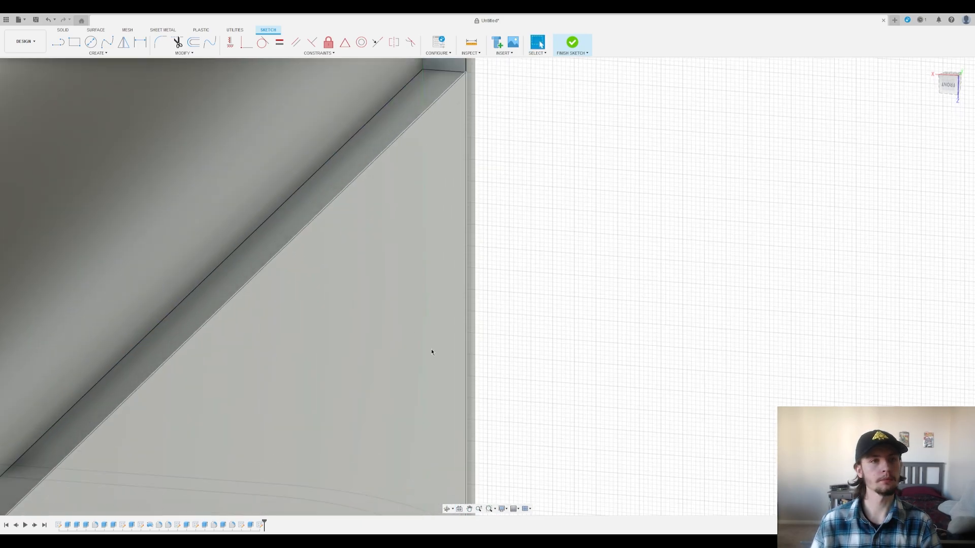
{"action": "scroll", "coordinate": [432, 355], "scroll_direction": "down", "scroll_amount": 4}
Step: Project the top body's long rounded edge face into the sketch as a profile arc
{"action": "left_click", "coordinate": [379, 173]}
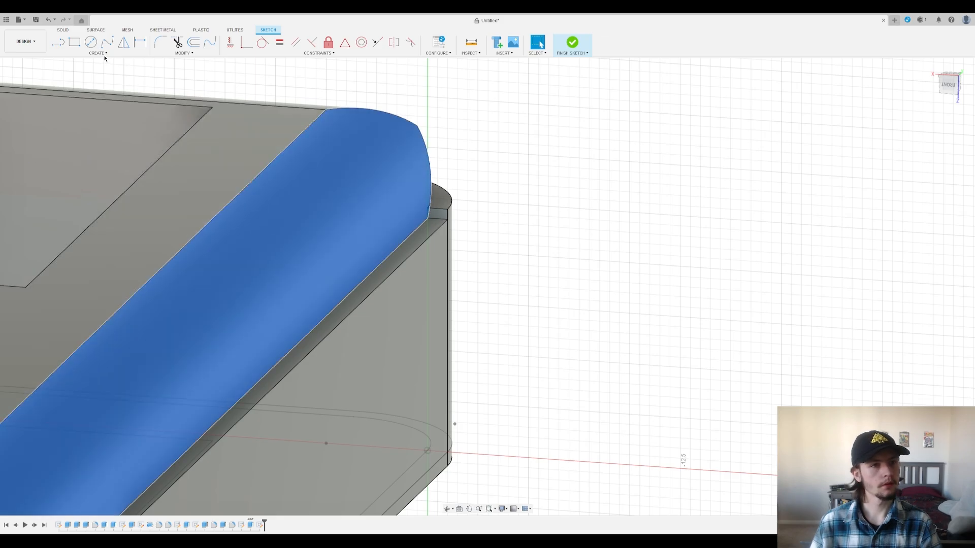
{"action": "key", "text": "Escape"}
{"action": "left_click", "coordinate": [103, 53]}
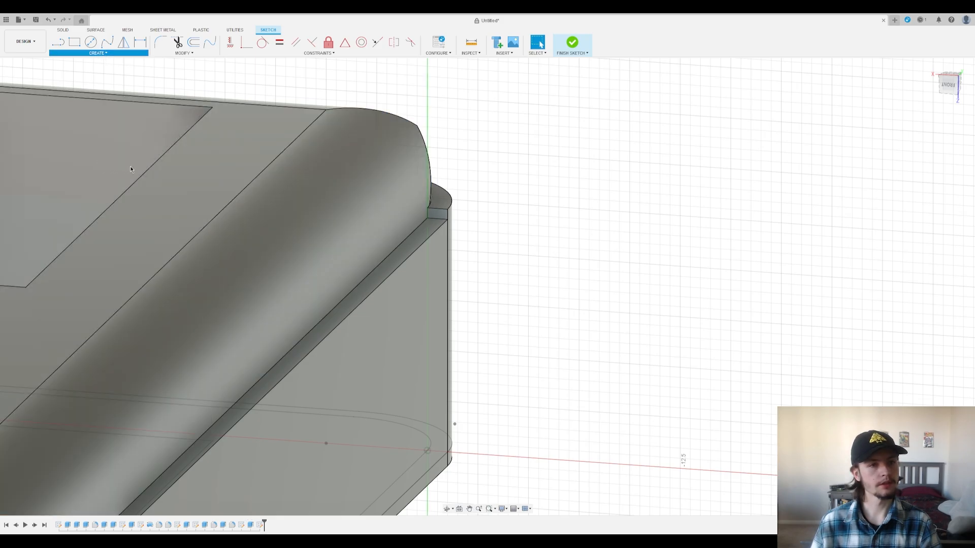
{"action": "left_click", "coordinate": [336, 240]}
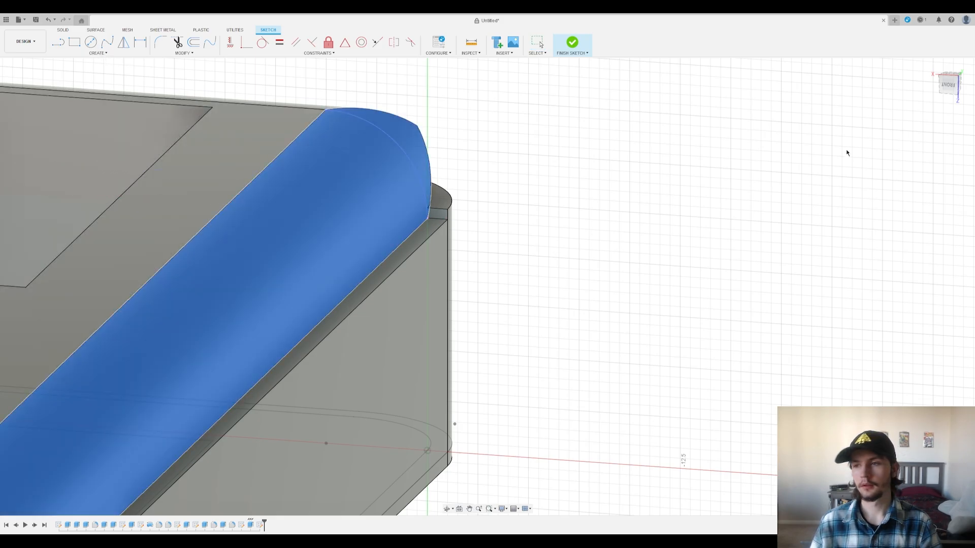
{"action": "key", "text": "Escape"}
Step: Draw a 1 mm vertical line upward from the upper end of the projected profile arc
{"action": "scroll", "coordinate": [490, 126], "scroll_direction": "up", "scroll_amount": 3}
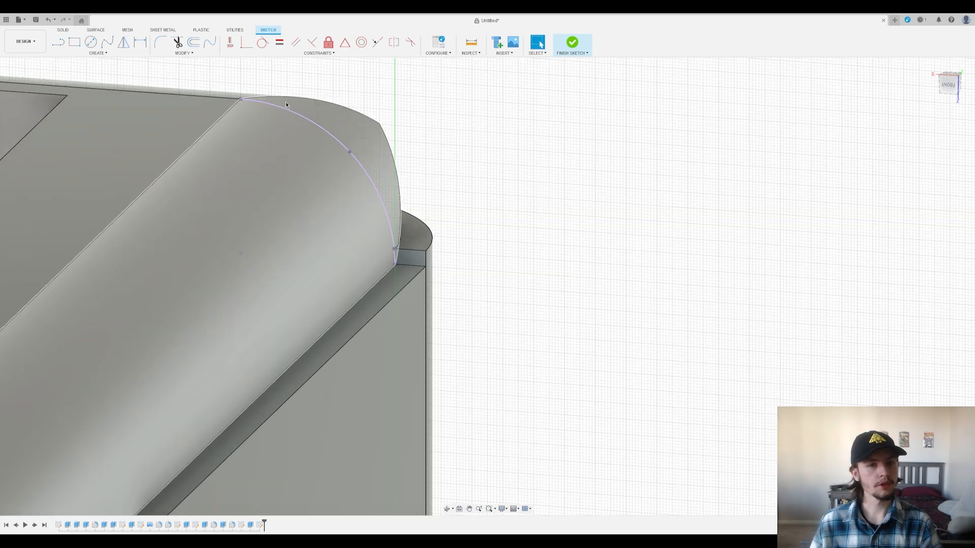
{"action": "left_click", "coordinate": [57, 42]}
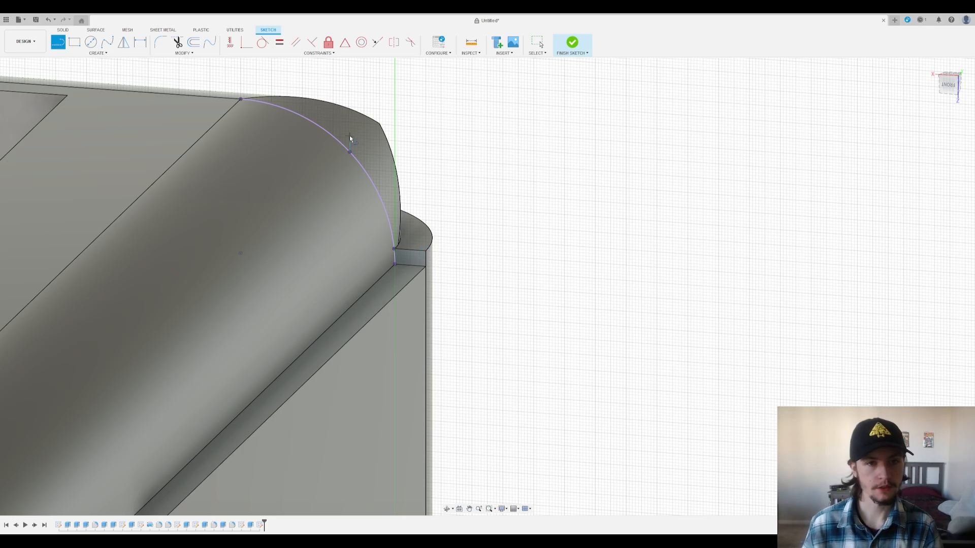
{"action": "left_click", "coordinate": [241, 98]}
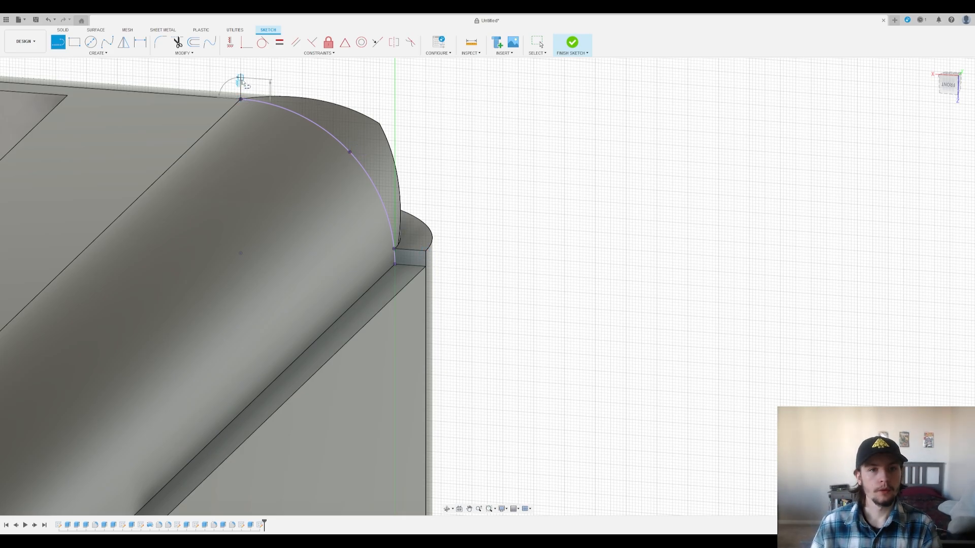
{"action": "type", "text": "1"}
{"action": "key", "text": "Return"}
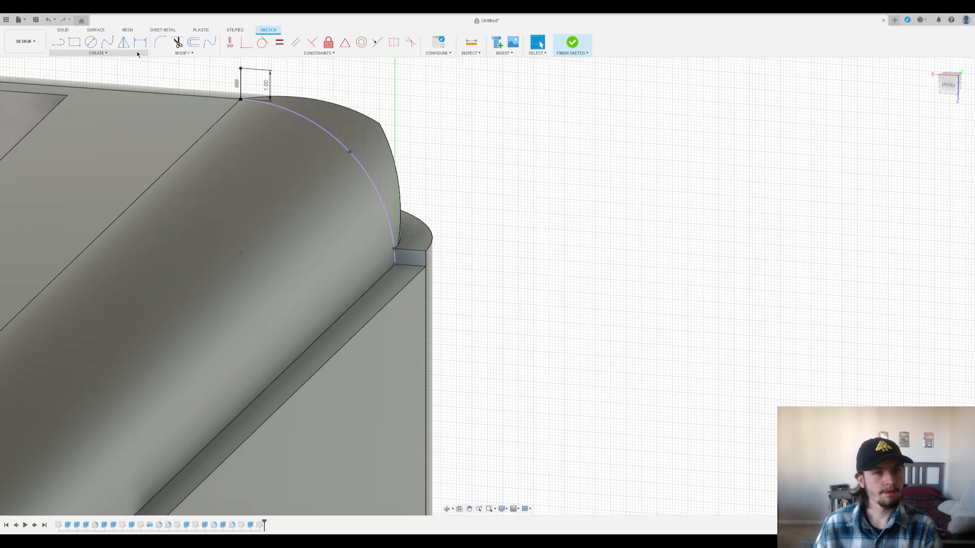
Step: Offset the projected profile arc by 1 mm to form a curved strip profile over the corner, and finish the sketch
{"action": "left_click", "coordinate": [201, 50]}
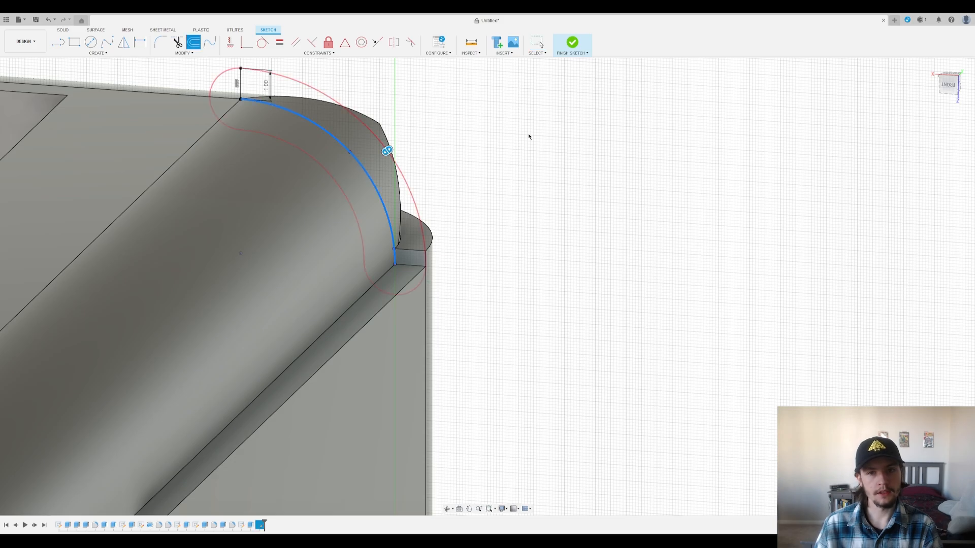
{"action": "key", "text": "Return"}
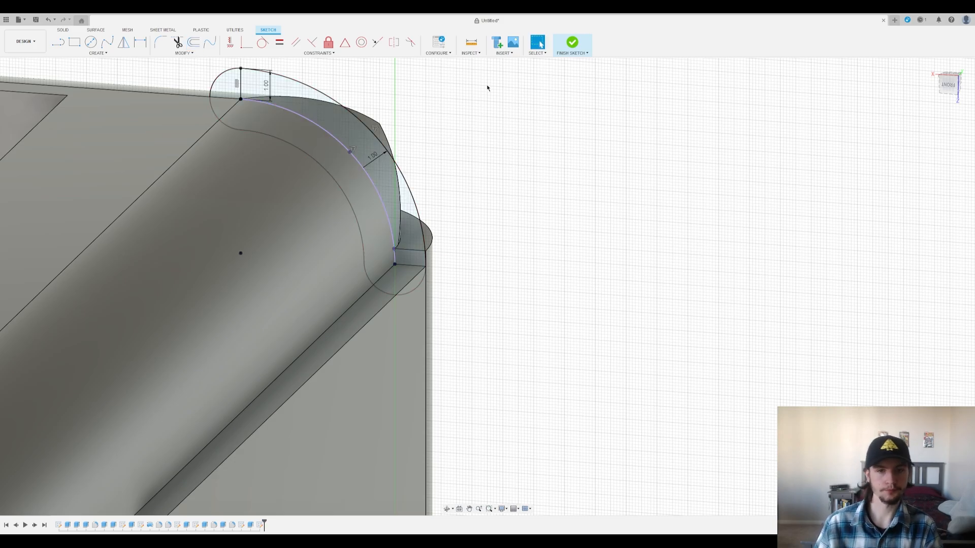
{"action": "scroll", "coordinate": [437, 155], "scroll_direction": "down", "scroll_amount": 1}
{"action": "scroll", "coordinate": [437, 157], "scroll_direction": "up", "scroll_amount": 1}
{"action": "scroll", "coordinate": [444, 174], "scroll_direction": "down", "scroll_amount": 3}
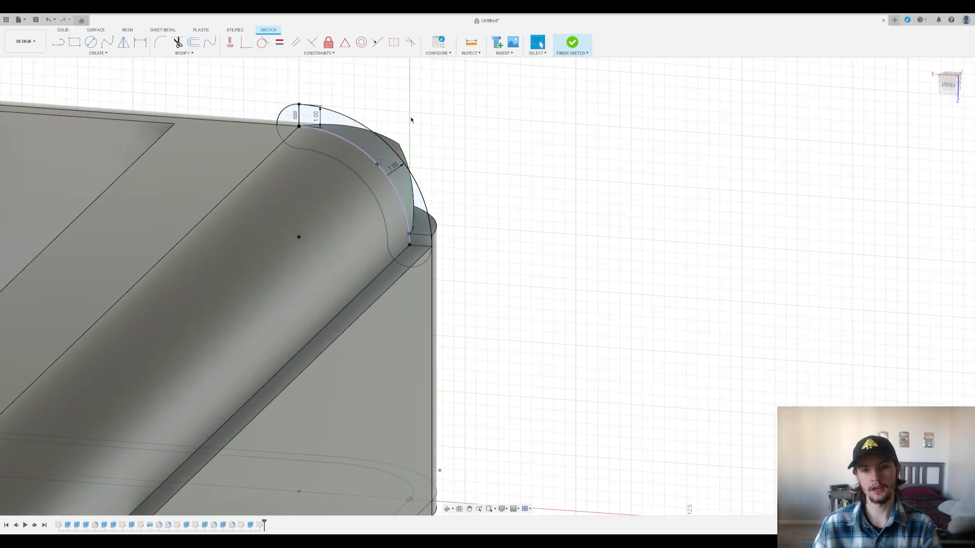
{"action": "scroll", "coordinate": [410, 116], "scroll_direction": "up", "scroll_amount": 3}
{"action": "middle_click_drag", "start_coordinate": [458, 234], "coordinate": [464, 253], "text": "shift"}
{"action": "scroll", "coordinate": [444, 300], "scroll_direction": "up", "scroll_amount": 5}
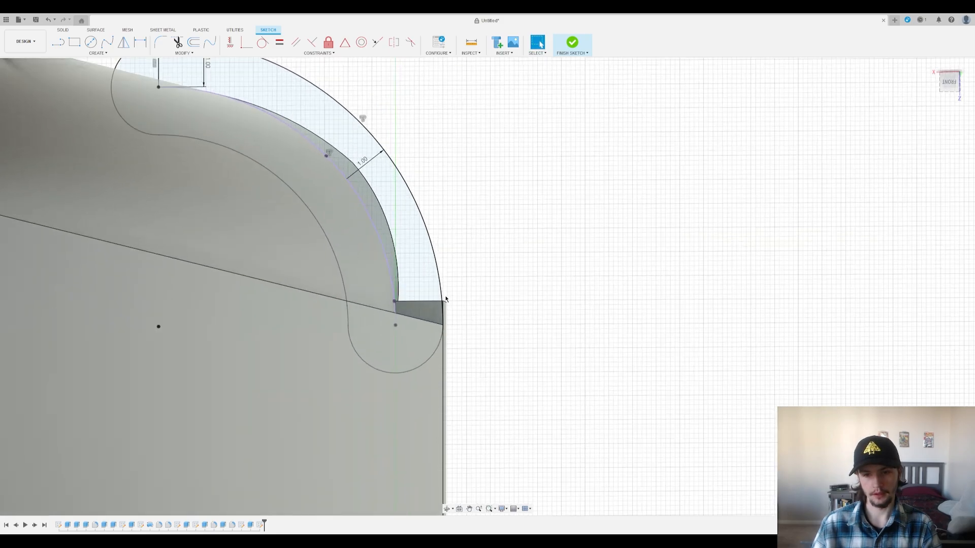
{"action": "scroll", "coordinate": [442, 305], "scroll_direction": "up", "scroll_amount": 3}
{"action": "scroll", "coordinate": [444, 293], "scroll_direction": "down", "scroll_amount": 4}
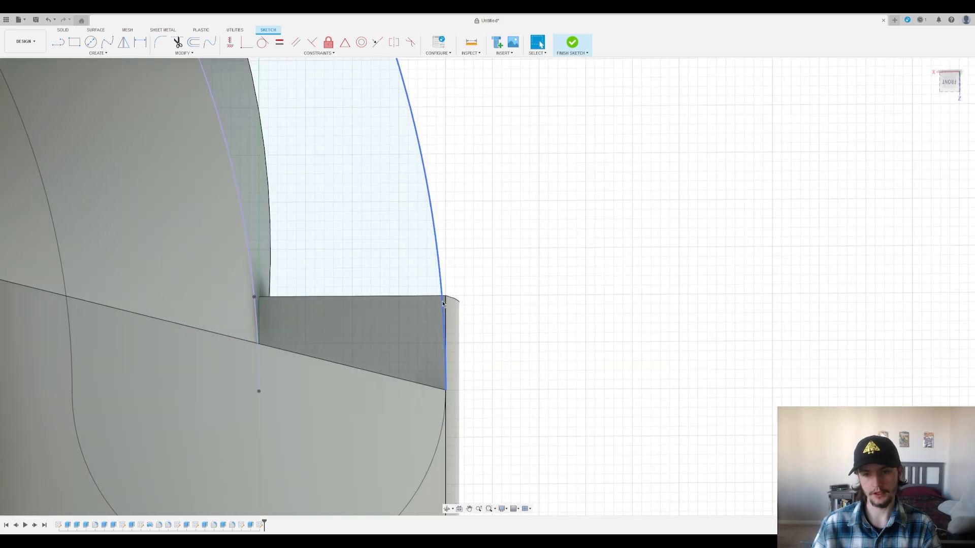
{"action": "left_click", "coordinate": [571, 43]}
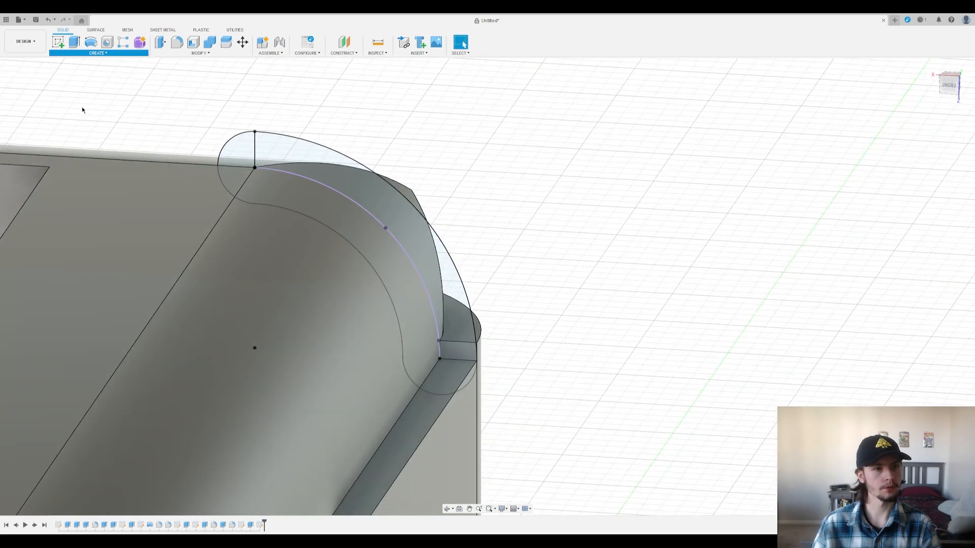
{"action": "left_click", "coordinate": [80, 105]}
{"action": "left_click", "coordinate": [401, 220]}
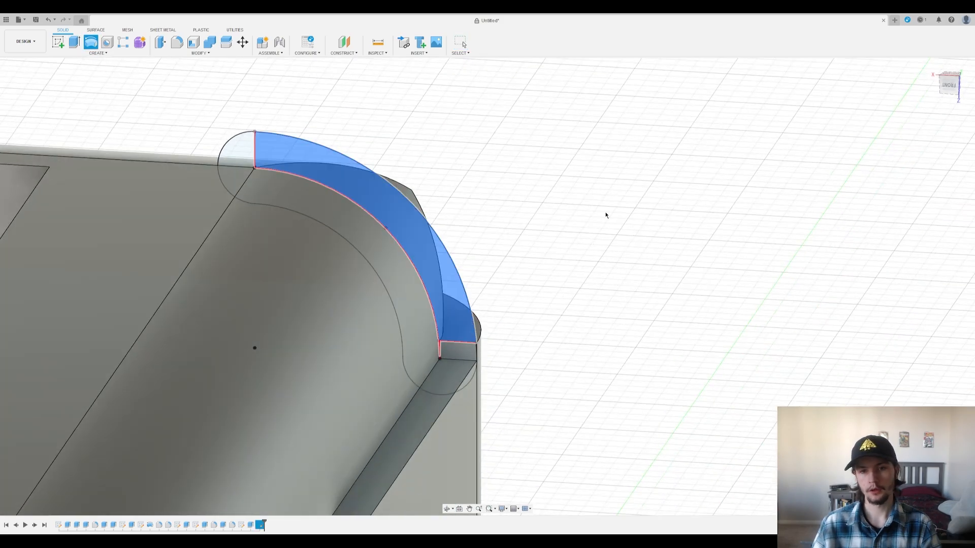
{"action": "middle_click_drag", "start_coordinate": [605, 213], "coordinate": [593, 216], "text": "shift"}
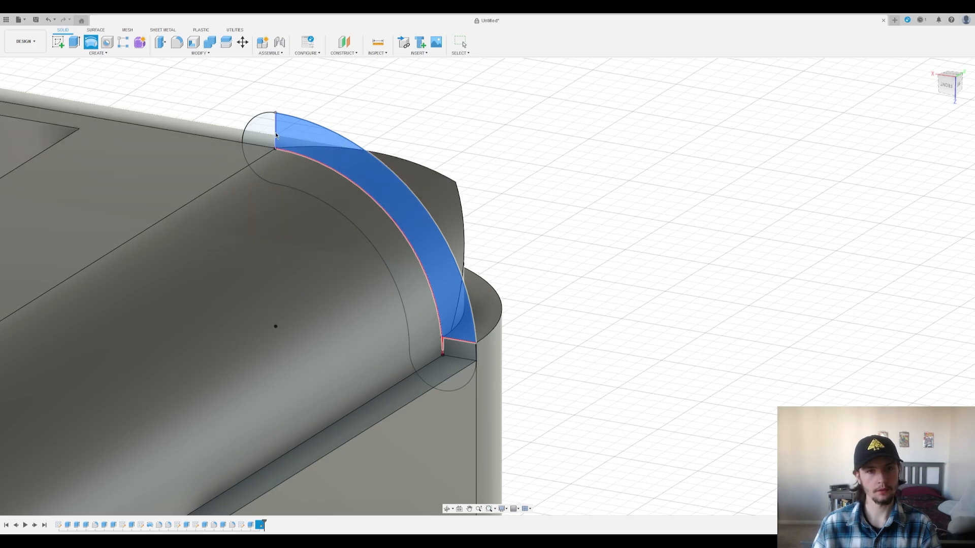
{"action": "left_click", "coordinate": [275, 131]}
{"action": "middle_click_drag", "start_coordinate": [594, 150], "coordinate": [507, 195], "text": "shift"}
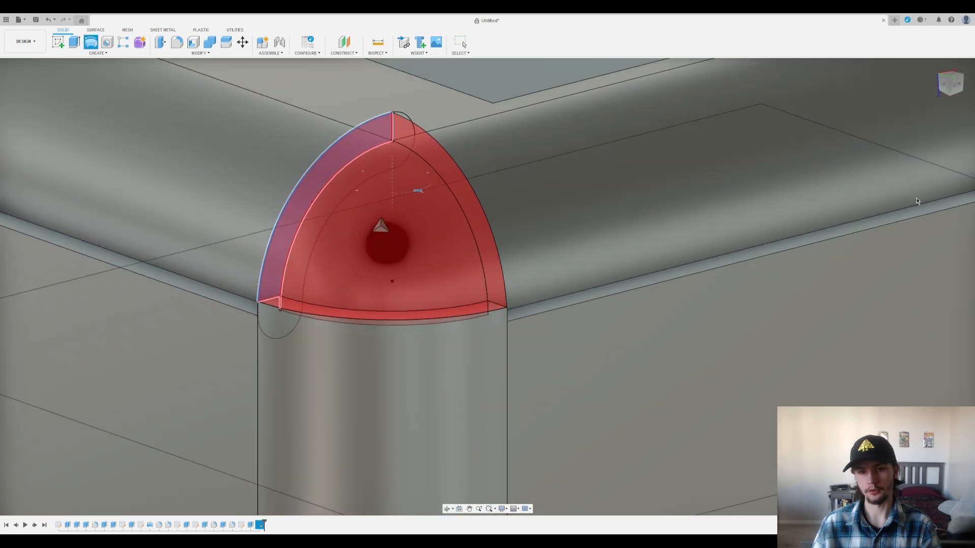
{"action": "left_click", "coordinate": [917, 198]}
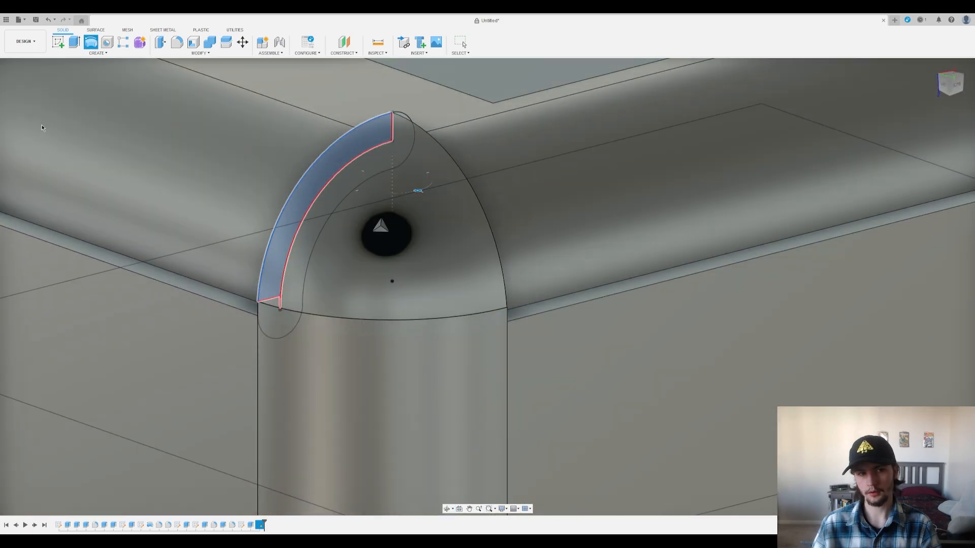
{"action": "key", "text": "Escape"}
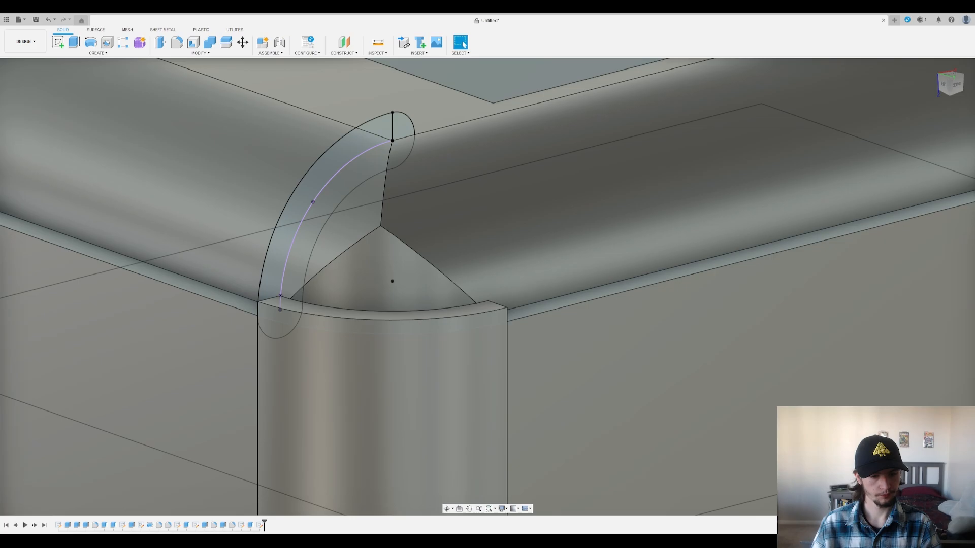
Step: With the top body hidden, revolve the 1 mm curved strip about its vertical end line to form the rounded corner cap
{"action": "double_click", "coordinate": [251, 524]}
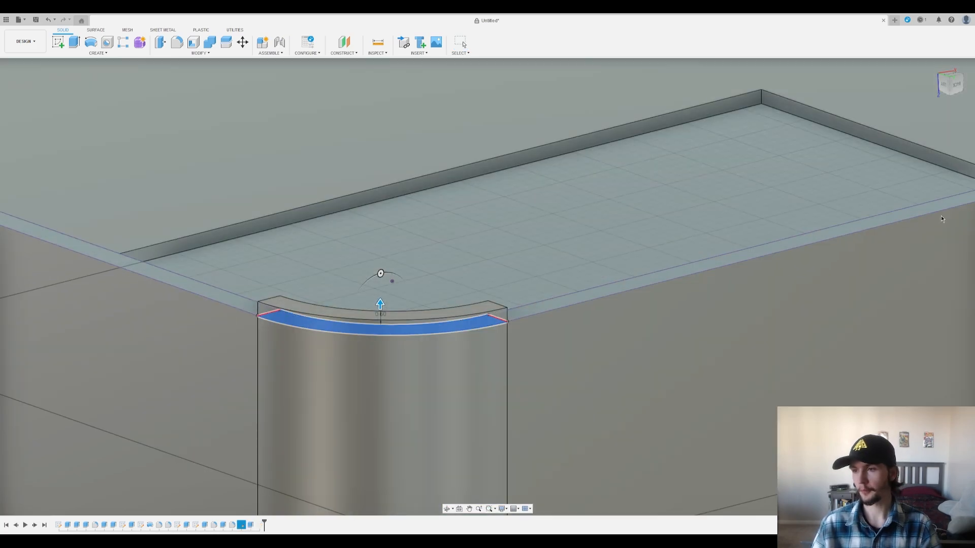
{"action": "left_click", "coordinate": [940, 216]}
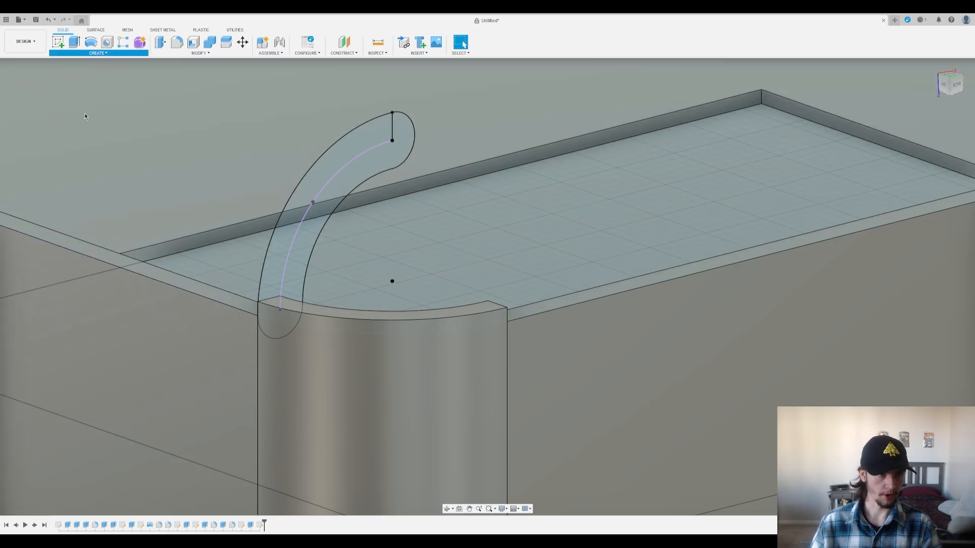
{"action": "left_click", "coordinate": [91, 42]}
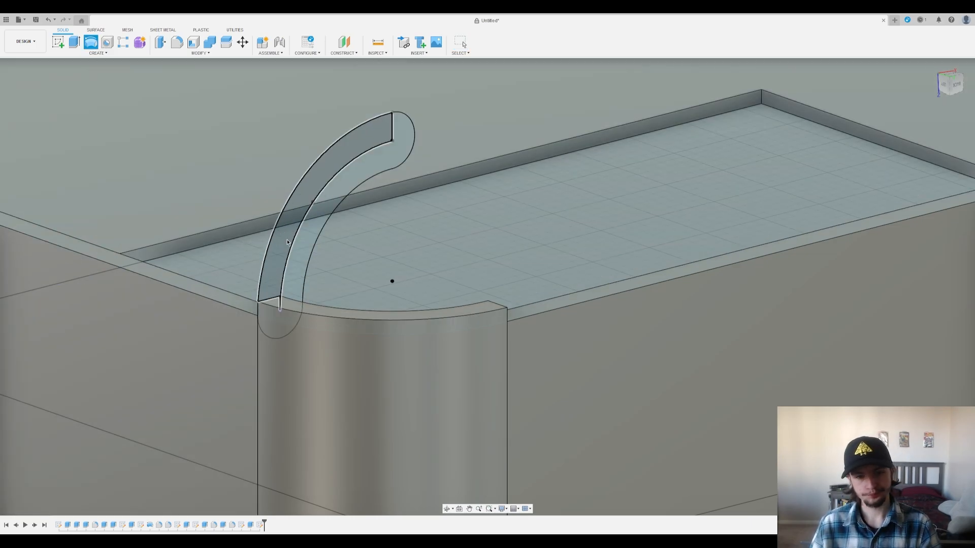
{"action": "left_click", "coordinate": [287, 243]}
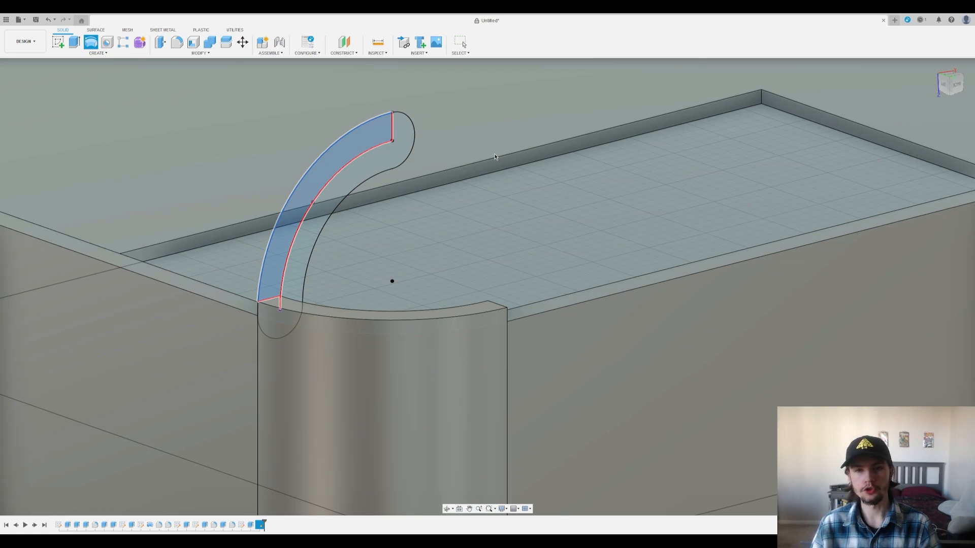
{"action": "left_click", "coordinate": [393, 128]}
{"action": "middle_click_drag", "start_coordinate": [509, 150], "coordinate": [292, 261], "text": "shift"}
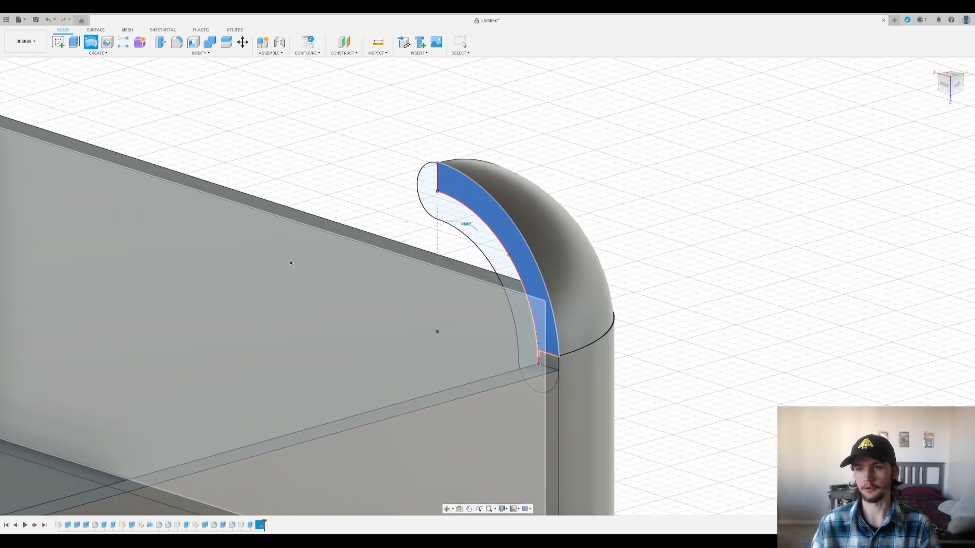
{"action": "left_click", "coordinate": [918, 203]}
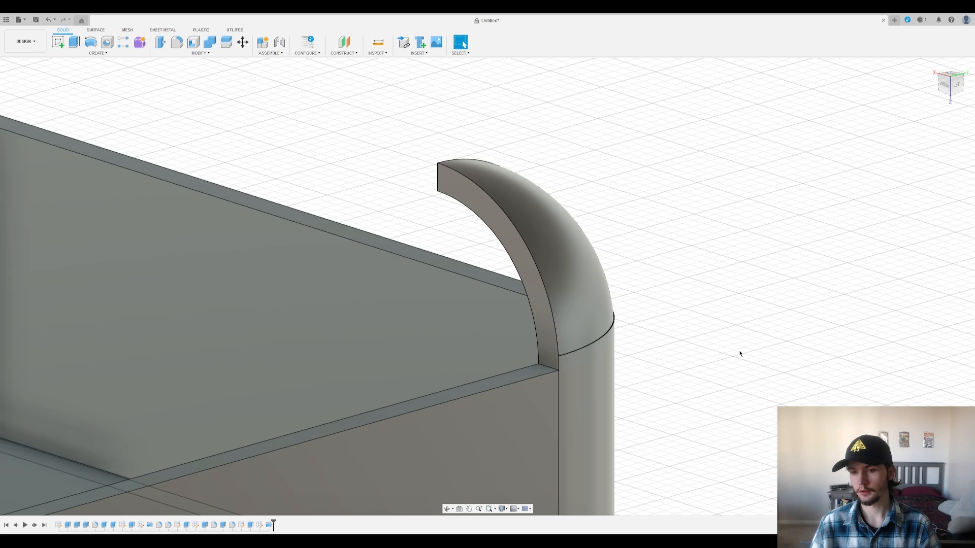
Step: Show the profile sketch again and revolve the thin sliver at the arc's outer foot about the same vertical line as a cut around the corner
{"action": "scroll", "coordinate": [740, 353], "scroll_direction": "up", "scroll_amount": 3}
{"action": "middle_click_drag", "start_coordinate": [625, 357], "coordinate": [635, 344], "text": "shift"}
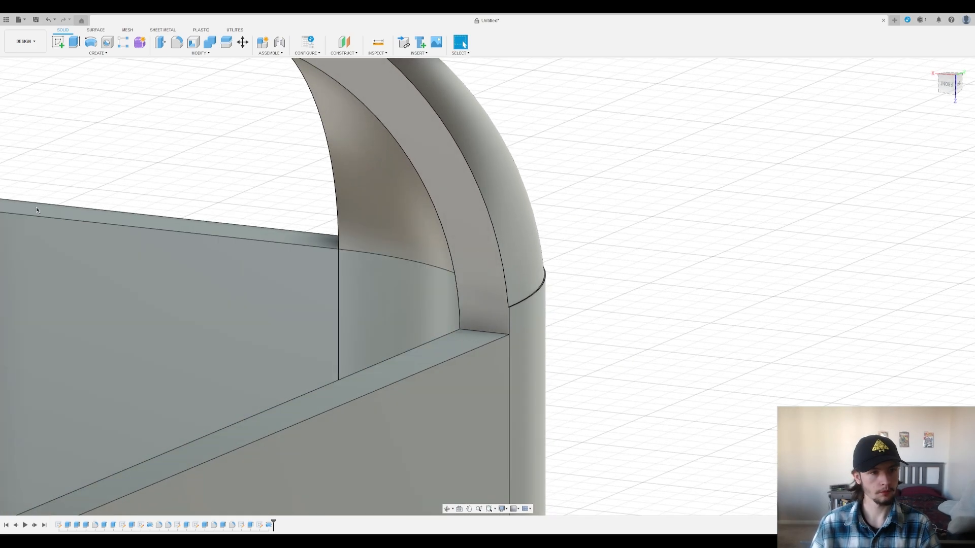
{"action": "left_click", "coordinate": [34, 202]}
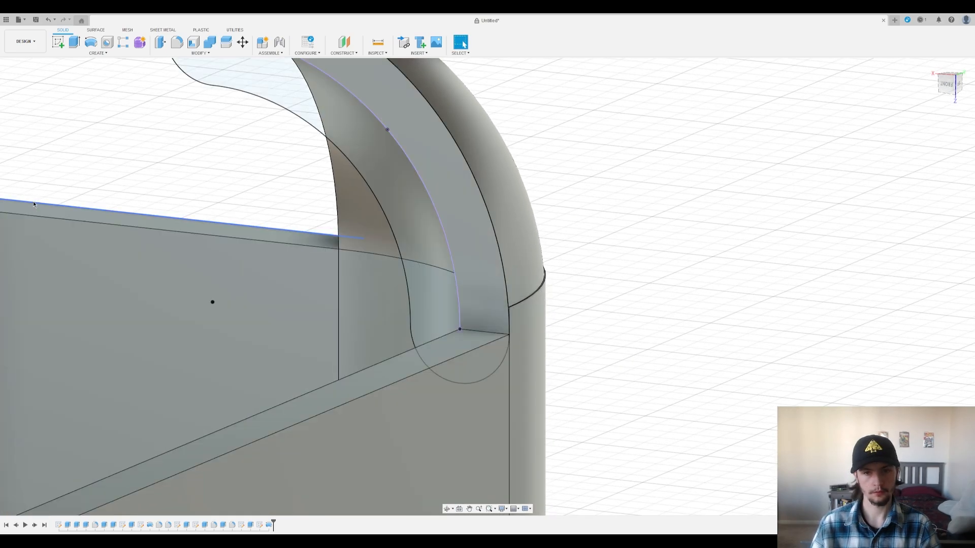
{"action": "scroll", "coordinate": [437, 279], "scroll_direction": "up", "scroll_amount": 2}
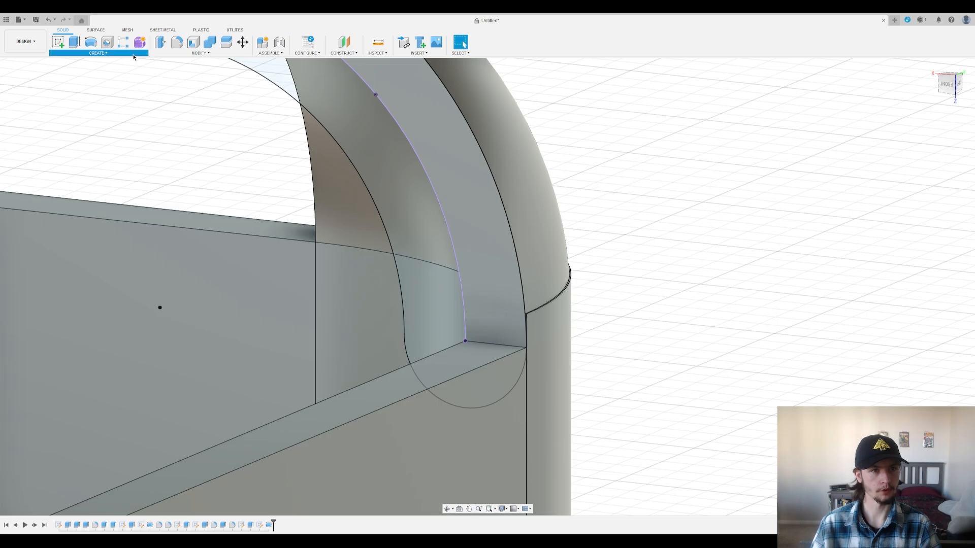
{"action": "left_click", "coordinate": [86, 104]}
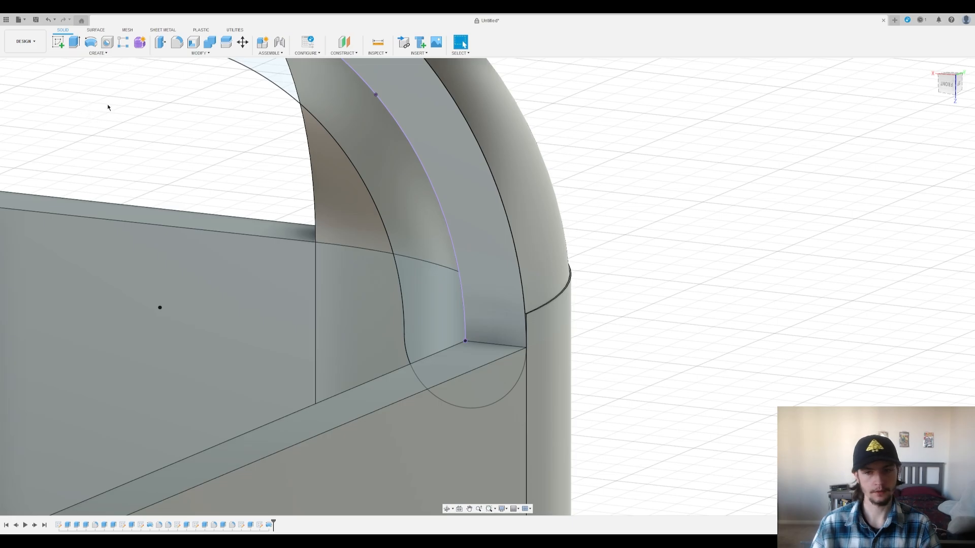
{"action": "left_click", "coordinate": [526, 321]}
{"action": "scroll", "coordinate": [526, 324], "scroll_direction": "down", "scroll_amount": 3}
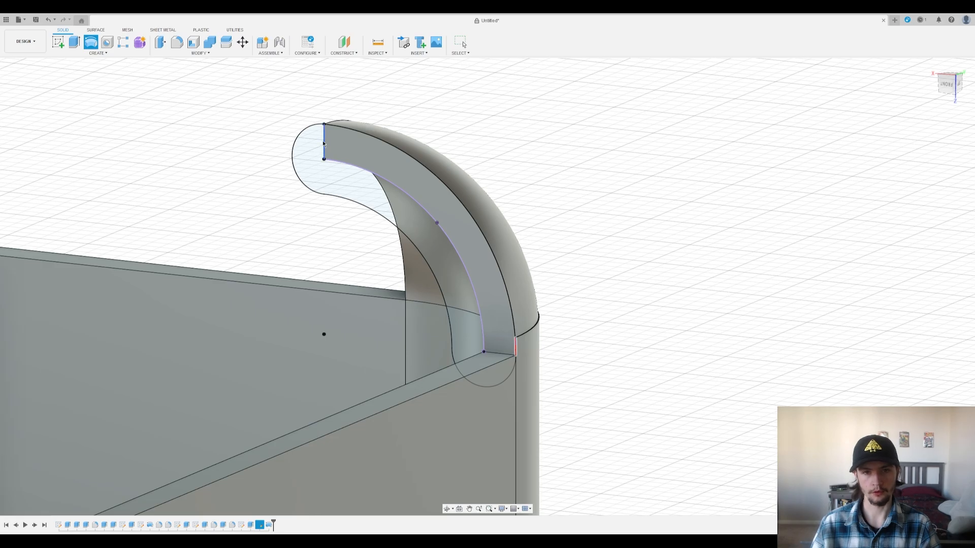
{"action": "left_click", "coordinate": [323, 144]}
{"action": "middle_click_drag", "start_coordinate": [622, 178], "coordinate": [541, 192], "text": "shift"}
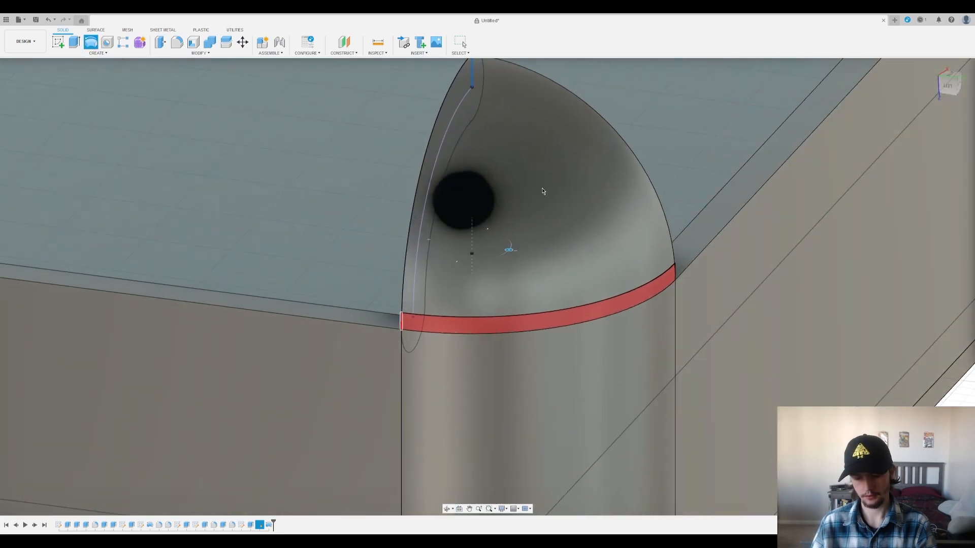
{"action": "key", "text": "Return"}
{"action": "scroll", "coordinate": [349, 351], "scroll_direction": "up", "scroll_amount": 2}
{"action": "scroll", "coordinate": [367, 306], "scroll_direction": "down", "scroll_amount": 5}
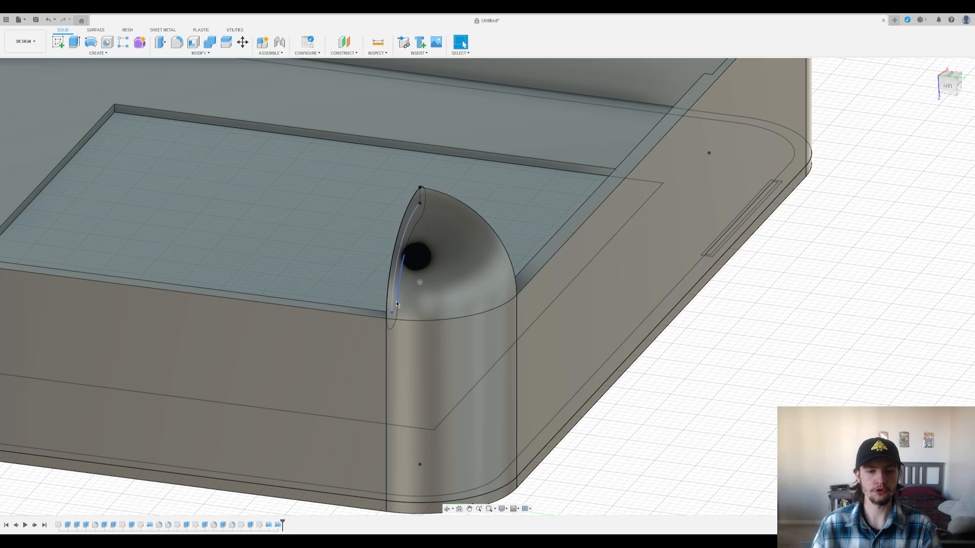
{"action": "scroll", "coordinate": [84, 102], "scroll_direction": "down", "scroll_amount": 5}
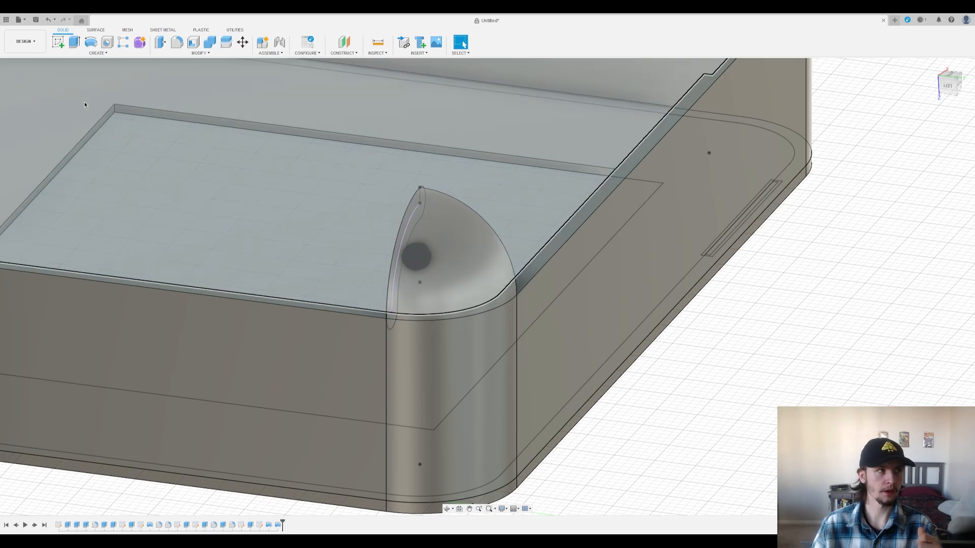
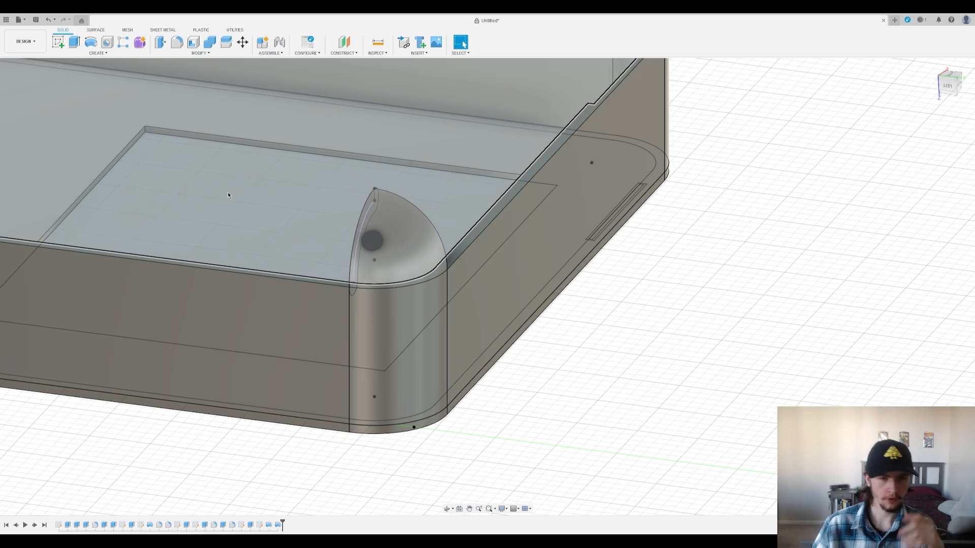
{"action": "left_click", "coordinate": [58, 42]}
{"action": "key", "text": "Escape"}
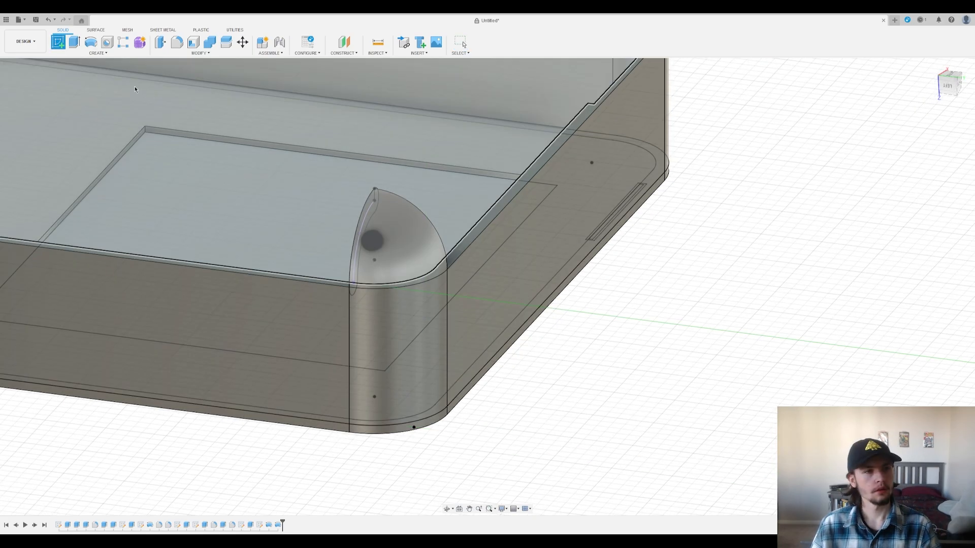
{"action": "key", "text": "ctrl+z"}
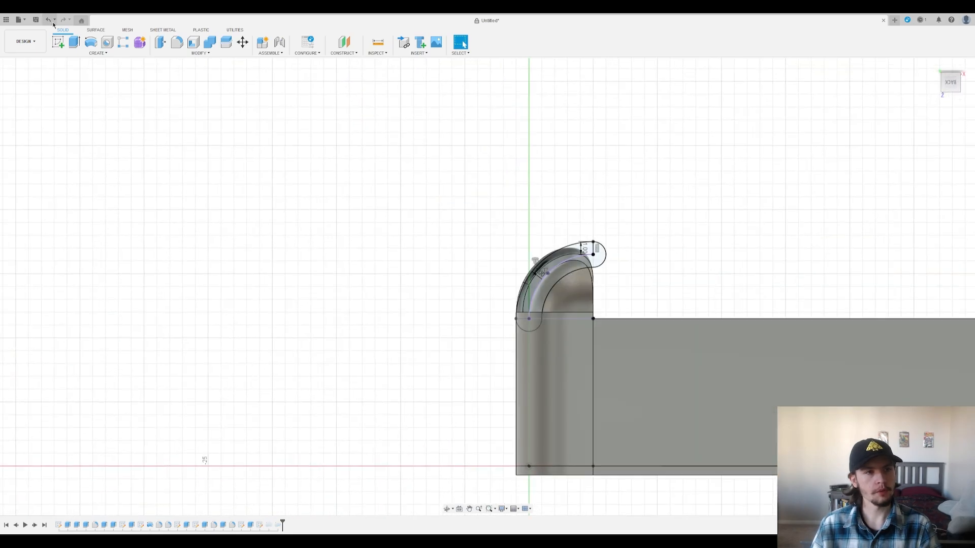
{"action": "left_click", "coordinate": [61, 40]}
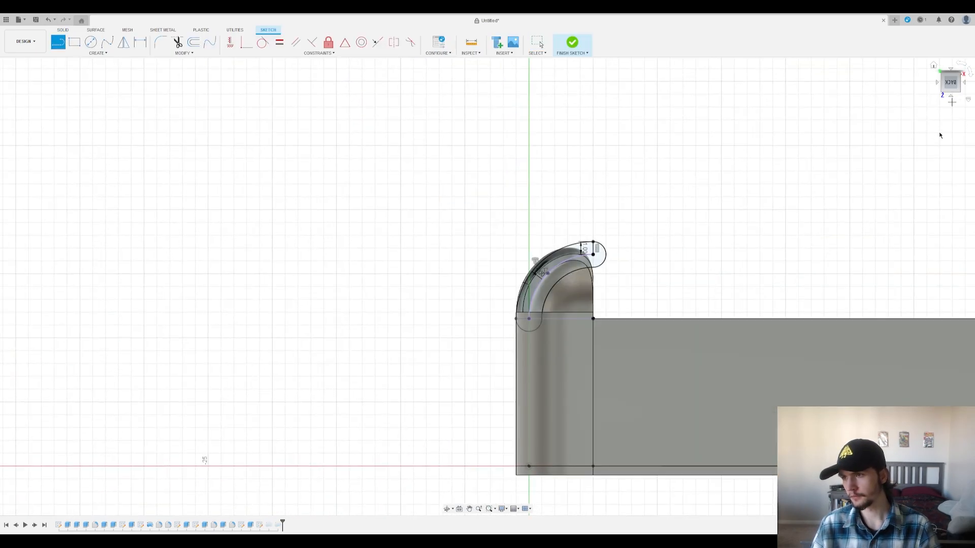
{"action": "key", "text": "Escape"}
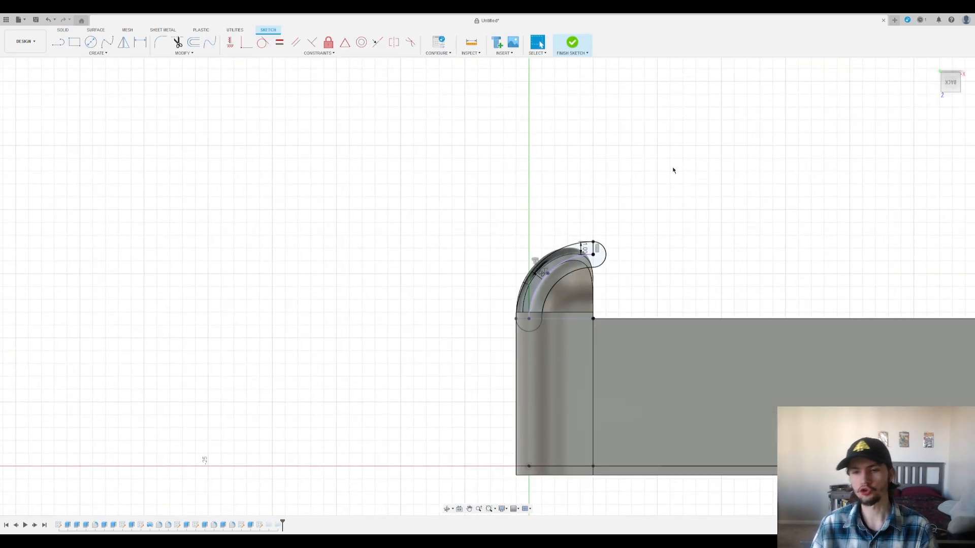
{"action": "left_click", "coordinate": [574, 42]}
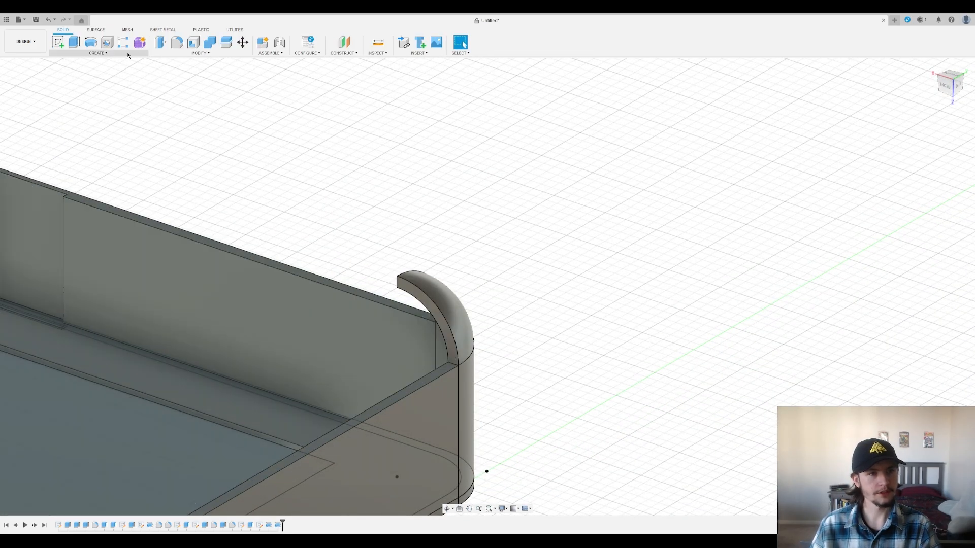
{"action": "left_click", "coordinate": [177, 42]}
{"action": "scroll", "coordinate": [433, 284], "scroll_direction": "up", "scroll_amount": 2}
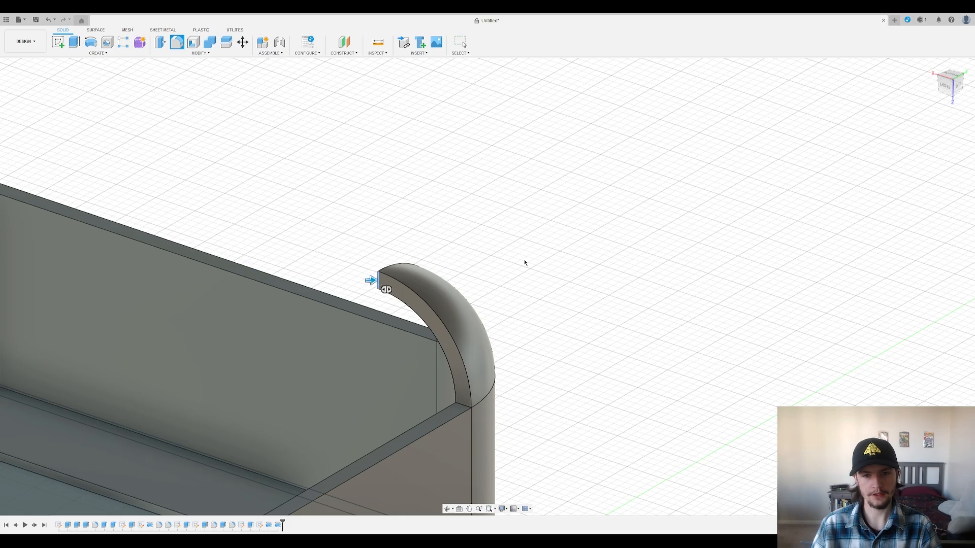
{"action": "scroll", "coordinate": [524, 263], "scroll_direction": "down", "scroll_amount": 5}
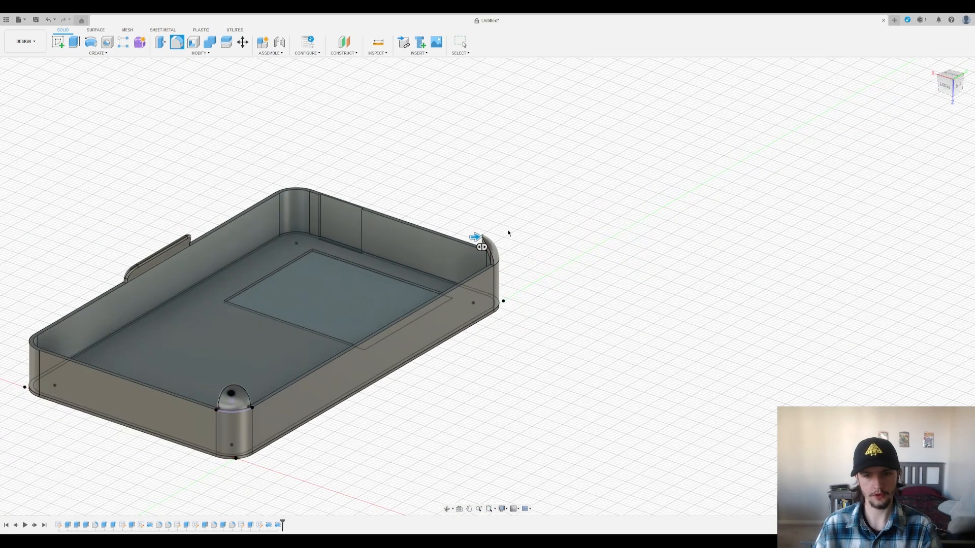
{"action": "scroll", "coordinate": [293, 433], "scroll_direction": "up", "scroll_amount": 5}
{"action": "key", "text": "Escape"}
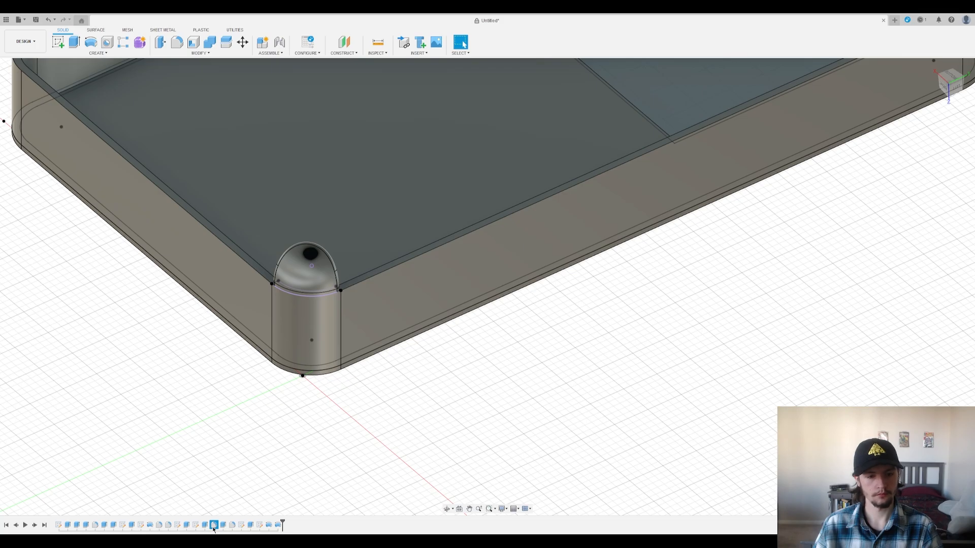
Step: Check the finished front cap's first fillet, and round the upper tip edge of the new corner cap with a 5 mm fillet
{"action": "double_click", "coordinate": [159, 525]}
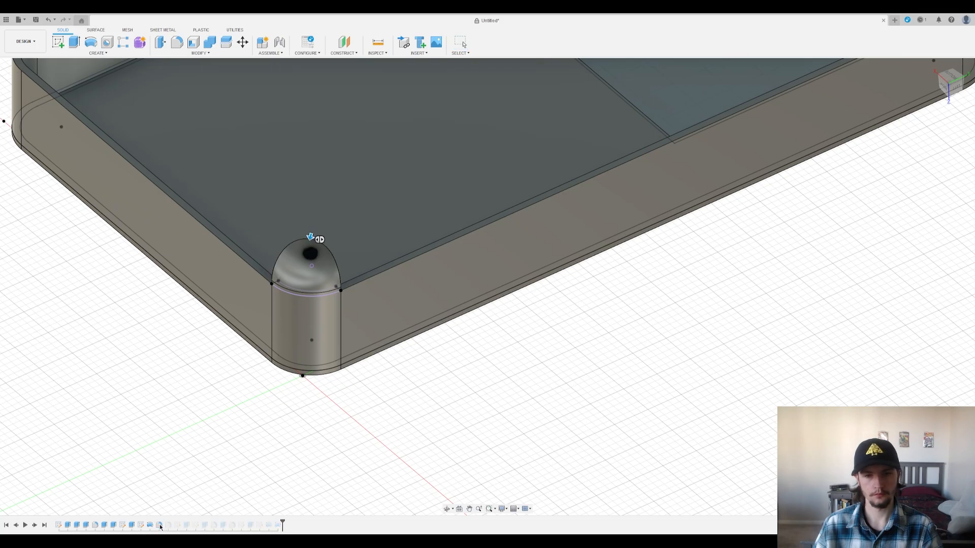
{"action": "key", "text": "Escape"}
{"action": "scroll", "coordinate": [359, 388], "scroll_direction": "down", "scroll_amount": 4}
{"action": "scroll", "coordinate": [701, 229], "scroll_direction": "up", "scroll_amount": 3}
{"action": "middle_click_drag", "start_coordinate": [605, 240], "coordinate": [392, 227], "text": "shift"}
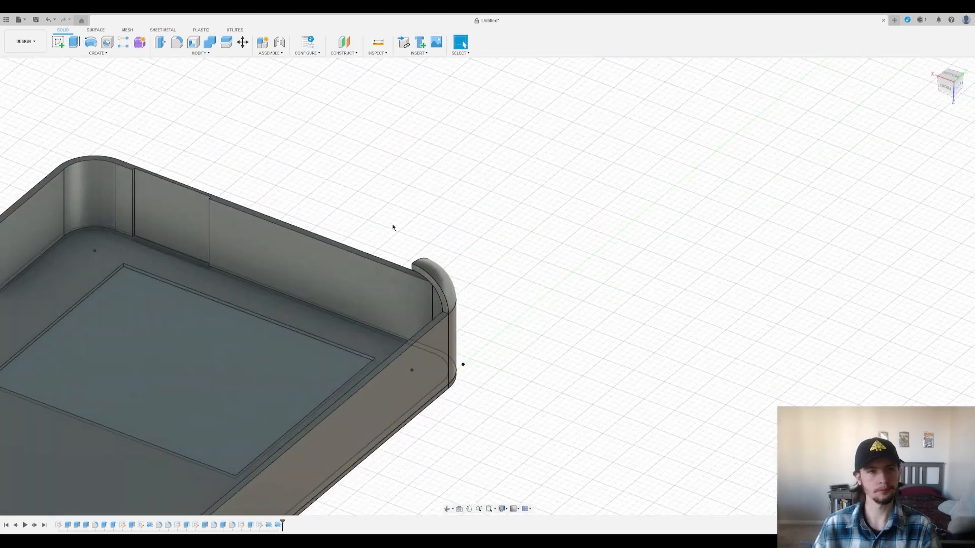
{"action": "key", "text": "f"}
{"action": "scroll", "coordinate": [406, 244], "scroll_direction": "up", "scroll_amount": 3}
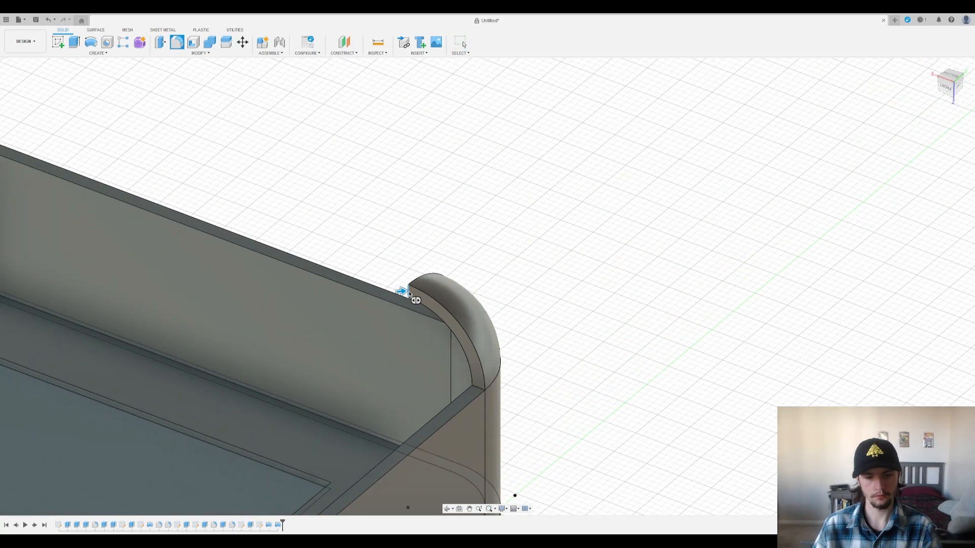
{"action": "type", "text": "5"}
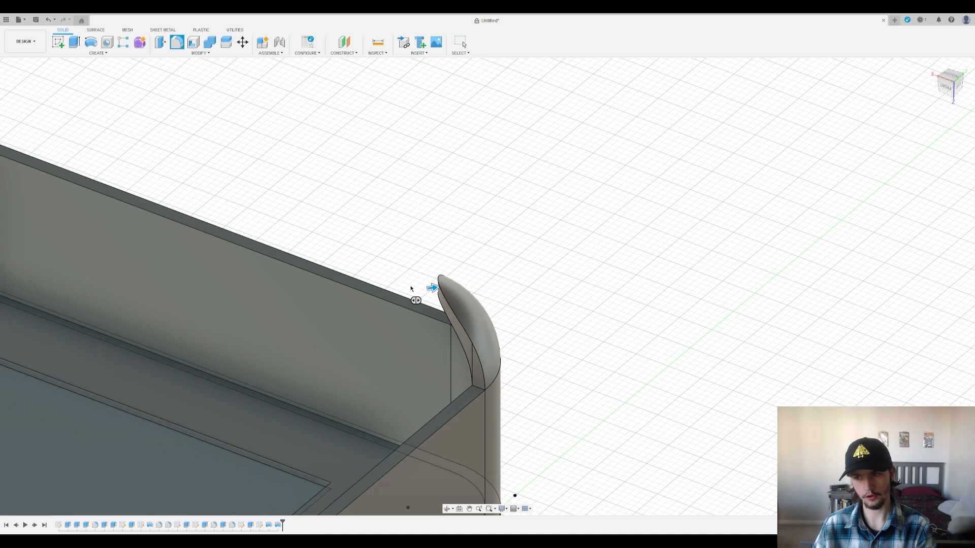
{"action": "key", "text": "Return"}
Step: Check the front cap's second fillet, and fillet the edges around the new corner cap's rounded outline to match
{"action": "scroll", "coordinate": [535, 228], "scroll_direction": "down", "scroll_amount": 5}
{"action": "scroll", "coordinate": [238, 464], "scroll_direction": "up", "scroll_amount": 3}
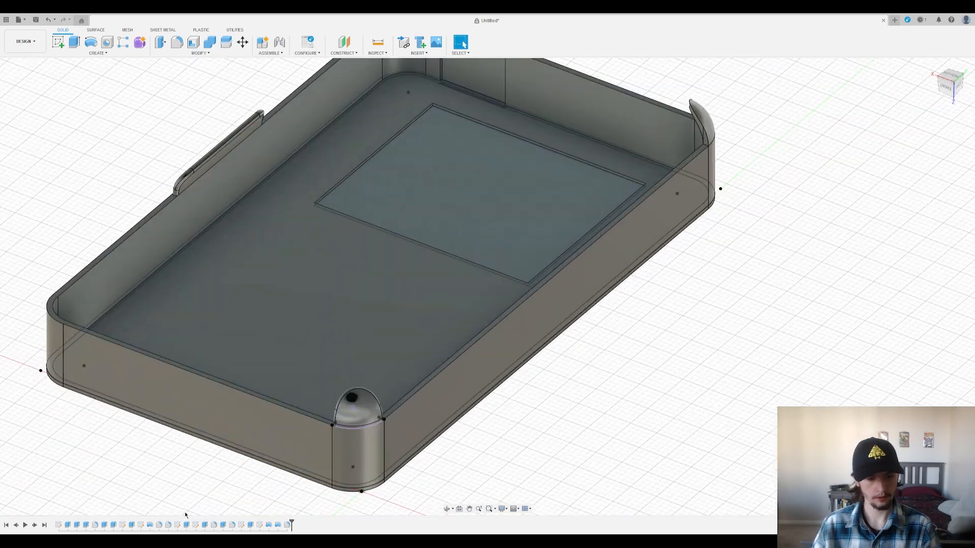
{"action": "double_click", "coordinate": [169, 526]}
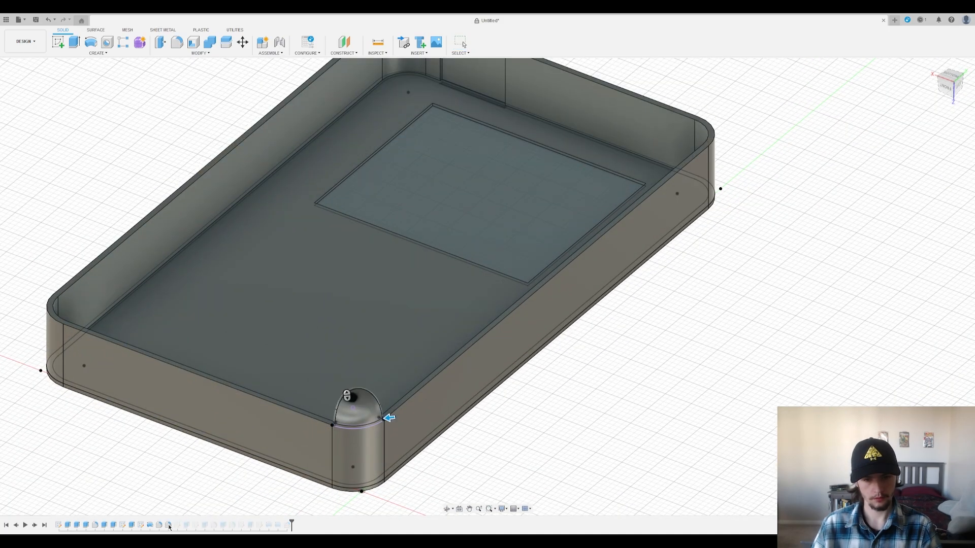
{"action": "key", "text": "Escape"}
{"action": "middle_click_drag", "start_coordinate": [644, 208], "coordinate": [437, 381]}
{"action": "scroll", "coordinate": [436, 382], "scroll_direction": "up", "scroll_amount": 5}
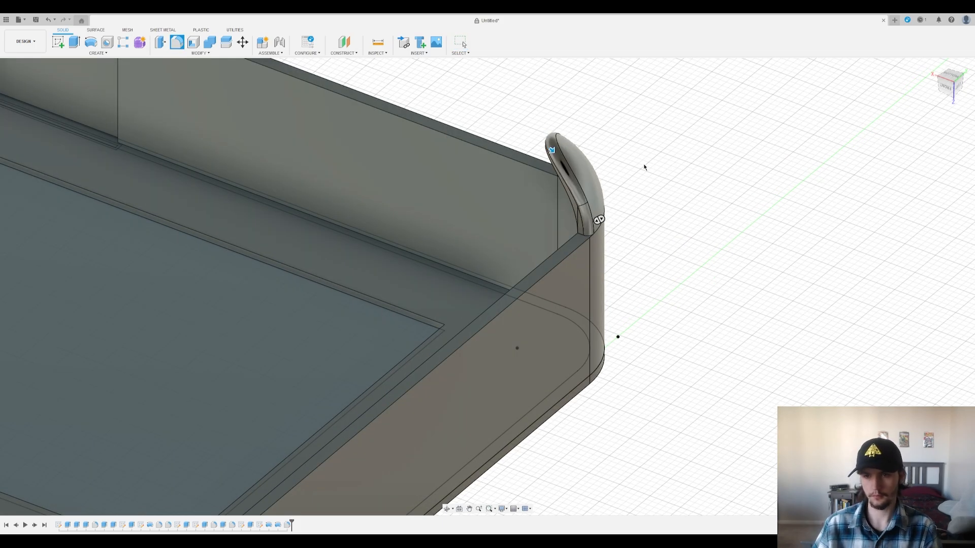
{"action": "middle_click_drag", "start_coordinate": [644, 165], "coordinate": [538, 202], "text": "shift"}
{"action": "scroll", "coordinate": [538, 202], "scroll_direction": "down", "scroll_amount": 4}
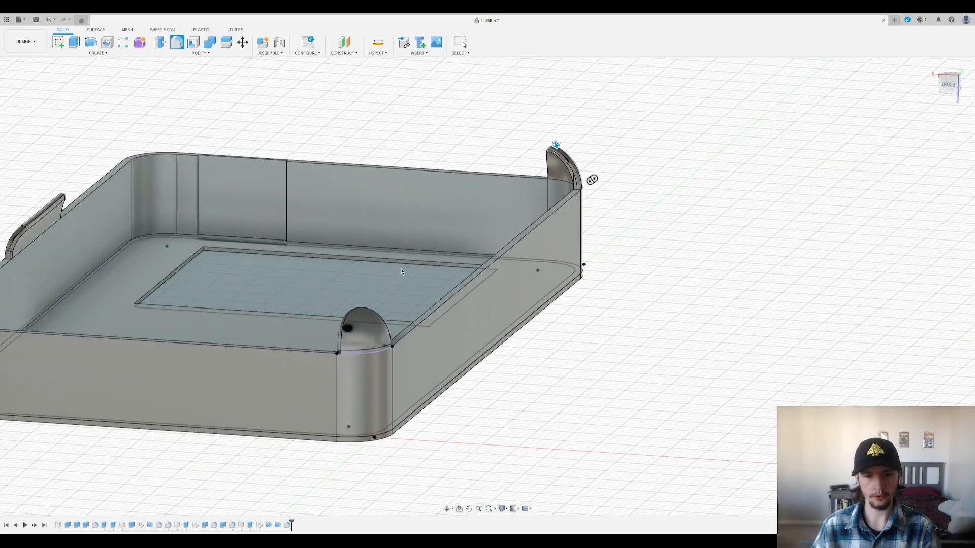
{"action": "middle_click_drag", "start_coordinate": [401, 269], "coordinate": [409, 301], "text": "shift"}
{"action": "key", "text": "Return"}
{"action": "scroll", "coordinate": [505, 270], "scroll_direction": "down", "scroll_amount": 3}
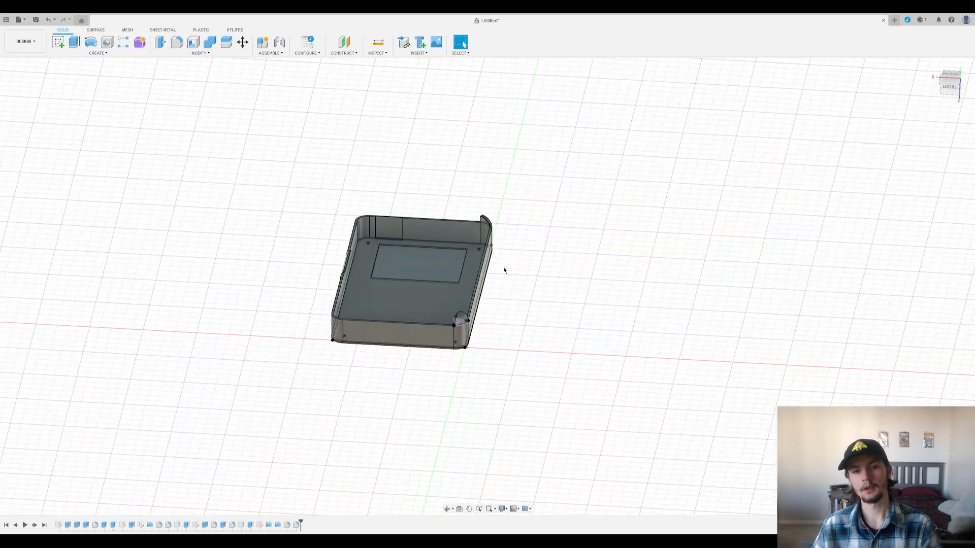
{"action": "middle_click_drag", "start_coordinate": [504, 270], "coordinate": [502, 303], "text": "shift"}
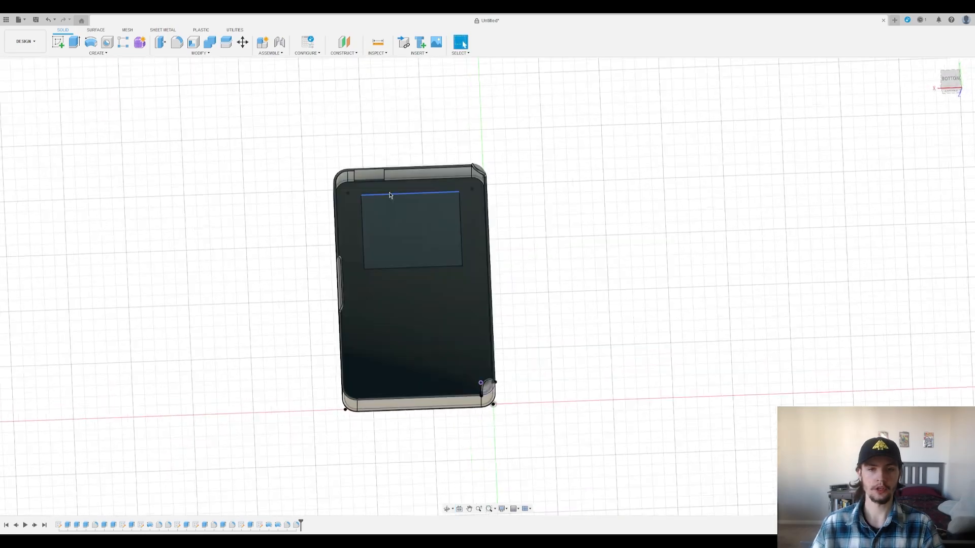
{"action": "scroll", "coordinate": [391, 187], "scroll_direction": "up", "scroll_amount": 3}
{"action": "middle_click_drag", "start_coordinate": [379, 90], "coordinate": [251, 185], "text": "shift"}
{"action": "scroll", "coordinate": [229, 421], "scroll_direction": "up", "scroll_amount": 3}
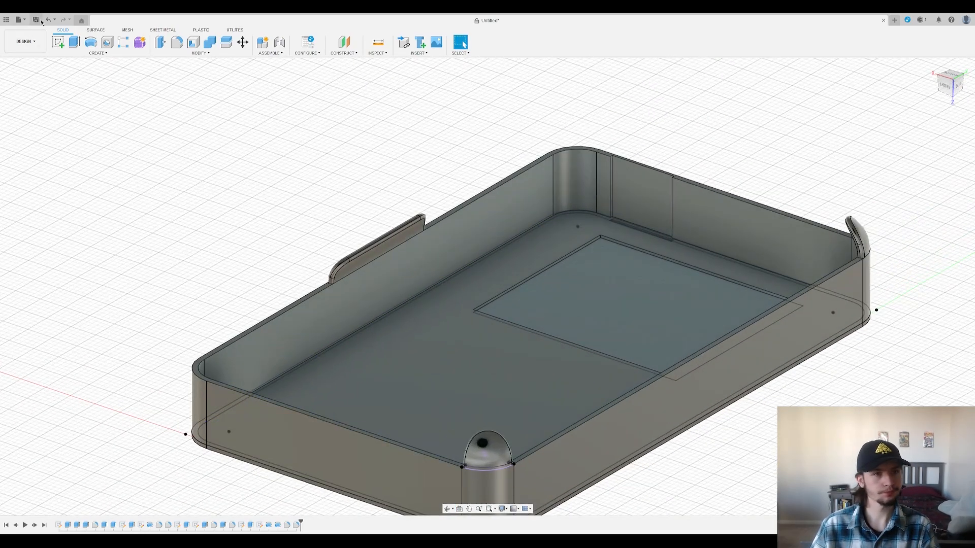
{"action": "left_click", "coordinate": [182, 44]}
{"action": "scroll", "coordinate": [589, 236], "scroll_direction": "up", "scroll_amount": 3}
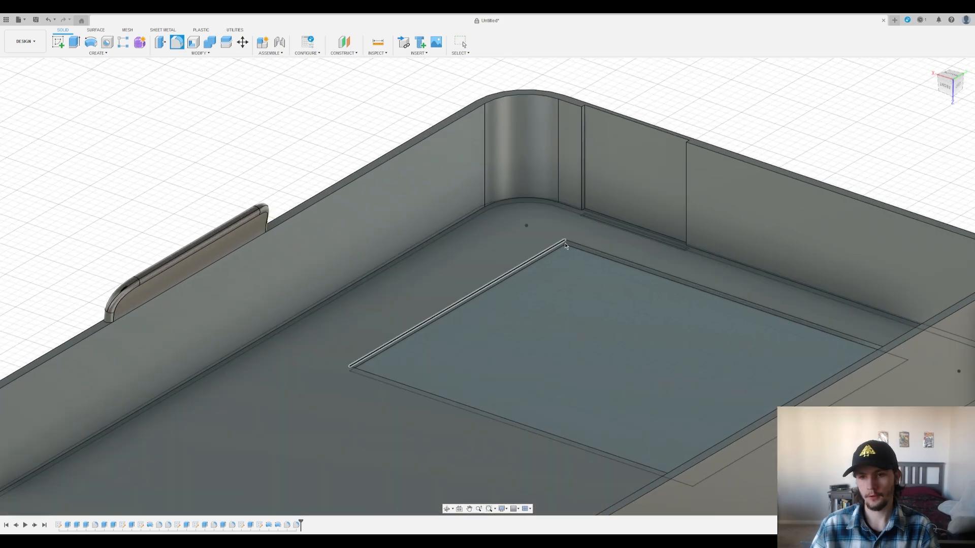
{"action": "middle_click_drag", "start_coordinate": [570, 245], "coordinate": [537, 440], "text": "shift"}
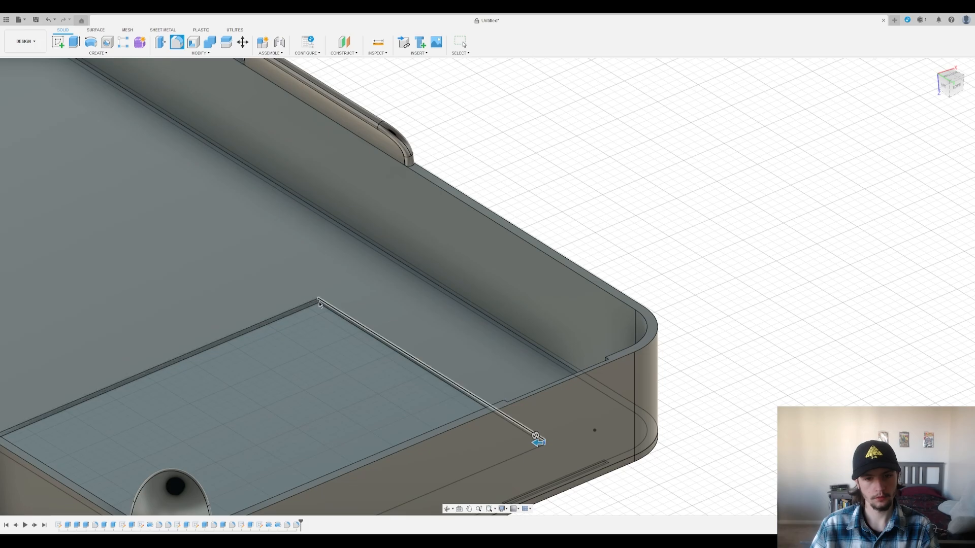
{"action": "mouse_move", "coordinate": [318, 303]}
{"action": "middle_mouse_down", "text": "shift"}
{"action": "mouse_move", "coordinate": [190, 283]}
{"action": "mouse_move", "coordinate": [26, 232]}
{"action": "mouse_move", "coordinate": [104, 484]}
{"action": "mouse_move", "coordinate": [251, 221]}
{"action": "middle_mouse_up", "text": "shift"}
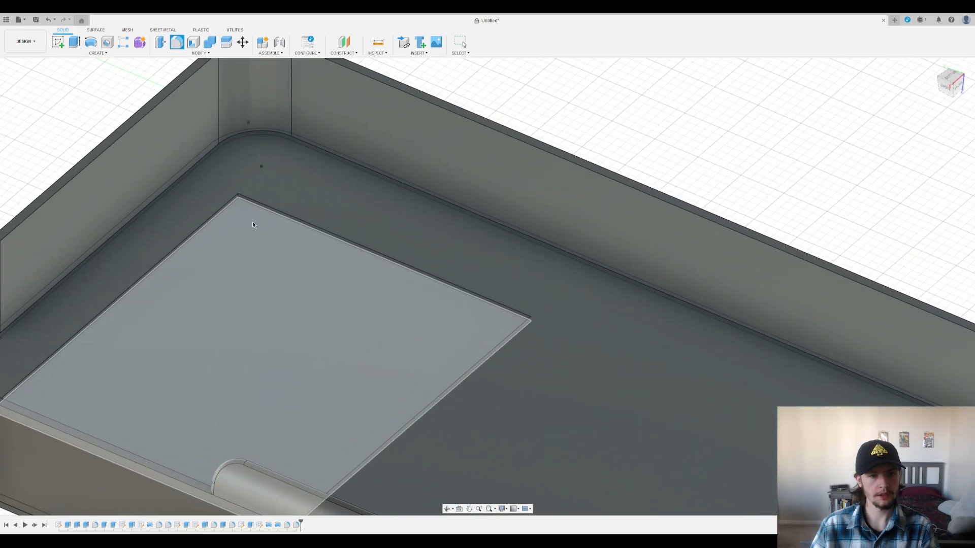
{"action": "scroll", "coordinate": [252, 196], "scroll_direction": "up", "scroll_amount": 3}
{"action": "middle_click_drag", "start_coordinate": [453, 265], "coordinate": [498, 296], "text": "shift"}
{"action": "key", "text": "Escape"}
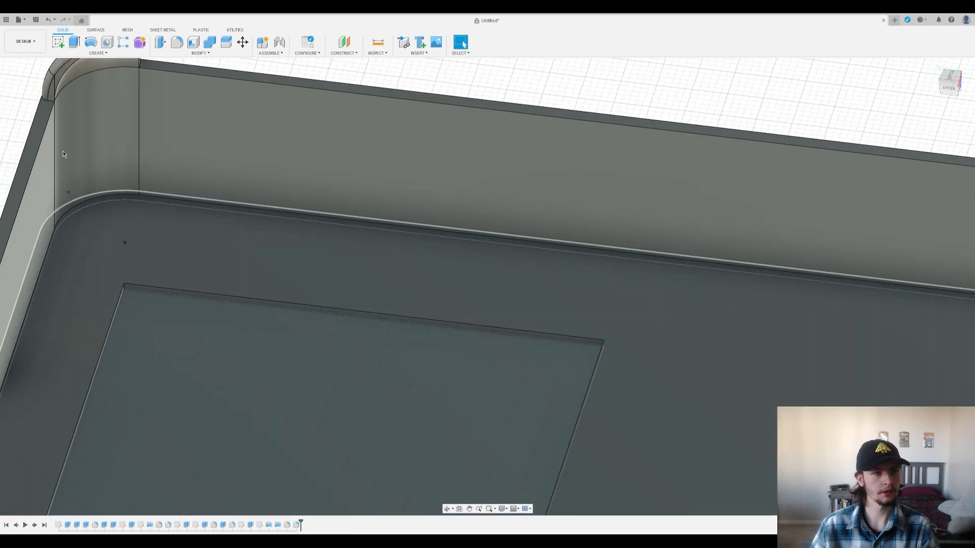
Step: Offset the 41 mm wide screen rectangle in the base sketch outward by 1 mm and finish the sketch
{"action": "double_click", "coordinate": [65, 157]}
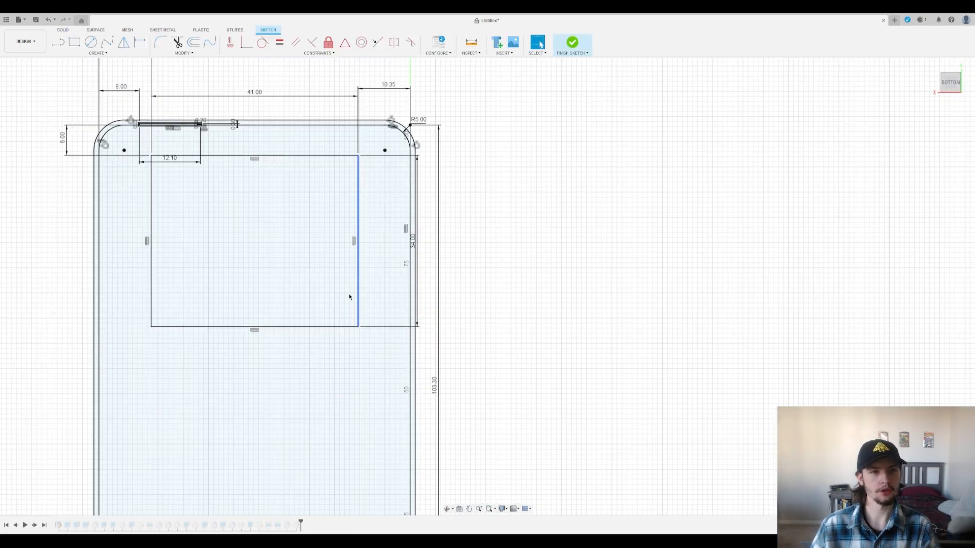
{"action": "left_click", "coordinate": [211, 224]}
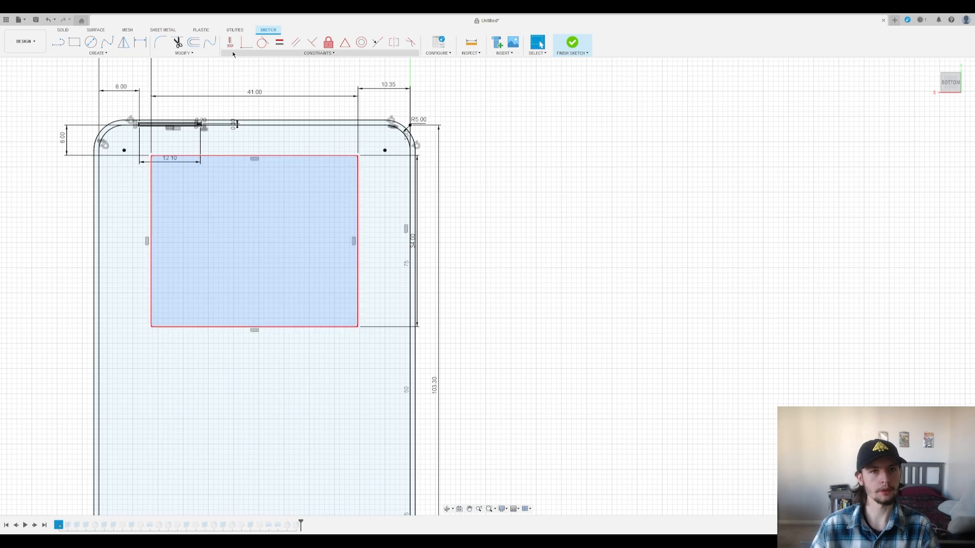
{"action": "left_click", "coordinate": [193, 42]}
{"action": "left_click", "coordinate": [238, 159]}
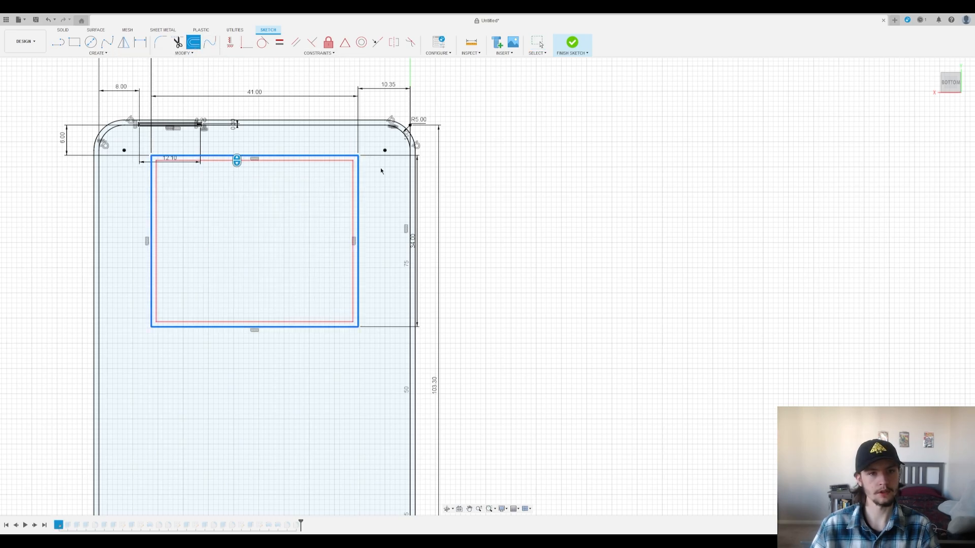
{"action": "type", "text": "-1"}
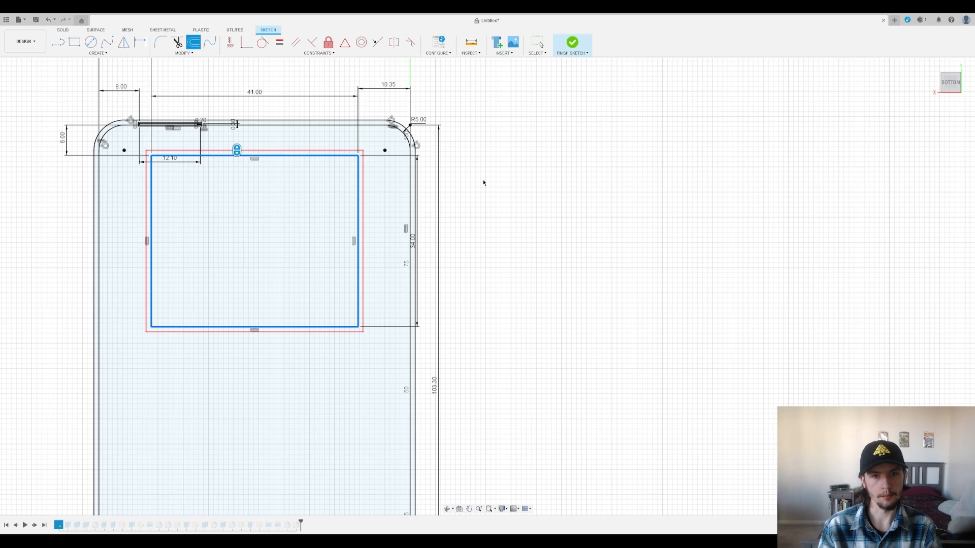
{"action": "key", "text": "Return"}
{"action": "left_click", "coordinate": [572, 44]}
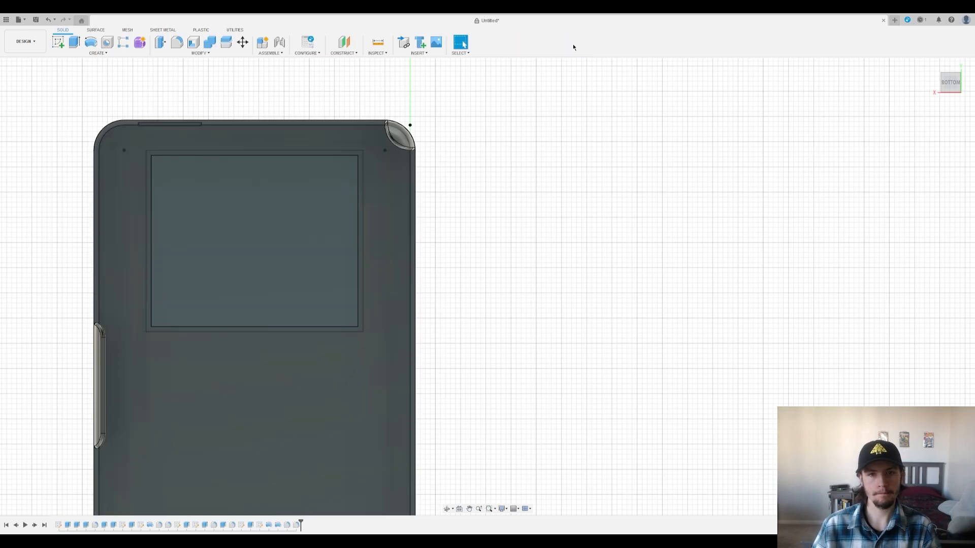
Step: Edit the second extrusion to remove the 1 mm border profile around the screen rectangle, leaving a wider recess
{"action": "double_click", "coordinate": [68, 525]}
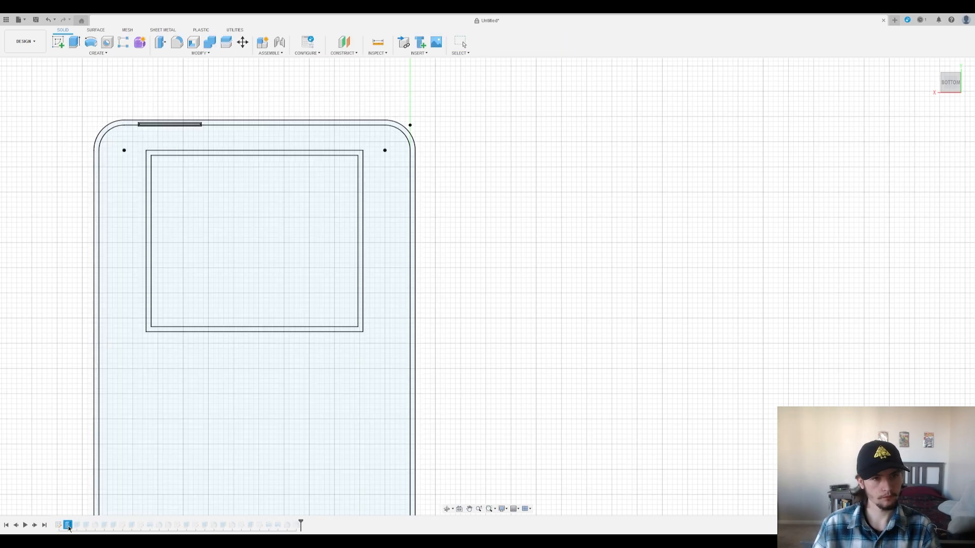
{"action": "middle_click_drag", "start_coordinate": [97, 472], "coordinate": [151, 353], "text": "shift"}
{"action": "key", "text": "Escape"}
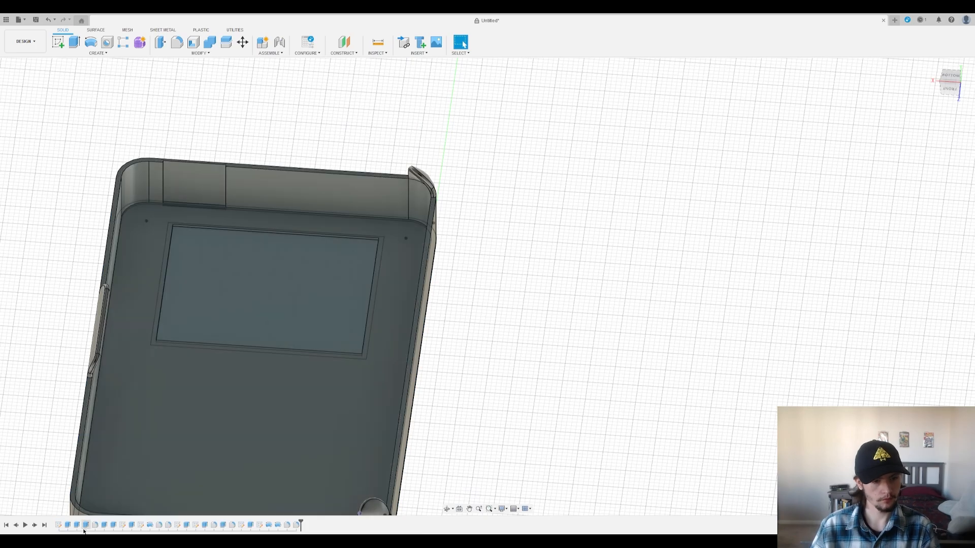
{"action": "double_click", "coordinate": [77, 526]}
{"action": "scroll", "coordinate": [168, 325], "scroll_direction": "up", "scroll_amount": 2}
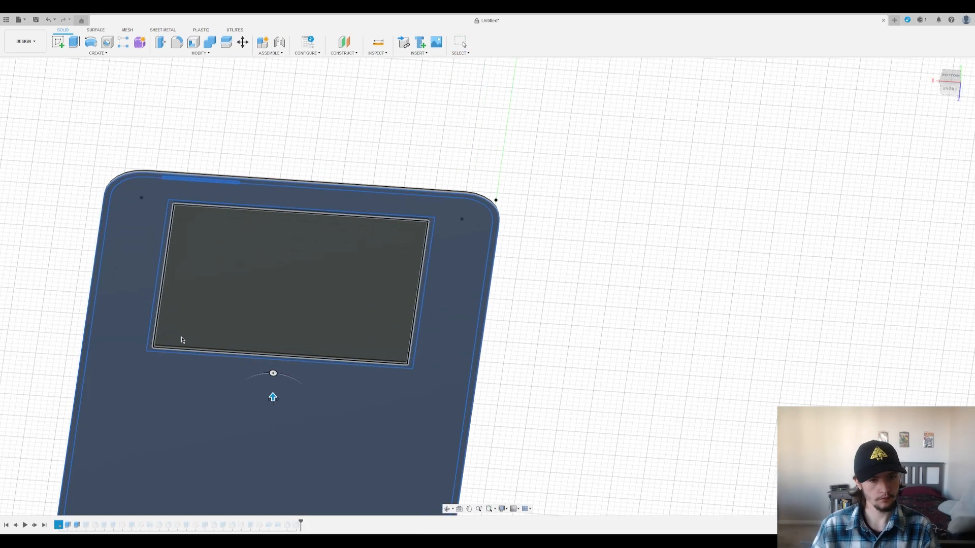
{"action": "left_click", "coordinate": [160, 350]}
{"action": "key", "text": "Return"}
Step: Try to fillet the rim edges of the widened recess around the screen rectangle
{"action": "scroll", "coordinate": [212, 215], "scroll_direction": "up", "scroll_amount": 2}
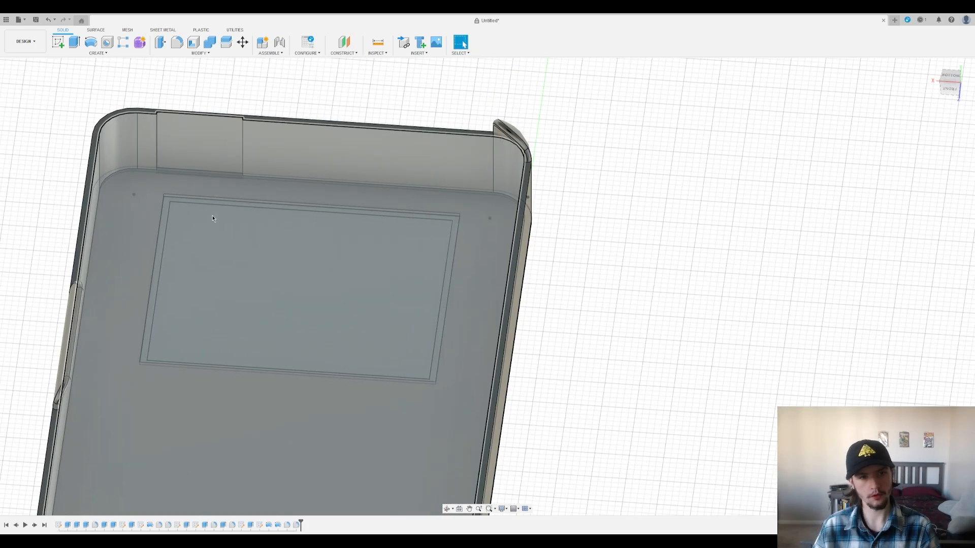
{"action": "left_click", "coordinate": [178, 42]}
{"action": "middle_click_drag", "start_coordinate": [168, 202], "coordinate": [236, 230], "text": "shift"}
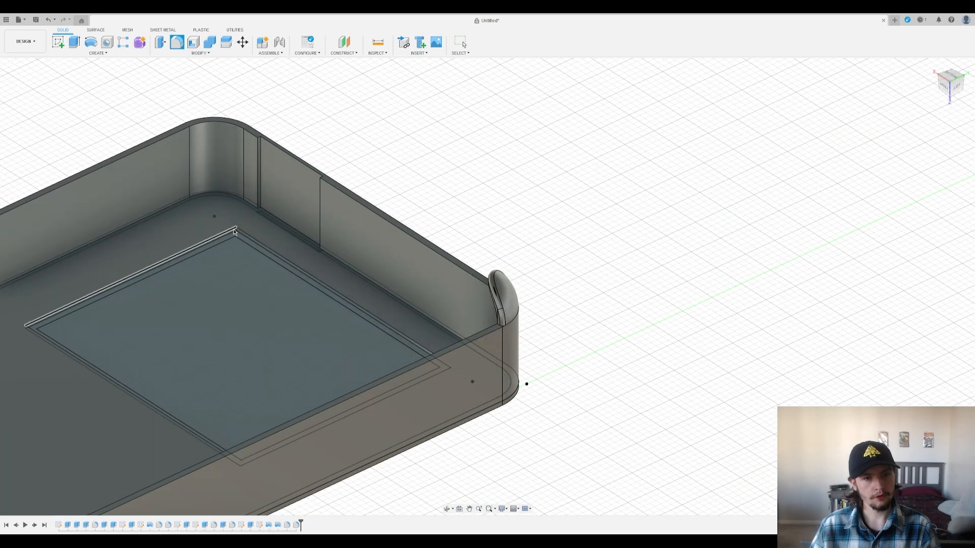
{"action": "scroll", "coordinate": [217, 236], "scroll_direction": "up", "scroll_amount": 2}
{"action": "left_click", "coordinate": [218, 236]}
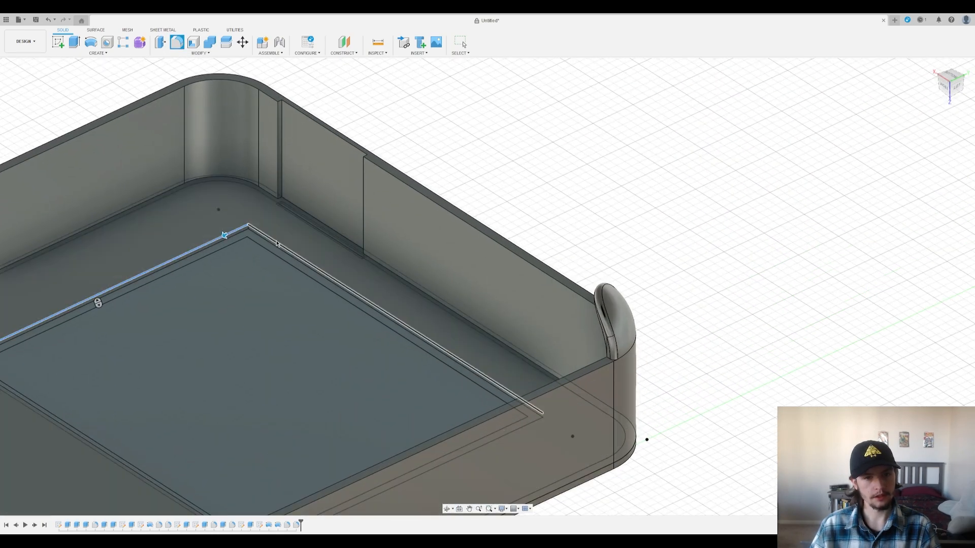
{"action": "middle_click_drag", "start_coordinate": [315, 251], "coordinate": [531, 232], "text": "shift"}
{"action": "key", "text": "f"}
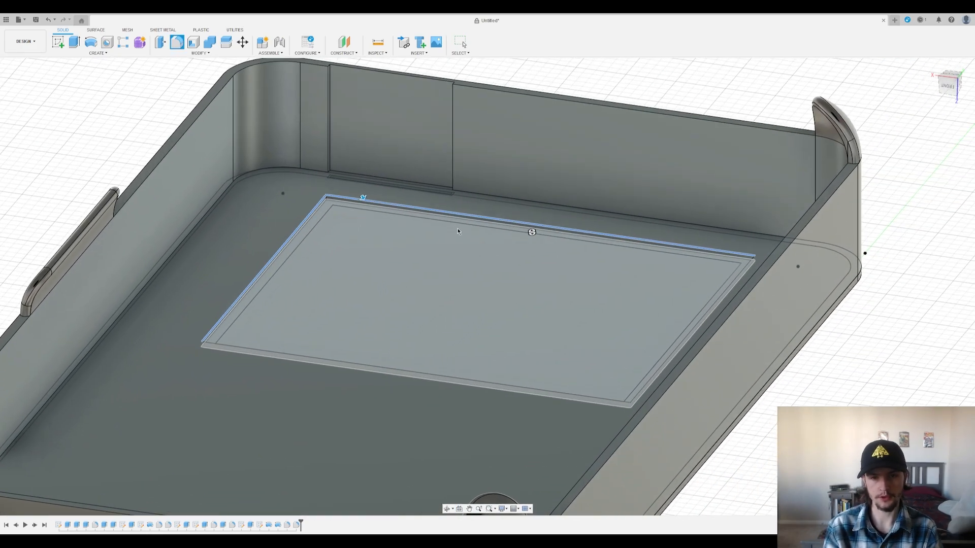
{"action": "key", "text": "Escape"}
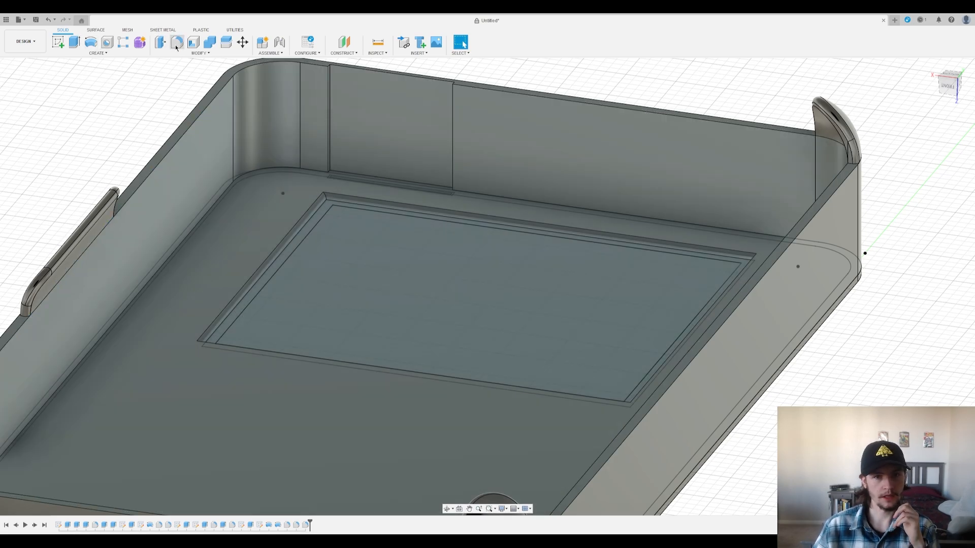
{"action": "left_click", "coordinate": [177, 43]}
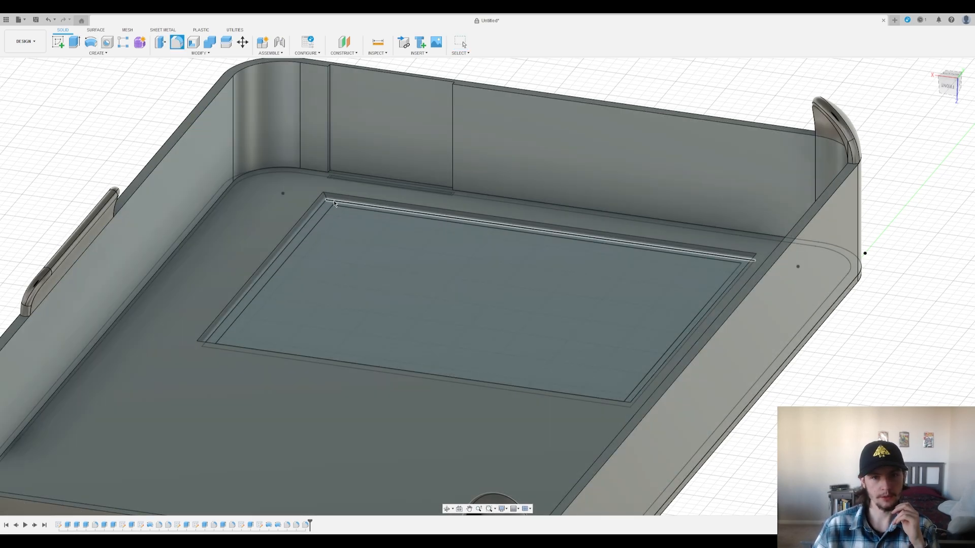
{"action": "left_click", "coordinate": [326, 196]}
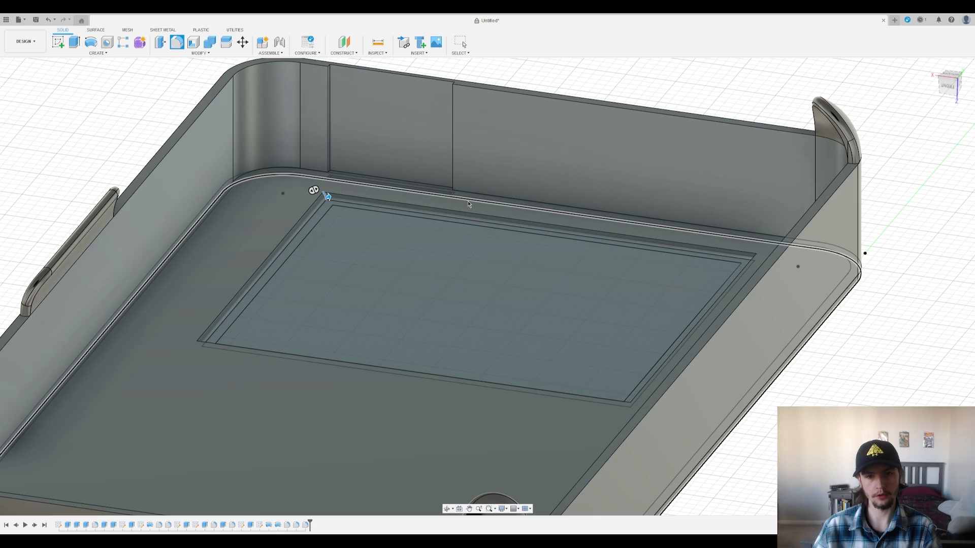
{"action": "middle_click_drag", "start_coordinate": [374, 191], "coordinate": [353, 157], "text": "shift"}
{"action": "scroll", "coordinate": [359, 94], "scroll_direction": "up", "scroll_amount": 4}
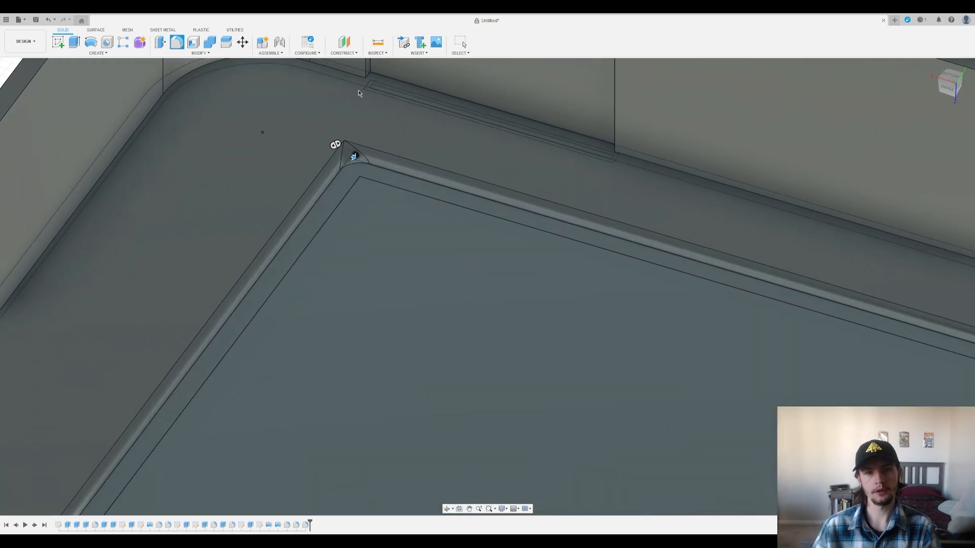
{"action": "middle_click_drag", "start_coordinate": [359, 93], "coordinate": [365, 202], "text": "shift"}
{"action": "scroll", "coordinate": [366, 218], "scroll_direction": "down", "scroll_amount": 2}
{"action": "key", "text": "Escape"}
{"action": "scroll", "coordinate": [366, 235], "scroll_direction": "down", "scroll_amount": 5}
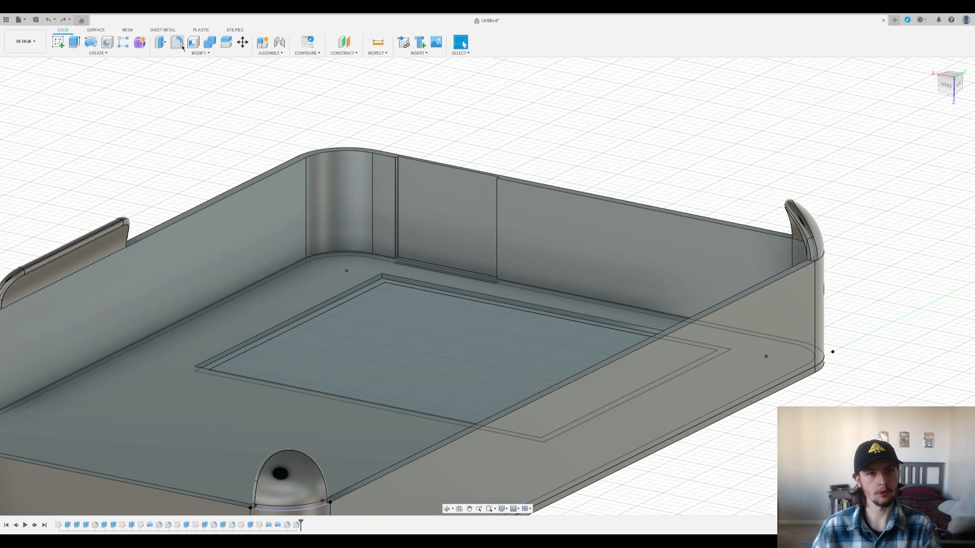
Step: Fillet the vertical corner edges of the recess around the screen window
{"action": "left_click", "coordinate": [177, 43]}
{"action": "left_click", "coordinate": [381, 277]}
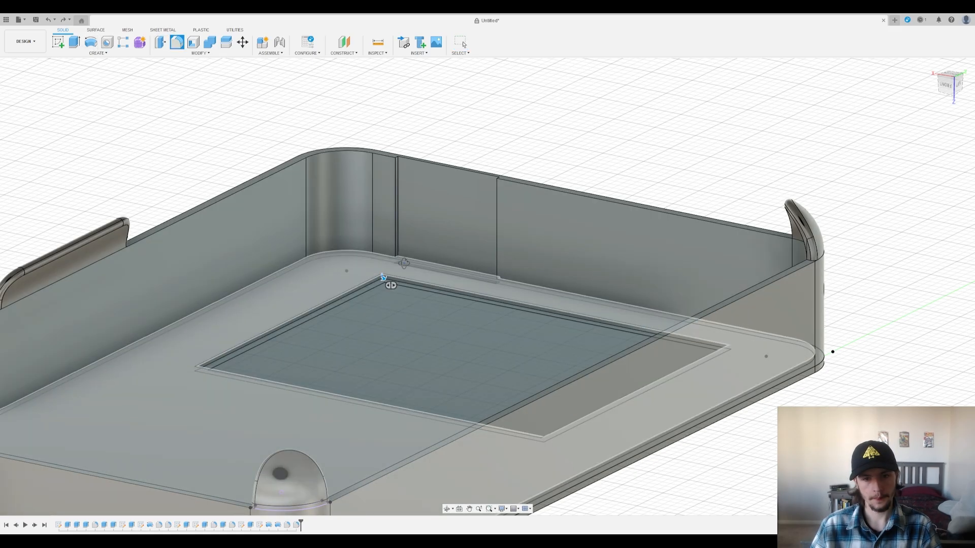
{"action": "middle_click_drag", "start_coordinate": [381, 276], "coordinate": [425, 293], "text": "shift"}
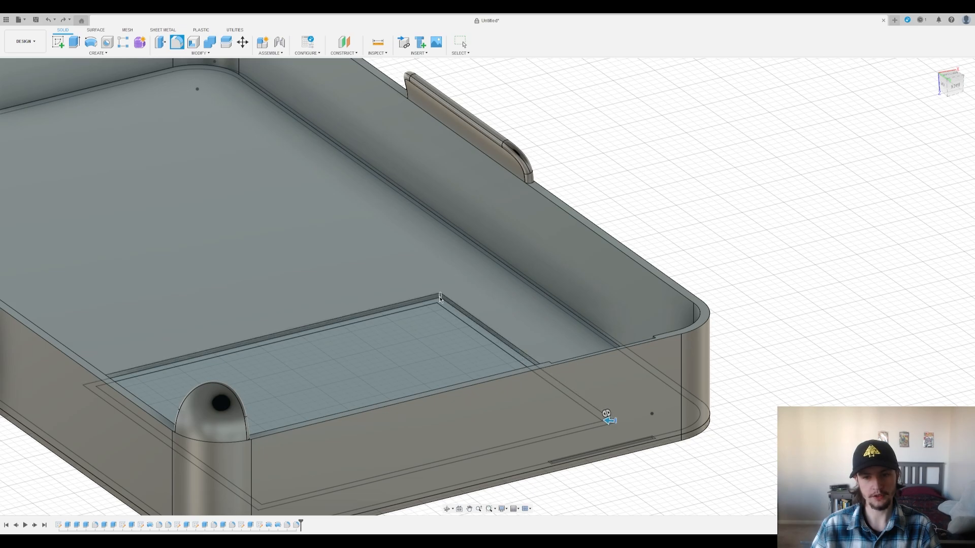
{"action": "mouse_move", "coordinate": [284, 270]}
{"action": "middle_mouse_down", "text": "shift"}
{"action": "mouse_move", "coordinate": [245, 260]}
{"action": "mouse_move", "coordinate": [379, 269]}
{"action": "mouse_move", "coordinate": [284, 234]}
{"action": "middle_mouse_up", "text": "shift"}
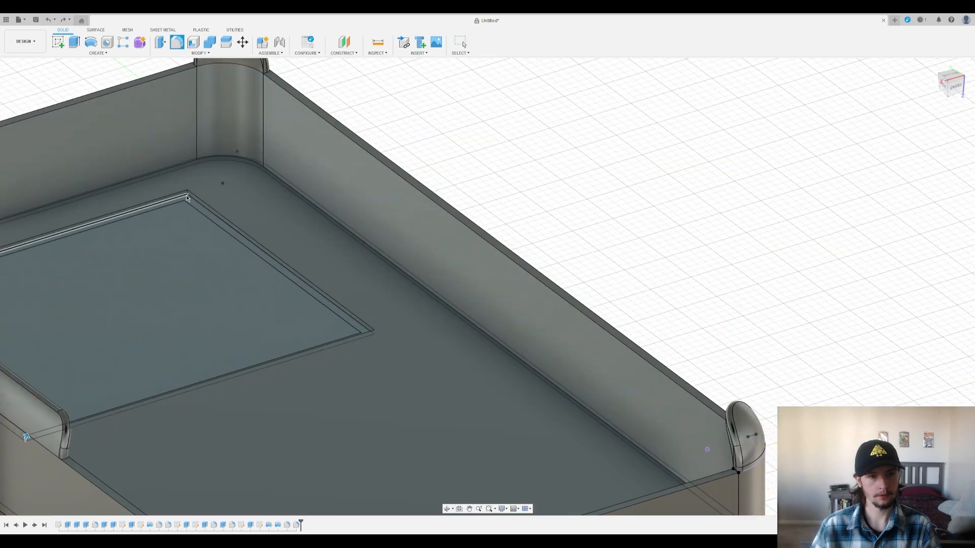
{"action": "middle_click_drag", "start_coordinate": [187, 194], "coordinate": [547, 190], "text": "shift"}
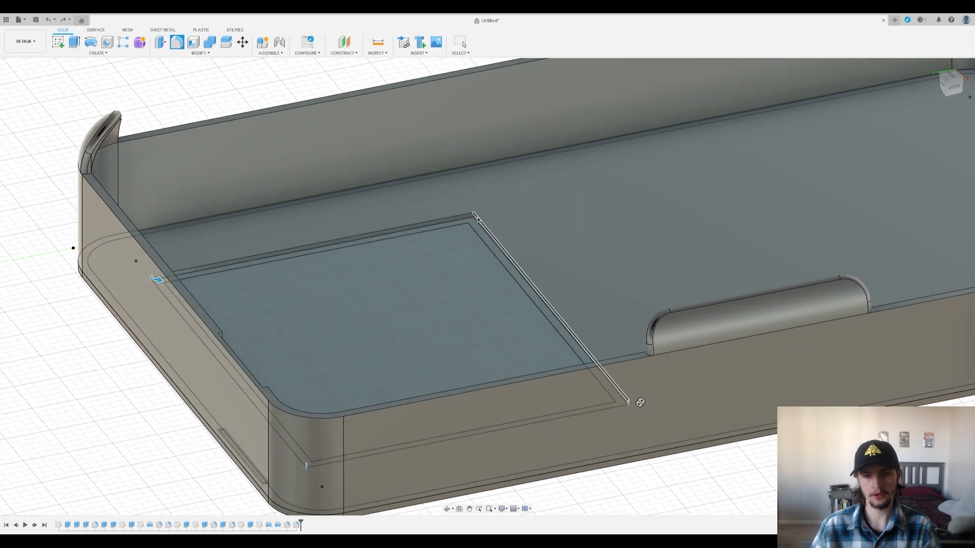
{"action": "left_click", "coordinate": [474, 218]}
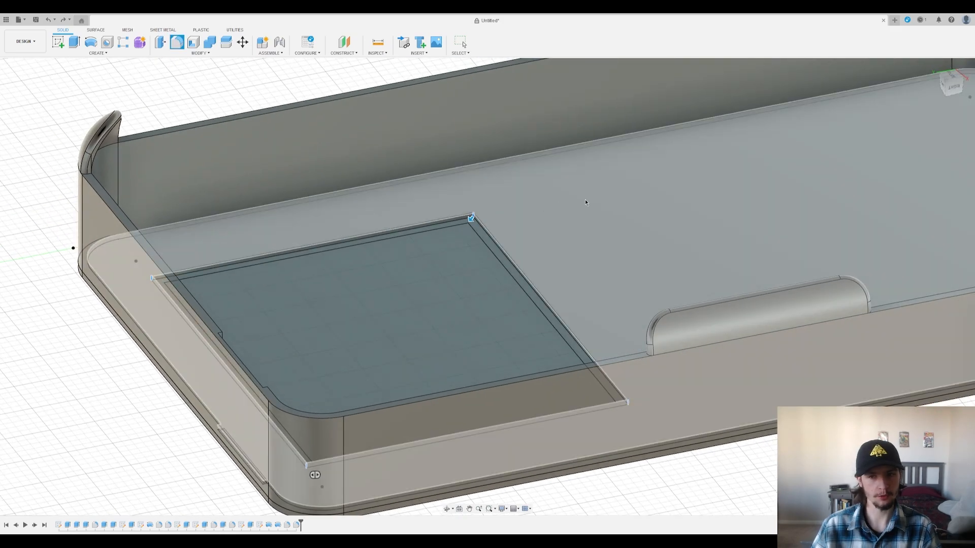
{"action": "key", "text": "Return"}
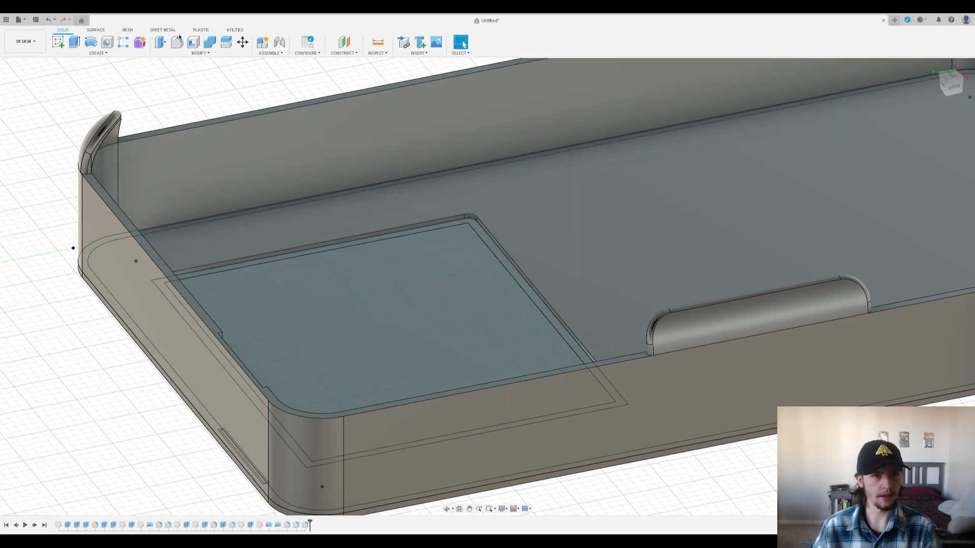
Step: Fillet the continuous rim edge around the screen recess so it blends into the surrounding floor
{"action": "left_click", "coordinate": [177, 42]}
{"action": "left_click", "coordinate": [284, 247]}
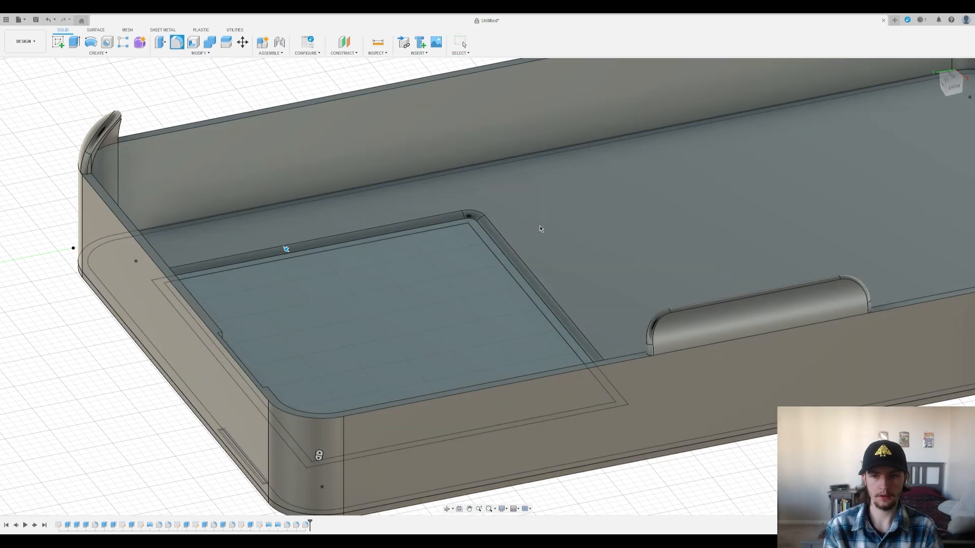
{"action": "key", "text": "Return"}
{"action": "scroll", "coordinate": [261, 376], "scroll_direction": "down", "scroll_amount": 5}
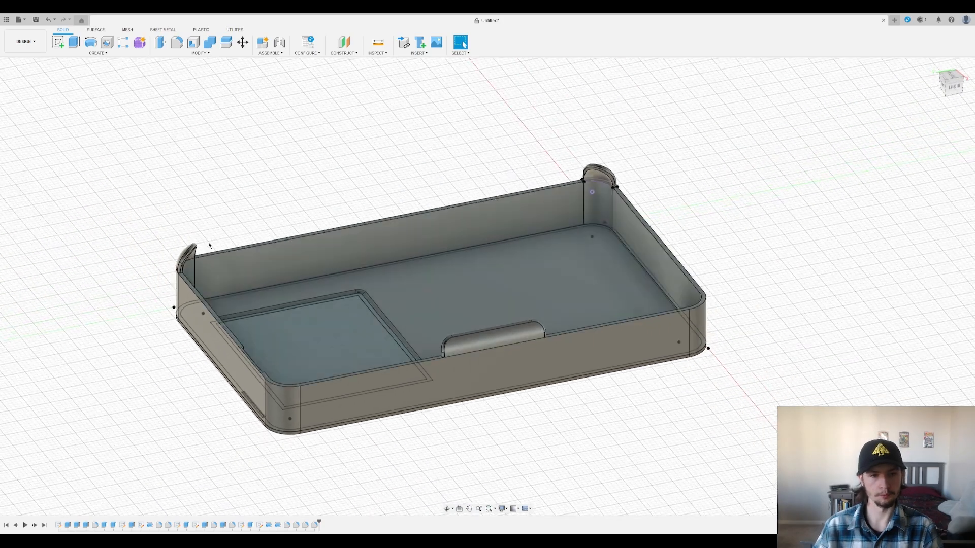
Step: Fillet the two vertical edges of the shallow pocket on the inside of the short wall beside the screen
{"action": "middle_click_drag", "start_coordinate": [187, 110], "coordinate": [167, 136], "text": "shift"}
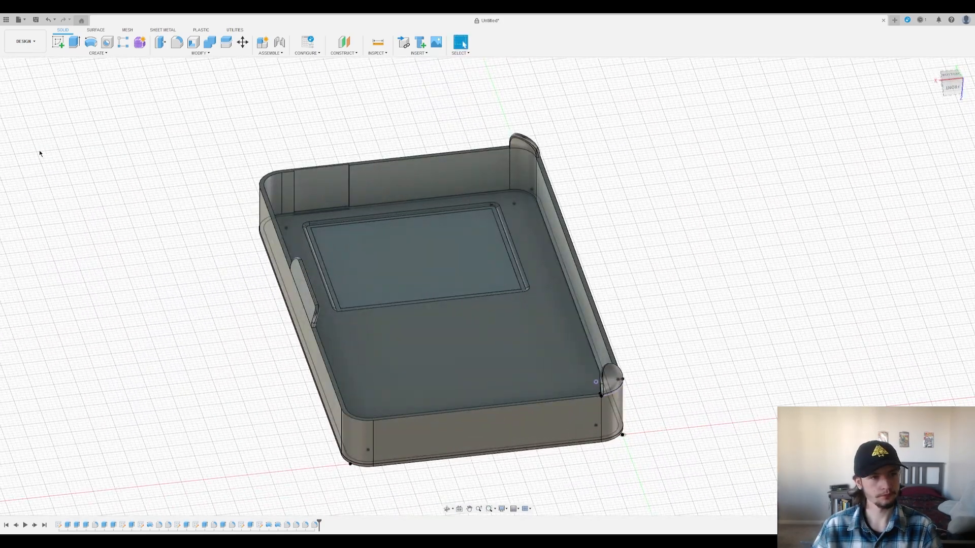
{"action": "middle_click_drag", "start_coordinate": [39, 153], "coordinate": [35, 157], "text": "shift"}
{"action": "middle_click_drag", "start_coordinate": [735, 211], "coordinate": [707, 208], "text": "shift"}
{"action": "middle_click_drag", "start_coordinate": [632, 195], "coordinate": [535, 304]}
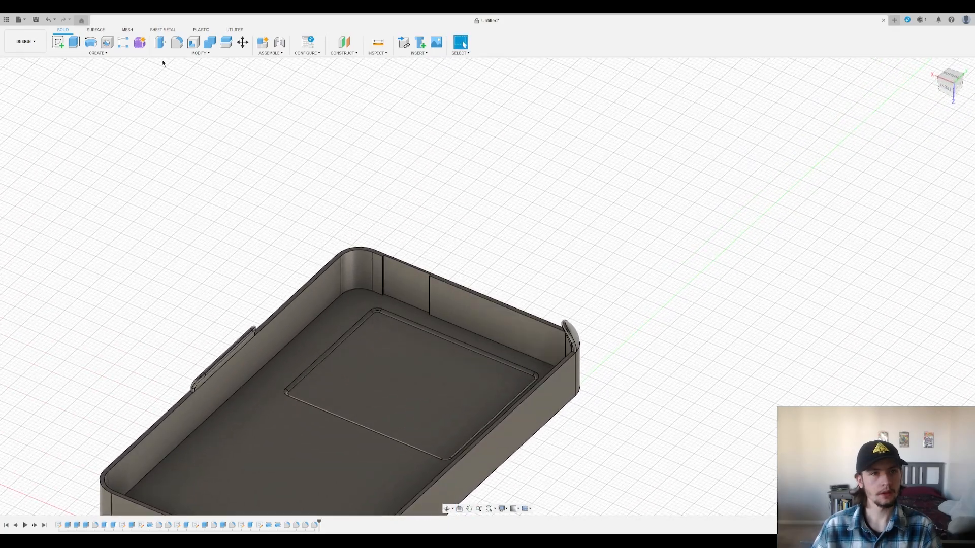
{"action": "scroll", "coordinate": [391, 266], "scroll_direction": "up", "scroll_amount": 5}
{"action": "left_click", "coordinate": [361, 317]}
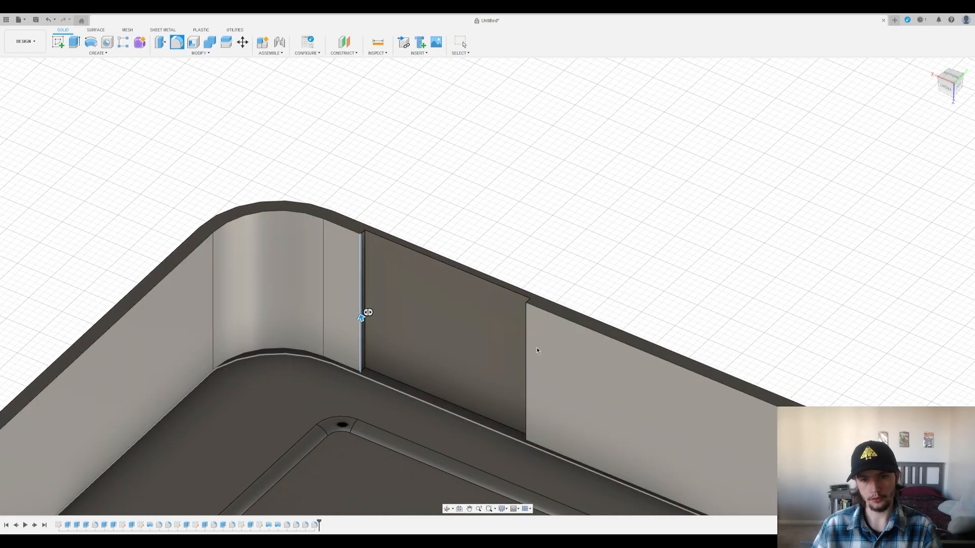
{"action": "middle_click_drag", "start_coordinate": [537, 346], "coordinate": [565, 346], "text": "shift"}
{"action": "left_click", "coordinate": [523, 351]}
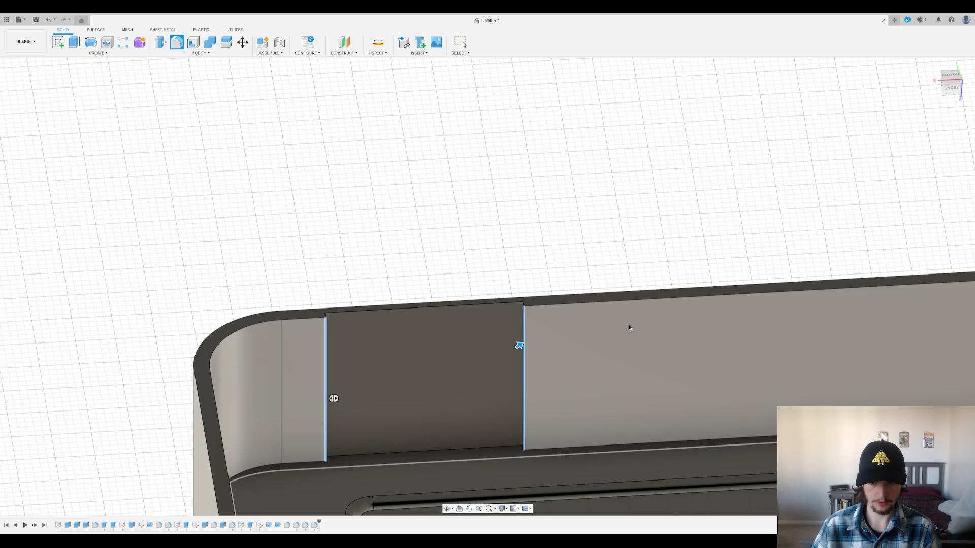
{"action": "key", "text": "Return"}
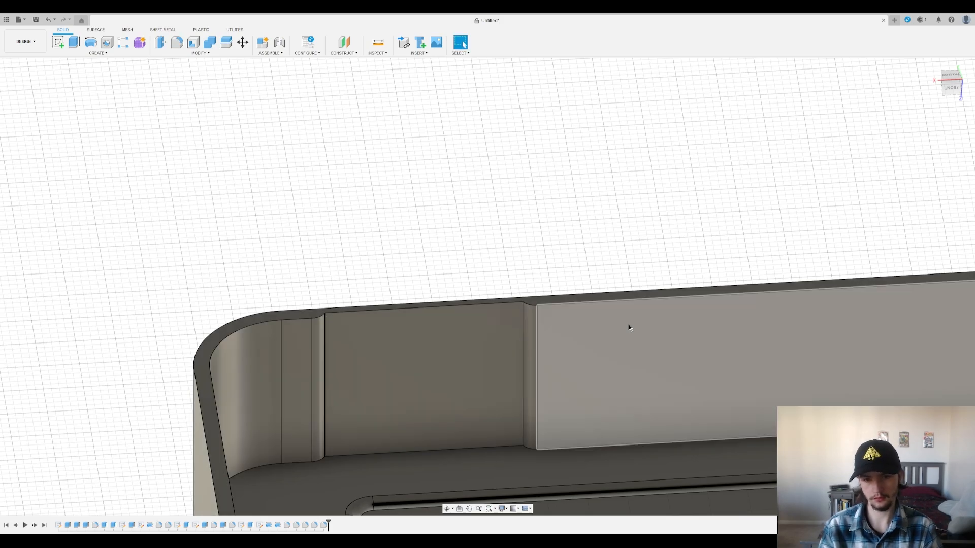
Step: Fillet the inner and outer edges along the open rim of the walls, including the thinned section at the pocket
{"action": "middle_click_drag", "start_coordinate": [628, 324], "coordinate": [460, 307], "text": "shift"}
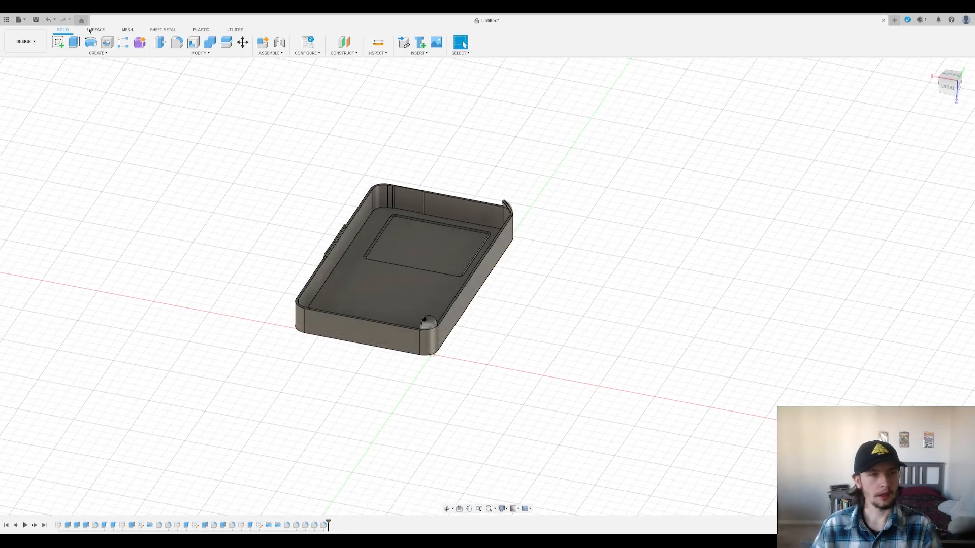
{"action": "left_click", "coordinate": [176, 43]}
{"action": "scroll", "coordinate": [458, 295], "scroll_direction": "up", "scroll_amount": 5}
{"action": "left_click", "coordinate": [424, 305]}
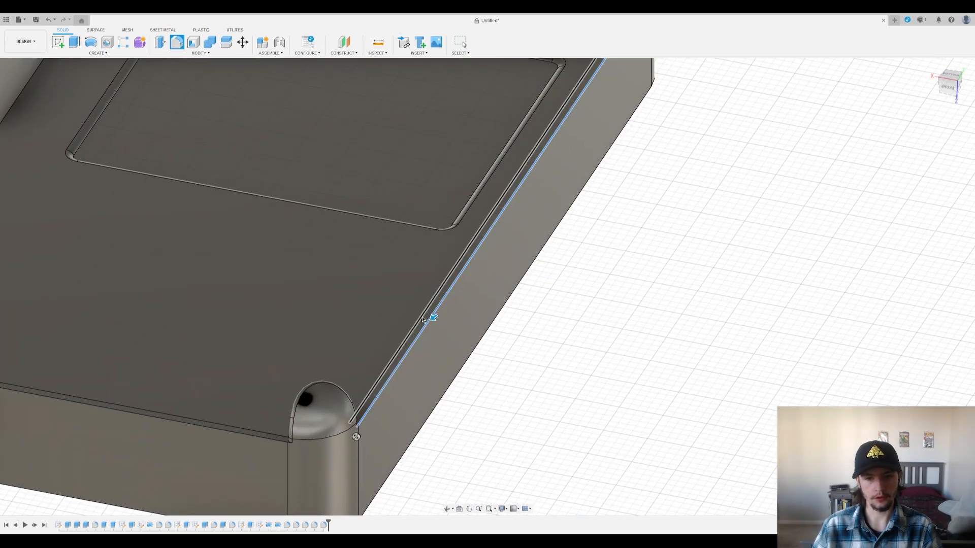
{"action": "left_click", "coordinate": [273, 437]}
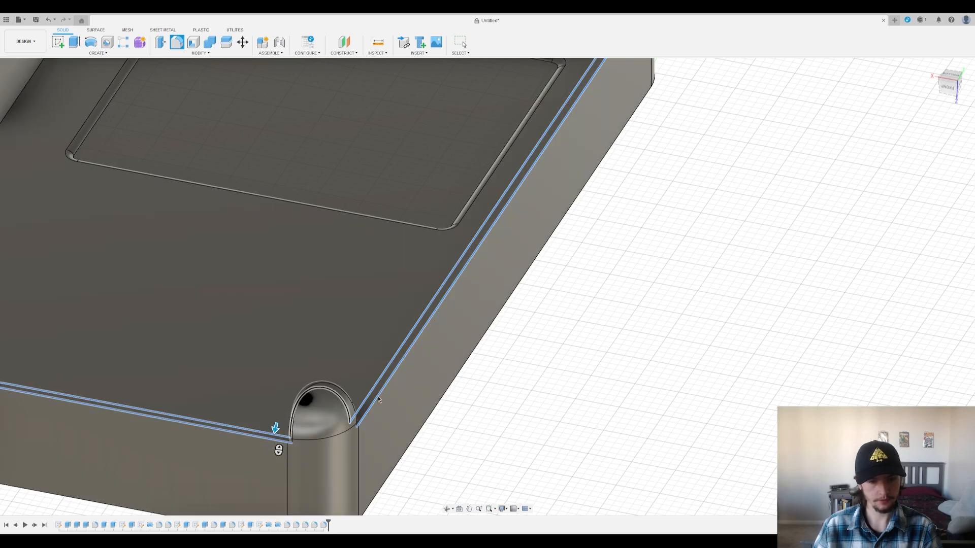
{"action": "scroll", "coordinate": [553, 319], "scroll_direction": "down", "scroll_amount": 5}
{"action": "scroll", "coordinate": [428, 193], "scroll_direction": "up", "scroll_amount": 5}
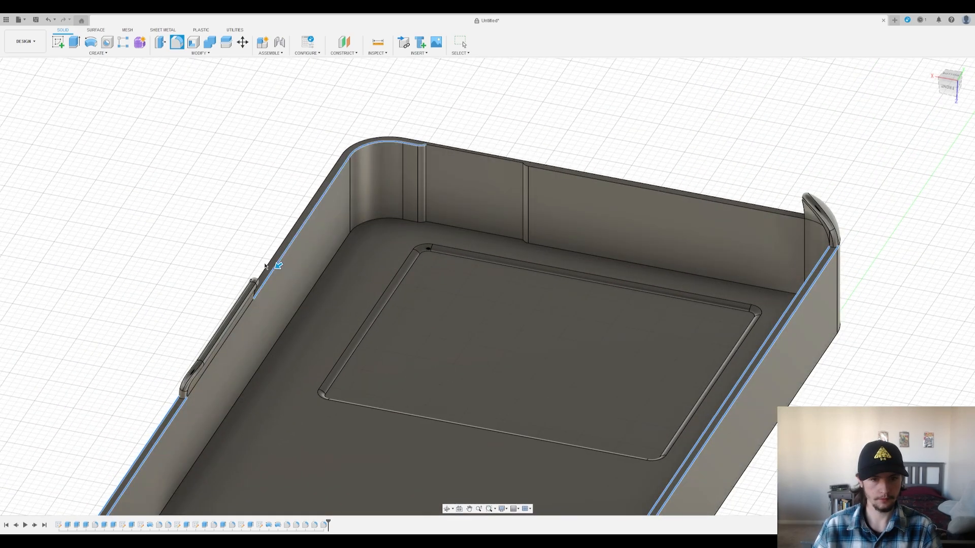
{"action": "left_click", "coordinate": [266, 265]}
{"action": "scroll", "coordinate": [534, 191], "scroll_direction": "up", "scroll_amount": 3}
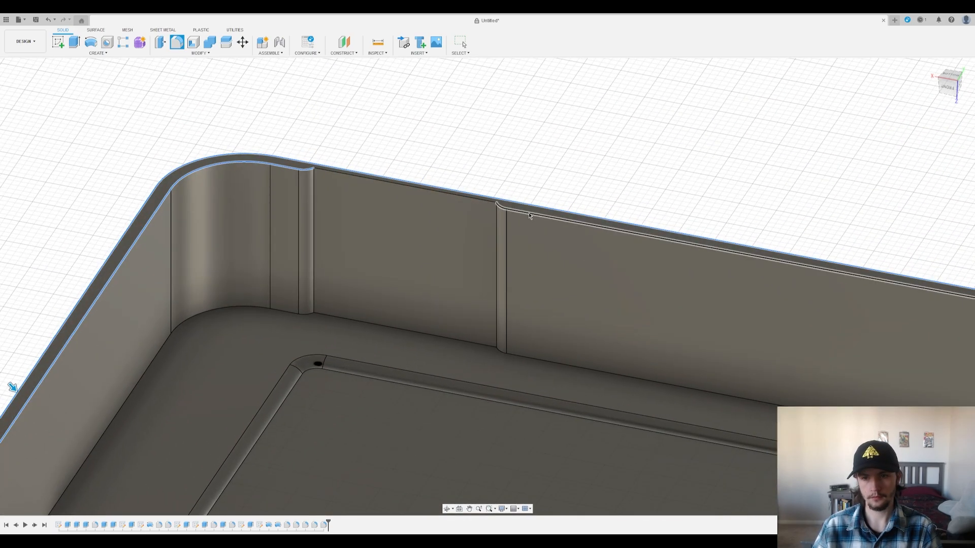
{"action": "left_click", "coordinate": [509, 209]}
{"action": "scroll", "coordinate": [428, 212], "scroll_direction": "down", "scroll_amount": 4}
{"action": "scroll", "coordinate": [508, 220], "scroll_direction": "up", "scroll_amount": 5}
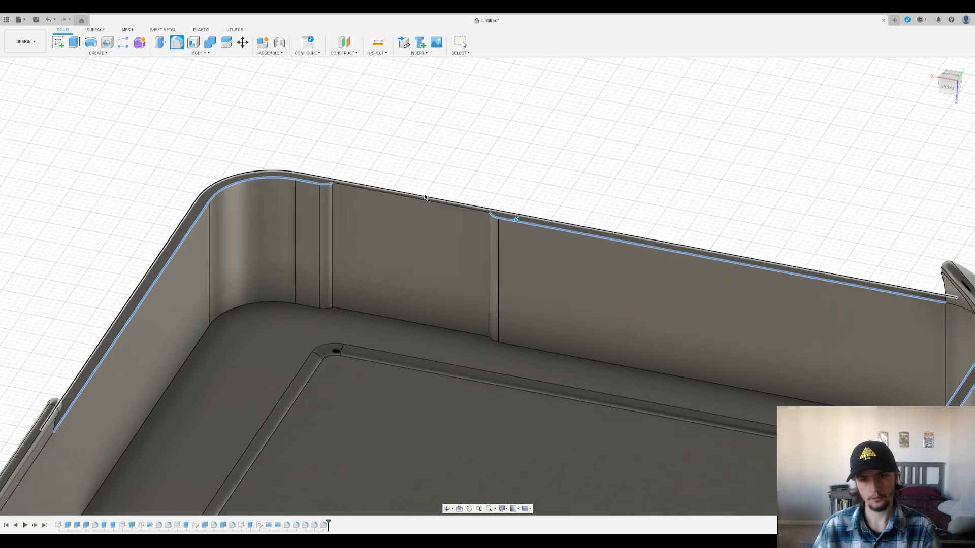
{"action": "left_click", "coordinate": [509, 222]}
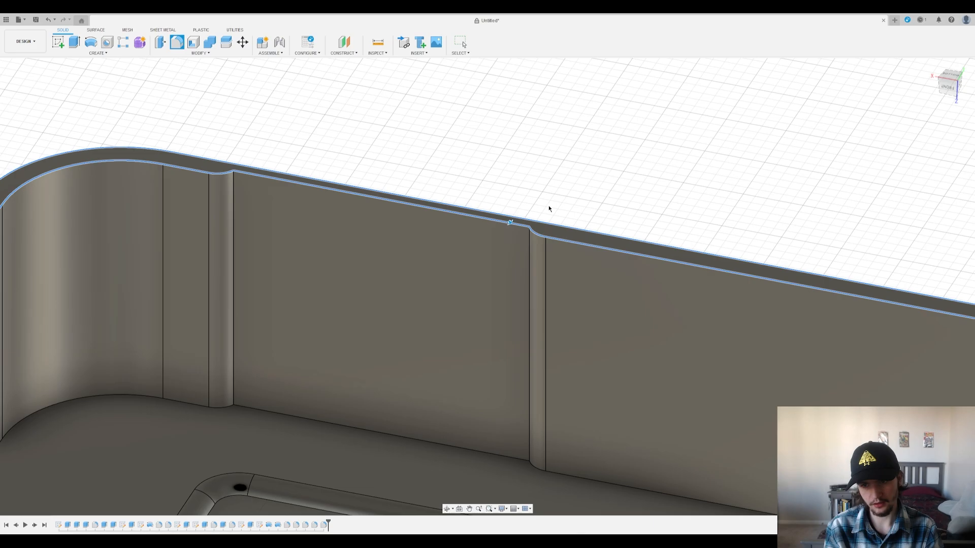
{"action": "key", "text": "Return"}
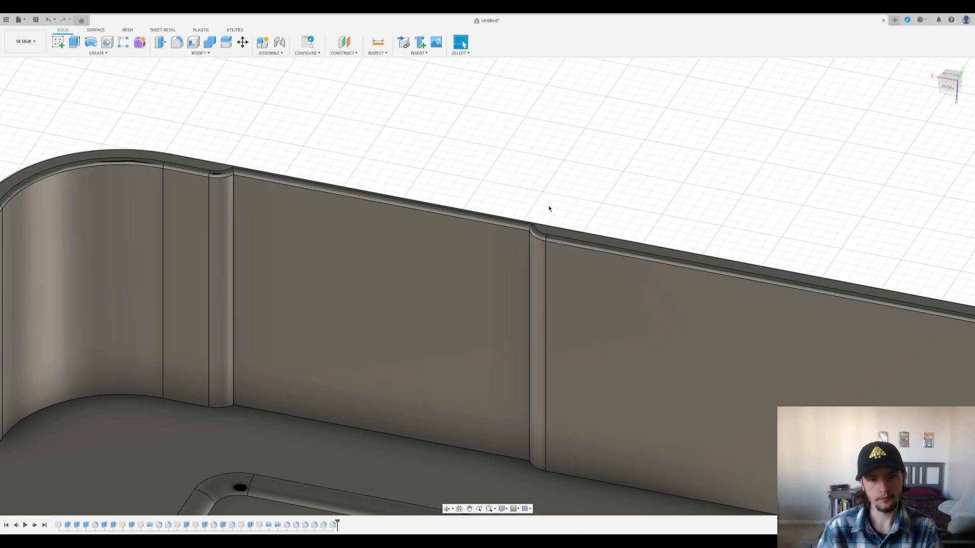
Step: Fillet the outer perimeter edge where the side walls meet the body's closed face
{"action": "scroll", "coordinate": [405, 195], "scroll_direction": "down", "scroll_amount": 5}
{"action": "scroll", "coordinate": [418, 216], "scroll_direction": "down", "scroll_amount": 3}
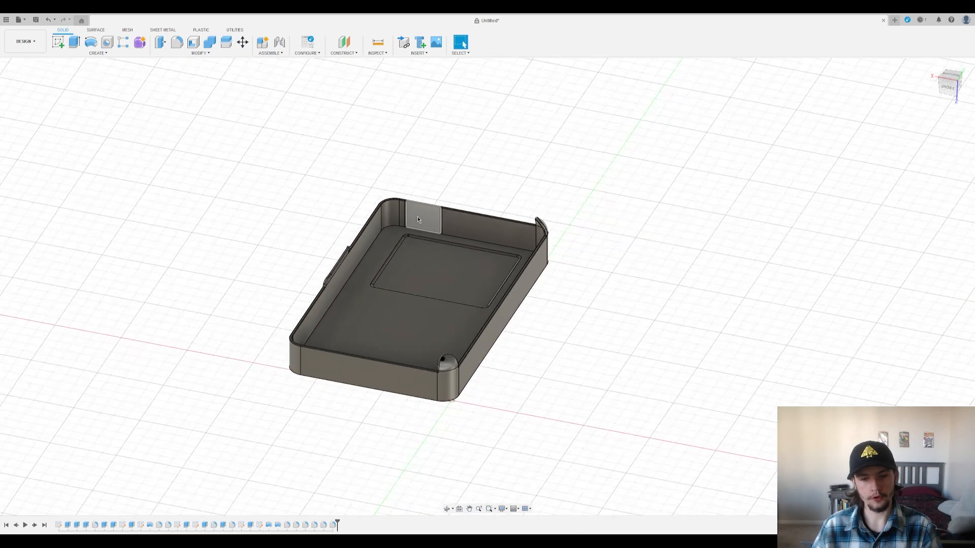
{"action": "middle_click_drag", "start_coordinate": [514, 394], "coordinate": [506, 366], "text": "shift"}
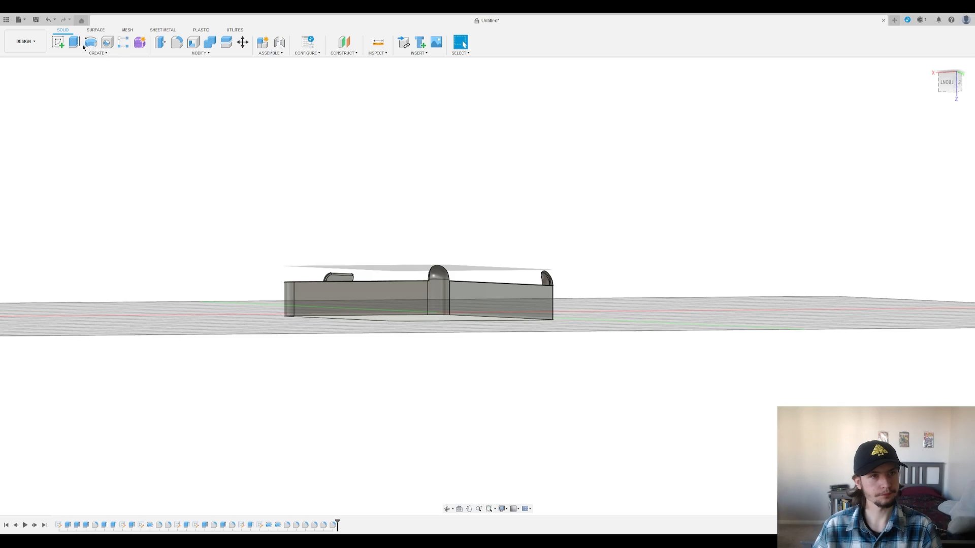
{"action": "left_click", "coordinate": [176, 42]}
{"action": "scroll", "coordinate": [287, 272], "scroll_direction": "up", "scroll_amount": 4}
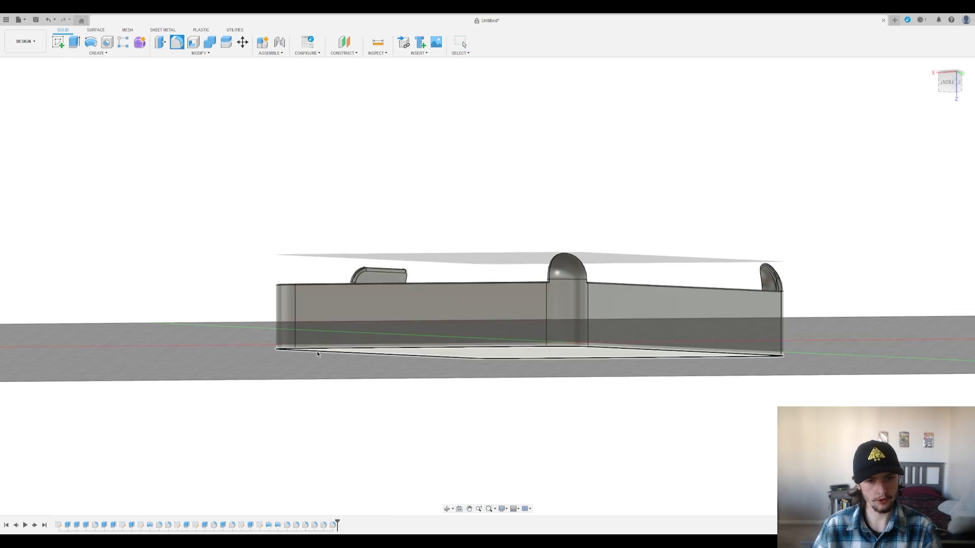
{"action": "left_click", "coordinate": [316, 351]}
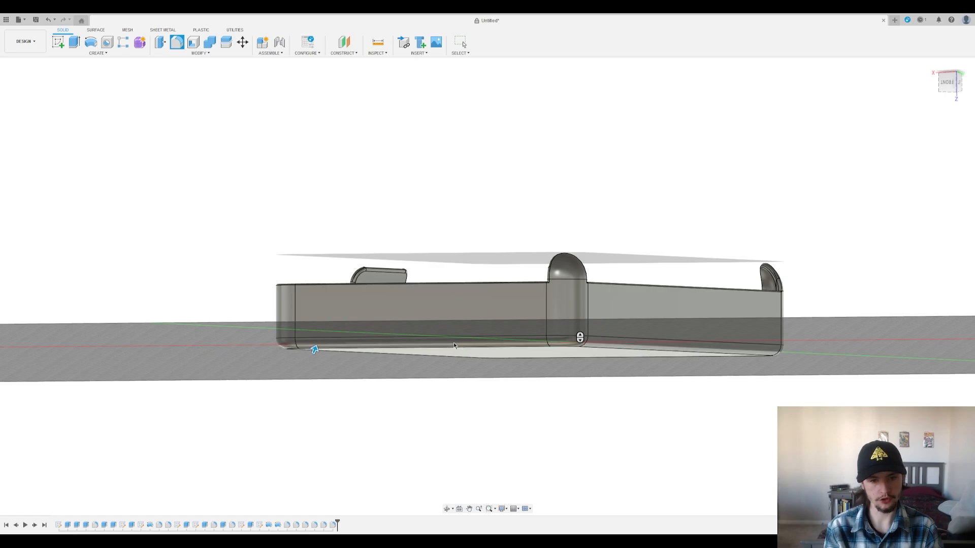
{"action": "key", "text": "Return"}
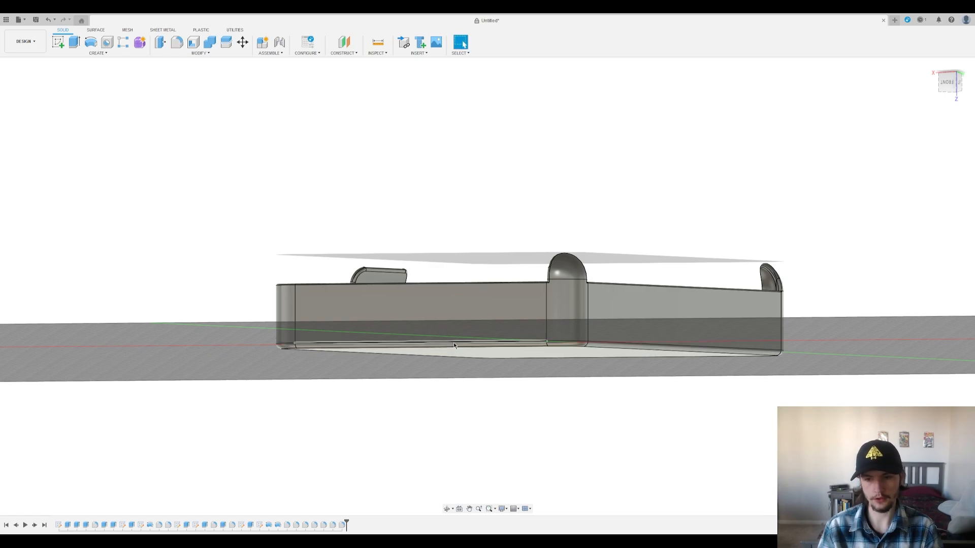
Step: Inspect the filleted body from the open side, the closed face and the ends
{"action": "middle_click_drag", "start_coordinate": [452, 345], "coordinate": [451, 436], "text": "shift"}
{"action": "scroll", "coordinate": [292, 319], "scroll_direction": "down", "scroll_amount": 3}
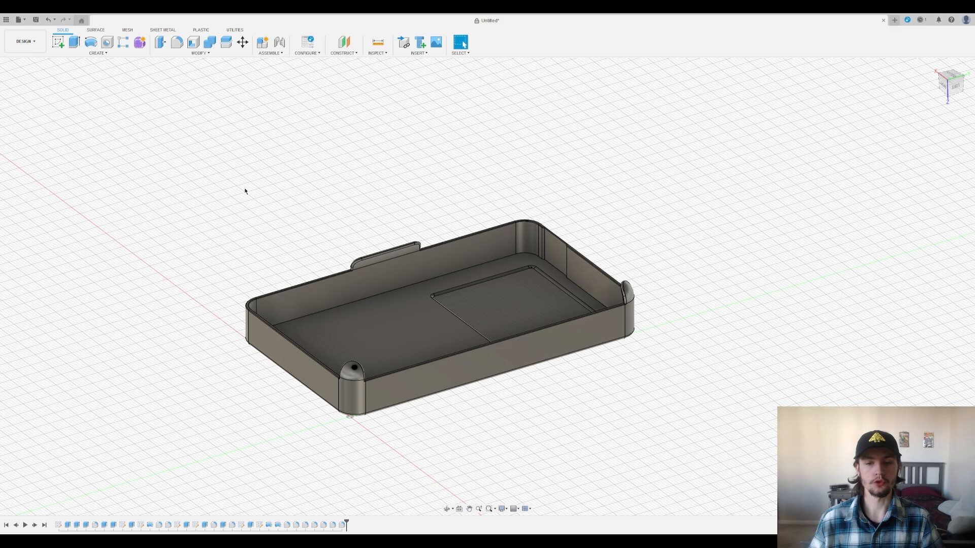
{"action": "left_click", "coordinate": [34, 133]}
{"action": "left_click", "coordinate": [35, 133]}
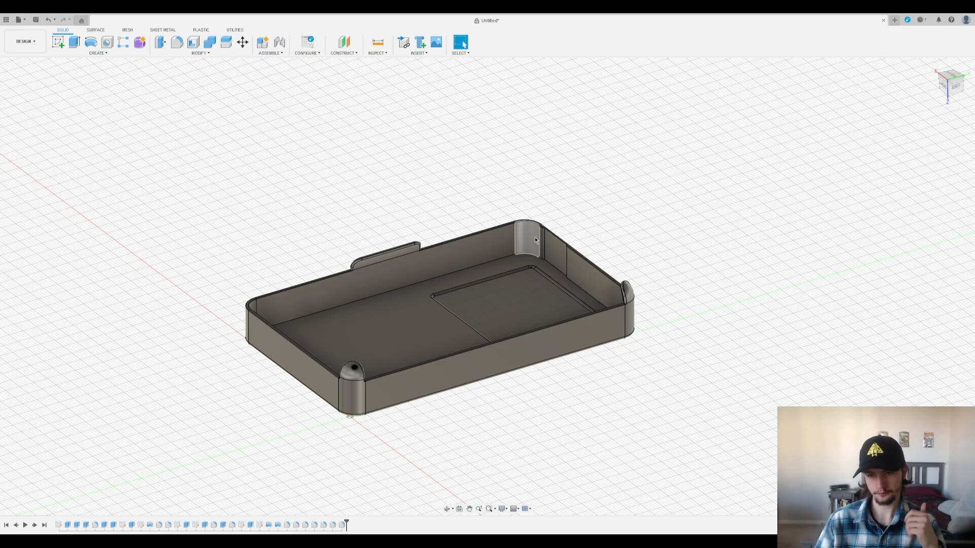
{"action": "scroll", "coordinate": [495, 317], "scroll_direction": "up", "scroll_amount": 6}
{"action": "middle_click_drag", "start_coordinate": [351, 406], "coordinate": [385, 235], "text": "shift"}
{"action": "scroll", "coordinate": [308, 391], "scroll_direction": "down", "scroll_amount": 5}
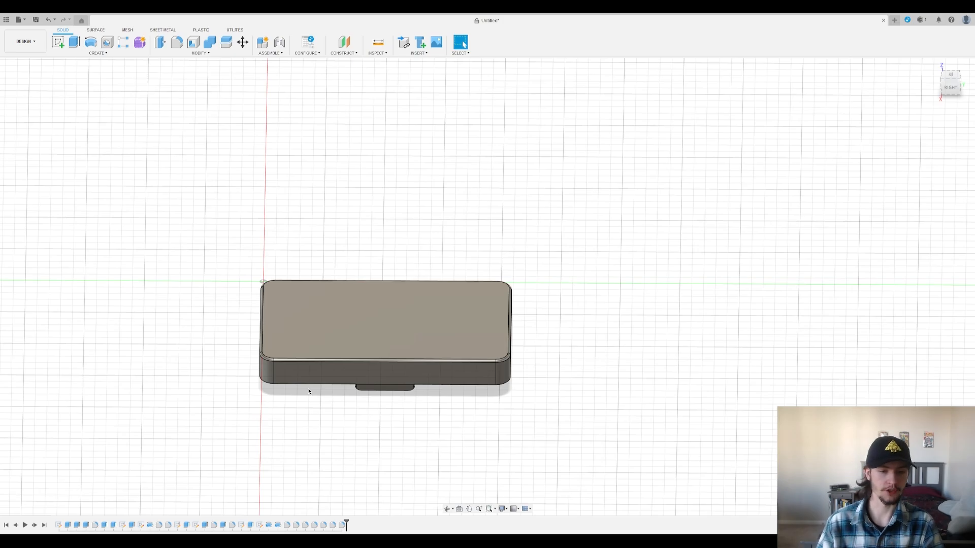
{"action": "scroll", "coordinate": [338, 398], "scroll_direction": "up", "scroll_amount": 2}
{"action": "middle_click_drag", "start_coordinate": [582, 397], "coordinate": [533, 334], "text": "shift"}
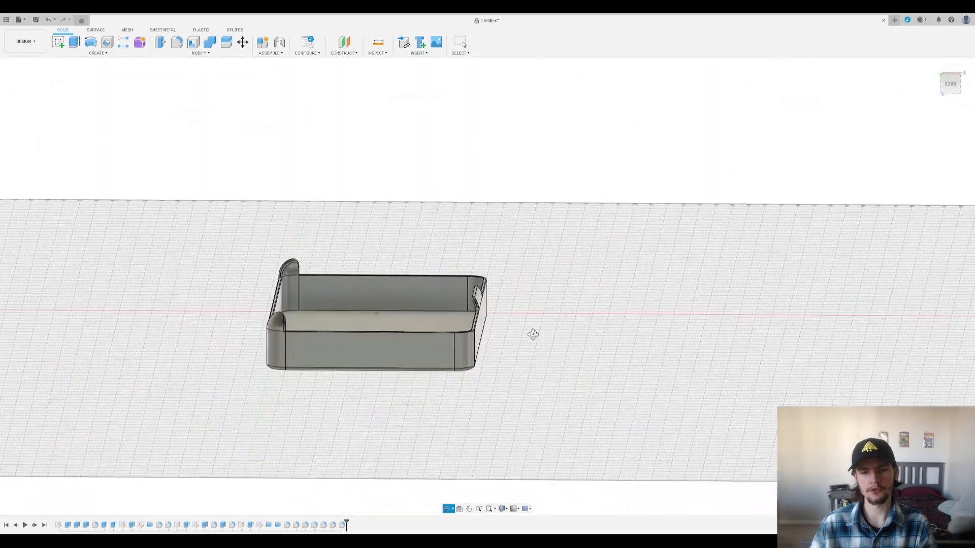
Step: Examine the two corner caps where they meet the filleted wall rim, and the side tab opposite them
{"action": "scroll", "coordinate": [505, 331], "scroll_direction": "up", "scroll_amount": 10}
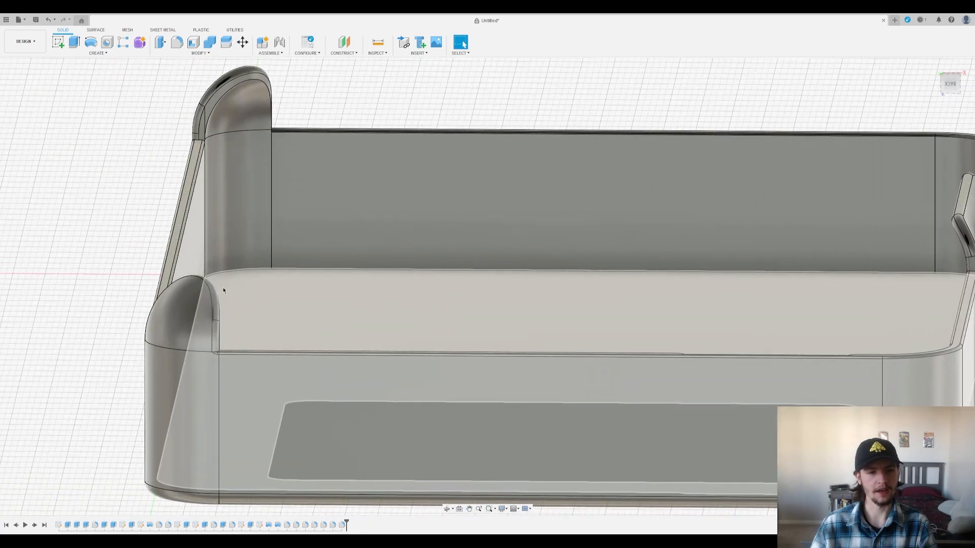
{"action": "middle_click_drag", "start_coordinate": [224, 290], "coordinate": [532, 425]}
{"action": "middle_click_drag", "start_coordinate": [368, 345], "coordinate": [300, 311], "text": "shift"}
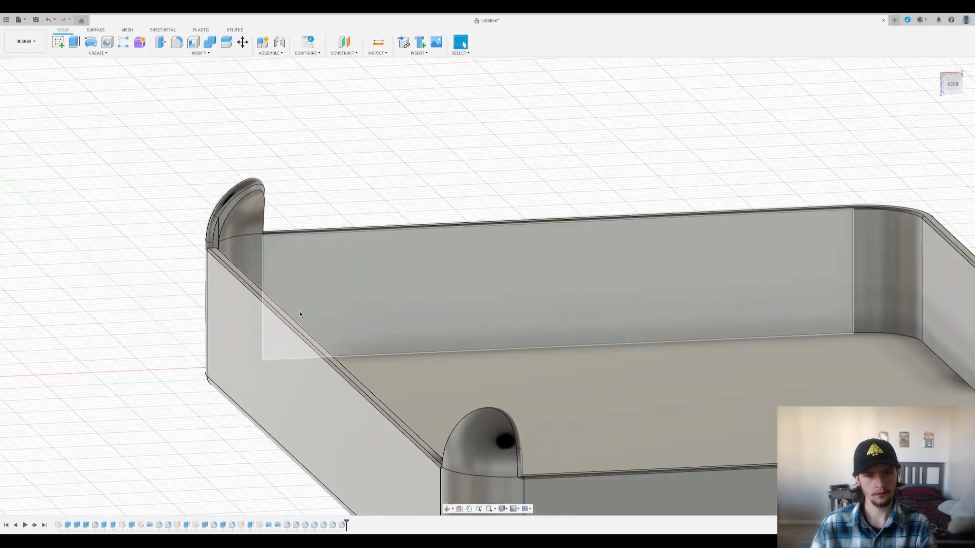
{"action": "scroll", "coordinate": [147, 245], "scroll_direction": "up", "scroll_amount": 7}
{"action": "scroll", "coordinate": [397, 263], "scroll_direction": "up", "scroll_amount": 2}
{"action": "scroll", "coordinate": [342, 231], "scroll_direction": "down", "scroll_amount": 4}
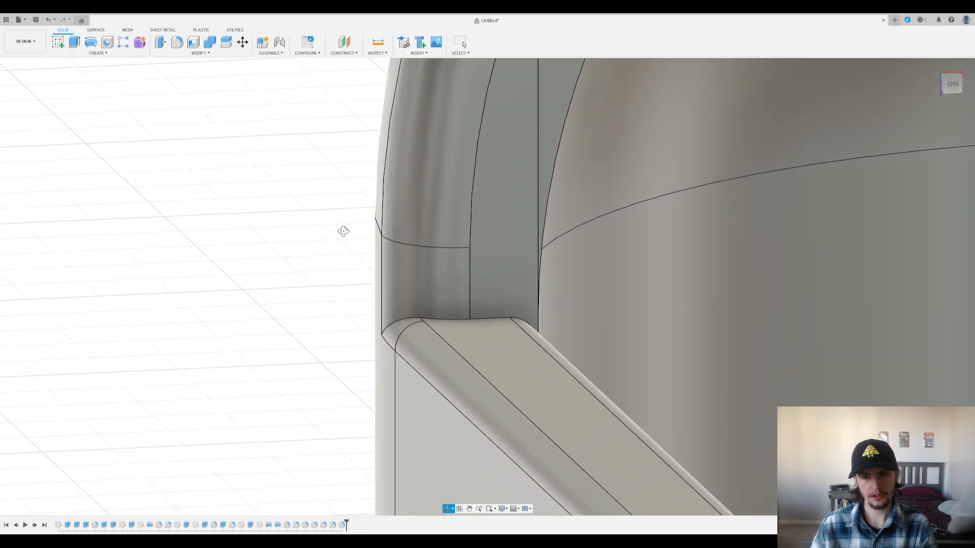
{"action": "middle_click_drag", "start_coordinate": [337, 227], "coordinate": [330, 282], "text": "shift"}
{"action": "scroll", "coordinate": [331, 283], "scroll_direction": "down", "scroll_amount": 8}
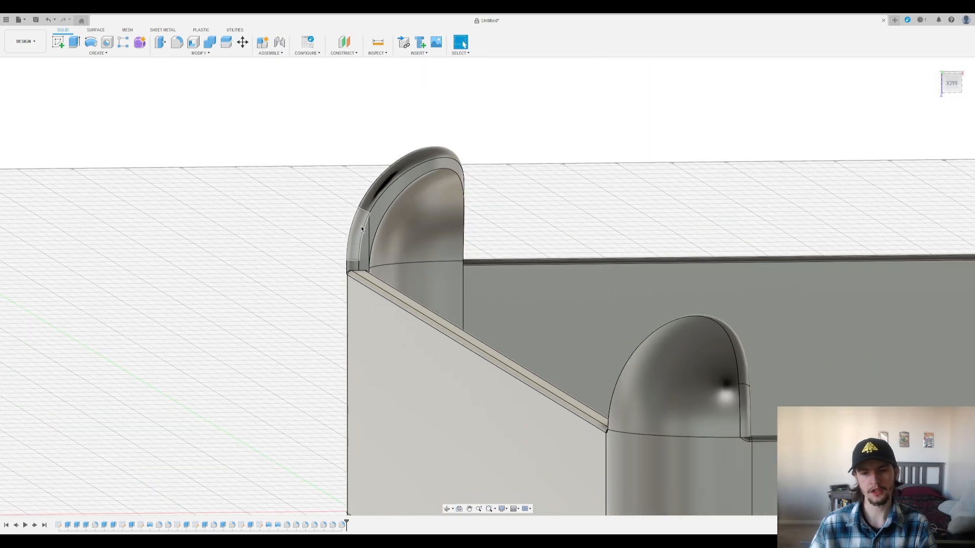
{"action": "scroll", "coordinate": [305, 250], "scroll_direction": "down", "scroll_amount": 2}
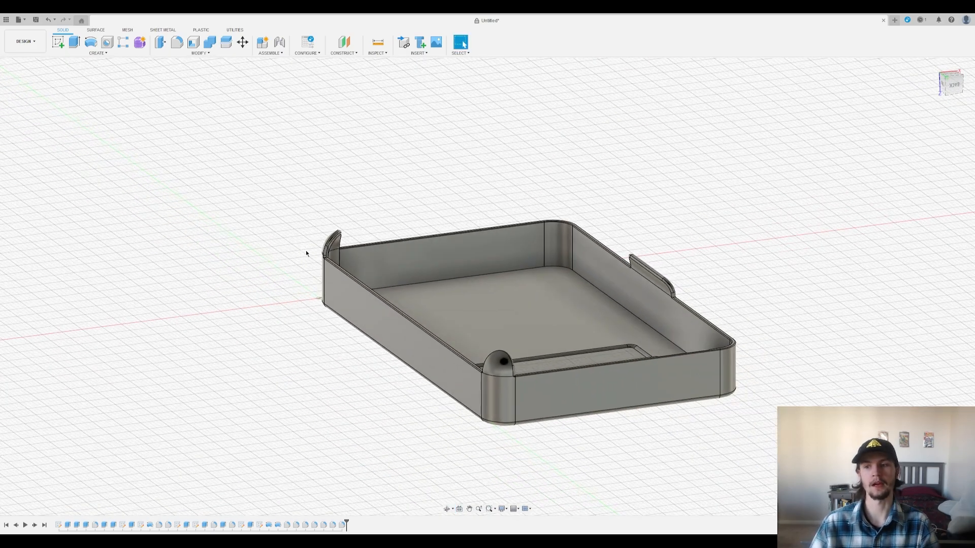
{"action": "middle_click_drag", "start_coordinate": [305, 250], "coordinate": [683, 295], "text": "shift"}
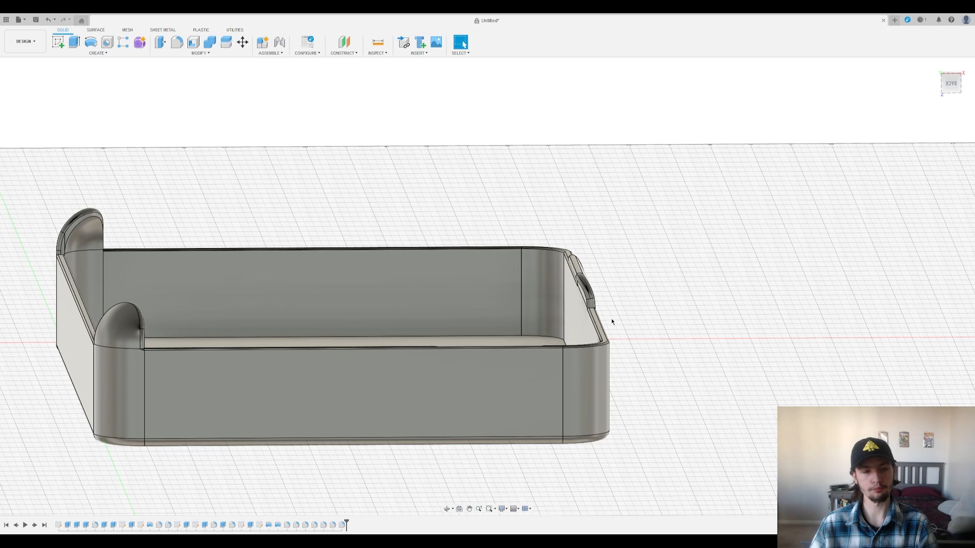
{"action": "middle_click_drag", "start_coordinate": [608, 318], "coordinate": [606, 309], "text": "shift"}
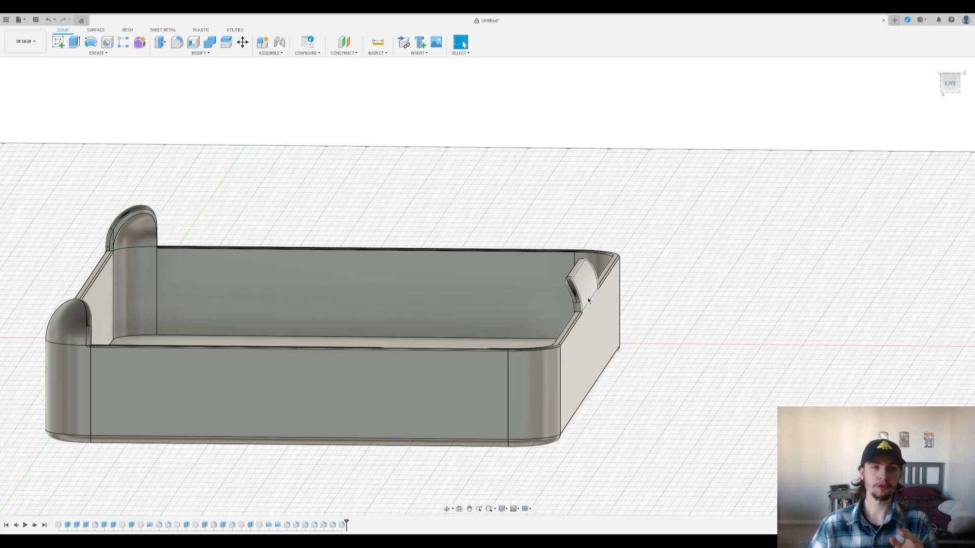
{"action": "scroll", "coordinate": [483, 306], "scroll_direction": "down", "scroll_amount": 2}
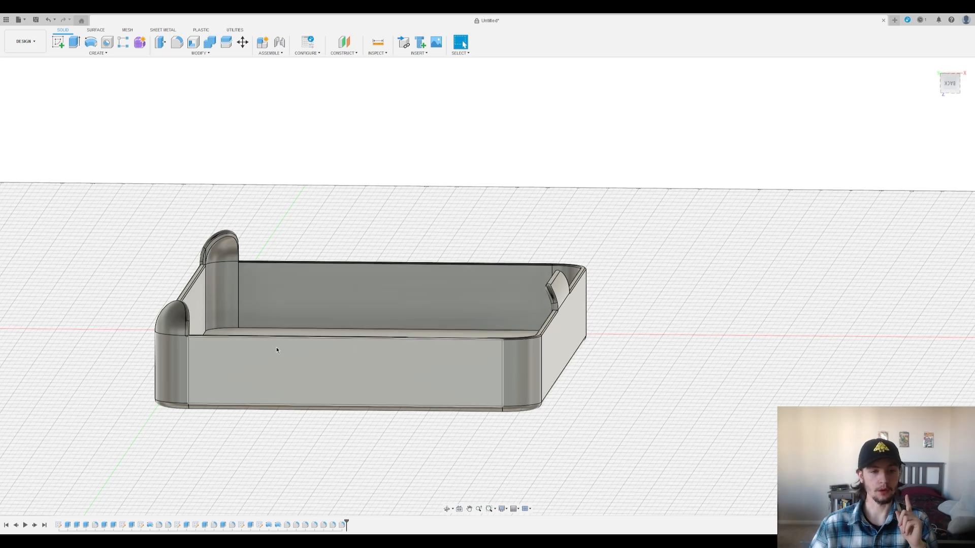